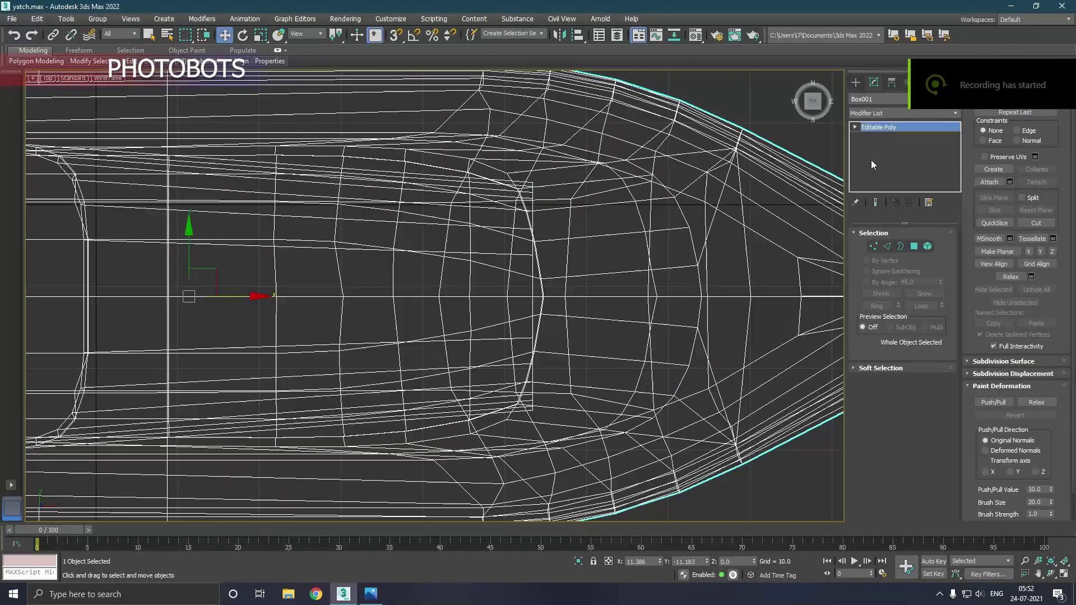
In Top view, draw an open four-point U-shaped line over the yacht's cabin.
{"action": "mouse_move", "coordinate": [702, 278]}
{"action": "middle_mouse_down"}
{"action": "mouse_move", "coordinate": [596, 294]}
{"action": "mouse_move", "coordinate": [623, 240]}
{"action": "middle_mouse_up"}
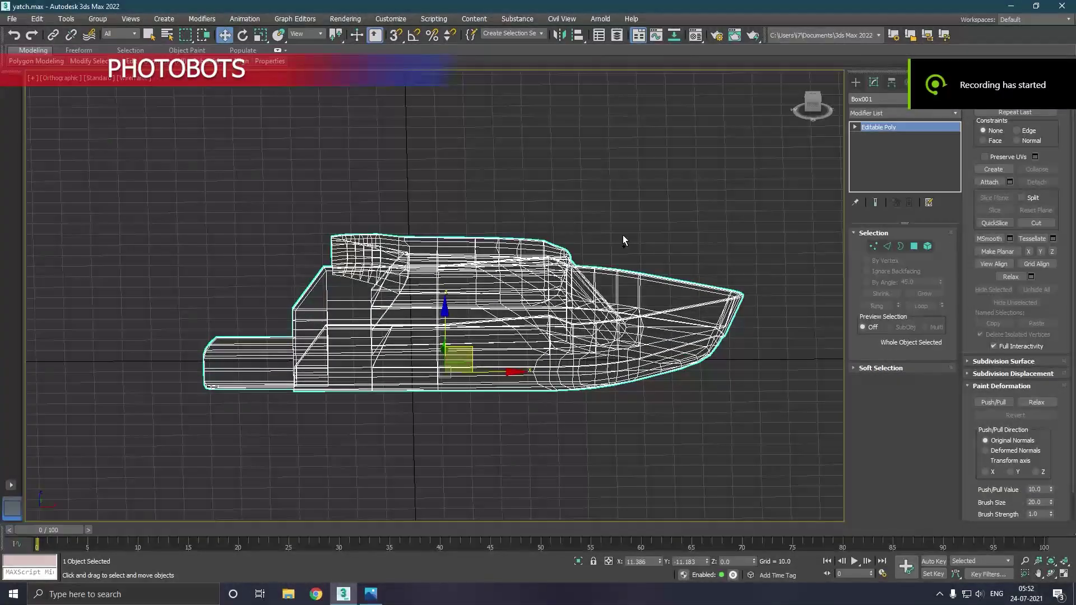
{"action": "key", "text": "t"}
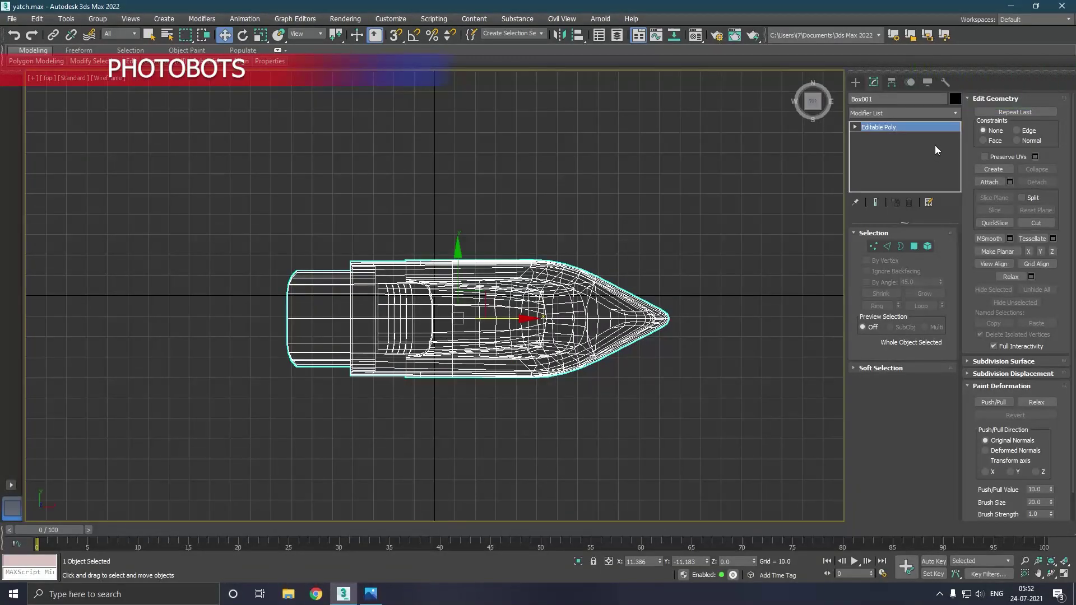
{"action": "left_click", "coordinate": [856, 82]}
{"action": "left_click", "coordinate": [870, 100]}
{"action": "left_click", "coordinate": [876, 171]}
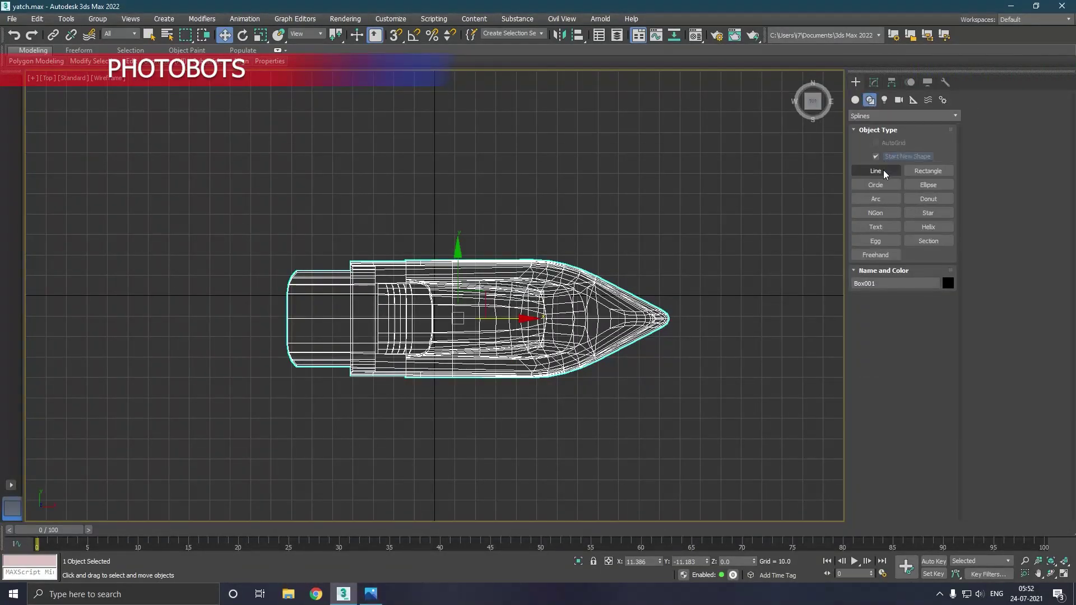
{"action": "scroll", "coordinate": [507, 315], "scroll_direction": "up", "scroll_amount": 5}
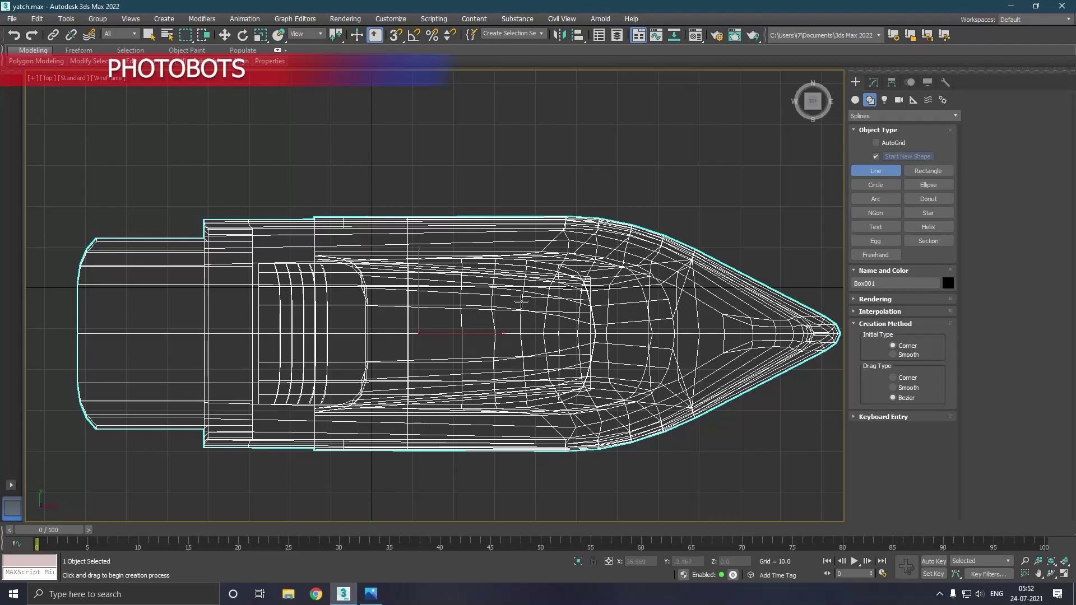
{"action": "left_click", "coordinate": [417, 290]}
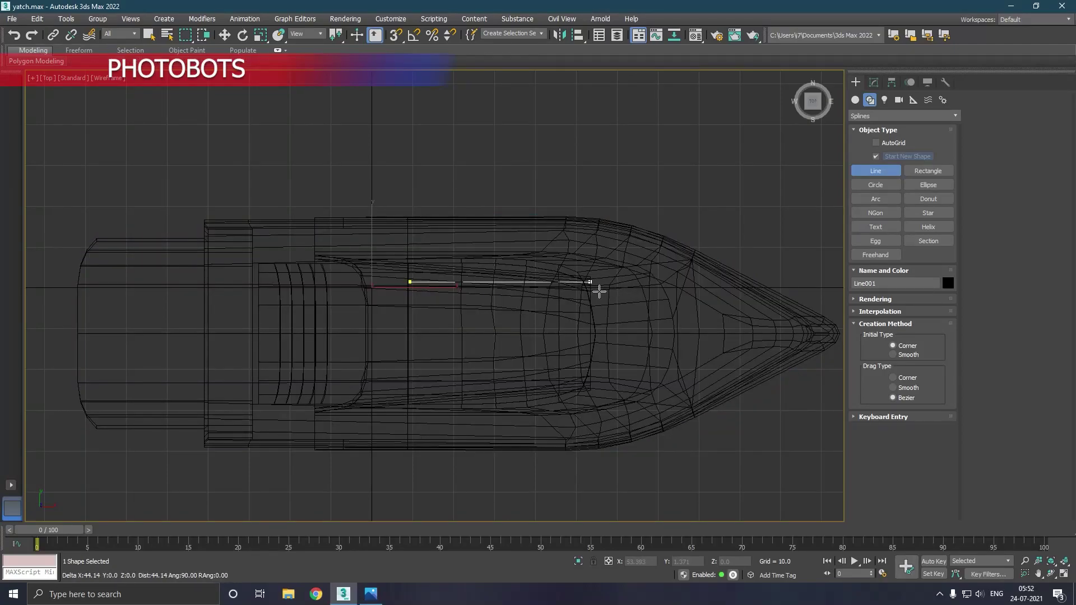
{"action": "left_click", "coordinate": [600, 291]}
{"action": "left_click", "coordinate": [600, 397]}
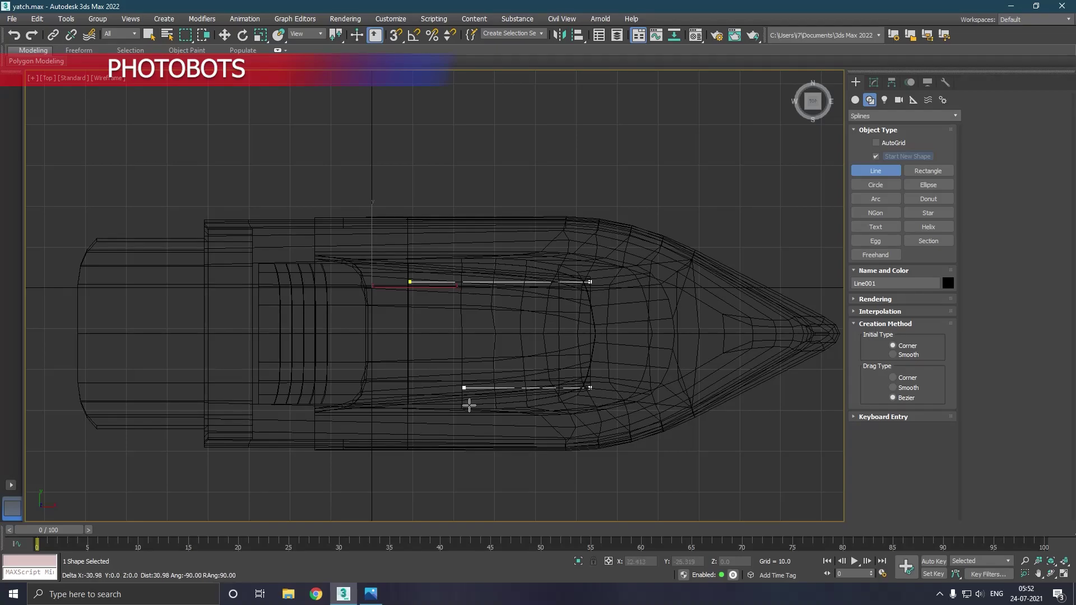
{"action": "left_click", "coordinate": [419, 396]}
{"action": "right_click", "coordinate": [419, 402]}
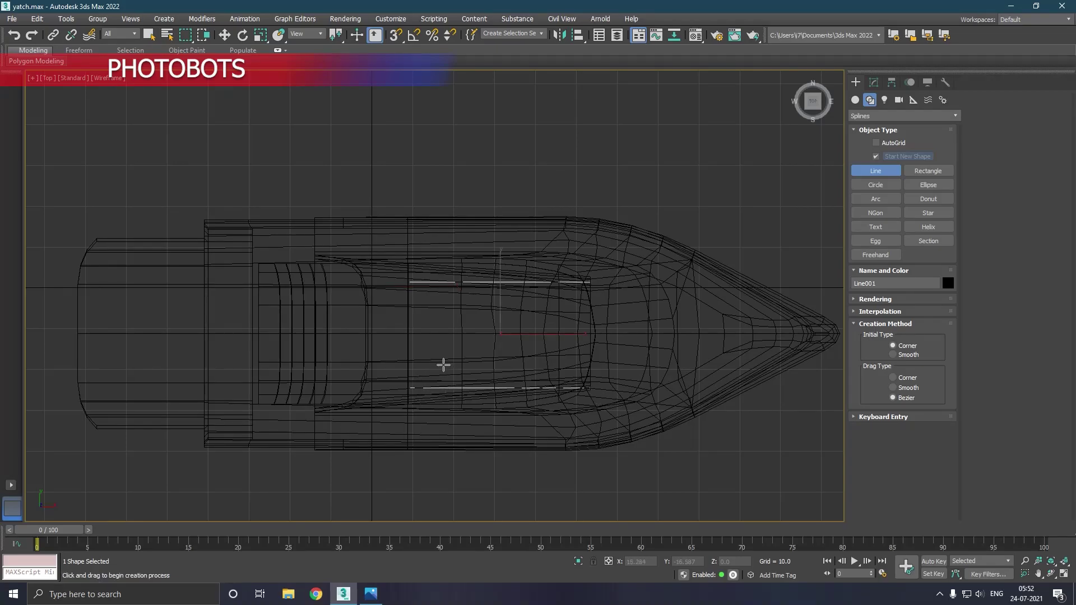
{"action": "right_click", "coordinate": [524, 325]}
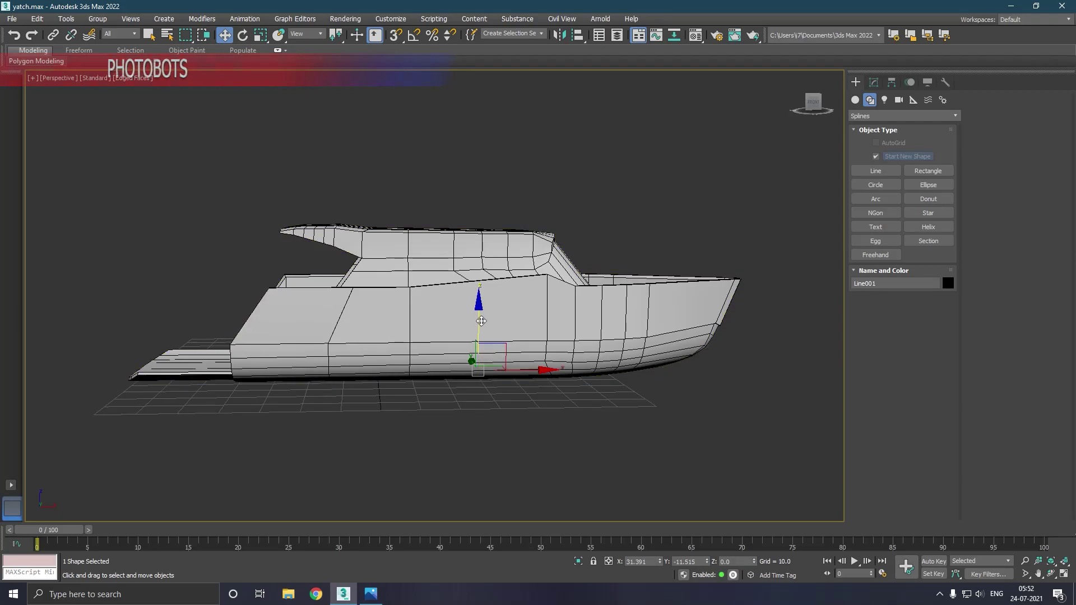
Lift the U-shaped line up onto the cabin roof and shift it back slightly.
{"action": "left_click_drag", "start_coordinate": [483, 324], "coordinate": [484, 198]}
{"action": "middle_click_drag", "start_coordinate": [484, 197], "coordinate": [505, 213], "text": "alt"}
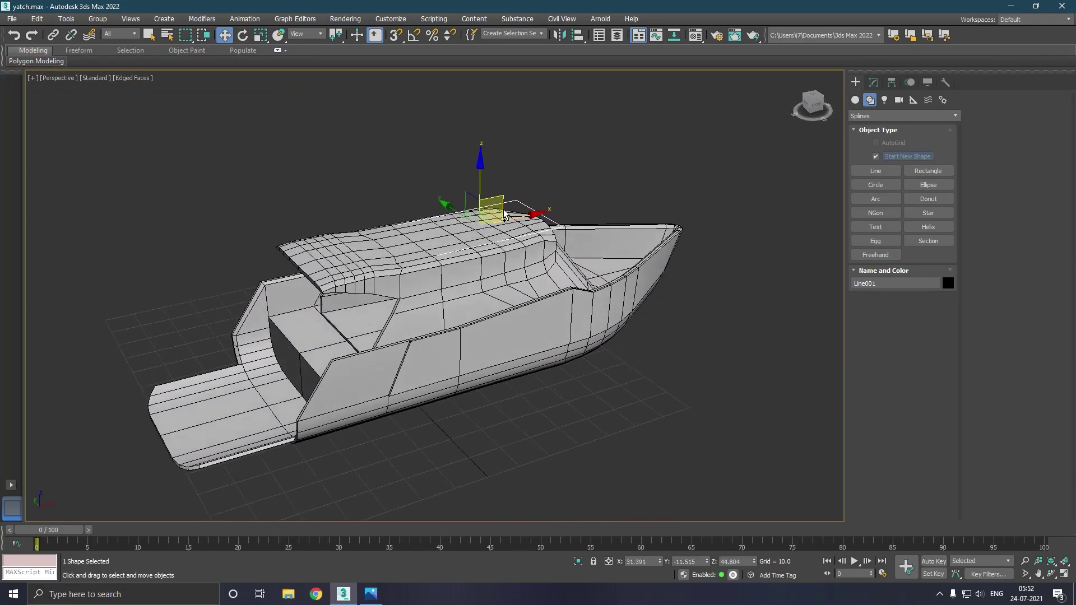
{"action": "scroll", "coordinate": [506, 212], "scroll_direction": "up", "scroll_amount": 5}
{"action": "left_click_drag", "start_coordinate": [471, 249], "coordinate": [456, 249]}
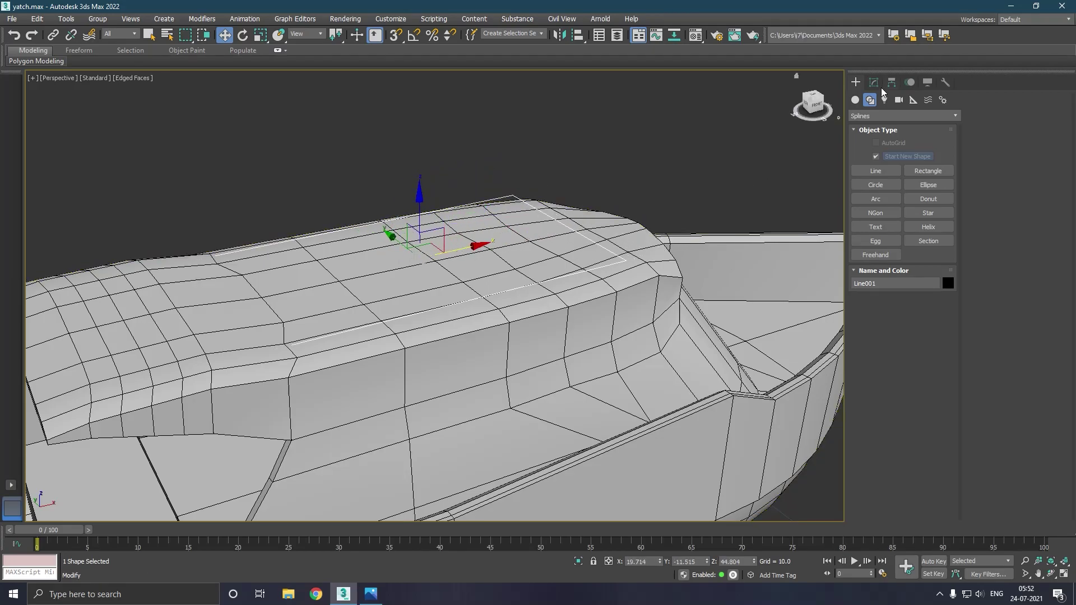
Enable the line in renderer and viewport with a rectangular profile.
{"action": "left_click", "coordinate": [874, 83]}
{"action": "left_click", "coordinate": [875, 232]}
{"action": "left_click", "coordinate": [884, 245]}
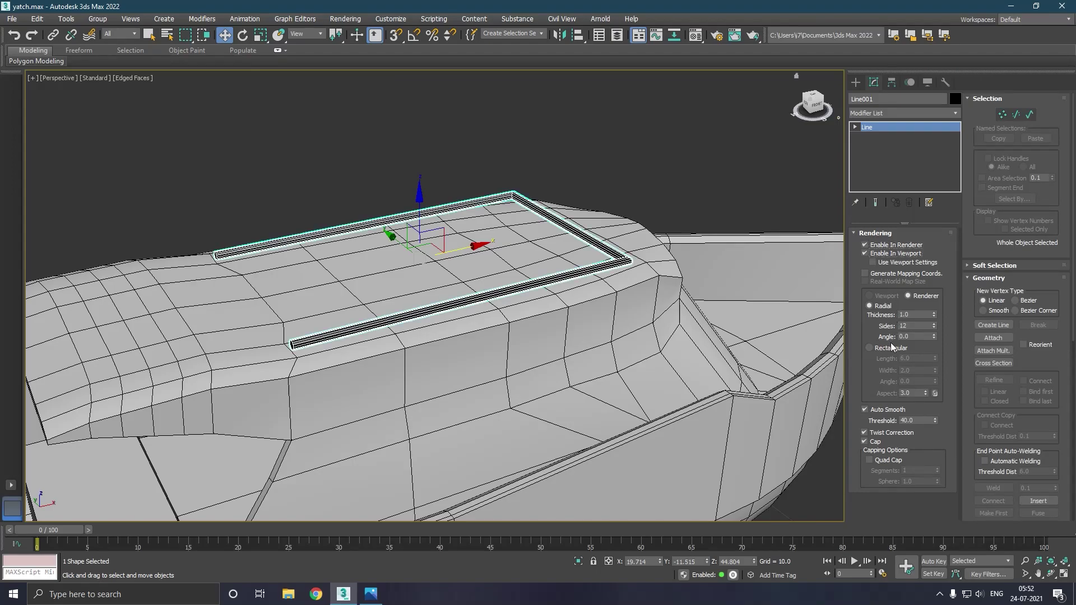
{"action": "left_click", "coordinate": [870, 348]}
Make the rectangular wall profile thinner and taller, and raise the walls onto the roof.
{"action": "left_click_drag", "start_coordinate": [934, 369], "coordinate": [936, 395]}
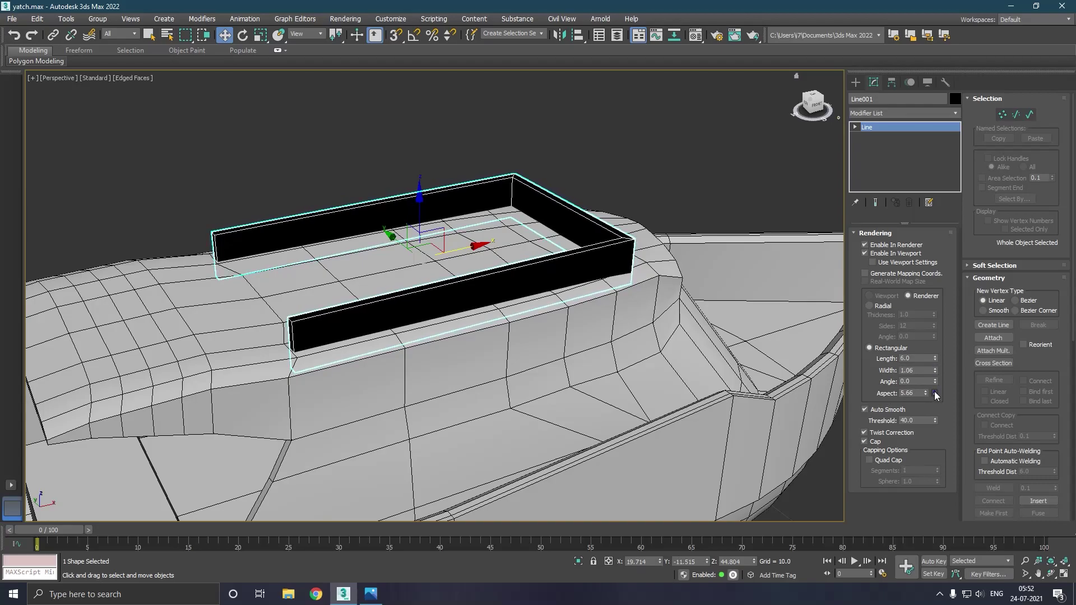
{"action": "left_click_drag", "start_coordinate": [429, 220], "coordinate": [436, 205]}
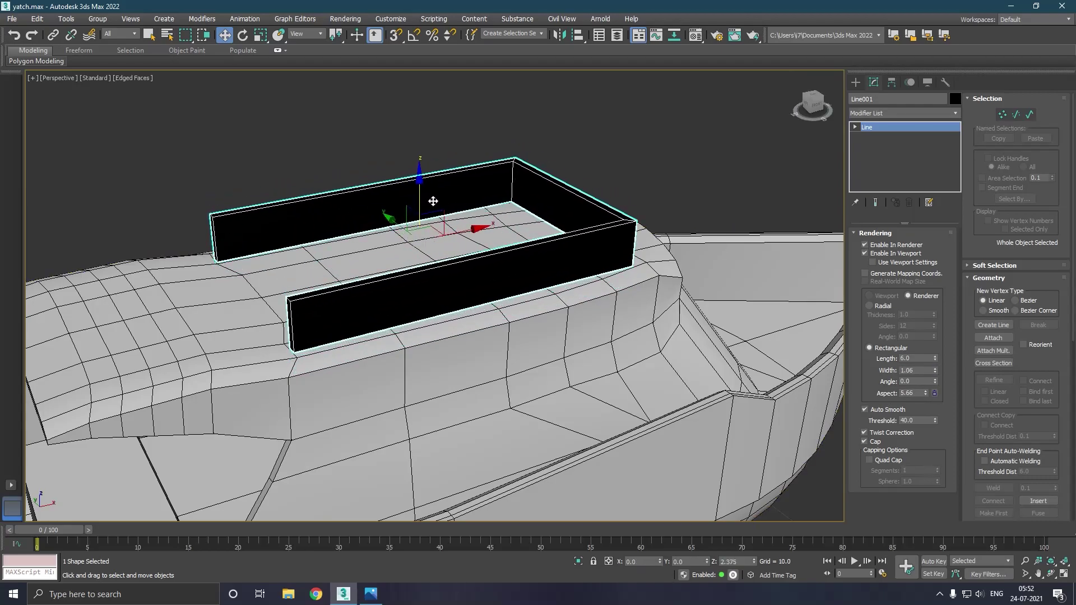
{"action": "middle_click_drag", "start_coordinate": [444, 197], "coordinate": [585, 186], "text": "alt"}
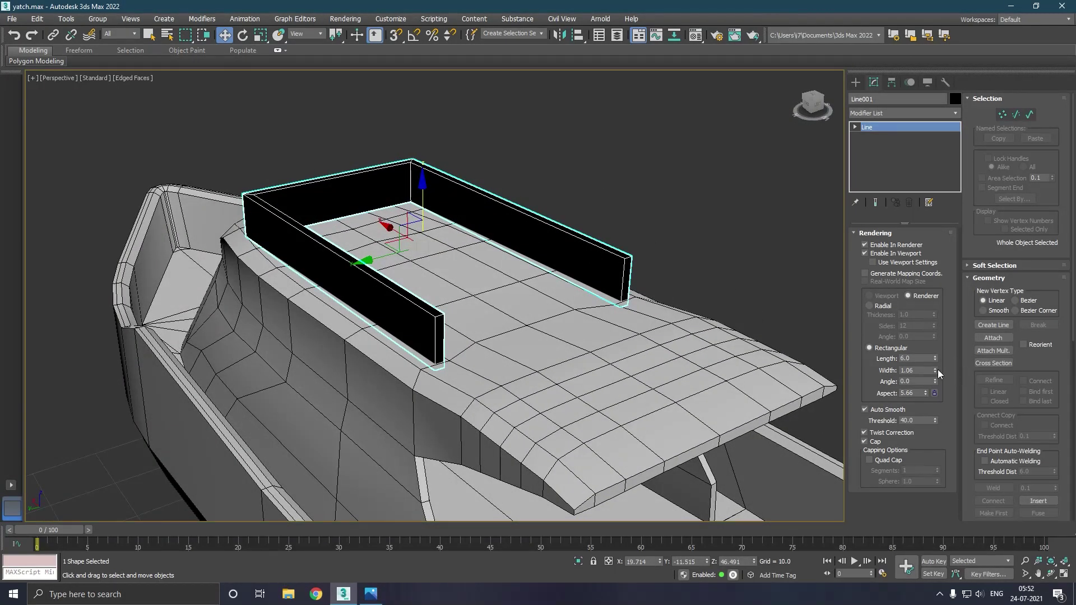
{"action": "left_click_drag", "start_coordinate": [934, 359], "coordinate": [934, 381]}
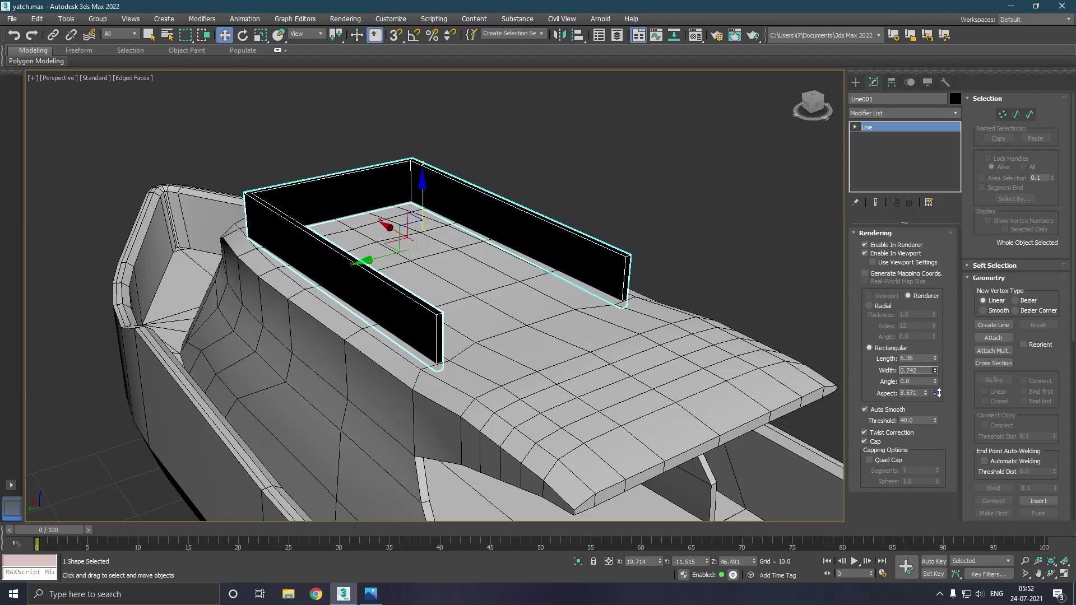
Assign the grey material to the walls and thin them to 6.36 by 0.392.
{"action": "key", "text": "m"}
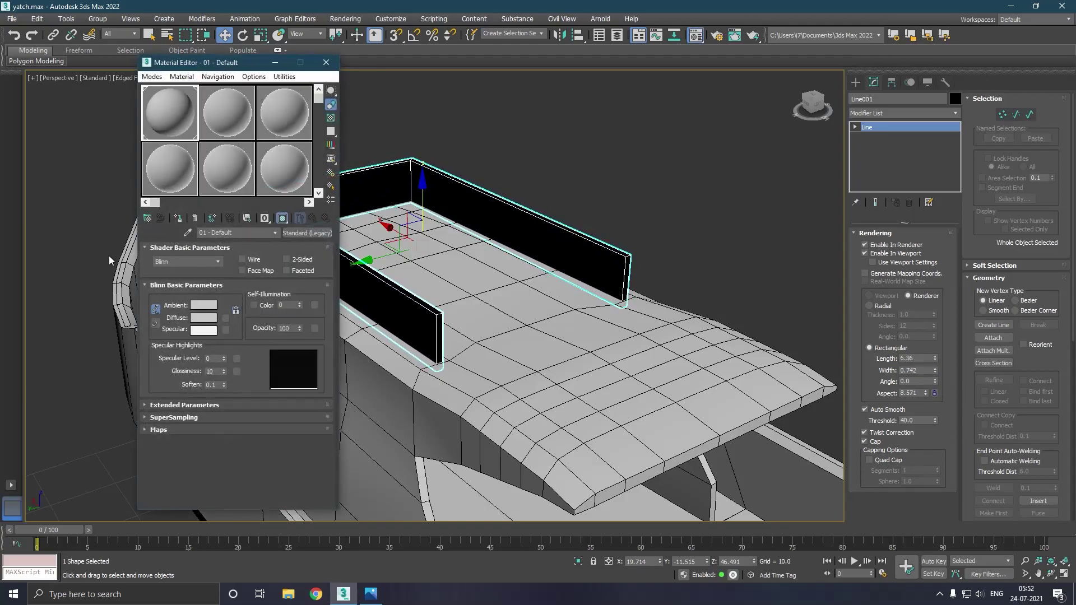
{"action": "left_click", "coordinate": [176, 218]}
{"action": "left_click", "coordinate": [326, 62]}
{"action": "mouse_move", "coordinate": [392, 252]}
{"action": "middle_mouse_down", "text": "alt"}
{"action": "mouse_move", "coordinate": [364, 247]}
{"action": "mouse_move", "coordinate": [381, 248]}
{"action": "middle_mouse_up", "text": "alt"}
{"action": "scroll", "coordinate": [529, 215], "scroll_direction": "up", "scroll_amount": 2}
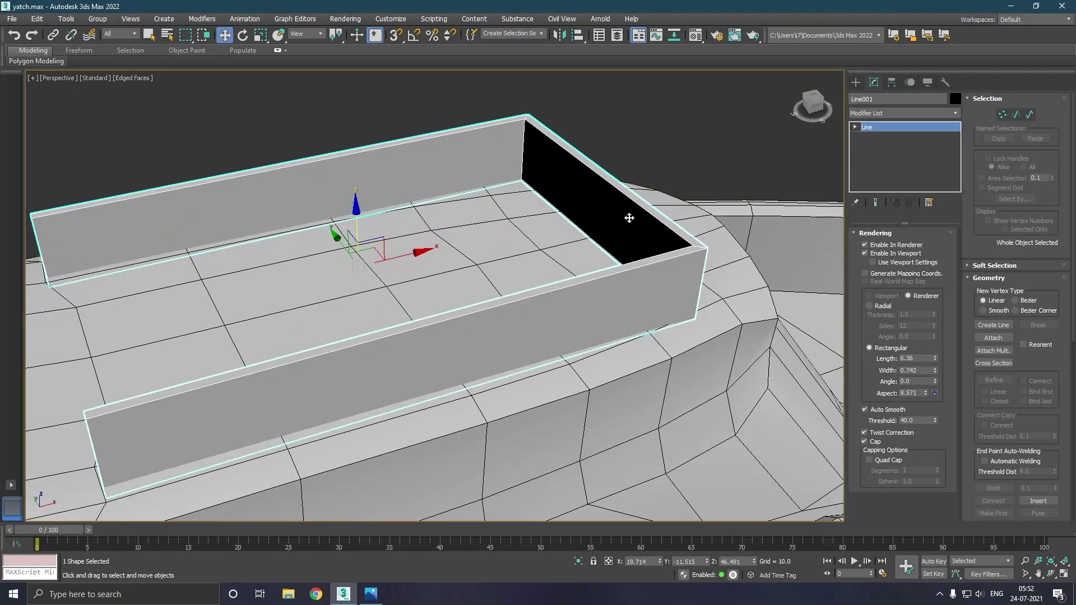
{"action": "left_click_drag", "start_coordinate": [935, 371], "coordinate": [940, 394]}
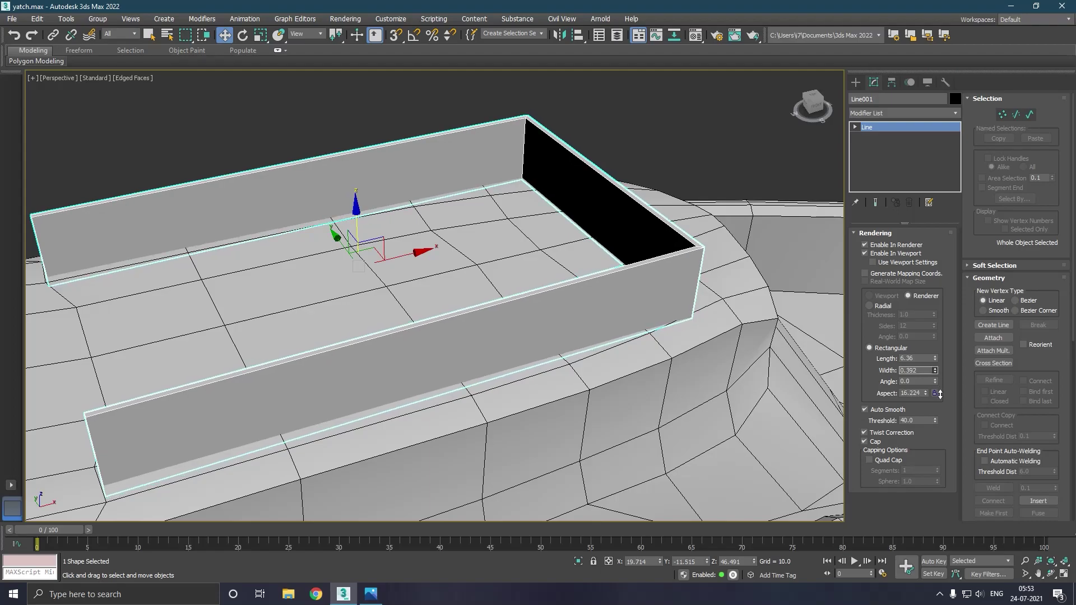
Convert the roof walls to an Editable Poly and enter Vertex mode.
{"action": "right_click", "coordinate": [868, 146]}
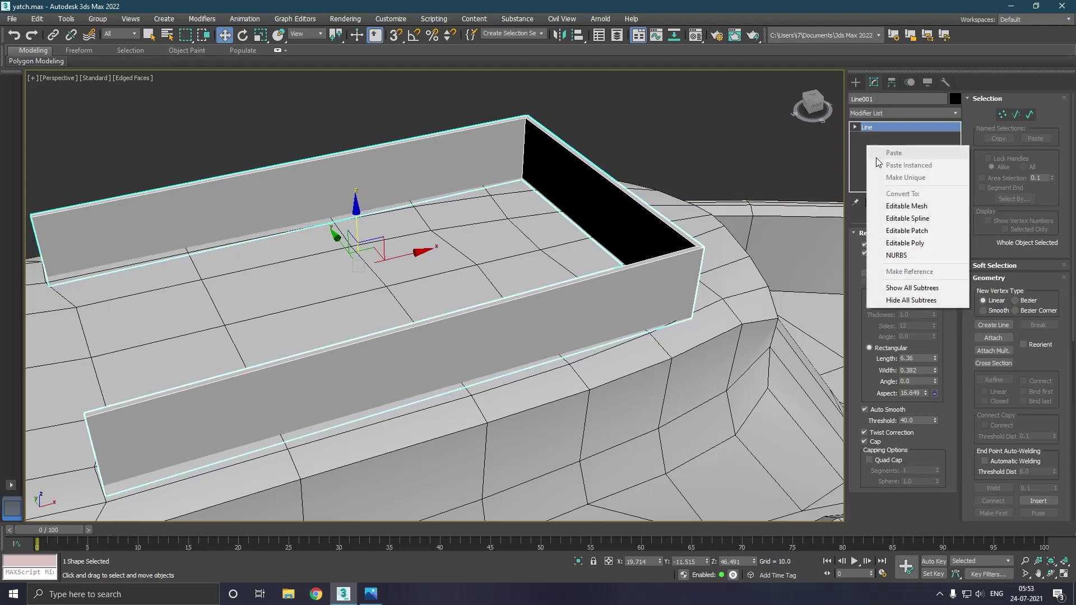
{"action": "left_click", "coordinate": [904, 243]}
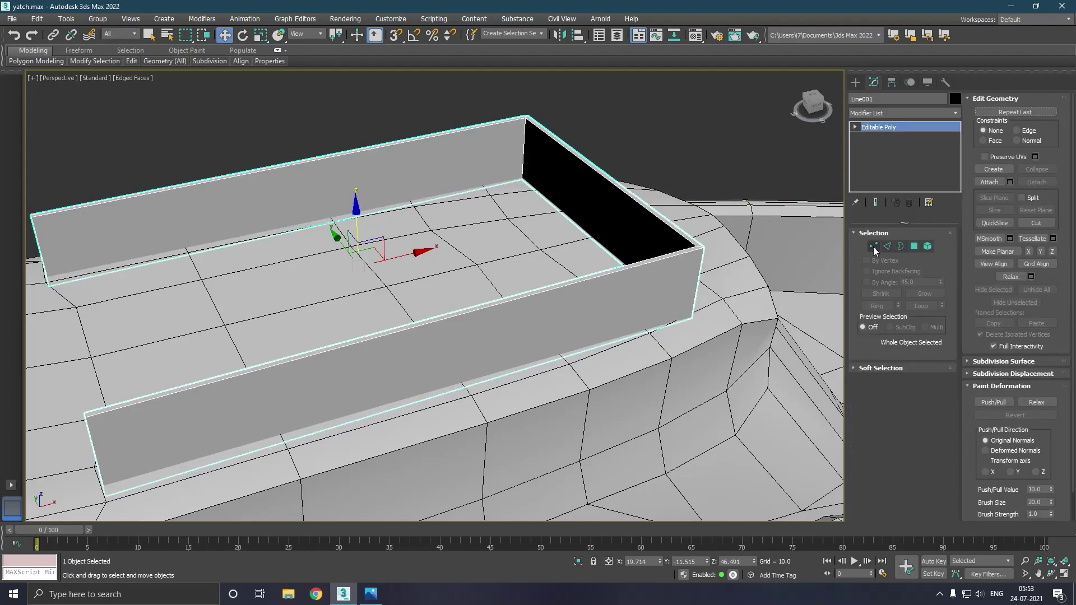
{"action": "left_click", "coordinate": [873, 247]}
In Front view, pull the walls' rear top vertices forward into sloped ends.
{"action": "key", "text": "f"}
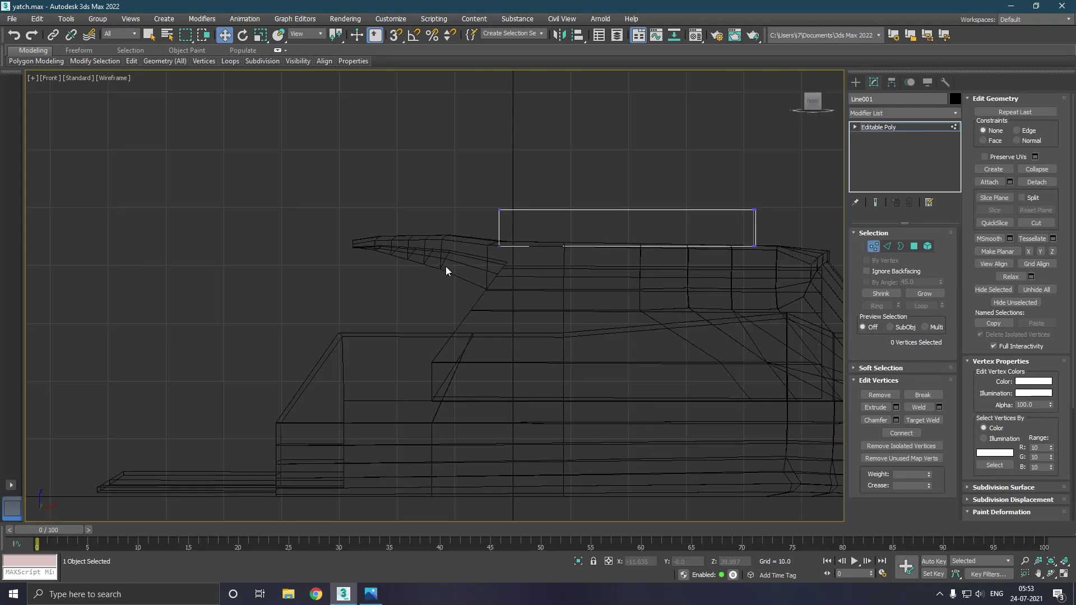
{"action": "mouse_move", "coordinate": [474, 182]}
{"action": "left_mouse_down"}
{"action": "mouse_move", "coordinate": [543, 245]}
{"action": "mouse_move", "coordinate": [573, 235]}
{"action": "left_mouse_up"}
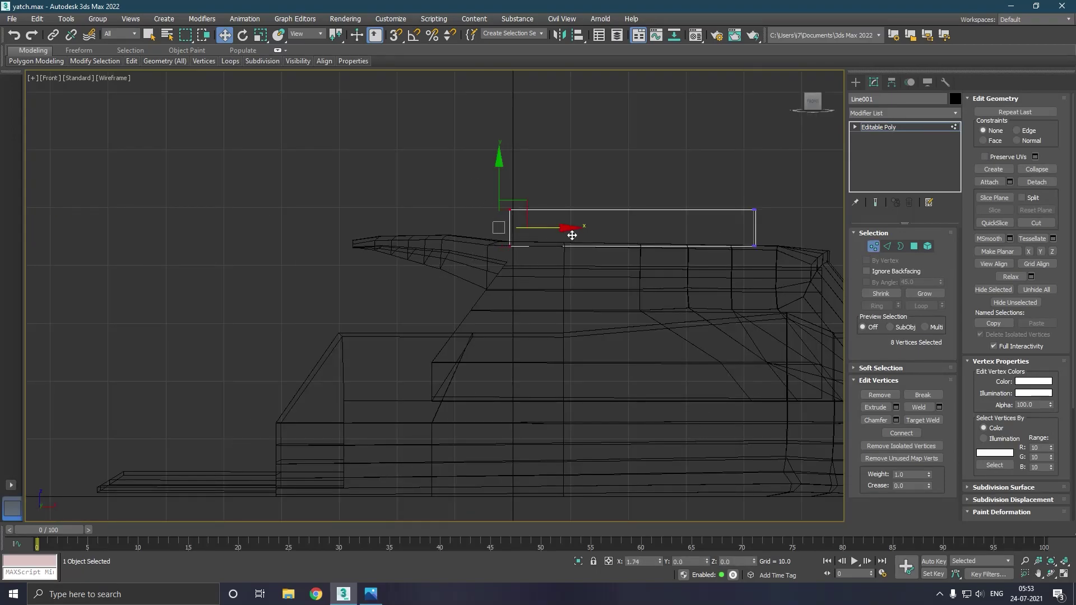
{"action": "mouse_move", "coordinate": [477, 190]}
{"action": "left_mouse_down"}
{"action": "mouse_move", "coordinate": [547, 225]}
{"action": "mouse_move", "coordinate": [621, 202]}
{"action": "left_mouse_up"}
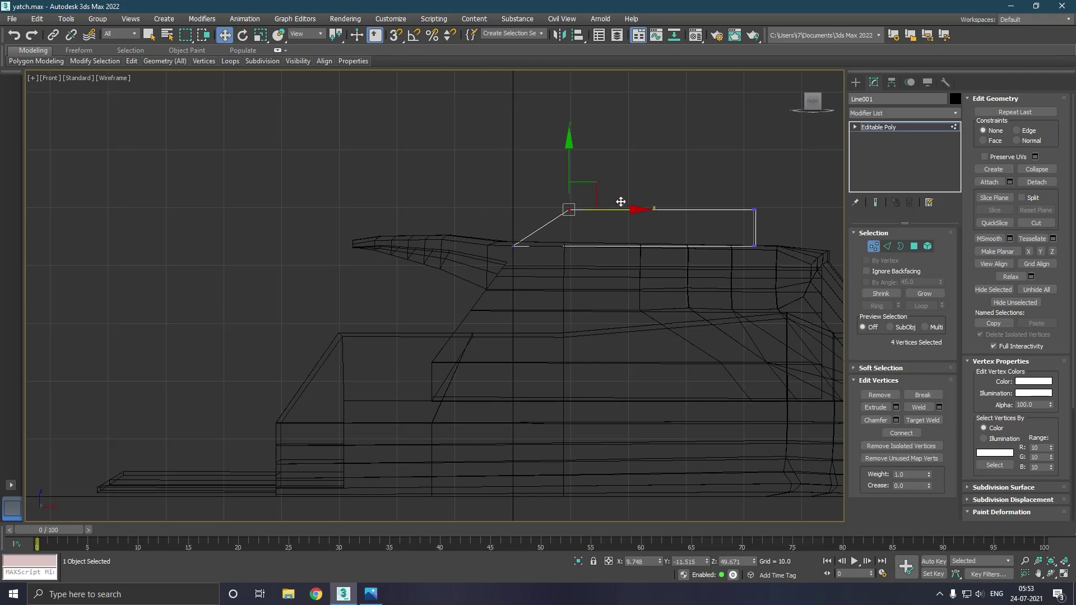
{"action": "key", "text": "p"}
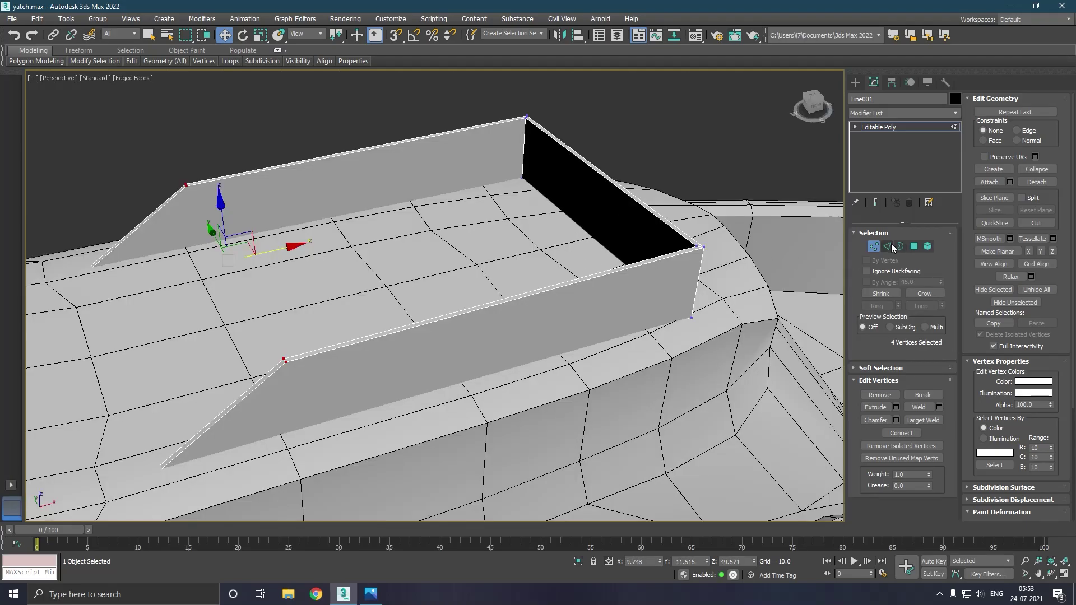
{"action": "left_click", "coordinate": [891, 247]}
Select the wall's two corner edge loops, preview a chamfer on them, and cancel it.
{"action": "double_click", "coordinate": [700, 295]}
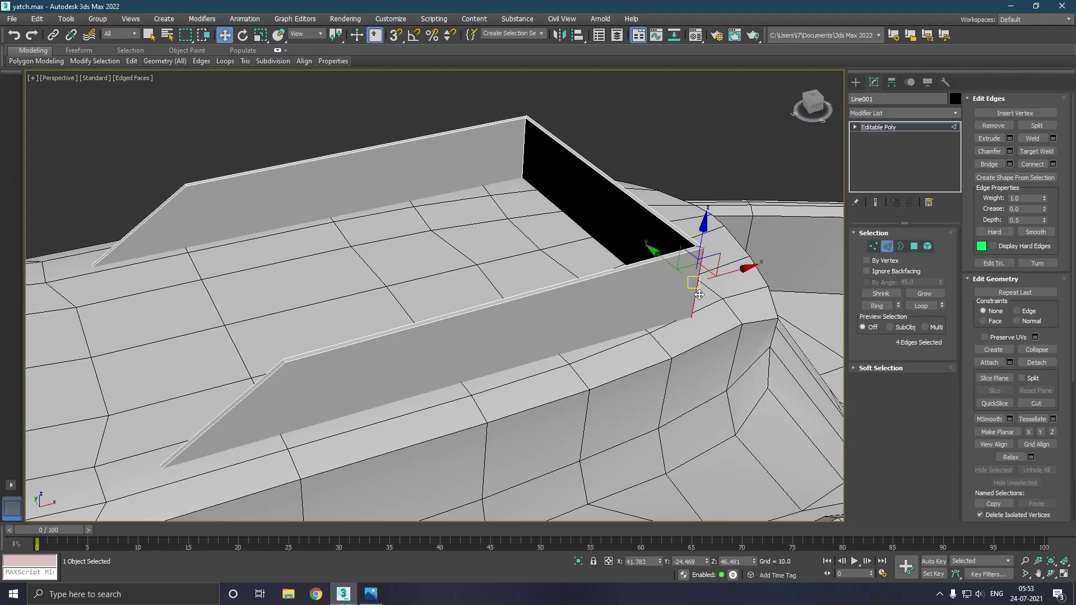
{"action": "double_click", "coordinate": [525, 165], "text": "ctrl"}
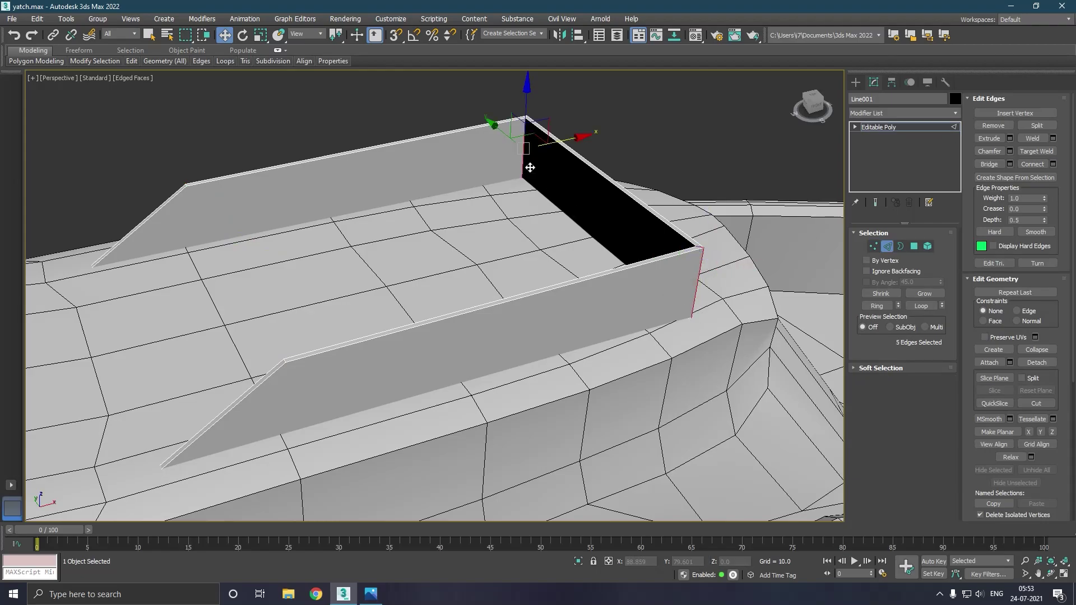
{"action": "left_click", "coordinate": [1009, 151]}
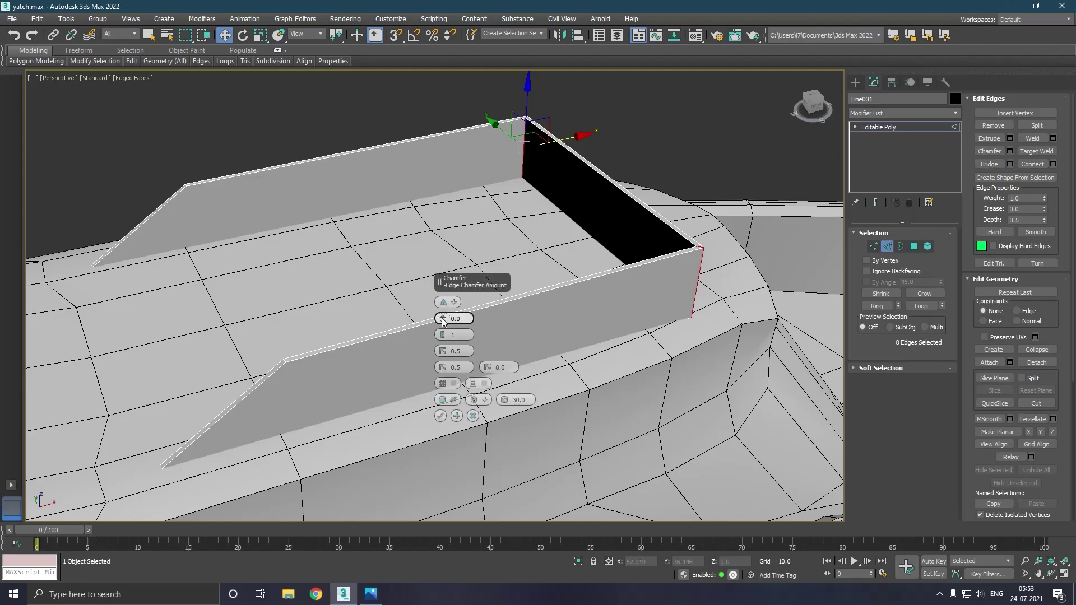
{"action": "left_click_drag", "start_coordinate": [443, 321], "coordinate": [445, 269]}
{"action": "middle_click_drag", "start_coordinate": [481, 251], "coordinate": [504, 241], "text": "alt"}
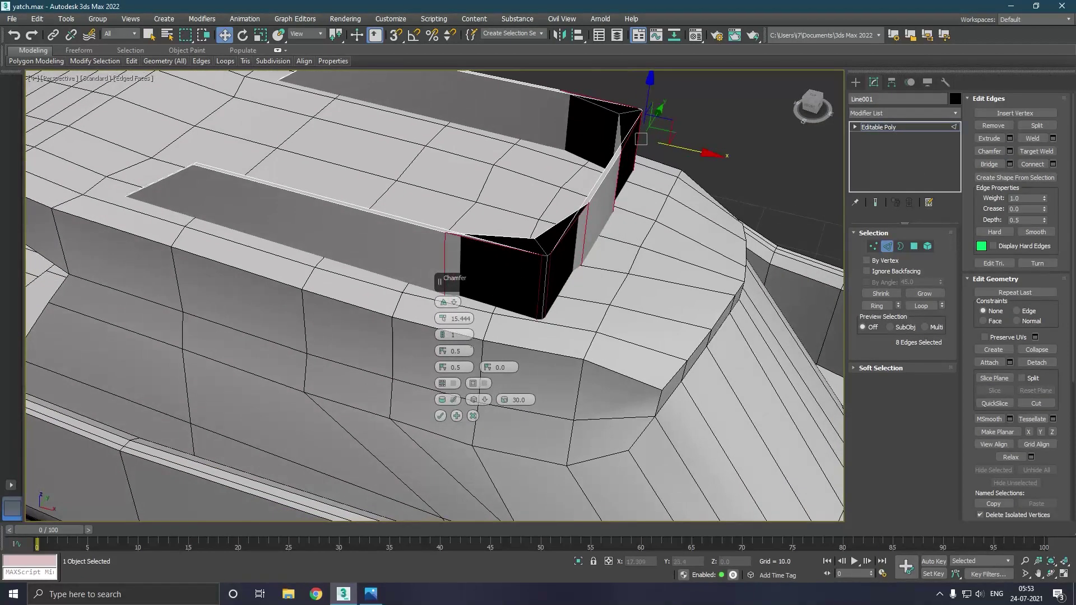
{"action": "left_click", "coordinate": [472, 415]}
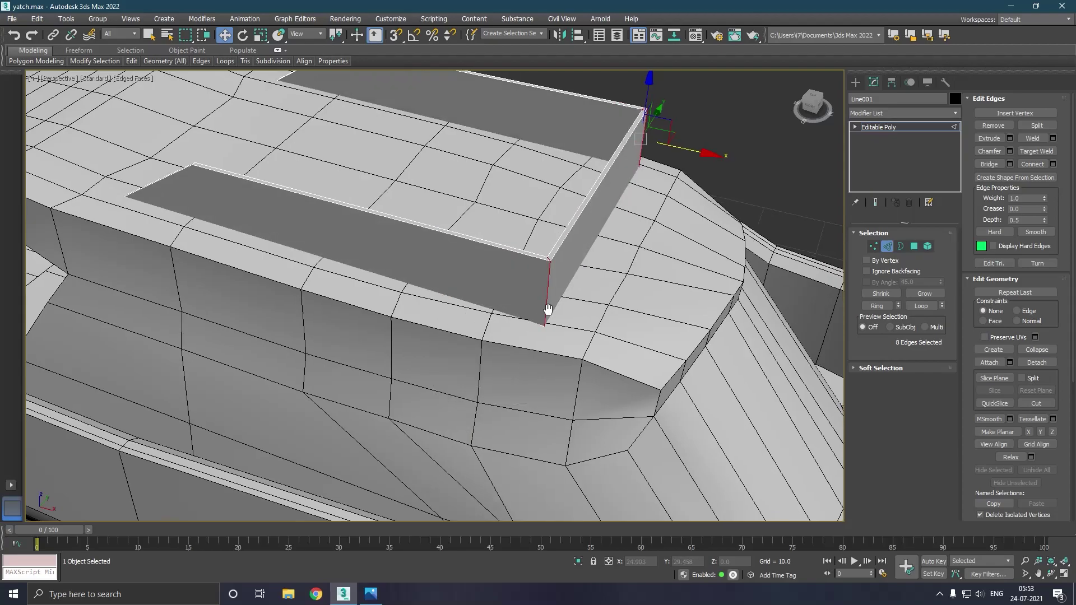
Shift the corner edges along X, preview a narrower chamfer, and discard it.
{"action": "middle_click_drag", "start_coordinate": [547, 309], "coordinate": [506, 358]}
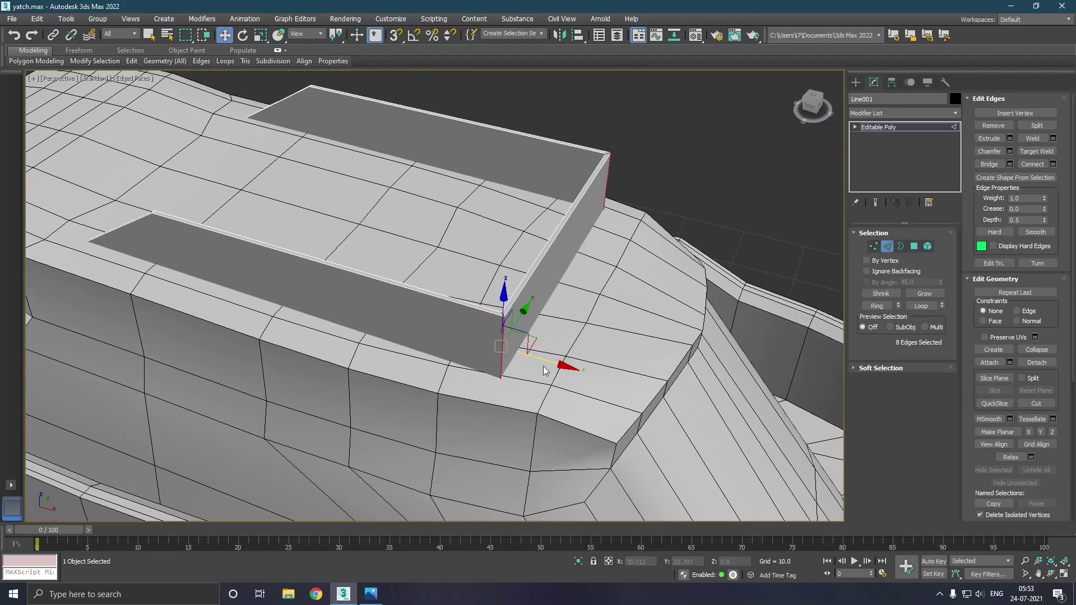
{"action": "left_click_drag", "start_coordinate": [543, 364], "coordinate": [546, 357]}
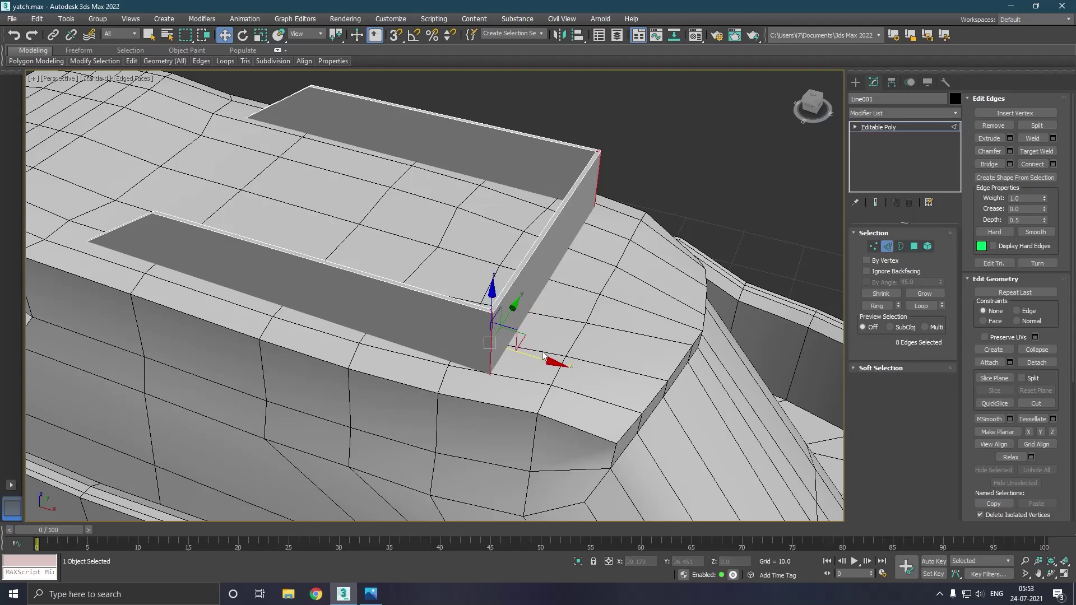
{"action": "left_click", "coordinate": [1010, 151]}
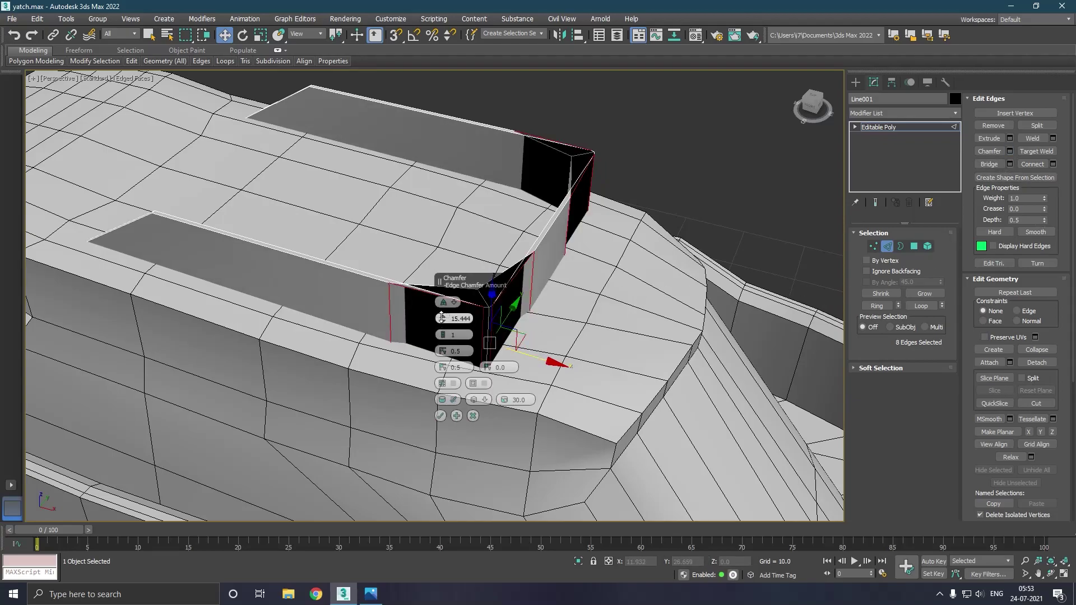
{"action": "left_click_drag", "start_coordinate": [444, 321], "coordinate": [452, 358]}
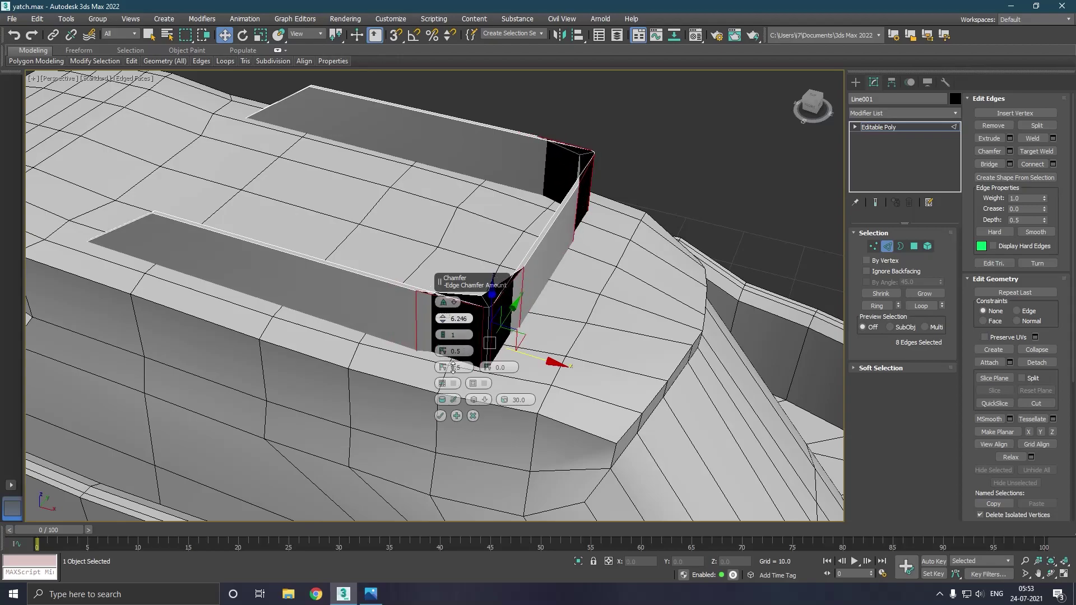
{"action": "left_click", "coordinate": [473, 416]}
{"action": "mouse_move", "coordinate": [479, 407]}
{"action": "middle_mouse_down", "text": "alt"}
{"action": "mouse_move", "coordinate": [530, 373]}
{"action": "mouse_move", "coordinate": [581, 367]}
{"action": "mouse_move", "coordinate": [487, 380]}
{"action": "mouse_move", "coordinate": [469, 333]}
{"action": "middle_mouse_up", "text": "alt"}
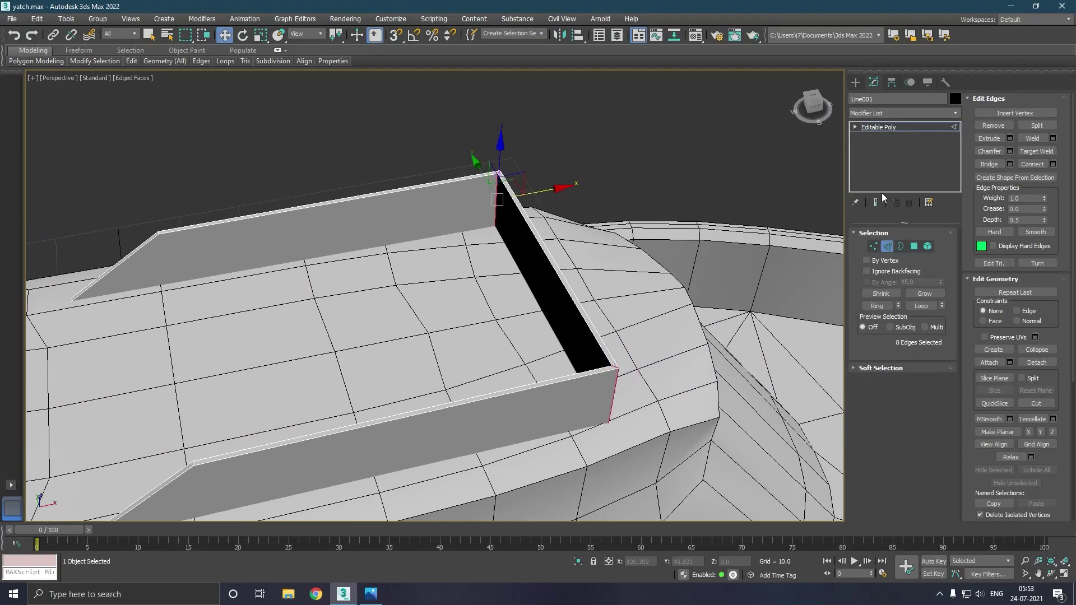
Ring-select the angled wall's edges, connect them, and push the new edge outward.
{"action": "left_click", "coordinate": [563, 287]}
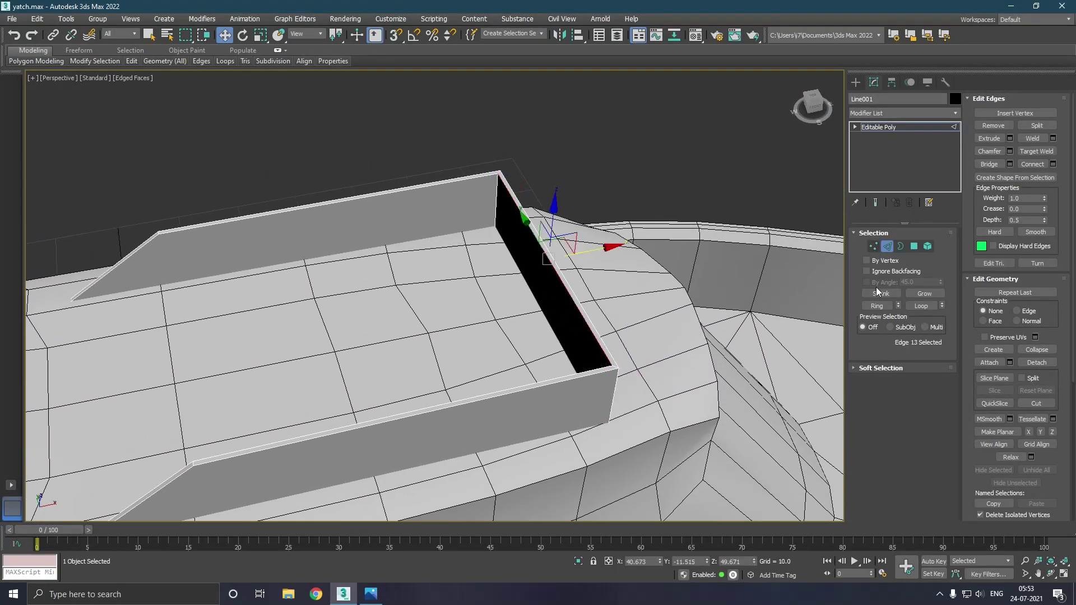
{"action": "left_click", "coordinate": [876, 296]}
{"action": "left_click", "coordinate": [574, 301]}
{"action": "left_click", "coordinate": [872, 306]}
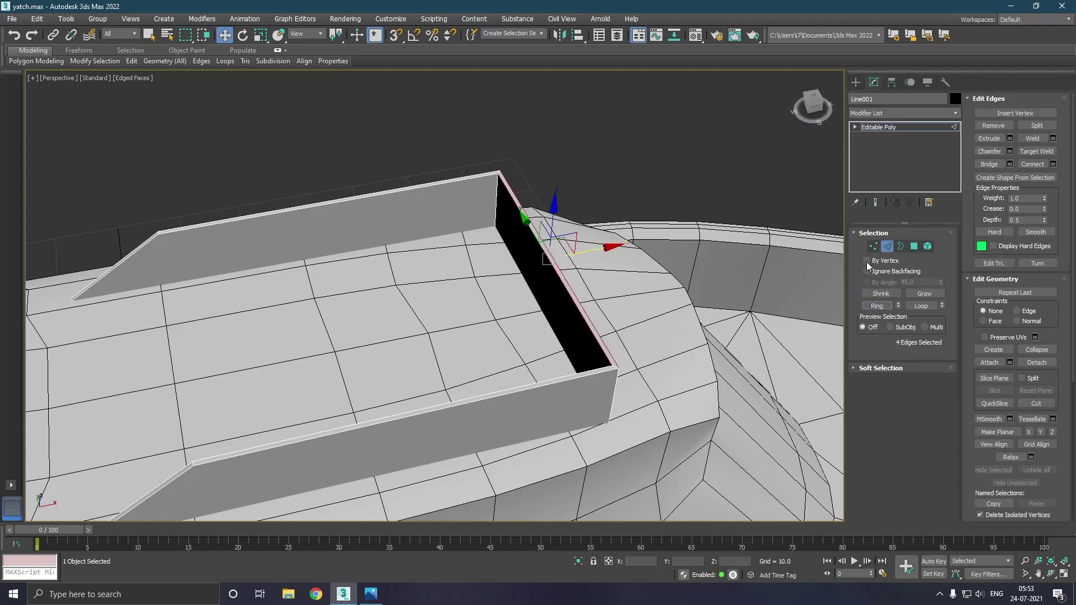
{"action": "left_click", "coordinate": [1034, 164]}
{"action": "left_click_drag", "start_coordinate": [603, 281], "coordinate": [666, 269]}
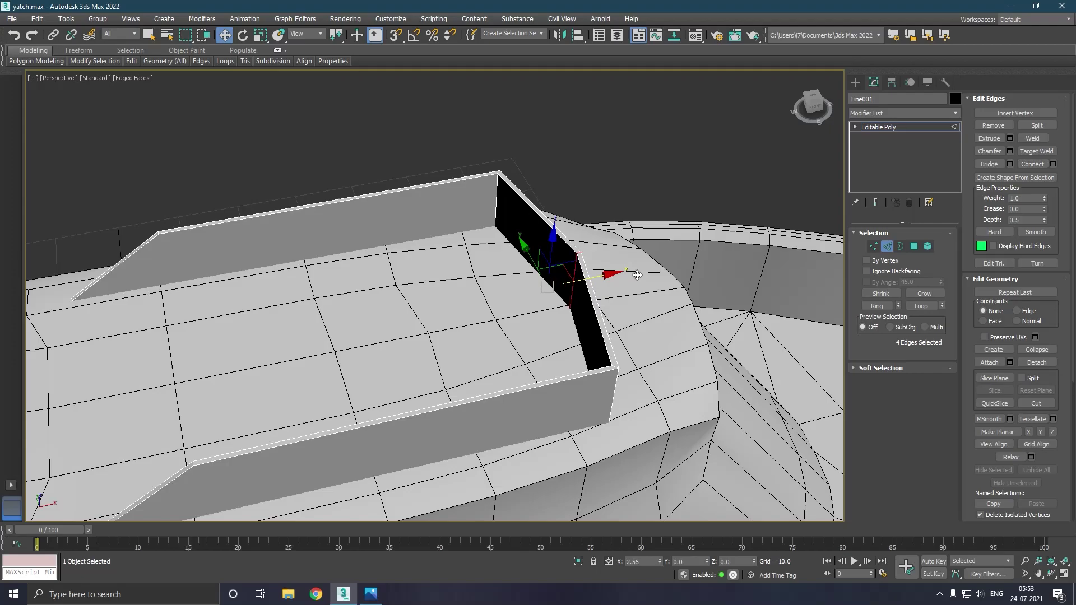
Preview a 6.019, 2-segment chamfer on the corner edges, then cancel and undo.
{"action": "left_click", "coordinate": [619, 392], "text": "ctrl"}
{"action": "left_click", "coordinate": [502, 205], "text": "ctrl"}
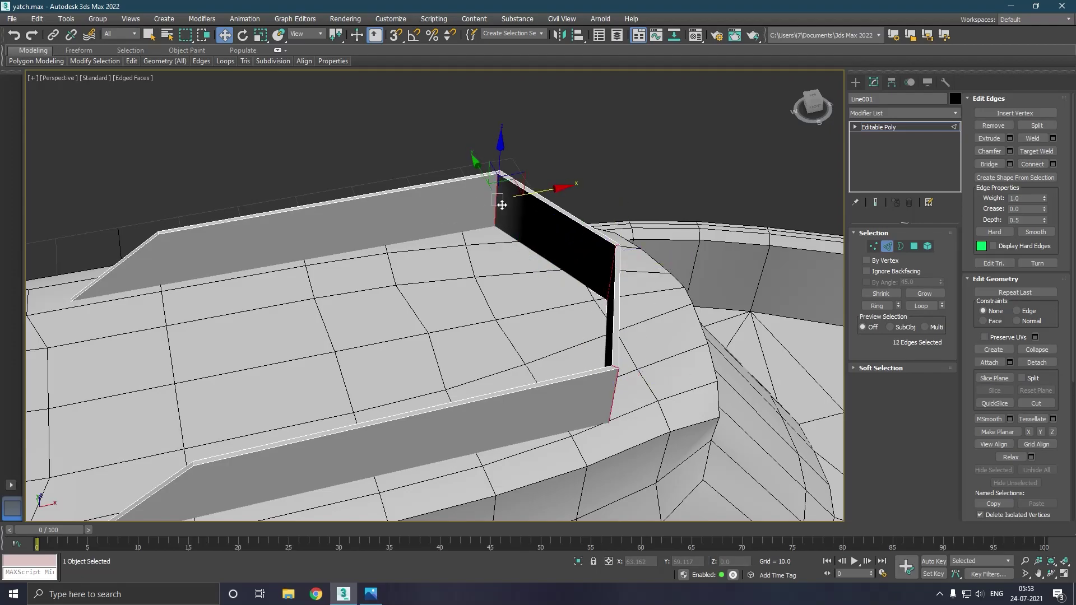
{"action": "left_click", "coordinate": [1009, 152]}
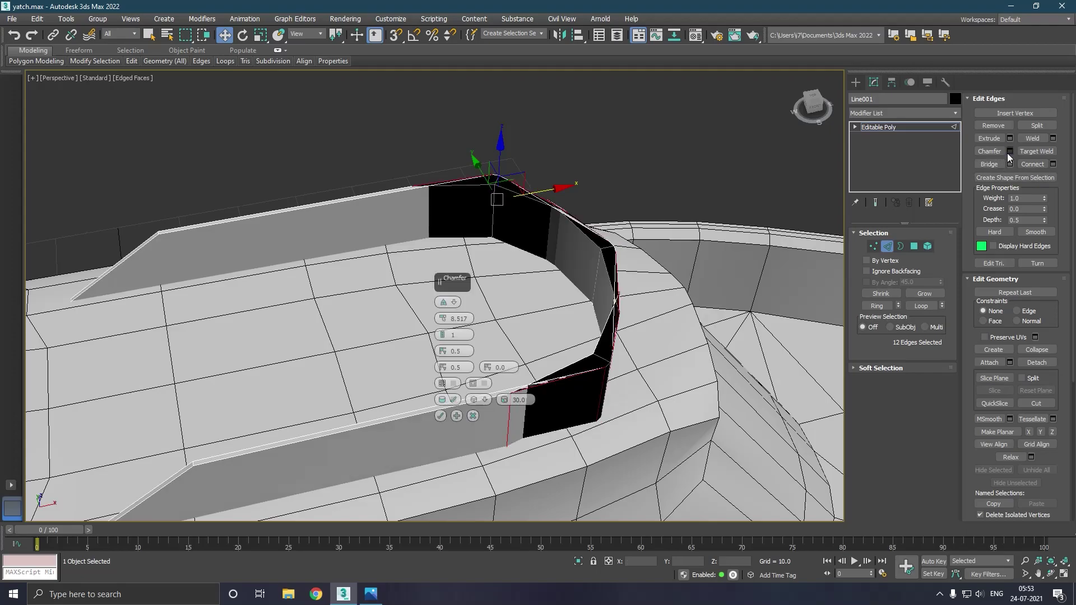
{"action": "middle_click_drag", "start_coordinate": [630, 253], "coordinate": [489, 318], "text": "alt"}
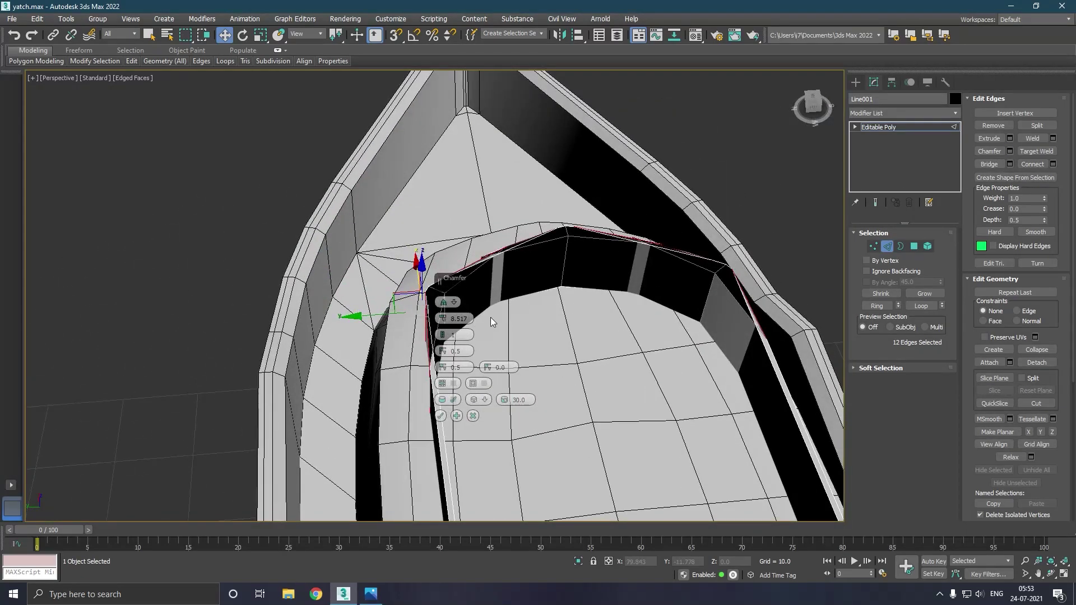
{"action": "left_click", "coordinate": [444, 303]}
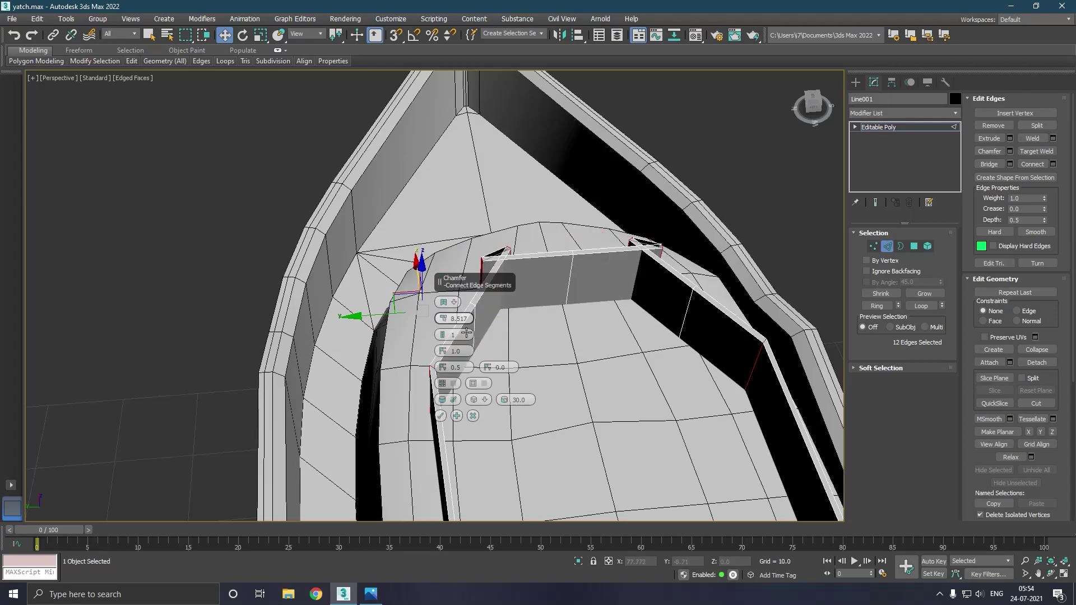
{"action": "left_click_drag", "start_coordinate": [450, 322], "coordinate": [452, 337]}
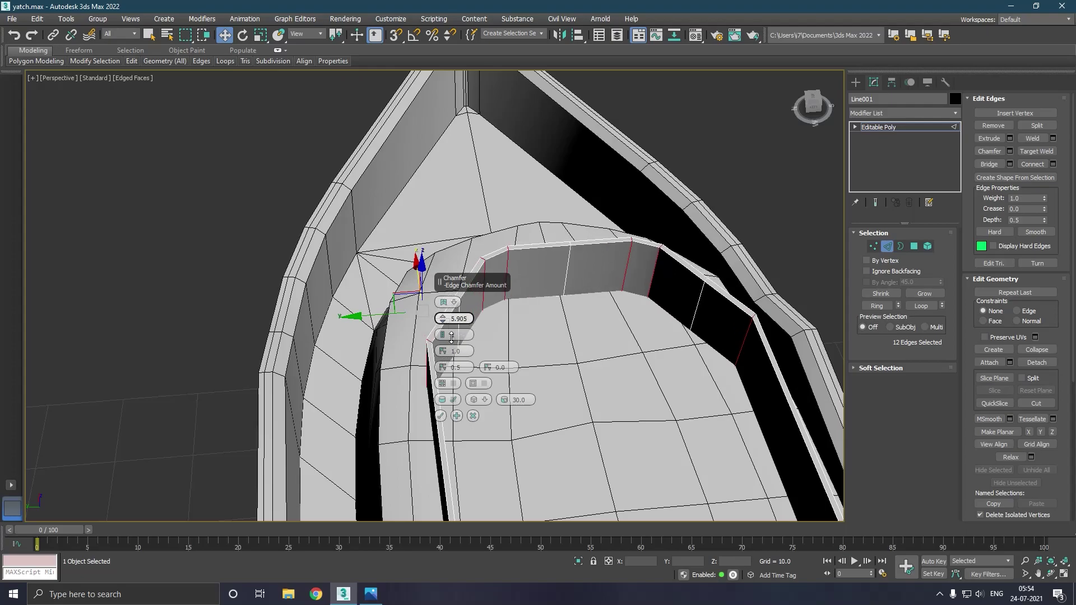
{"action": "left_click", "coordinate": [442, 334]}
{"action": "middle_click_drag", "start_coordinate": [588, 336], "coordinate": [512, 331], "text": "alt"}
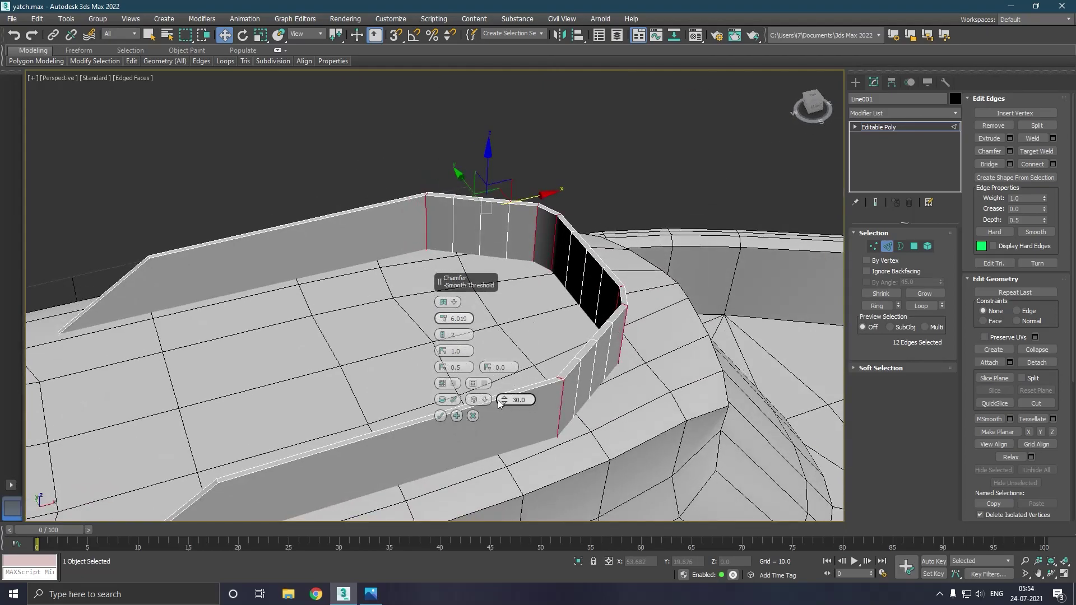
{"action": "left_click", "coordinate": [473, 416]}
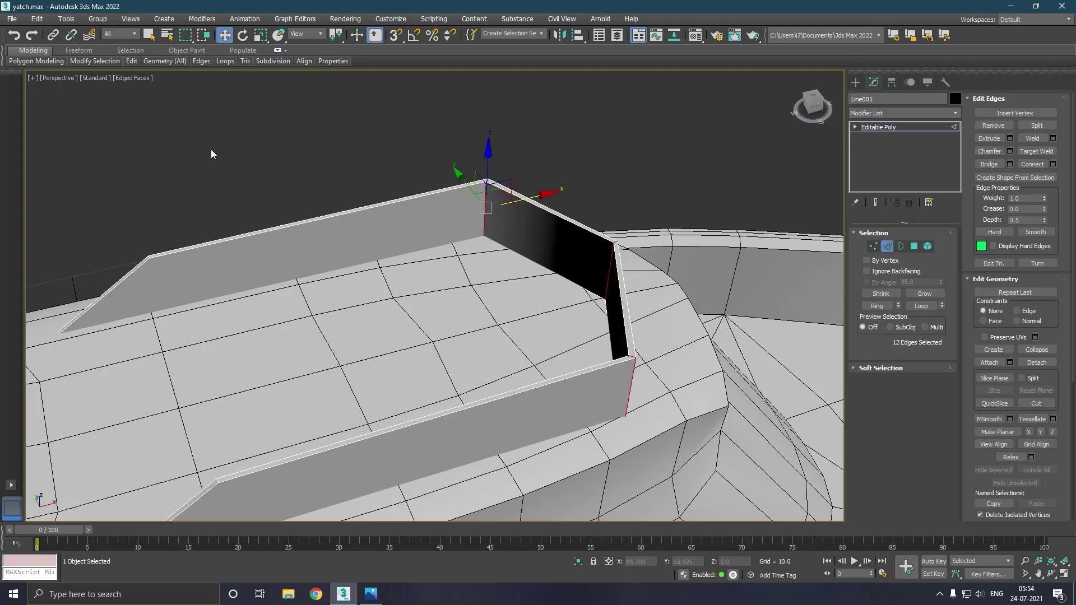
{"action": "left_click", "coordinate": [14, 37]}
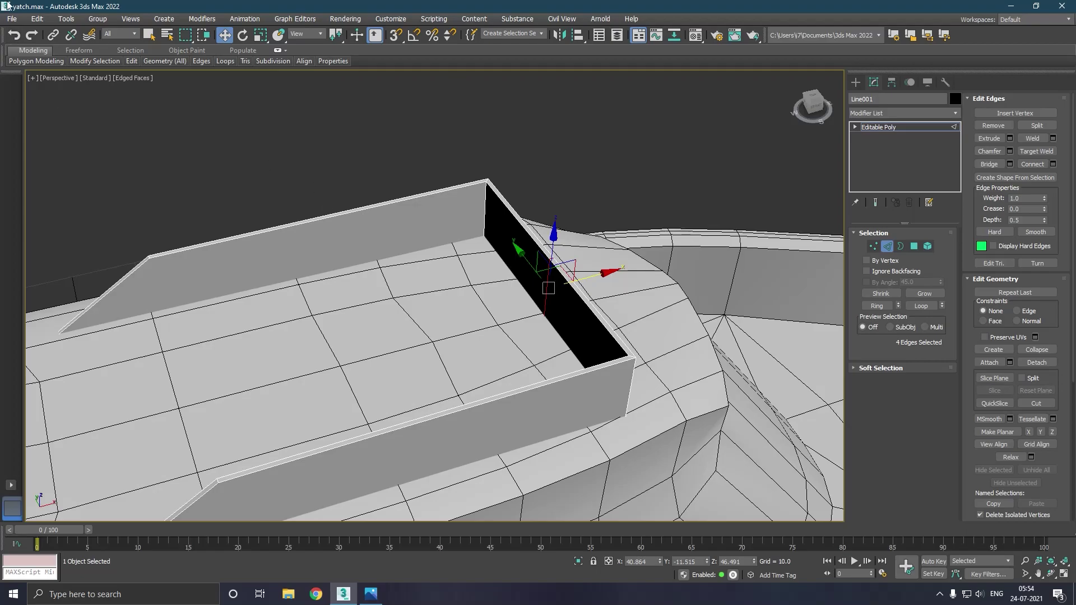
Undo to the angled corner and chamfer its two vertical edges about 12.4 wide.
{"action": "left_click", "coordinate": [14, 36]}
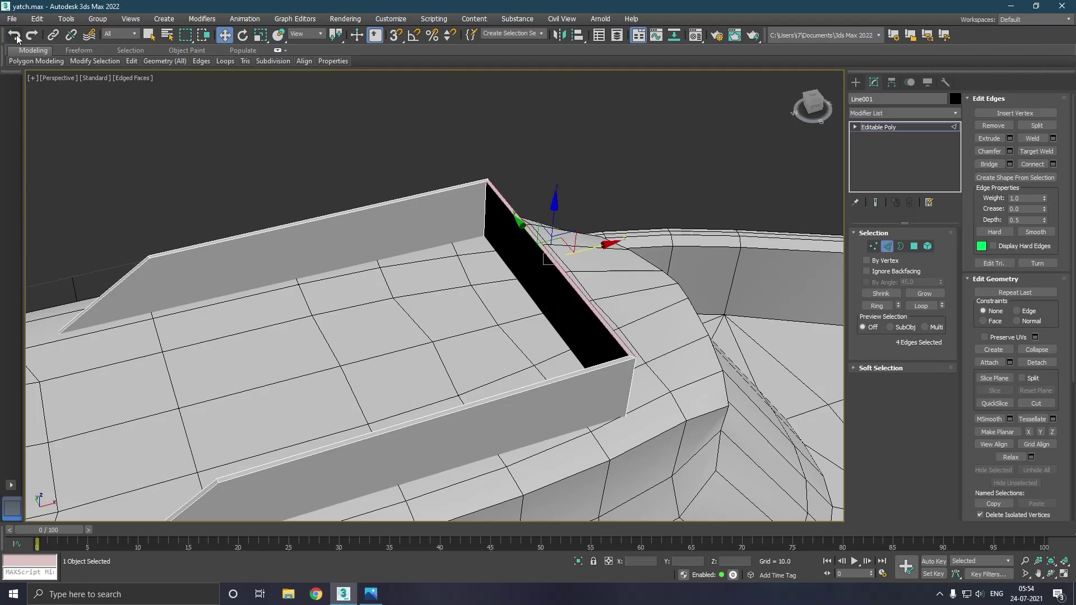
{"action": "left_click", "coordinate": [491, 226]}
{"action": "left_click", "coordinate": [632, 399], "text": "ctrl"}
{"action": "left_click", "coordinate": [1010, 152]}
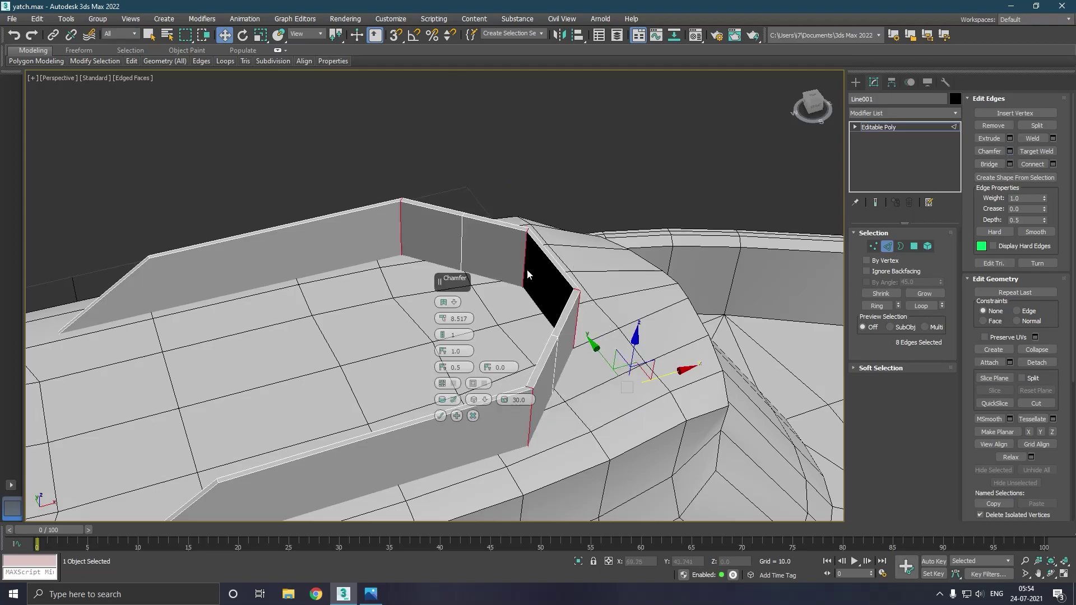
{"action": "left_click_drag", "start_coordinate": [443, 335], "coordinate": [446, 334]}
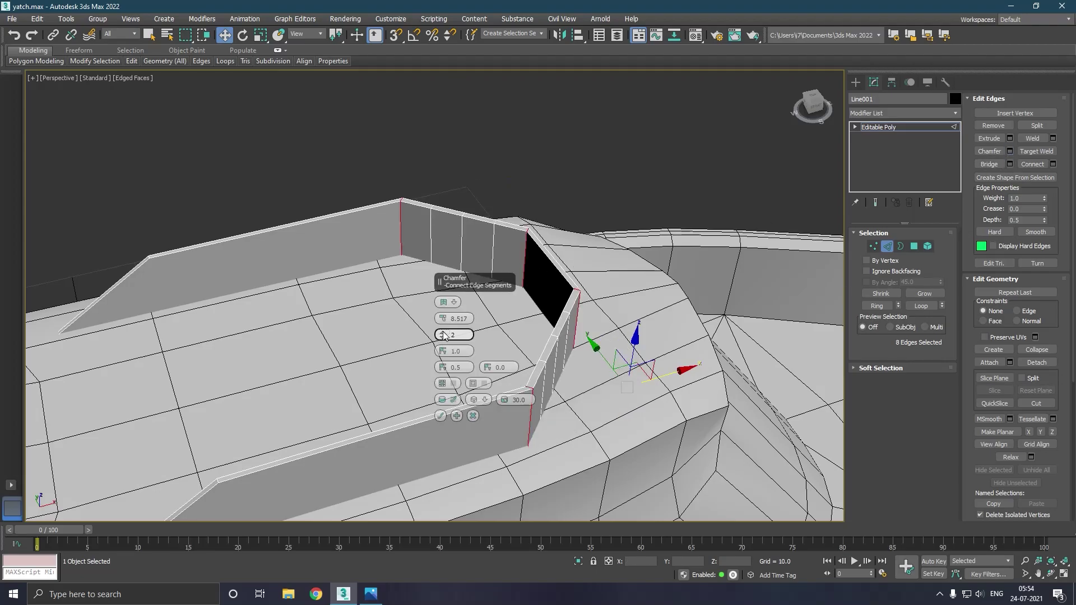
{"action": "left_click", "coordinate": [443, 302]}
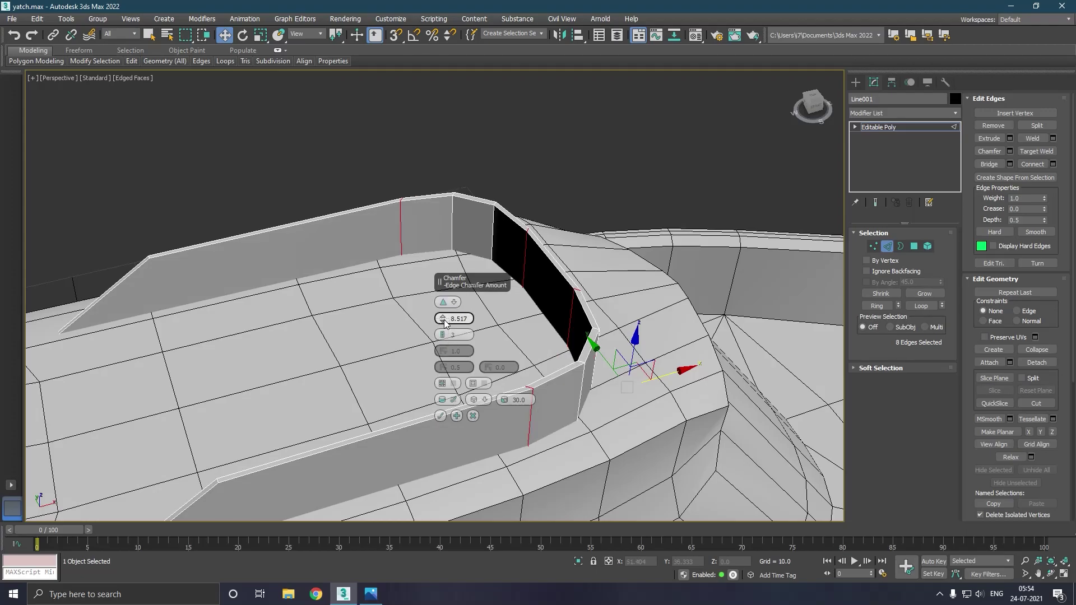
{"action": "mouse_move", "coordinate": [443, 318]}
{"action": "left_mouse_down"}
{"action": "mouse_move", "coordinate": [443, 305]}
{"action": "mouse_move", "coordinate": [442, 333]}
{"action": "left_mouse_up"}
Commit the 12.492 chamfer at 7 segments and return to object level.
{"action": "middle_click_drag", "start_coordinate": [443, 336], "coordinate": [458, 341], "text": "alt"}
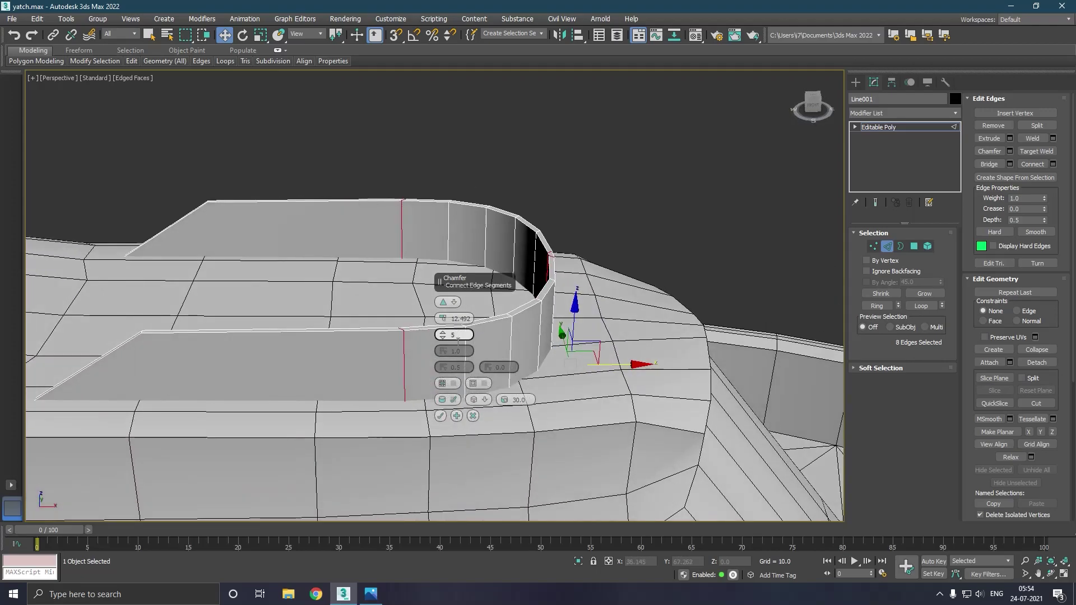
{"action": "left_click_drag", "start_coordinate": [446, 336], "coordinate": [446, 333]}
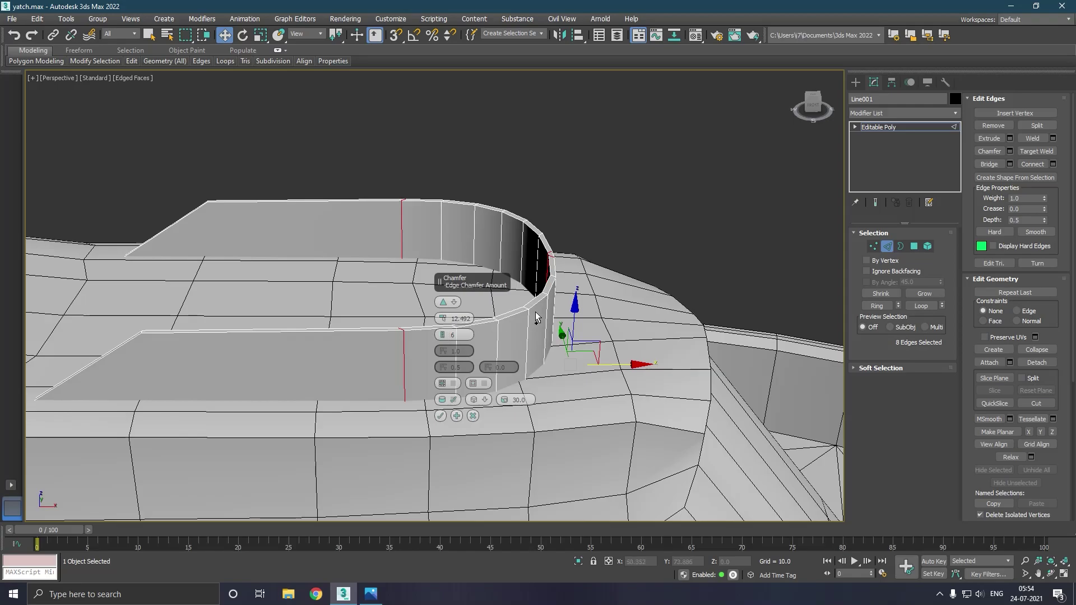
{"action": "middle_click_drag", "start_coordinate": [449, 336], "coordinate": [562, 346], "text": "alt"}
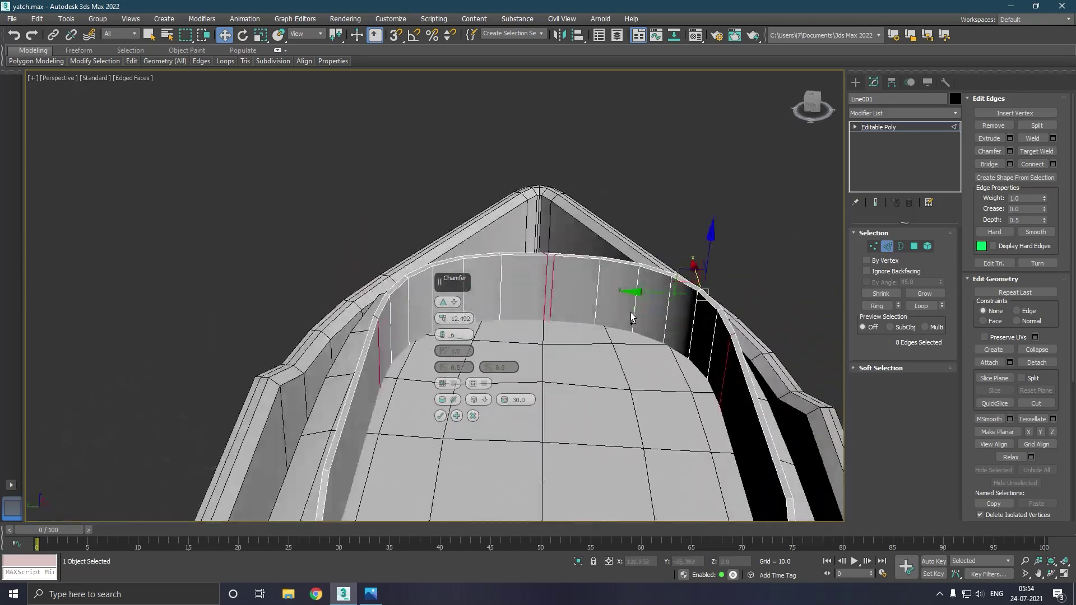
{"action": "left_click", "coordinate": [444, 334]}
{"action": "middle_click_drag", "start_coordinate": [445, 336], "coordinate": [443, 362], "text": "alt"}
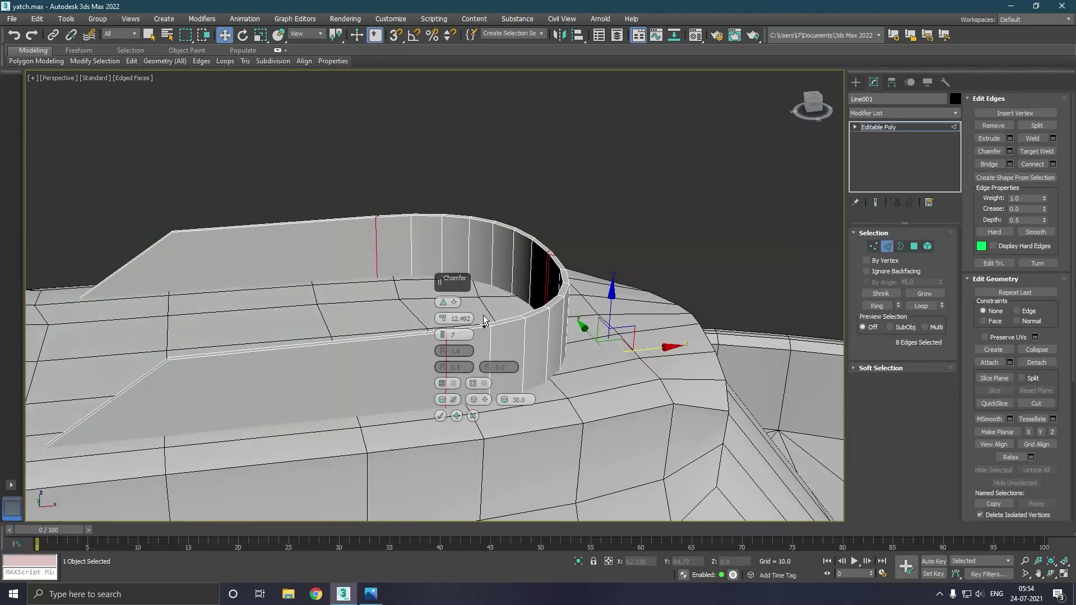
{"action": "left_click", "coordinate": [441, 416]}
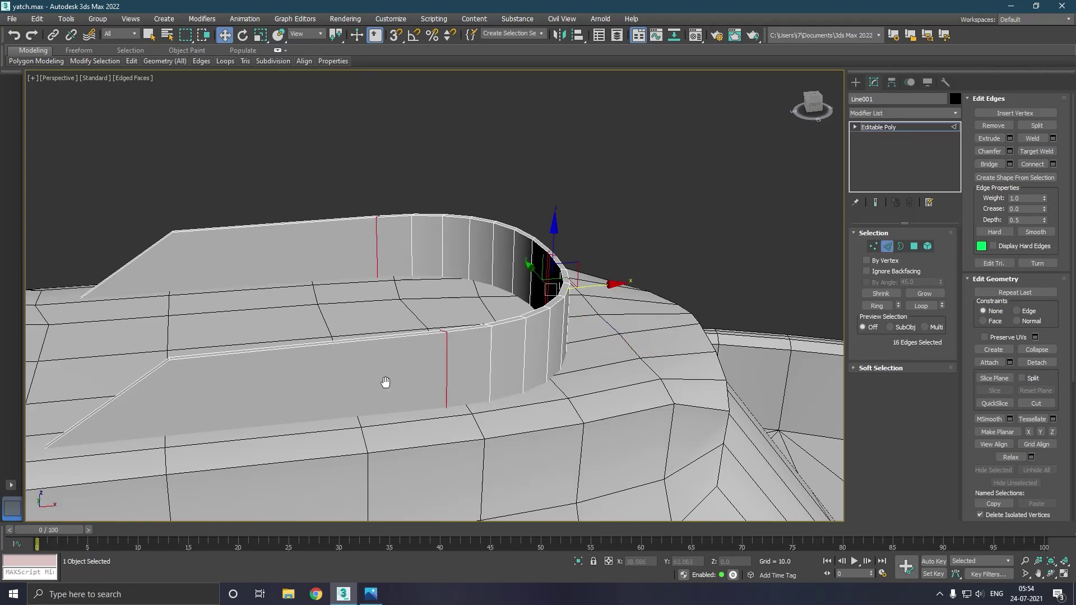
{"action": "middle_click_drag", "start_coordinate": [385, 380], "coordinate": [521, 362], "text": "alt"}
{"action": "scroll", "coordinate": [520, 358], "scroll_direction": "down", "scroll_amount": 2}
{"action": "scroll", "coordinate": [520, 357], "scroll_direction": "down", "scroll_amount": 2}
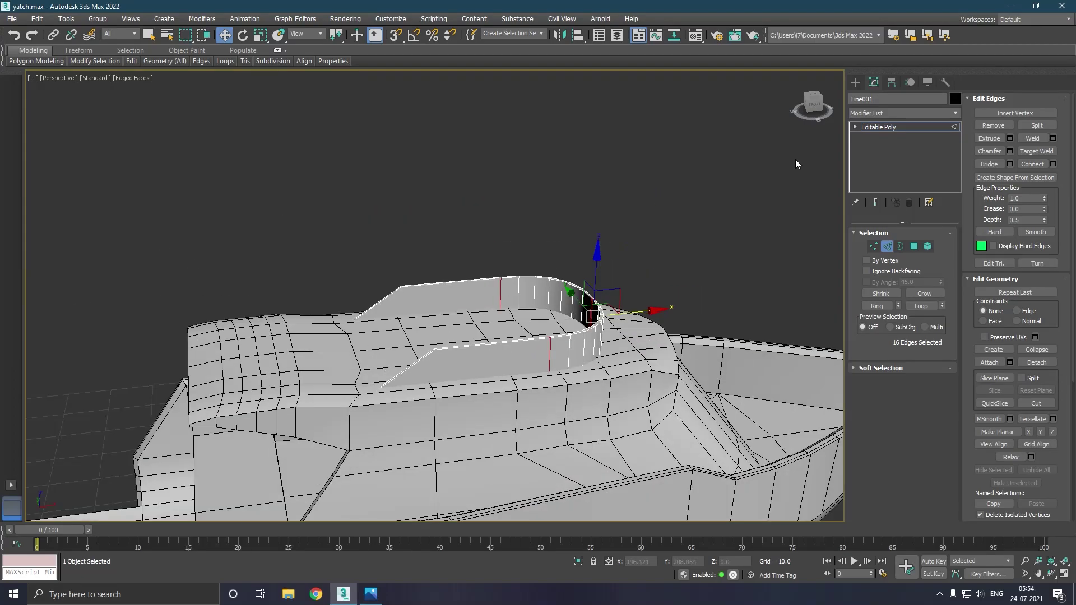
{"action": "left_click", "coordinate": [880, 129]}
Select the rounded wall end's vertices and move them along X.
{"action": "middle_click_drag", "start_coordinate": [627, 255], "coordinate": [618, 236], "text": "alt"}
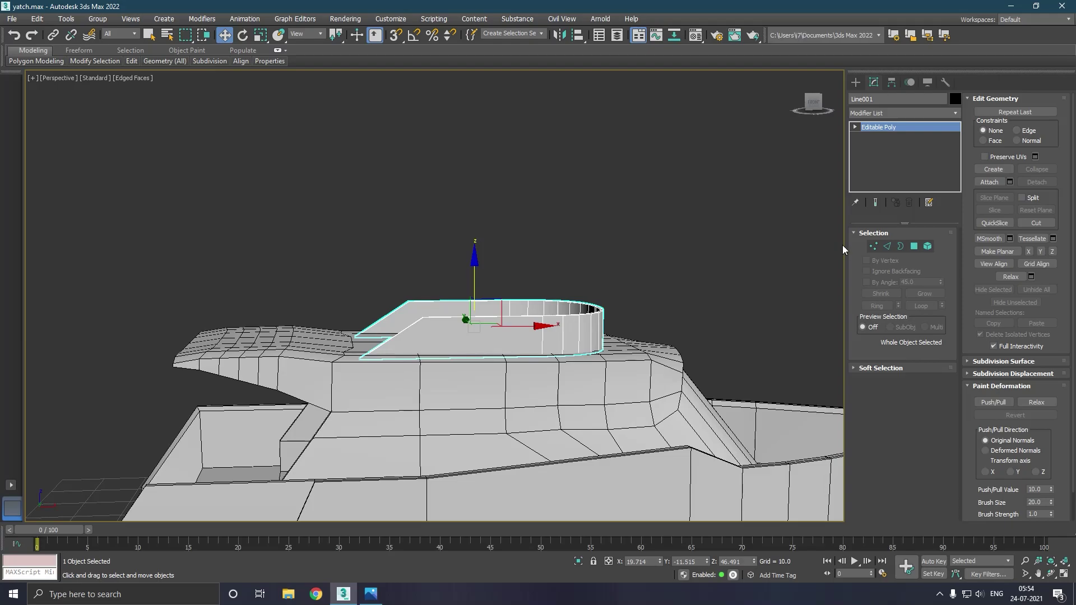
{"action": "left_click", "coordinate": [873, 247]}
{"action": "left_click_drag", "start_coordinate": [697, 222], "coordinate": [517, 359]}
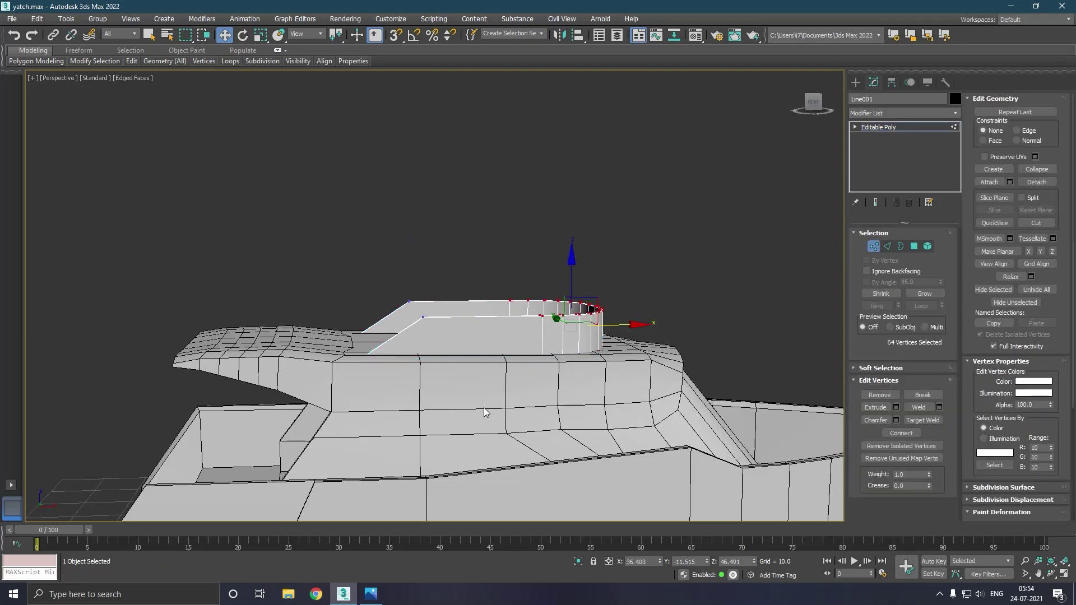
{"action": "left_click_drag", "start_coordinate": [627, 330], "coordinate": [669, 323]}
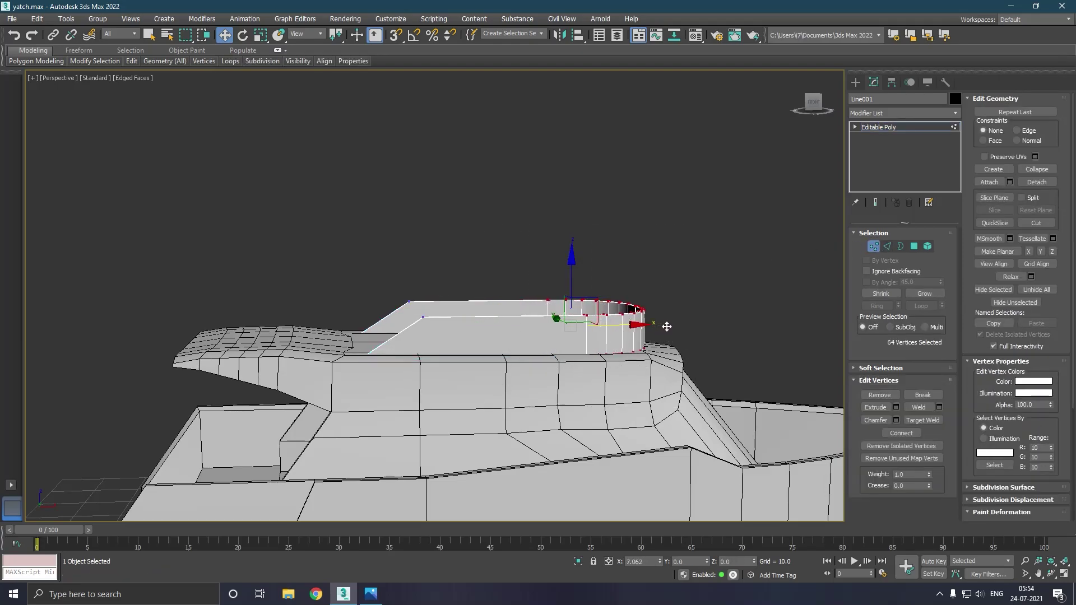
{"action": "scroll", "coordinate": [496, 292], "scroll_direction": "down", "scroll_amount": 2}
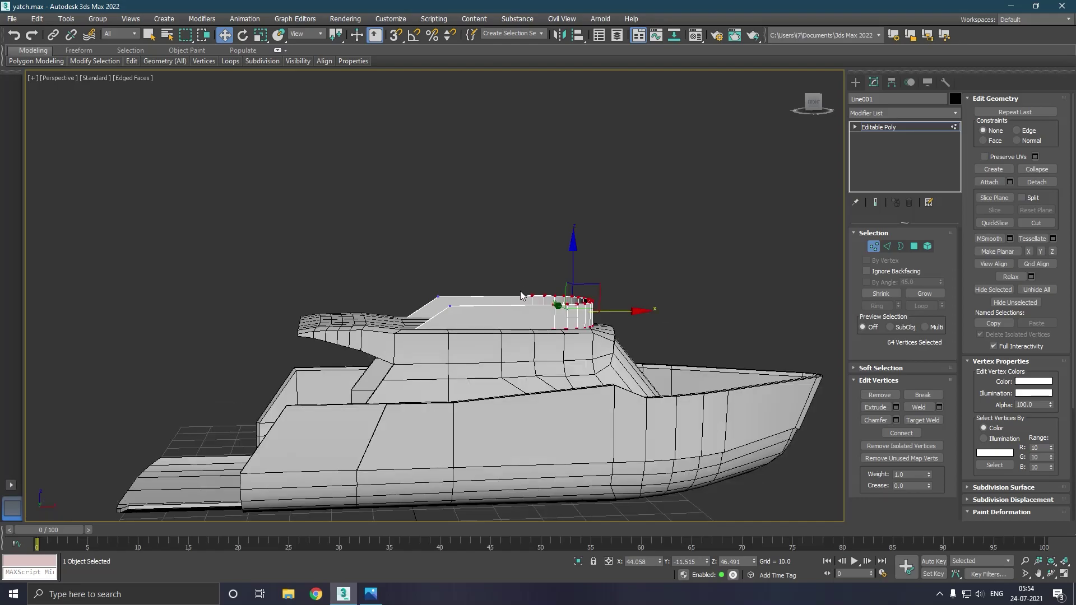
{"action": "middle_click_drag", "start_coordinate": [516, 296], "coordinate": [625, 301], "text": "alt"}
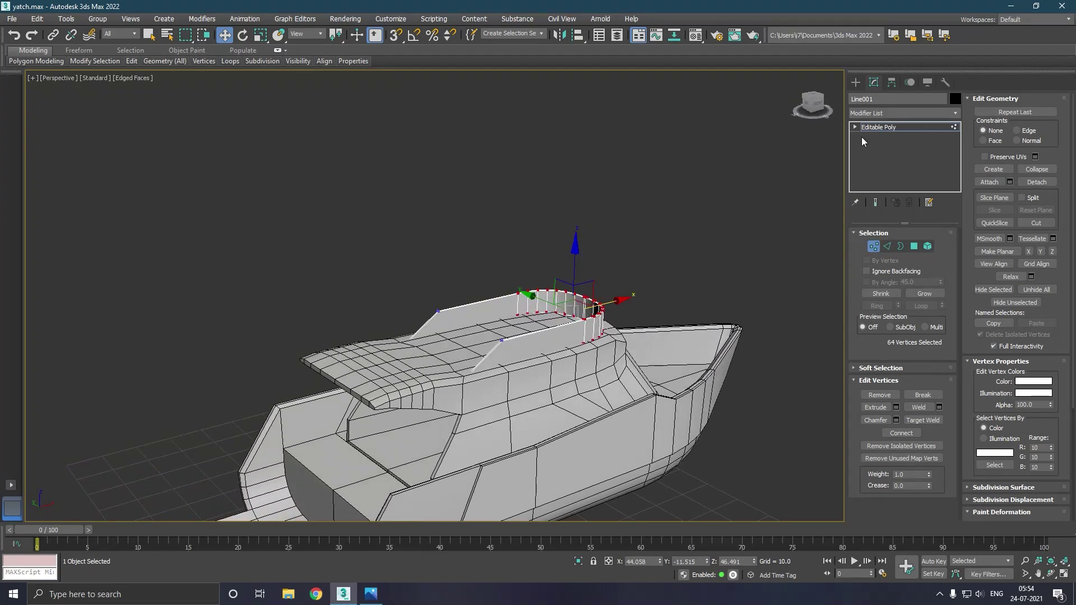
{"action": "left_click", "coordinate": [888, 132]}
Select the yacht hull and enter Edge sub-object mode.
{"action": "left_click", "coordinate": [611, 209]}
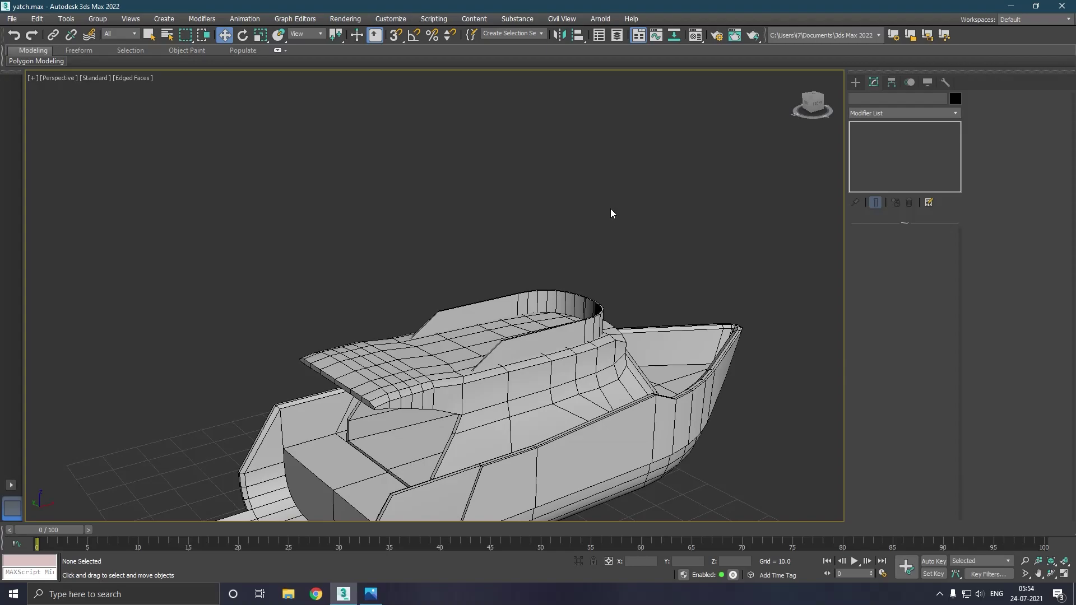
{"action": "scroll", "coordinate": [558, 240], "scroll_direction": "down", "scroll_amount": 2}
{"action": "scroll", "coordinate": [558, 245], "scroll_direction": "down", "scroll_amount": 2}
{"action": "left_click", "coordinate": [632, 275]}
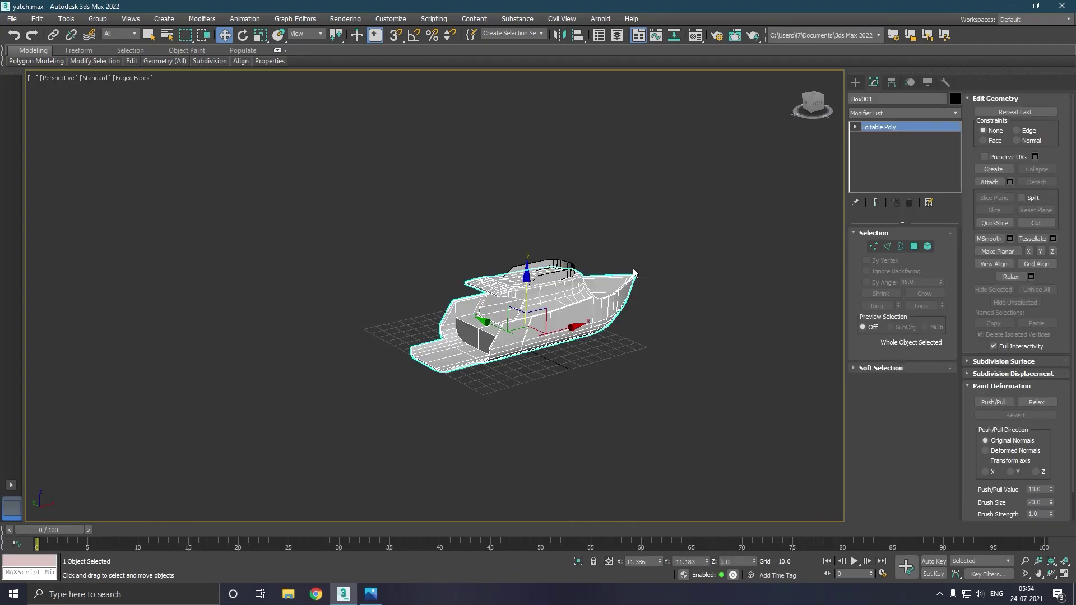
{"action": "scroll", "coordinate": [631, 271], "scroll_direction": "up", "scroll_amount": 5}
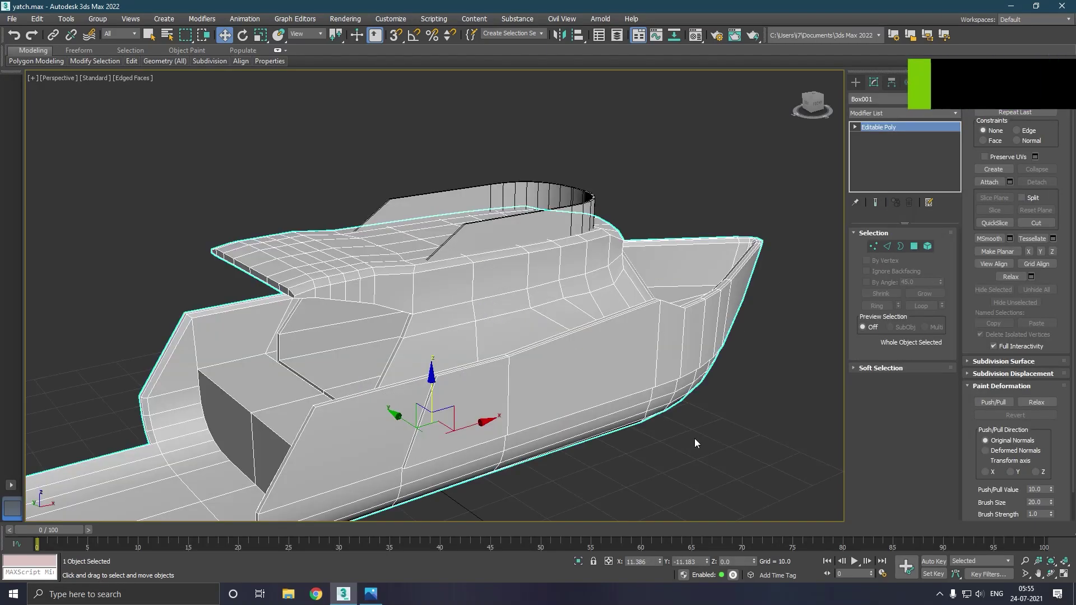
{"action": "left_click", "coordinate": [888, 247]}
Select the hull rim loop, the lower hull loop and a vertical side panel edge.
{"action": "left_click", "coordinate": [429, 426]}
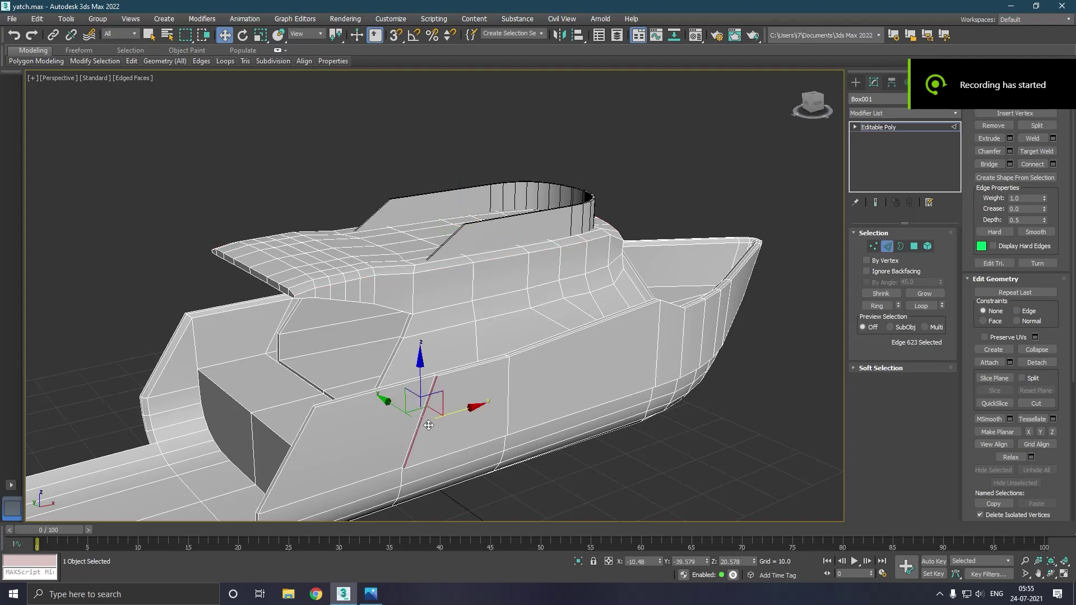
{"action": "middle_click_drag", "start_coordinate": [471, 425], "coordinate": [462, 424], "text": "alt"}
{"action": "scroll", "coordinate": [443, 388], "scroll_direction": "up", "scroll_amount": 4}
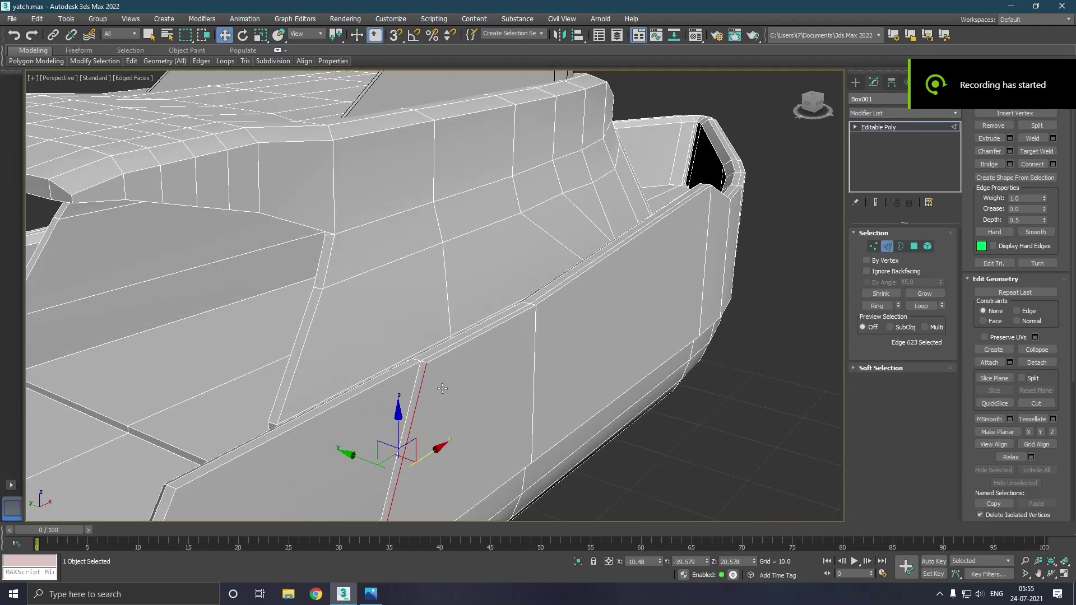
{"action": "double_click", "coordinate": [443, 363], "text": "ctrl"}
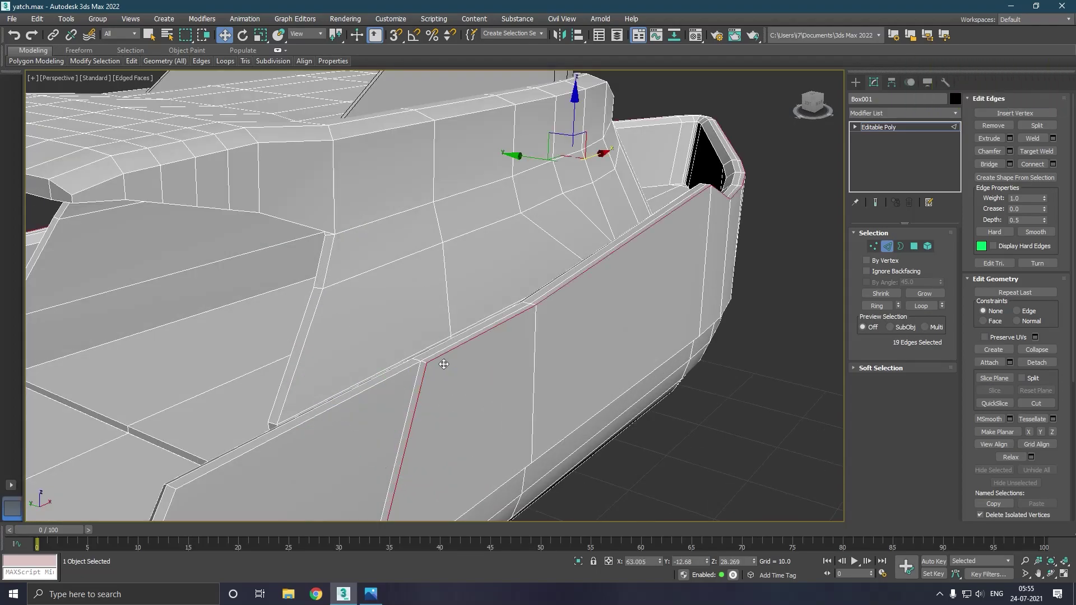
{"action": "double_click", "coordinate": [546, 462], "text": "ctrl"}
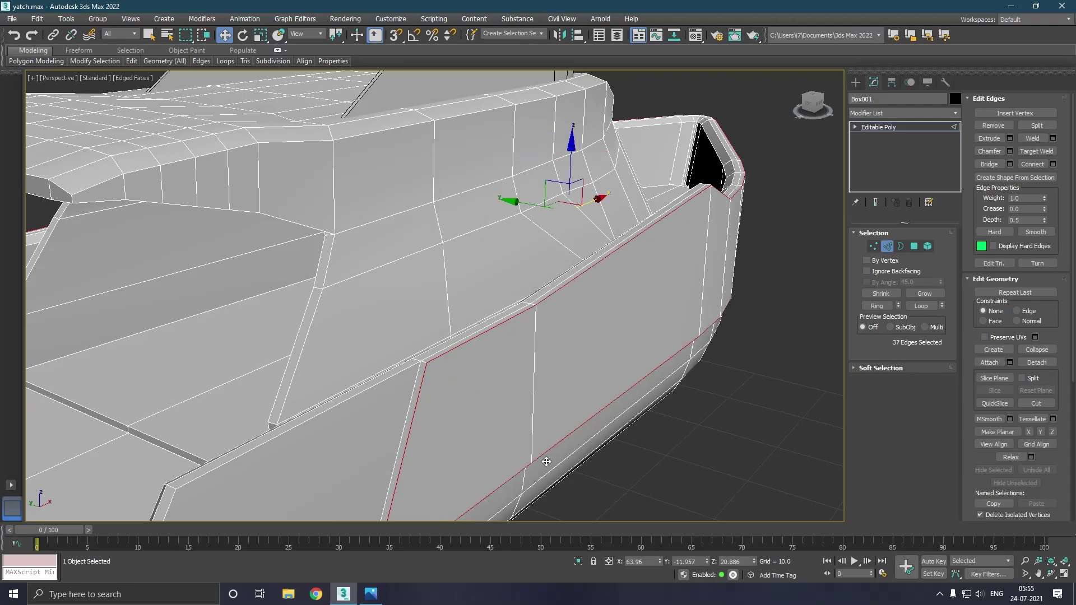
{"action": "scroll", "coordinate": [478, 350], "scroll_direction": "down", "scroll_amount": 2}
{"action": "middle_click_drag", "start_coordinate": [492, 356], "coordinate": [548, 341], "text": "alt"}
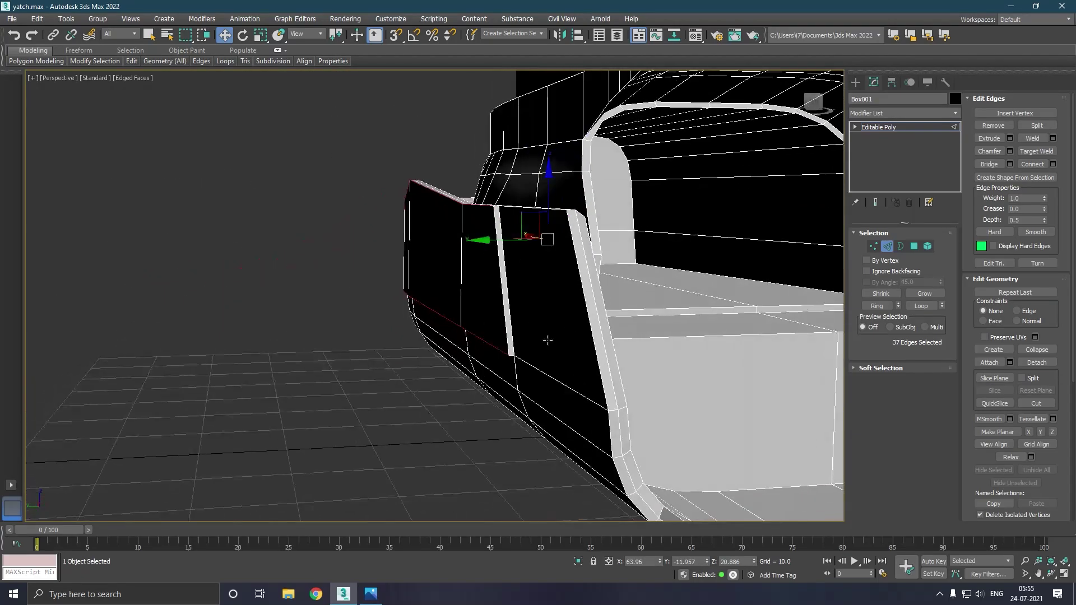
{"action": "left_click", "coordinate": [510, 346], "text": "ctrl"}
{"action": "middle_click_drag", "start_coordinate": [515, 334], "coordinate": [520, 357], "text": "alt"}
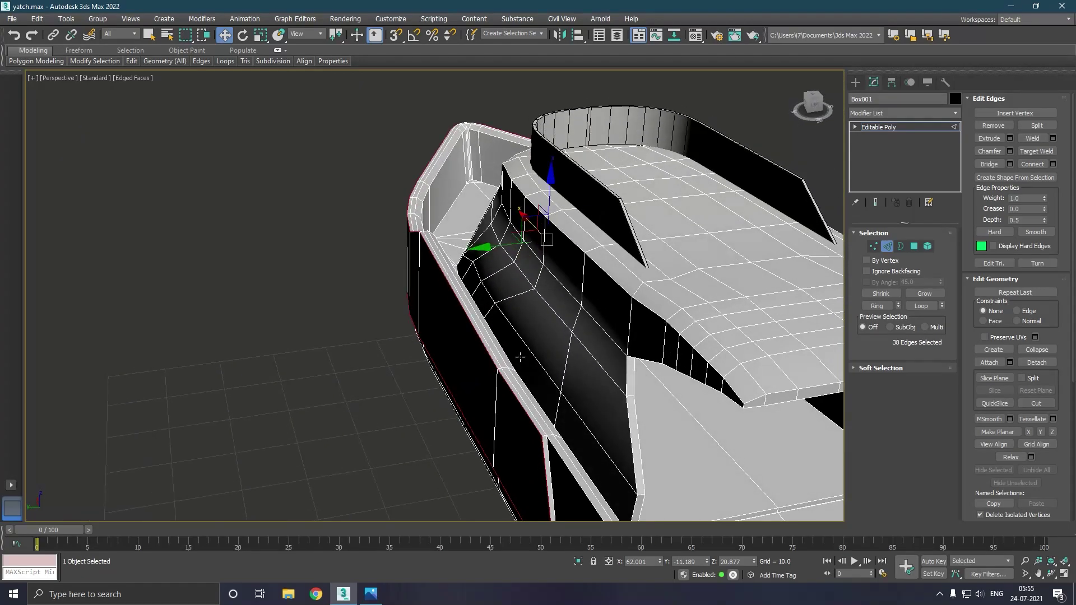
{"action": "middle_click_drag", "start_coordinate": [520, 357], "coordinate": [464, 346], "text": "alt"}
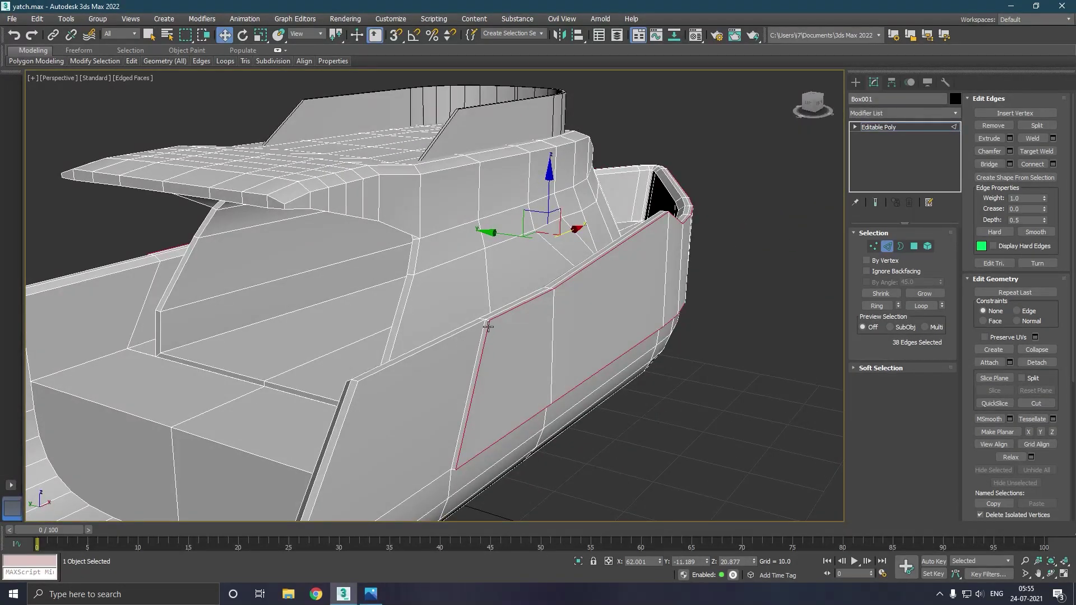
{"action": "scroll", "coordinate": [488, 326], "scroll_direction": "up", "scroll_amount": 3}
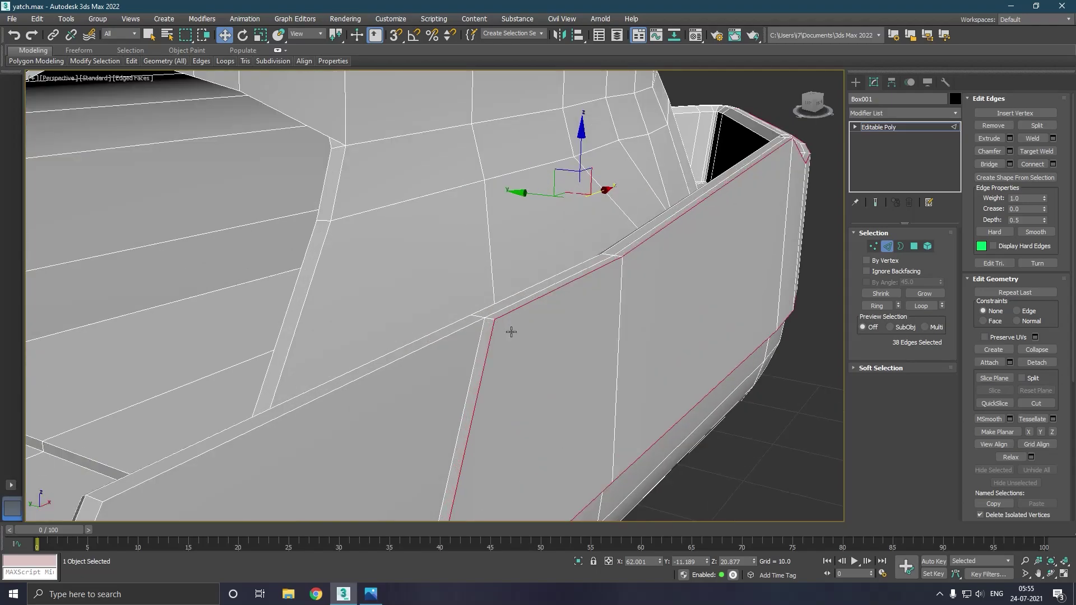
Chamfer the selected hull edges by 0.456 and return to object level.
{"action": "left_click", "coordinate": [1012, 152]}
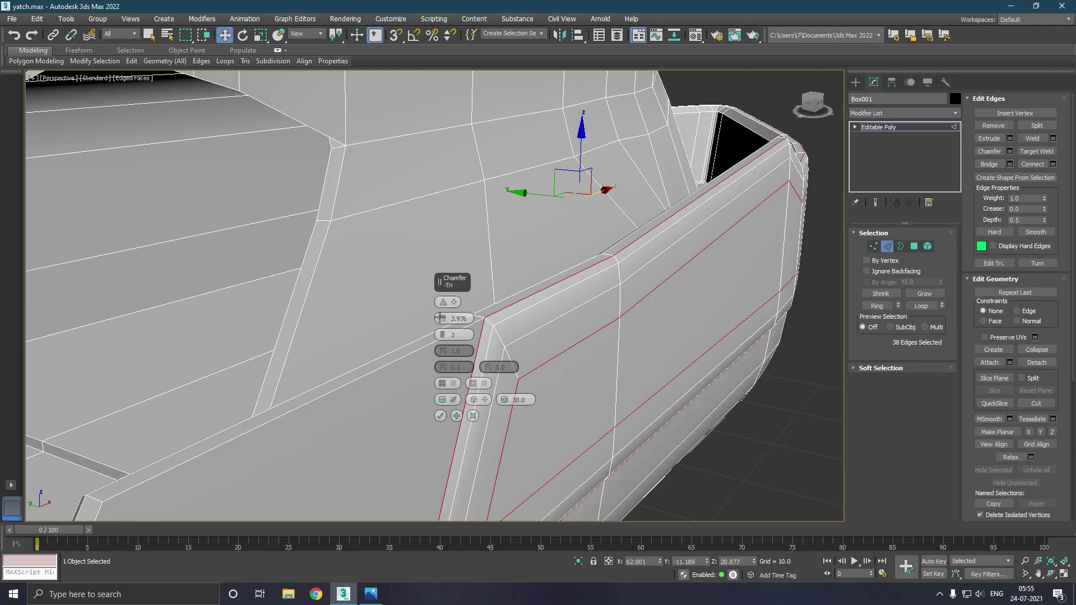
{"action": "left_click_drag", "start_coordinate": [442, 320], "coordinate": [449, 327]}
{"action": "left_click_drag", "start_coordinate": [451, 330], "coordinate": [459, 342]}
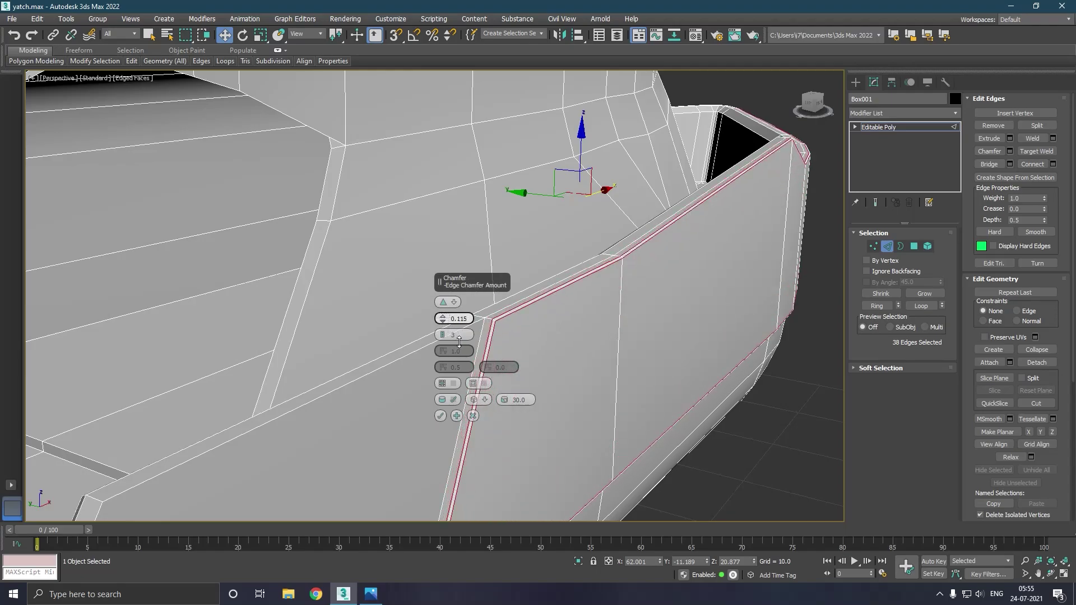
{"action": "left_click_drag", "start_coordinate": [459, 341], "coordinate": [458, 339]}
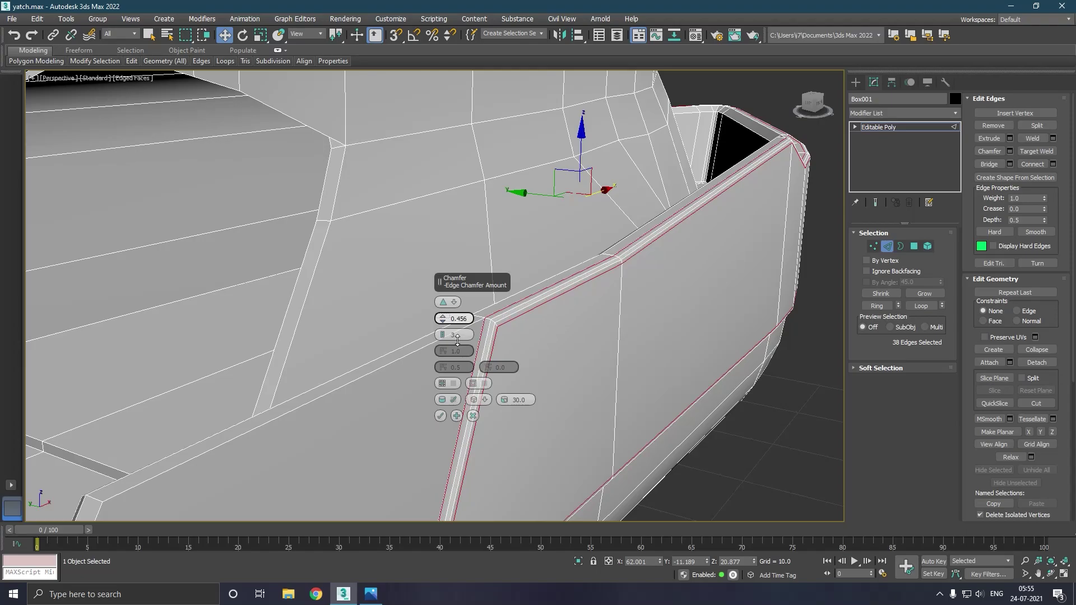
{"action": "left_click", "coordinate": [442, 415]}
{"action": "left_click", "coordinate": [889, 127]}
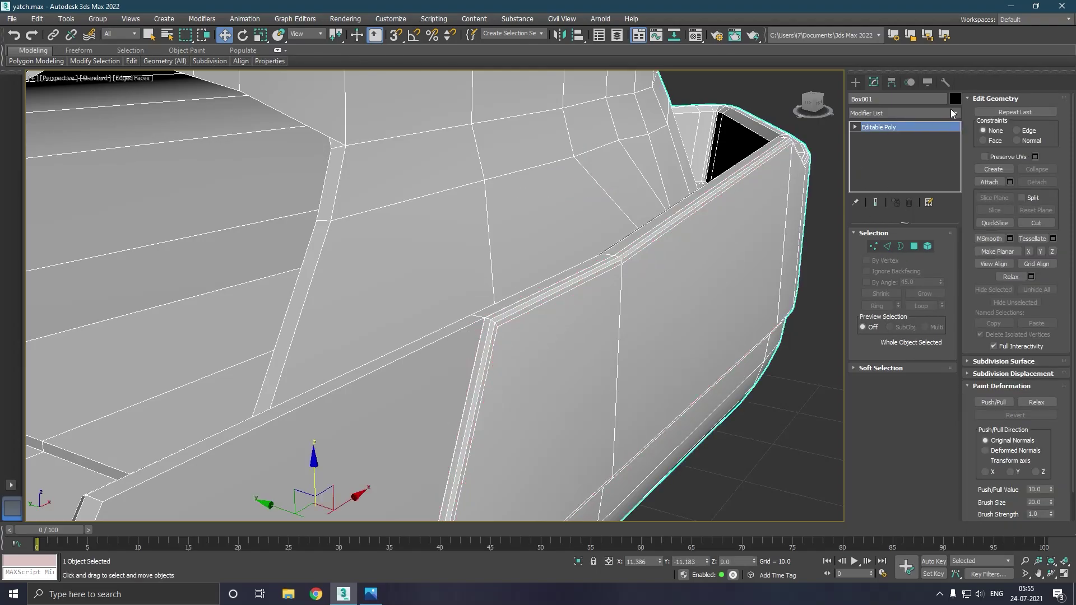
{"action": "left_click", "coordinate": [956, 113]}
{"action": "left_click_drag", "start_coordinate": [955, 140], "coordinate": [971, 473]}
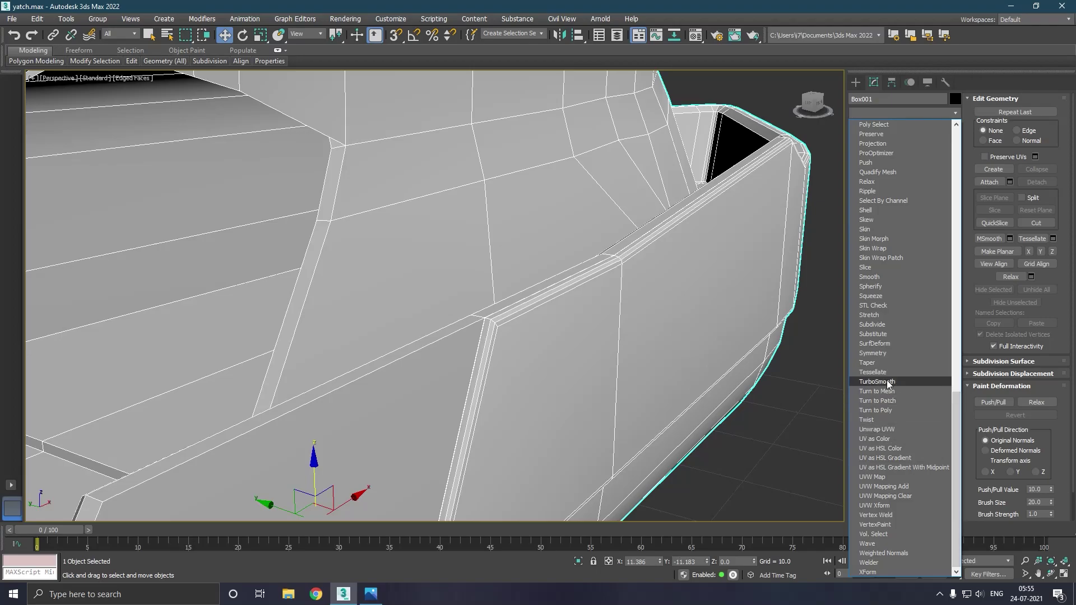
Add TurboSmooth at 3 iterations to the yacht, then go back to the Editable Poly.
{"action": "left_click", "coordinate": [886, 382]}
{"action": "scroll", "coordinate": [511, 358], "scroll_direction": "down", "scroll_amount": 3}
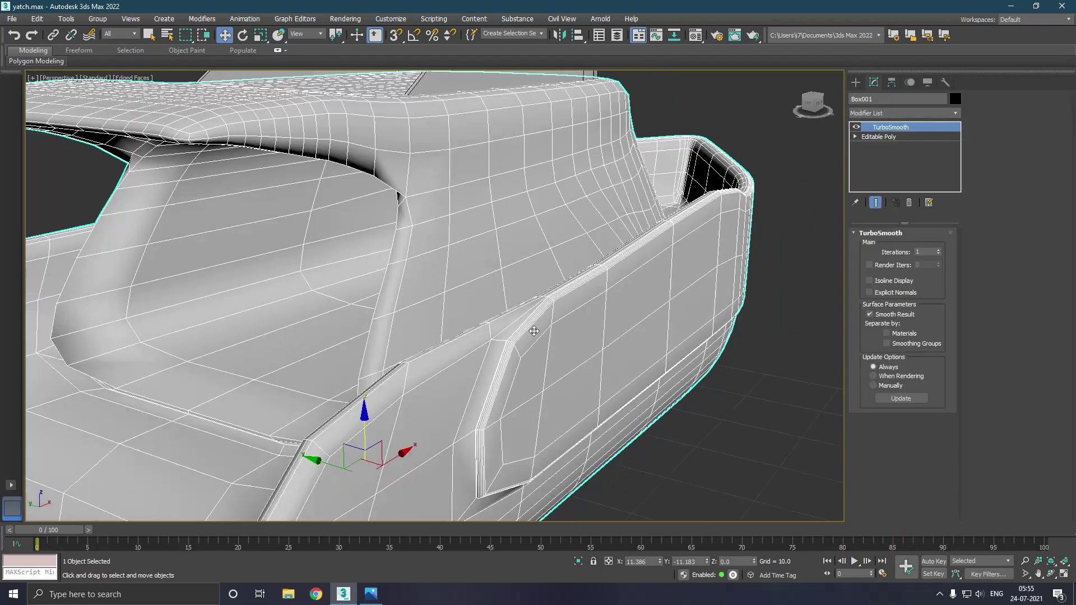
{"action": "scroll", "coordinate": [527, 342], "scroll_direction": "down", "scroll_amount": 2}
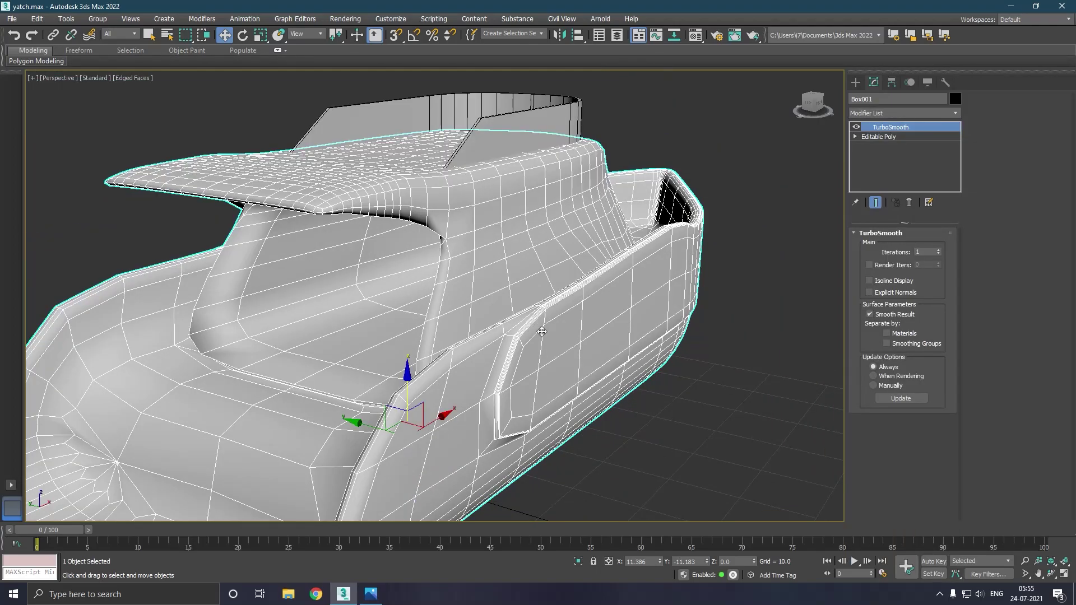
{"action": "left_click", "coordinate": [938, 250]}
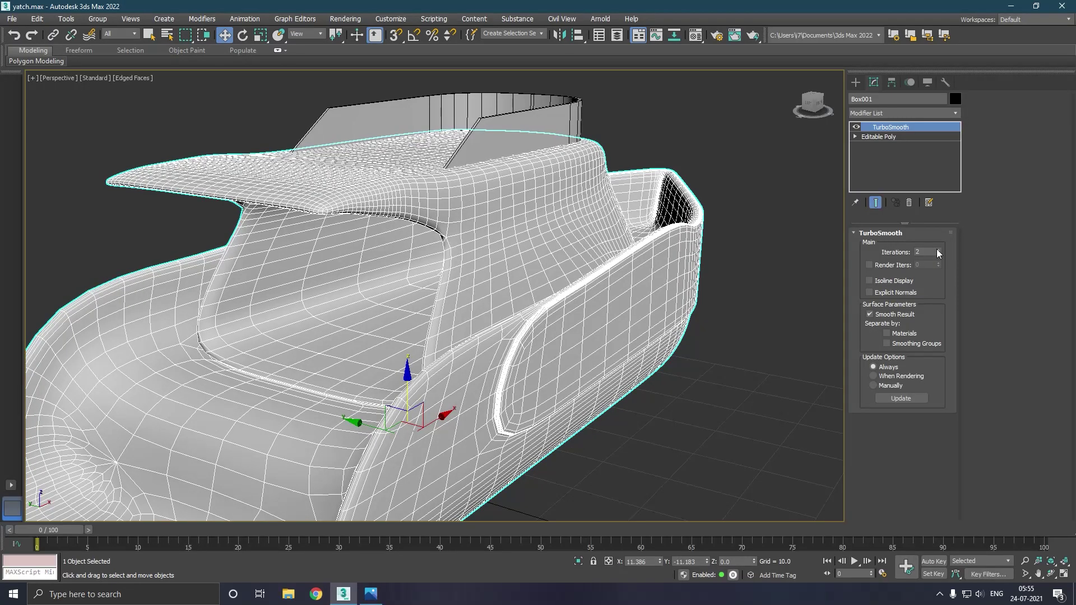
{"action": "left_click", "coordinate": [938, 250]}
{"action": "mouse_move", "coordinate": [722, 292]}
{"action": "middle_mouse_down", "text": "alt"}
{"action": "mouse_move", "coordinate": [644, 289]}
{"action": "mouse_move", "coordinate": [737, 300]}
{"action": "mouse_move", "coordinate": [504, 354]}
{"action": "middle_mouse_up", "text": "alt"}
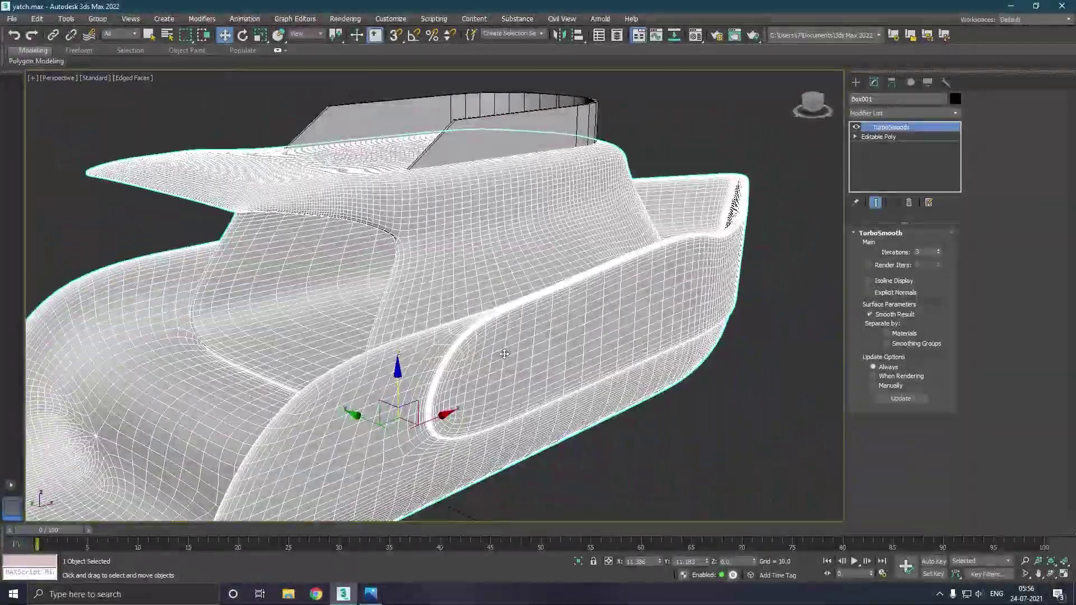
{"action": "left_click", "coordinate": [878, 136]}
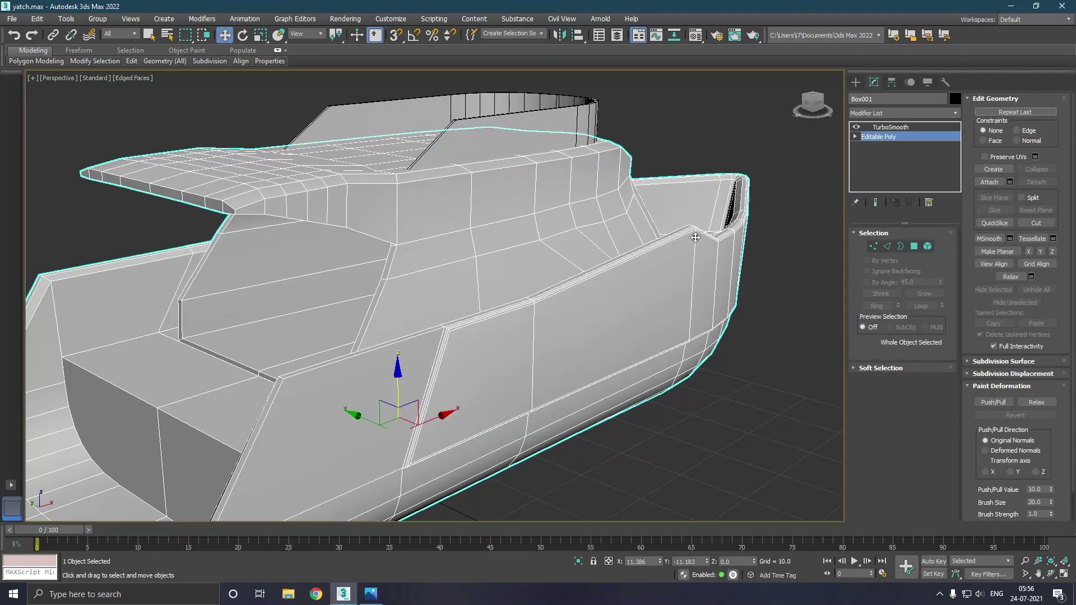
{"action": "scroll", "coordinate": [511, 353], "scroll_direction": "up", "scroll_amount": 3}
{"action": "middle_click_drag", "start_coordinate": [576, 340], "coordinate": [607, 329]}
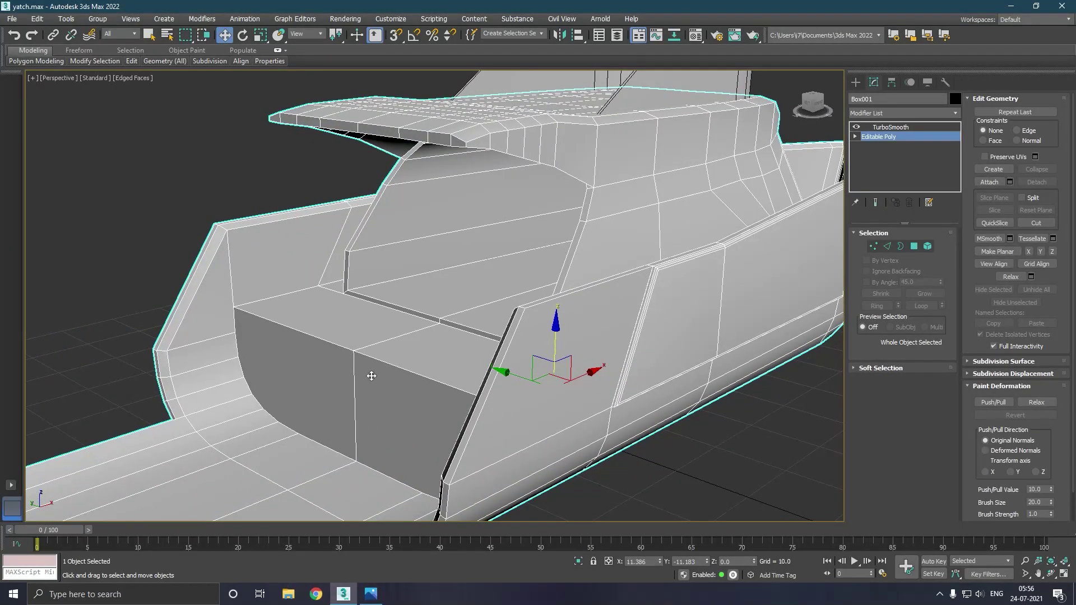
In Polygon mode, select the cockpit seat-back and upper seat polygons and the strip beside the seat.
{"action": "left_click", "coordinate": [914, 247]}
{"action": "left_click", "coordinate": [347, 440]}
{"action": "middle_click_drag", "start_coordinate": [290, 400], "coordinate": [389, 365], "text": "alt"}
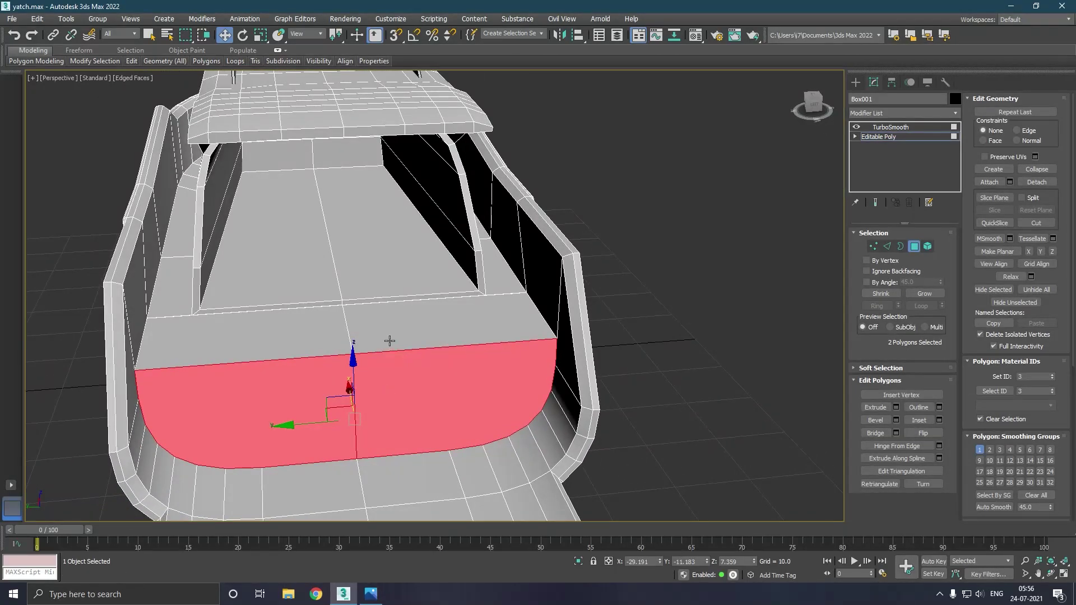
{"action": "left_click", "coordinate": [389, 341], "text": "ctrl"}
{"action": "left_click", "coordinate": [310, 325], "text": "ctrl"}
{"action": "left_click", "coordinate": [186, 301], "text": "ctrl"}
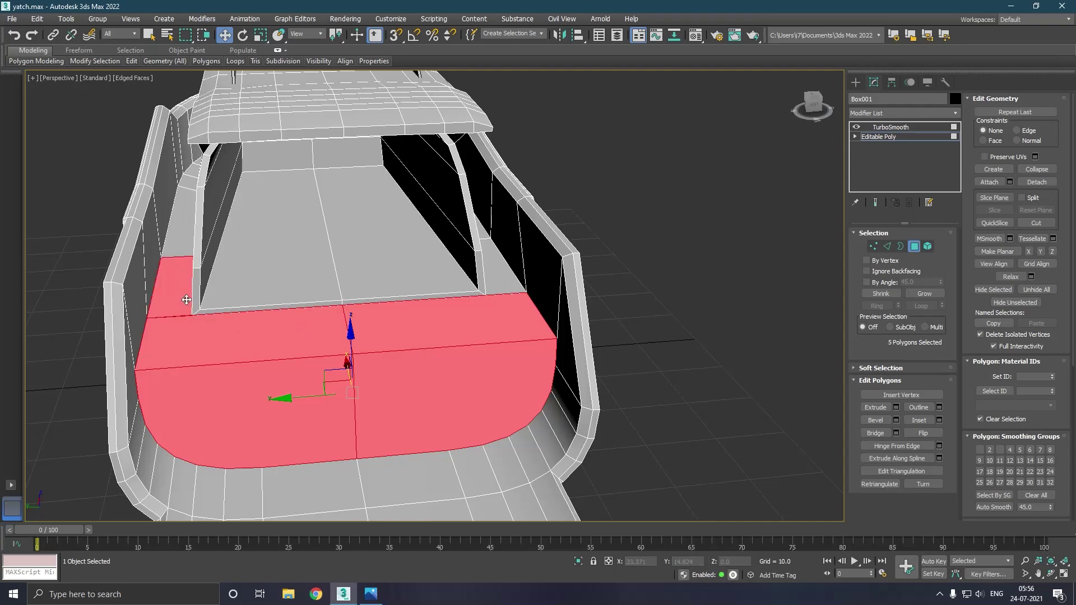
{"action": "left_click", "coordinate": [196, 254], "text": "ctrl"}
Add the side-deck polygon strips to the selection.
{"action": "left_click", "coordinate": [508, 279], "text": "ctrl"}
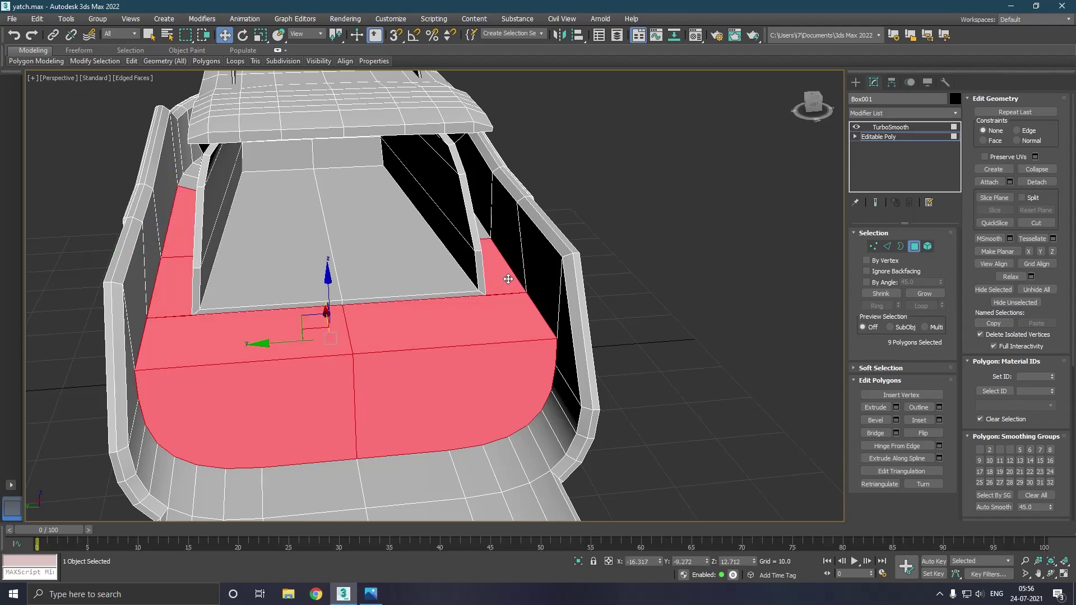
{"action": "middle_click_drag", "start_coordinate": [508, 279], "coordinate": [484, 285], "text": "alt"}
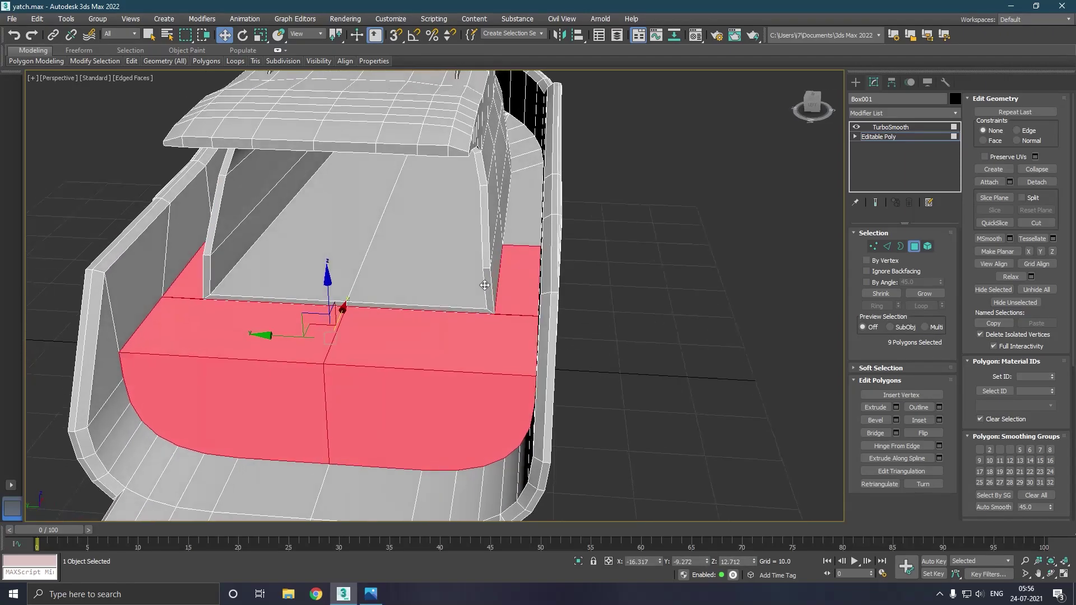
{"action": "left_click", "coordinate": [515, 240], "text": "ctrl"}
{"action": "left_click", "coordinate": [528, 168], "text": "ctrl"}
{"action": "left_click", "coordinate": [520, 139], "text": "ctrl"}
Add the bow-deck polygons in front of the cabin to the selection.
{"action": "middle_click_drag", "start_coordinate": [514, 130], "coordinate": [640, 239], "text": "alt"}
{"action": "scroll", "coordinate": [640, 239], "scroll_direction": "down", "scroll_amount": 3}
{"action": "scroll", "coordinate": [594, 258], "scroll_direction": "down", "scroll_amount": 5}
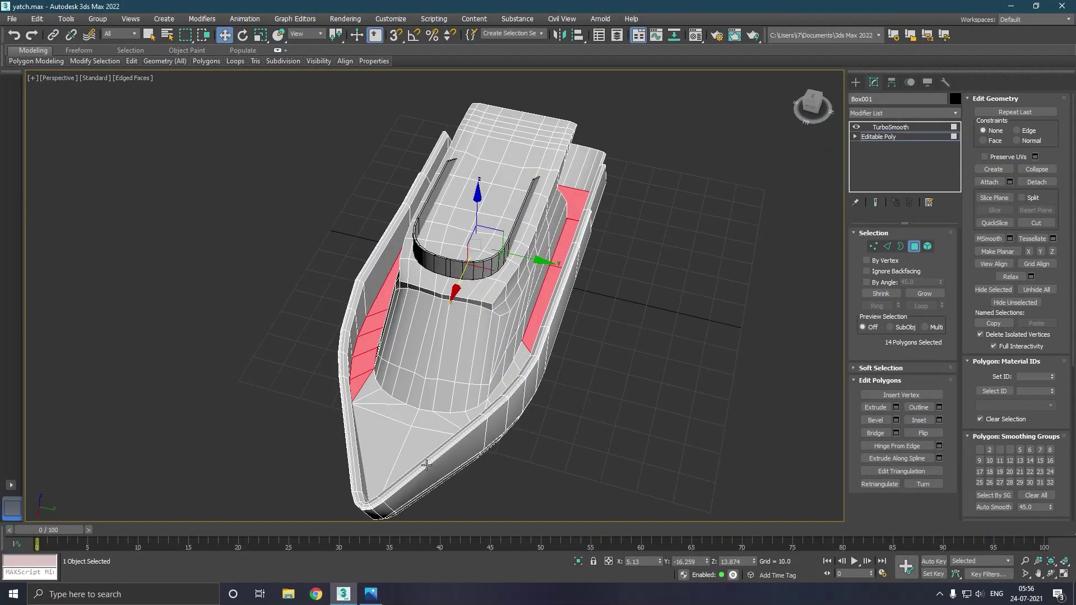
{"action": "left_click", "coordinate": [426, 465], "text": "ctrl"}
{"action": "left_click", "coordinate": [400, 449], "text": "ctrl"}
{"action": "left_click", "coordinate": [404, 421], "text": "ctrl"}
{"action": "left_click", "coordinate": [383, 406], "text": "ctrl"}
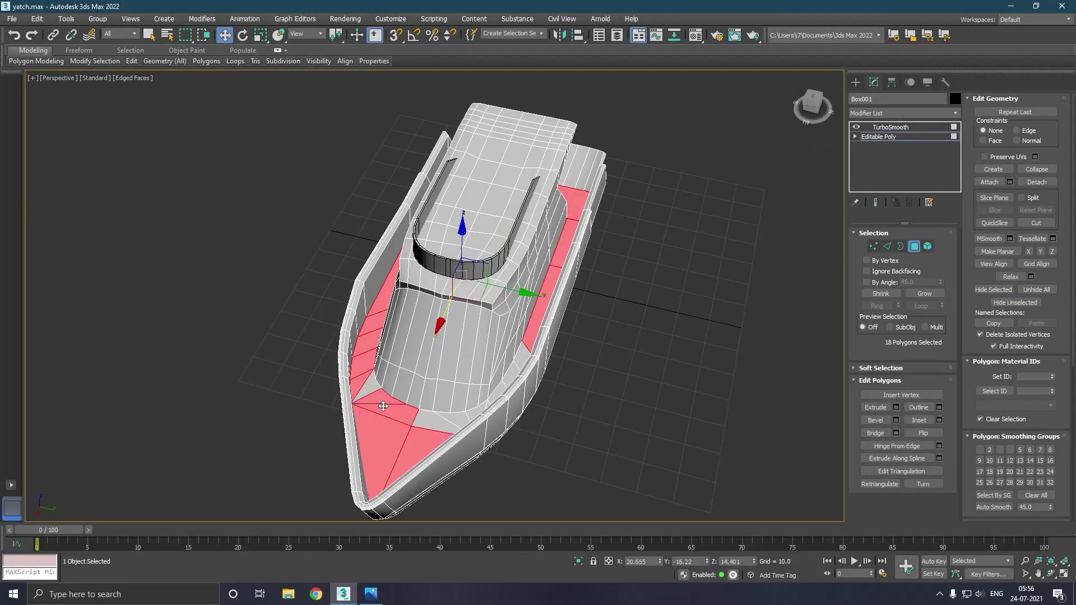
{"action": "left_click", "coordinate": [455, 428], "text": "ctrl"}
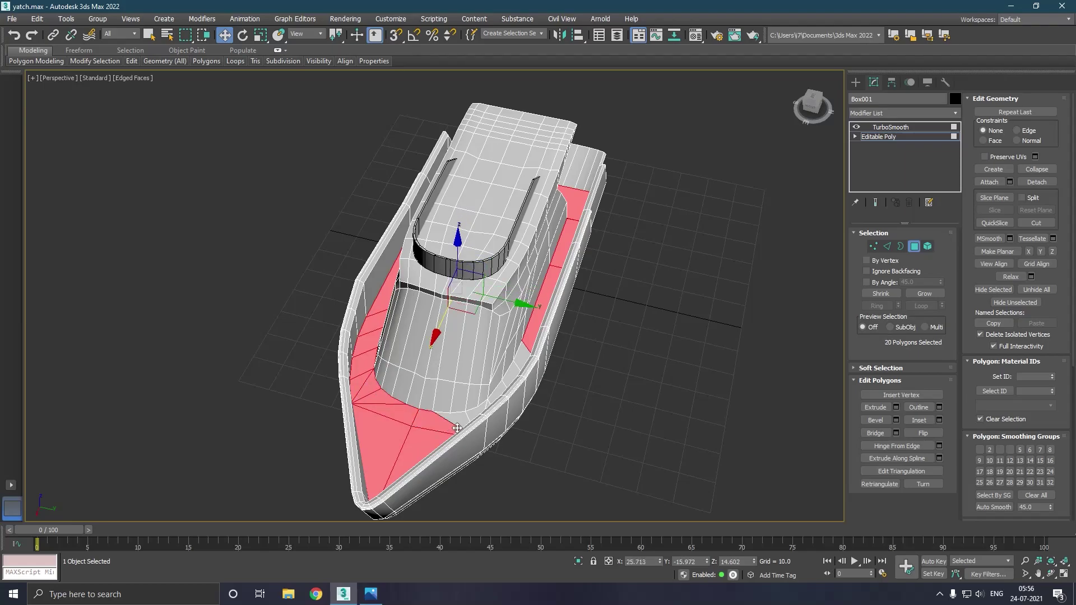
{"action": "left_click", "coordinate": [458, 426], "text": "ctrl"}
Add the remaining side-deck polygons on the other side, bringing the selection to 26.
{"action": "middle_click_drag", "start_coordinate": [460, 427], "coordinate": [552, 412], "text": "alt"}
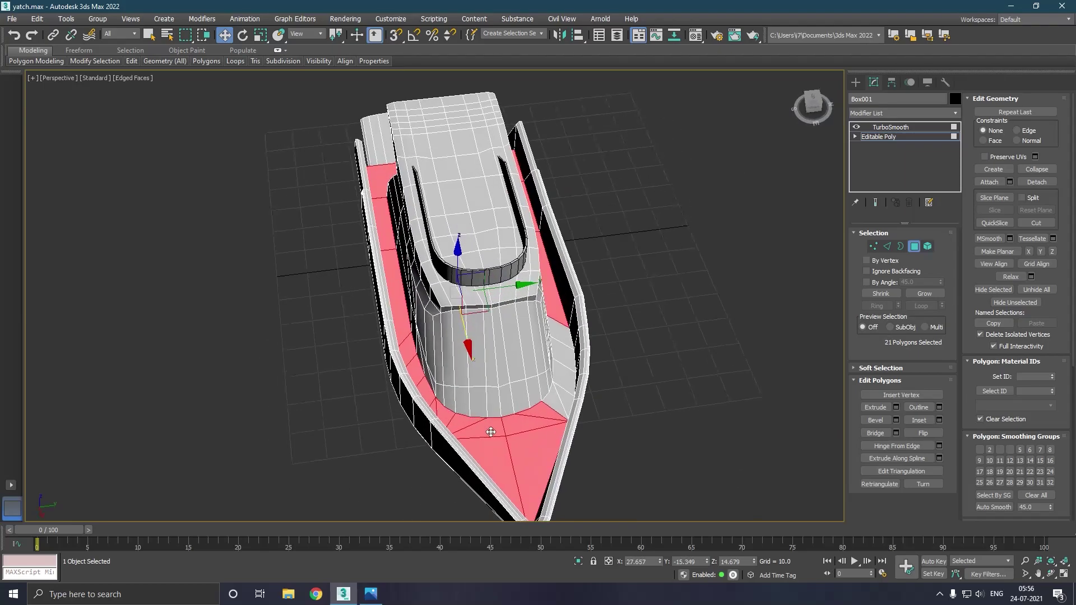
{"action": "left_click", "coordinate": [555, 408], "text": "ctrl"}
{"action": "left_click", "coordinate": [574, 402], "text": "ctrl"}
{"action": "left_click", "coordinate": [567, 367], "text": "ctrl"}
{"action": "left_click", "coordinate": [567, 342], "text": "ctrl"}
{"action": "middle_click_drag", "start_coordinate": [570, 359], "coordinate": [553, 357], "text": "alt"}
{"action": "scroll", "coordinate": [554, 357], "scroll_direction": "up", "scroll_amount": 1}
{"action": "scroll", "coordinate": [548, 392], "scroll_direction": "up", "scroll_amount": 2}
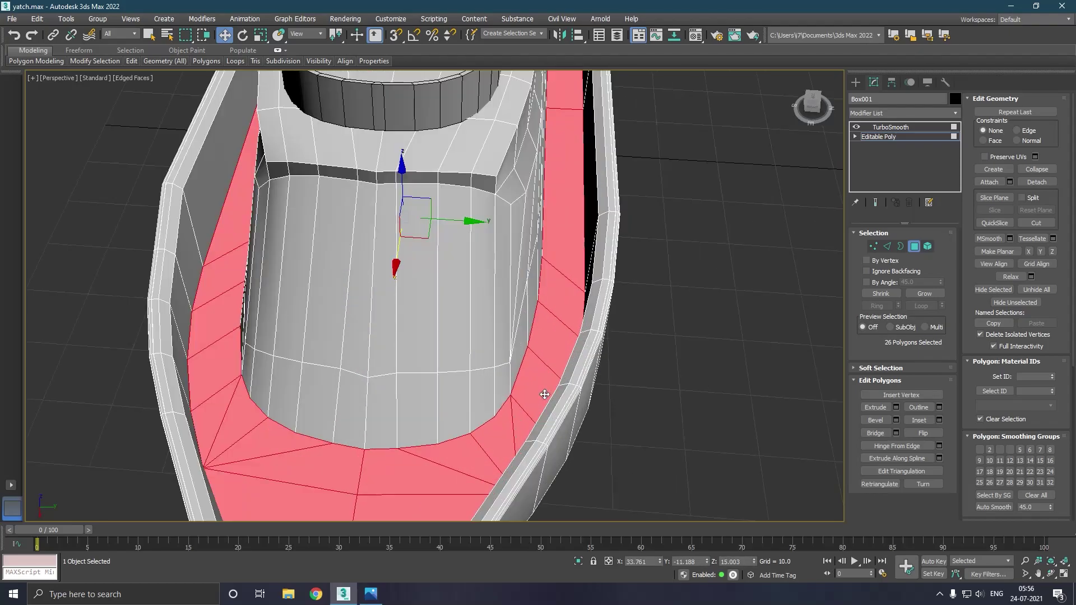
{"action": "scroll", "coordinate": [549, 392], "scroll_direction": "up", "scroll_amount": 2}
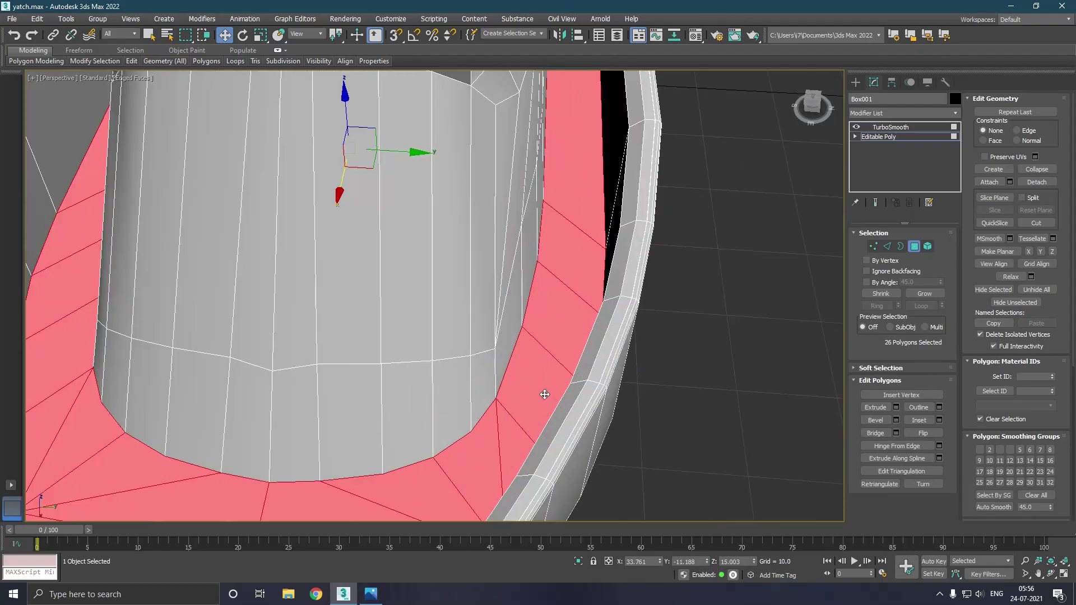
Inset the 26 selected deck polygons by 0.175.
{"action": "left_click", "coordinate": [940, 420]}
{"action": "left_click", "coordinate": [446, 324]}
{"action": "left_click_drag", "start_coordinate": [448, 324], "coordinate": [453, 331]}
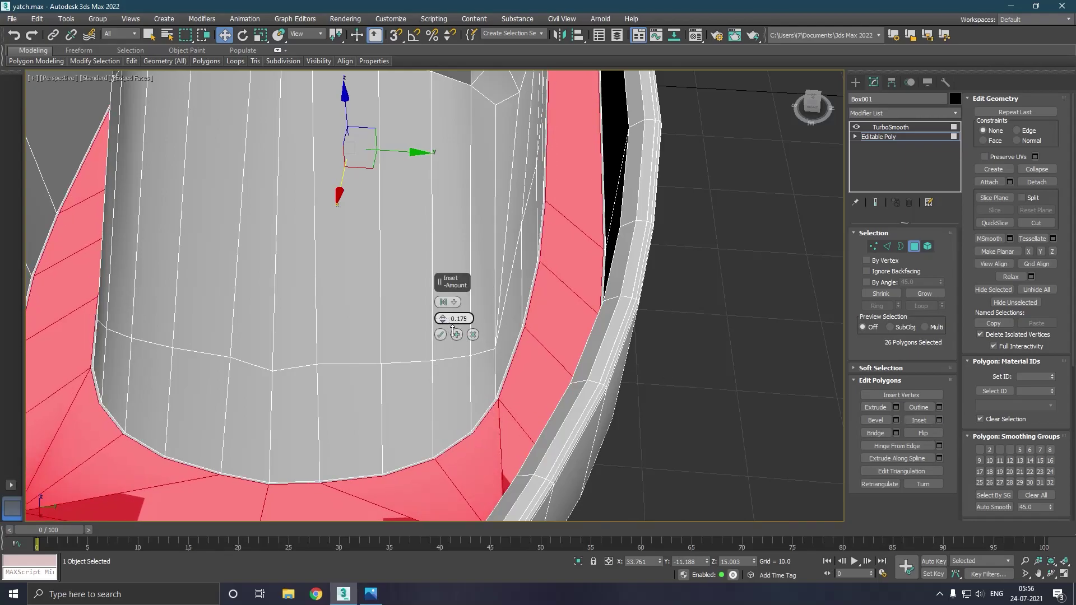
{"action": "scroll", "coordinate": [388, 327], "scroll_direction": "down", "scroll_amount": 3}
{"action": "scroll", "coordinate": [389, 327], "scroll_direction": "down", "scroll_amount": 2}
{"action": "mouse_move", "coordinate": [390, 331]}
{"action": "middle_mouse_down", "text": "alt"}
{"action": "mouse_move", "coordinate": [399, 348]}
{"action": "mouse_move", "coordinate": [475, 371]}
{"action": "middle_mouse_up", "text": "alt"}
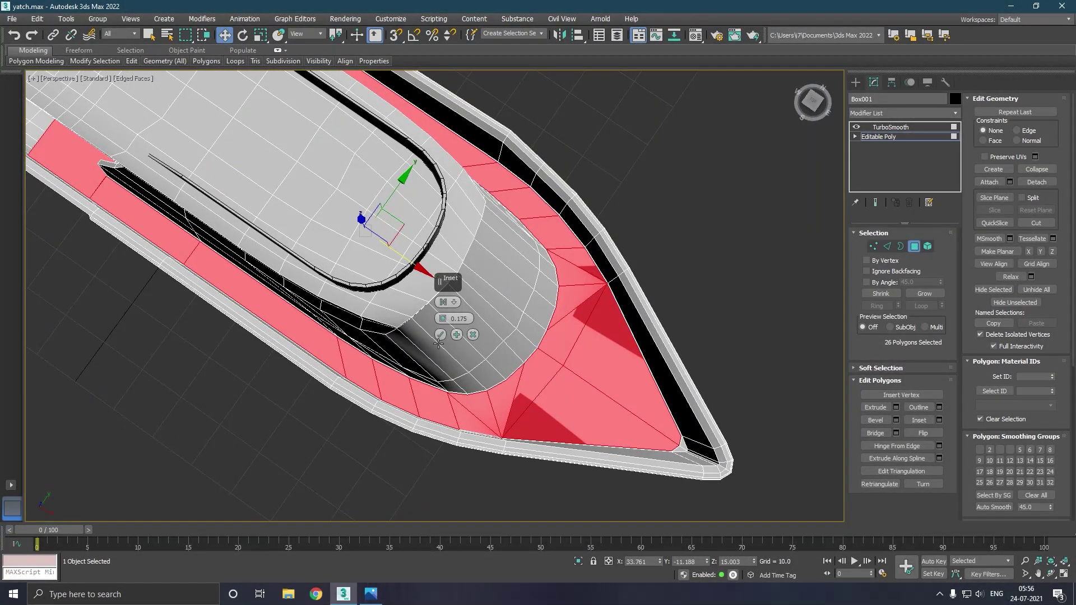
{"action": "left_click", "coordinate": [441, 335]}
Switch to the Vertex sub-object level.
{"action": "scroll", "coordinate": [605, 280], "scroll_direction": "up", "scroll_amount": 2}
{"action": "scroll", "coordinate": [605, 280], "scroll_direction": "up", "scroll_amount": 3}
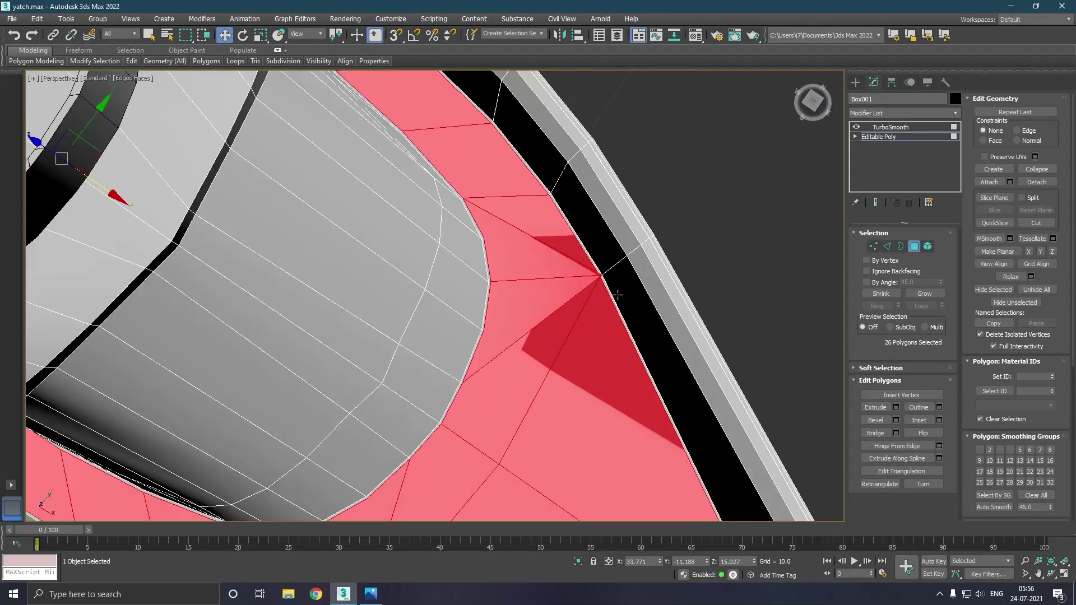
{"action": "left_click", "coordinate": [874, 247]}
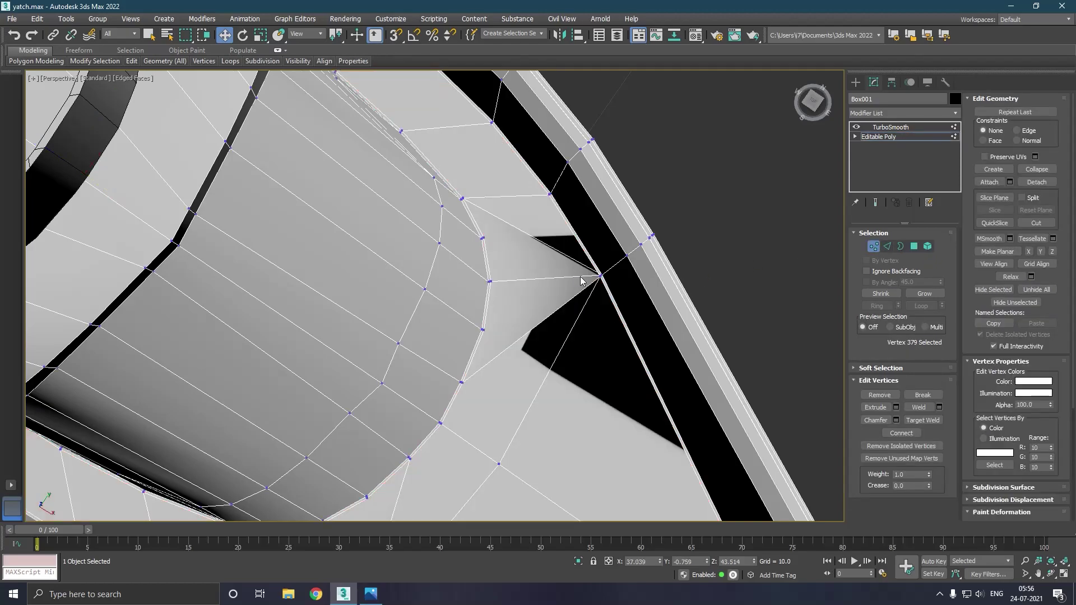
Move the bow corner vertex and its neighbour to reshape the faces beside the gap.
{"action": "left_click", "coordinate": [603, 278]}
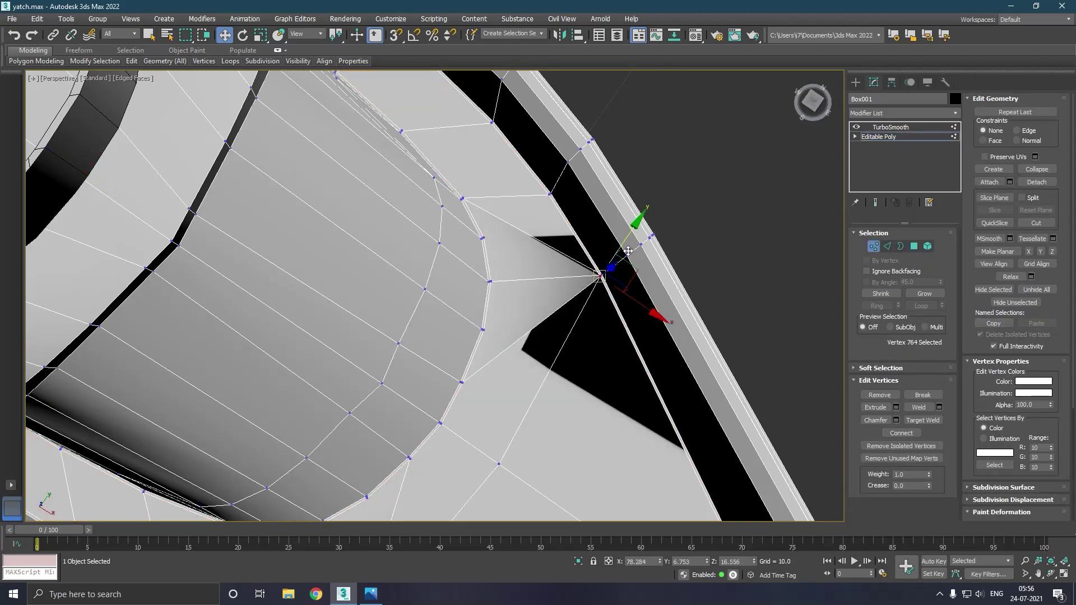
{"action": "left_click_drag", "start_coordinate": [634, 253], "coordinate": [619, 276]}
{"action": "left_click", "coordinate": [602, 335]}
{"action": "left_click", "coordinate": [608, 275]}
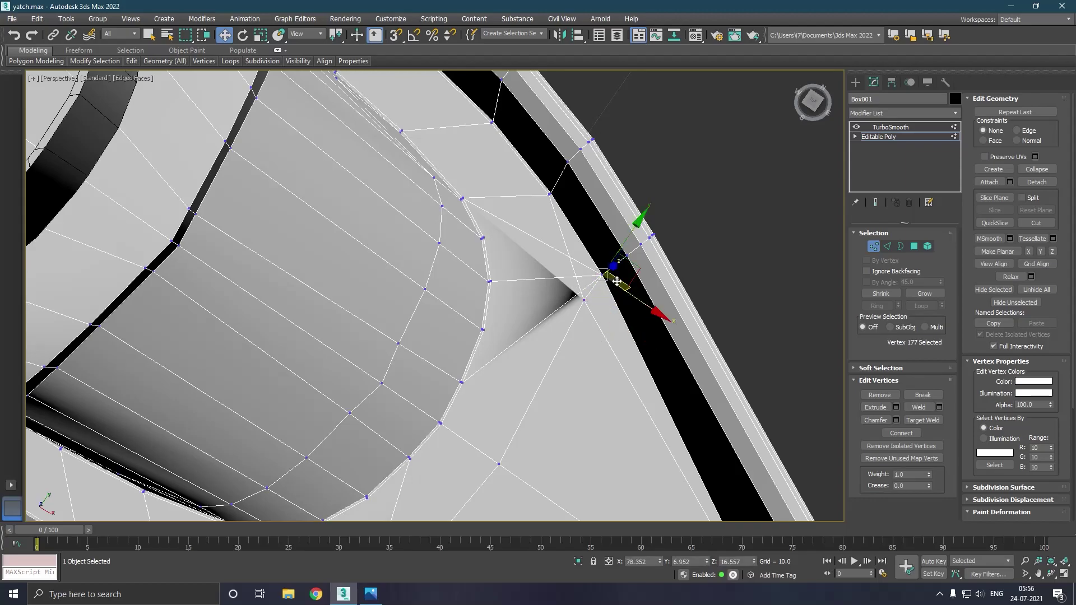
{"action": "left_click_drag", "start_coordinate": [608, 275], "coordinate": [598, 284]}
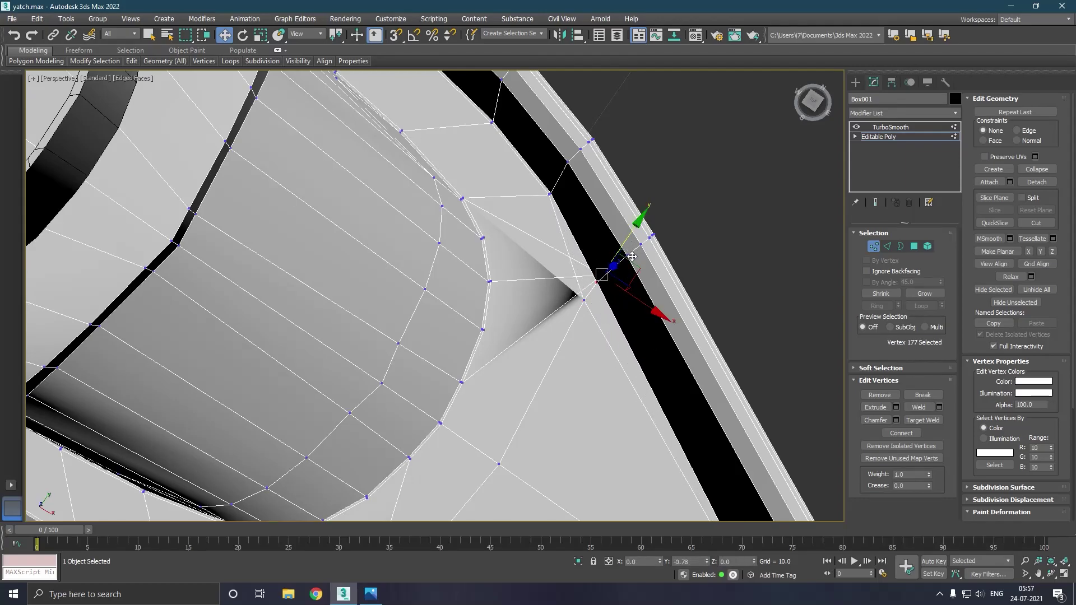
{"action": "left_click", "coordinate": [593, 302]}
Slide the corner vertex and the lower gap vertex to close the black holes in the deck.
{"action": "scroll", "coordinate": [593, 302], "scroll_direction": "up", "scroll_amount": 3}
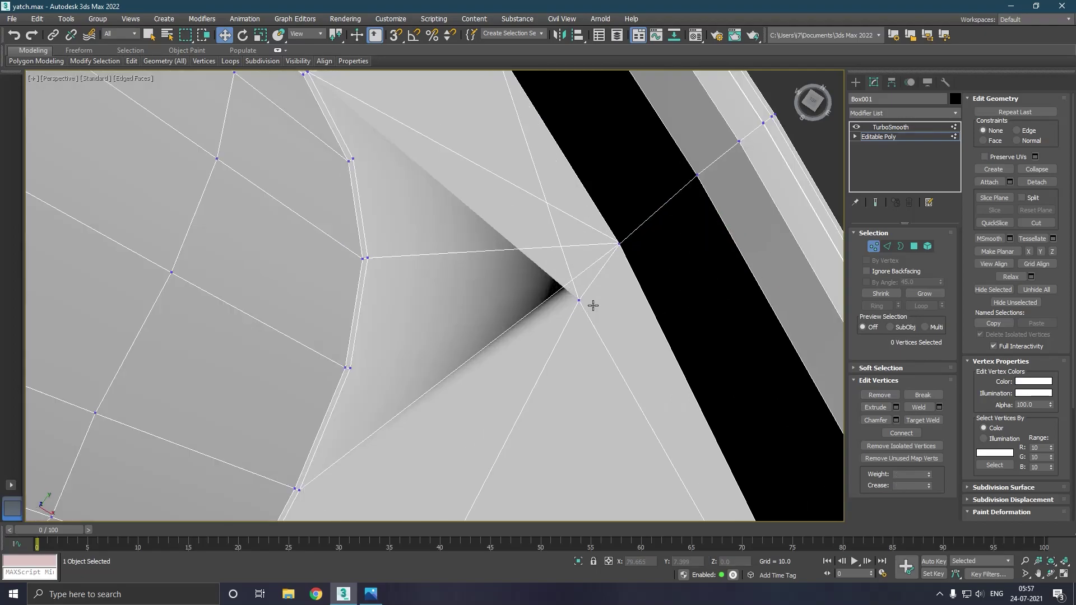
{"action": "left_click", "coordinate": [587, 305]}
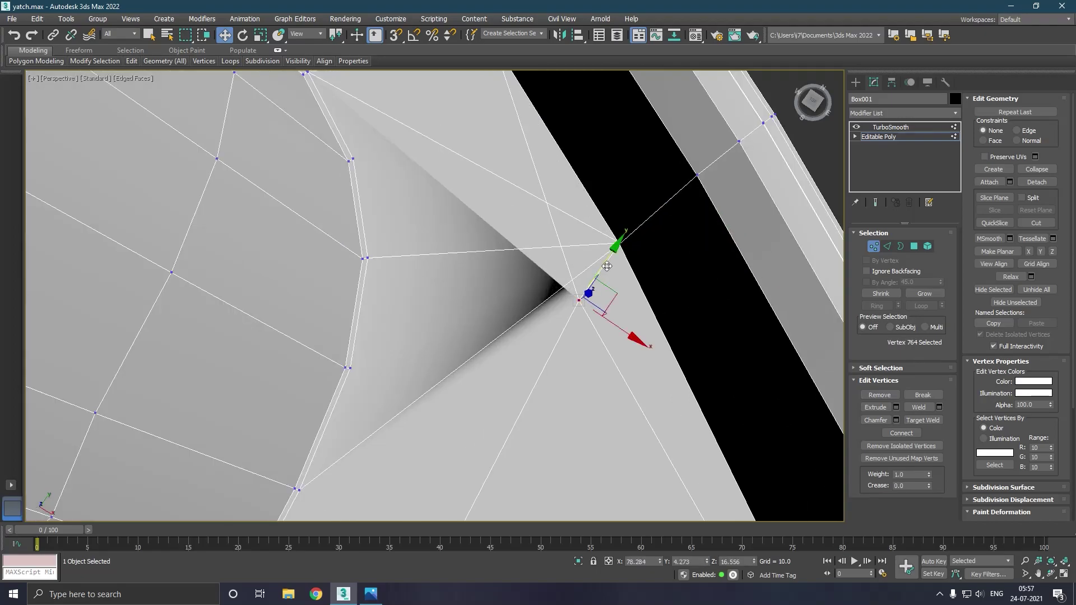
{"action": "mouse_move", "coordinate": [609, 267]}
{"action": "left_mouse_down"}
{"action": "mouse_move", "coordinate": [648, 239]}
{"action": "mouse_move", "coordinate": [643, 251]}
{"action": "left_mouse_up"}
{"action": "scroll", "coordinate": [510, 253], "scroll_direction": "down", "scroll_amount": 5}
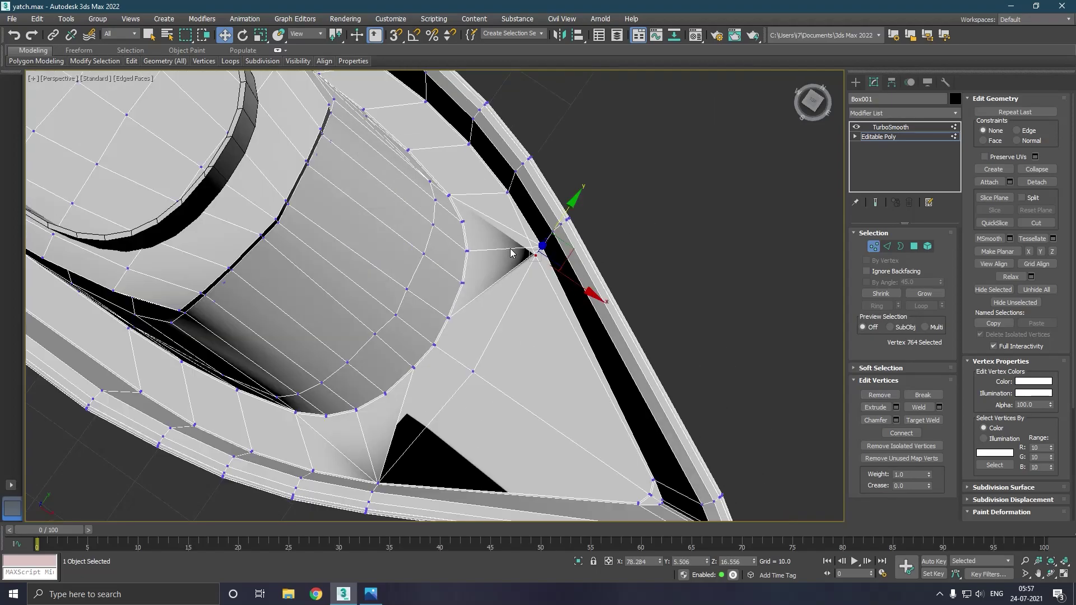
{"action": "scroll", "coordinate": [388, 490], "scroll_direction": "up", "scroll_amount": 3}
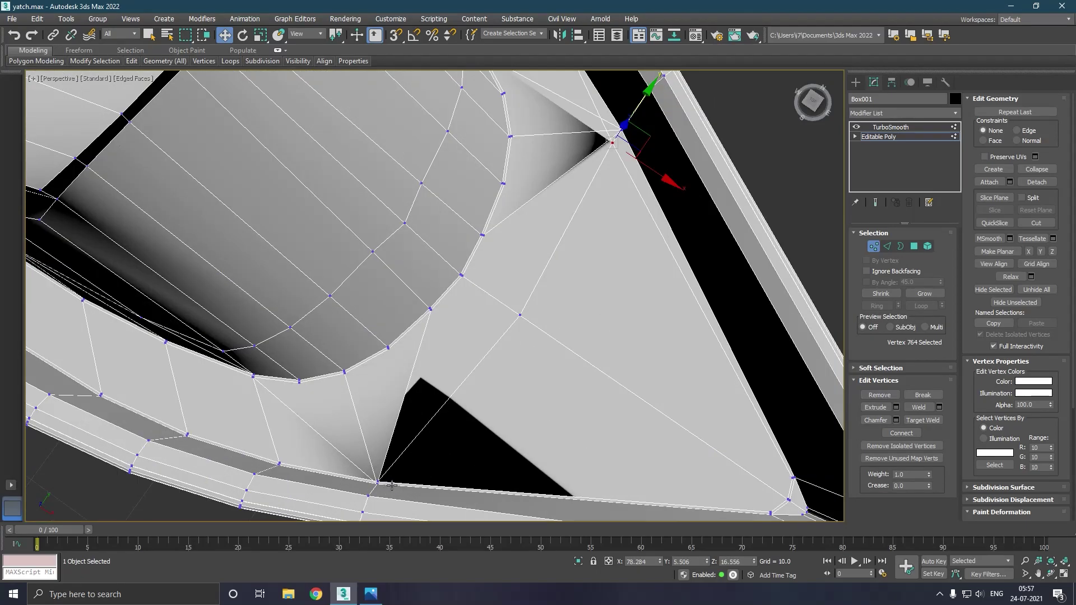
{"action": "left_click", "coordinate": [382, 484]}
{"action": "left_click_drag", "start_coordinate": [414, 441], "coordinate": [438, 422]}
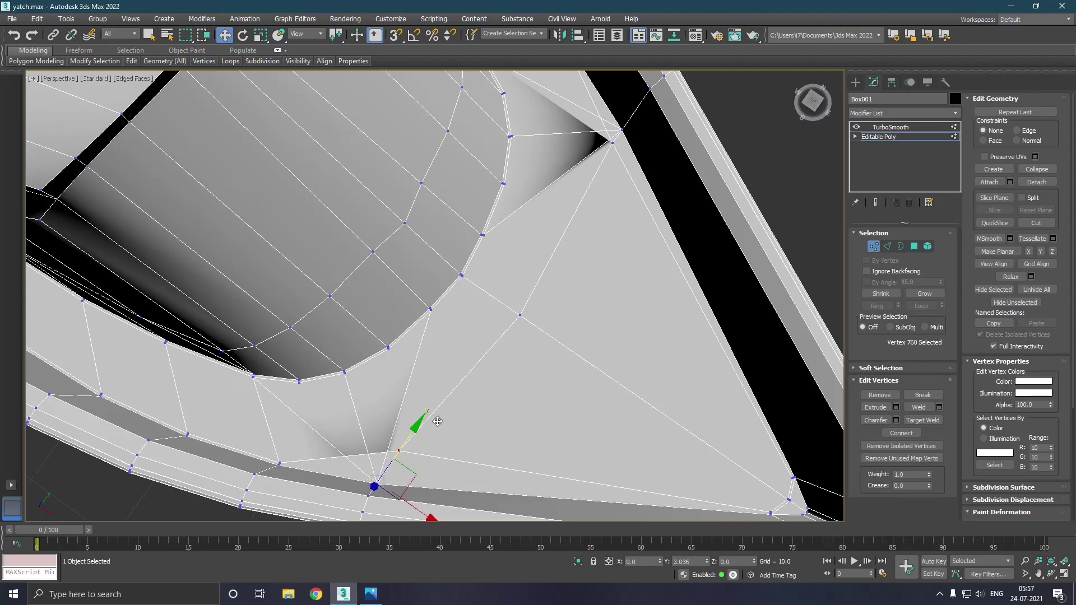
{"action": "scroll", "coordinate": [438, 422], "scroll_direction": "down", "scroll_amount": 2}
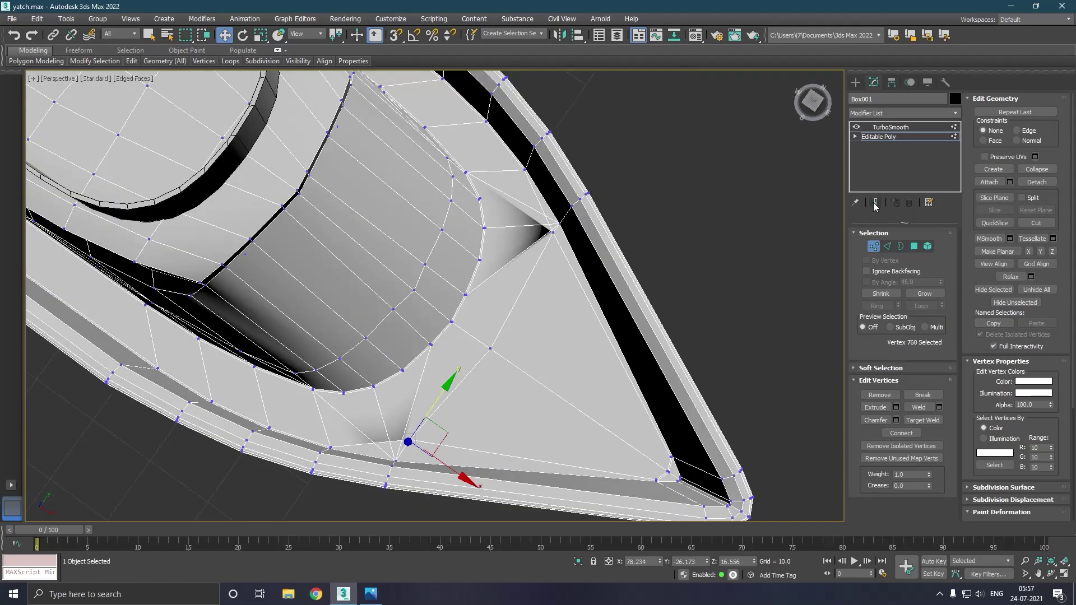
Preview the TurboSmooth result from low side and rear views, then hide it again.
{"action": "left_click", "coordinate": [875, 203]}
{"action": "scroll", "coordinate": [647, 334], "scroll_direction": "down", "scroll_amount": 3}
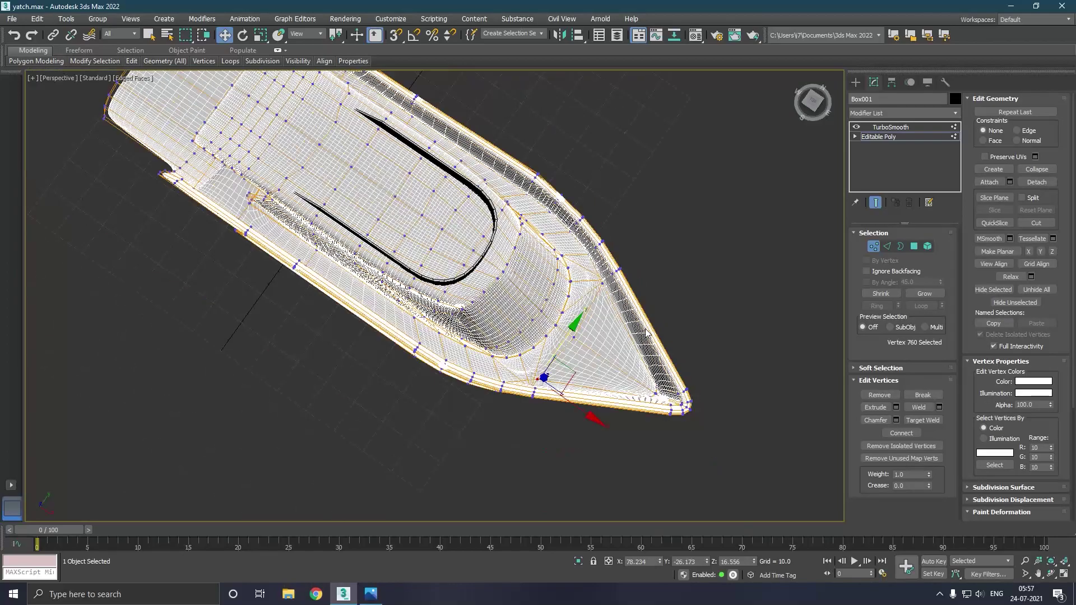
{"action": "middle_click_drag", "start_coordinate": [648, 333], "coordinate": [671, 292], "text": "alt"}
{"action": "scroll", "coordinate": [475, 391], "scroll_direction": "down", "scroll_amount": 3}
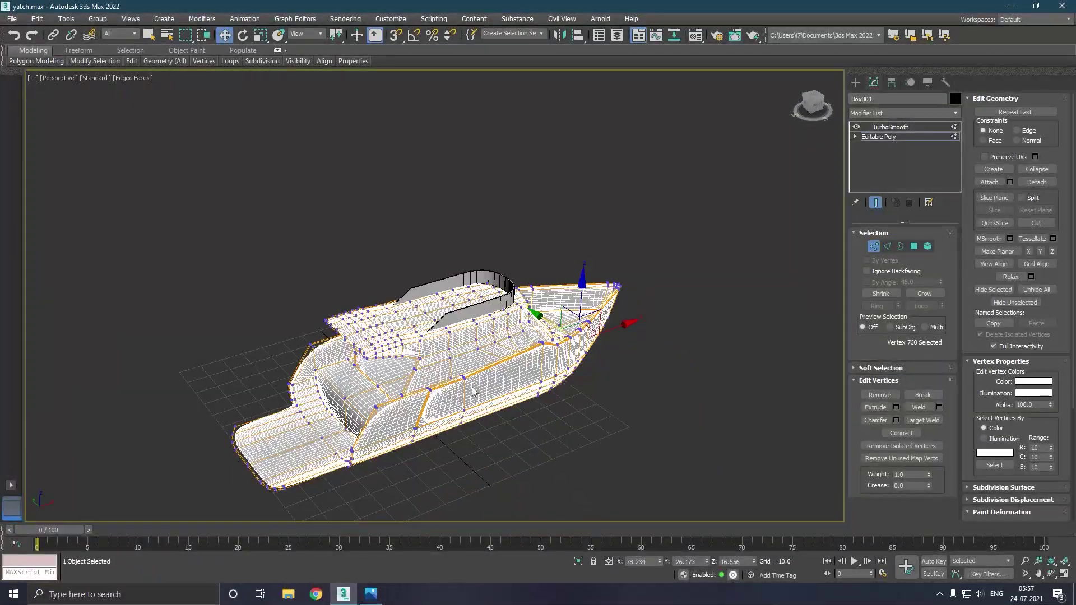
{"action": "middle_click_drag", "start_coordinate": [460, 414], "coordinate": [455, 411], "text": "alt"}
{"action": "scroll", "coordinate": [455, 410], "scroll_direction": "up", "scroll_amount": 2}
{"action": "scroll", "coordinate": [451, 412], "scroll_direction": "up", "scroll_amount": 3}
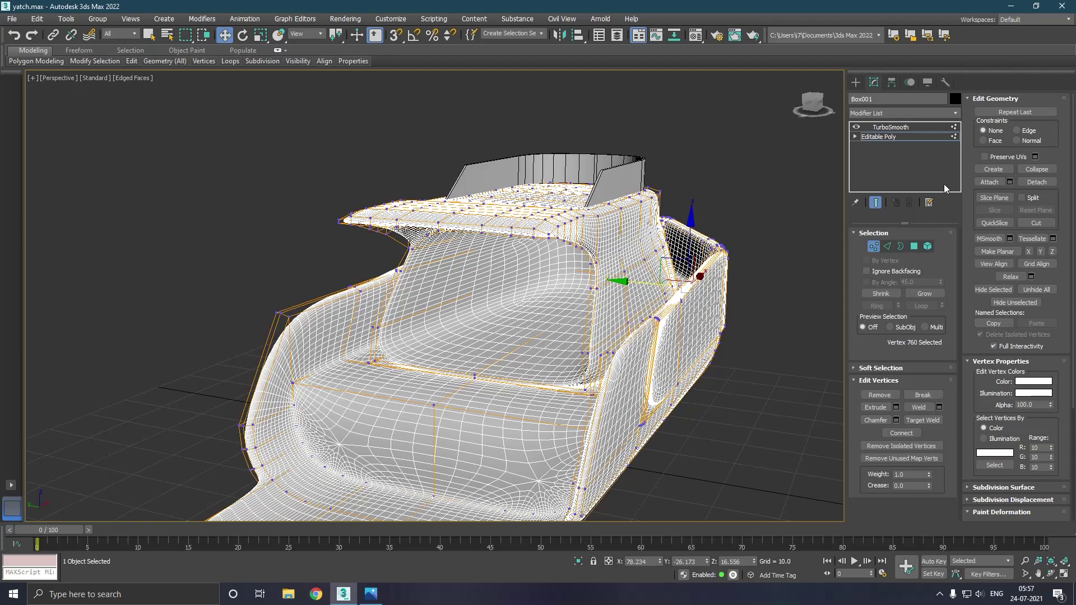
{"action": "left_click", "coordinate": [878, 207]}
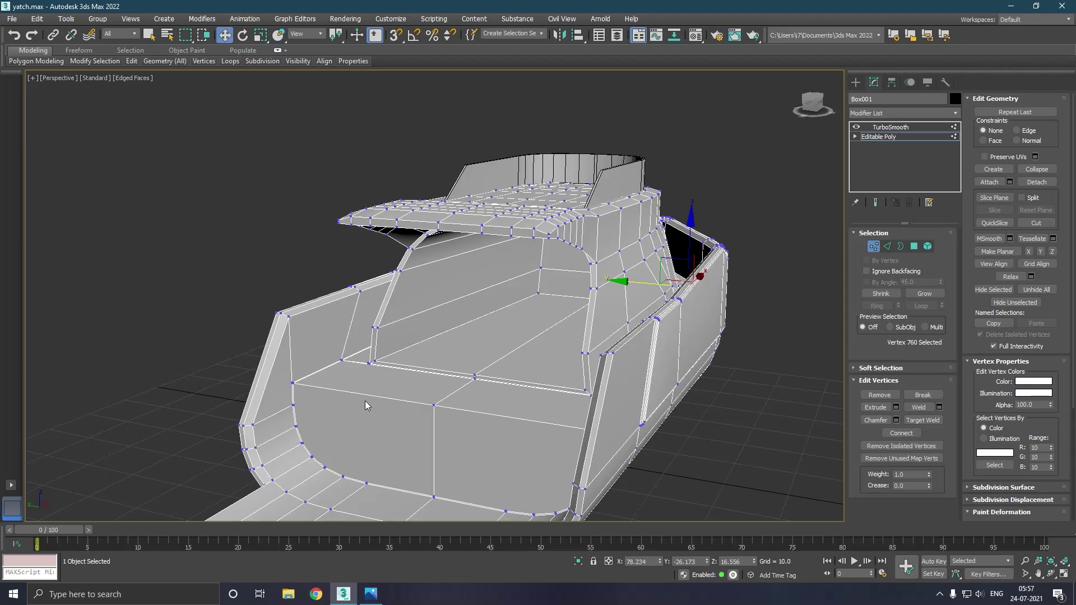
Select the aft deck edge loop and chamfer it by 0.456 with 3 segments.
{"action": "left_click", "coordinate": [887, 246]}
{"action": "double_click", "coordinate": [483, 416]}
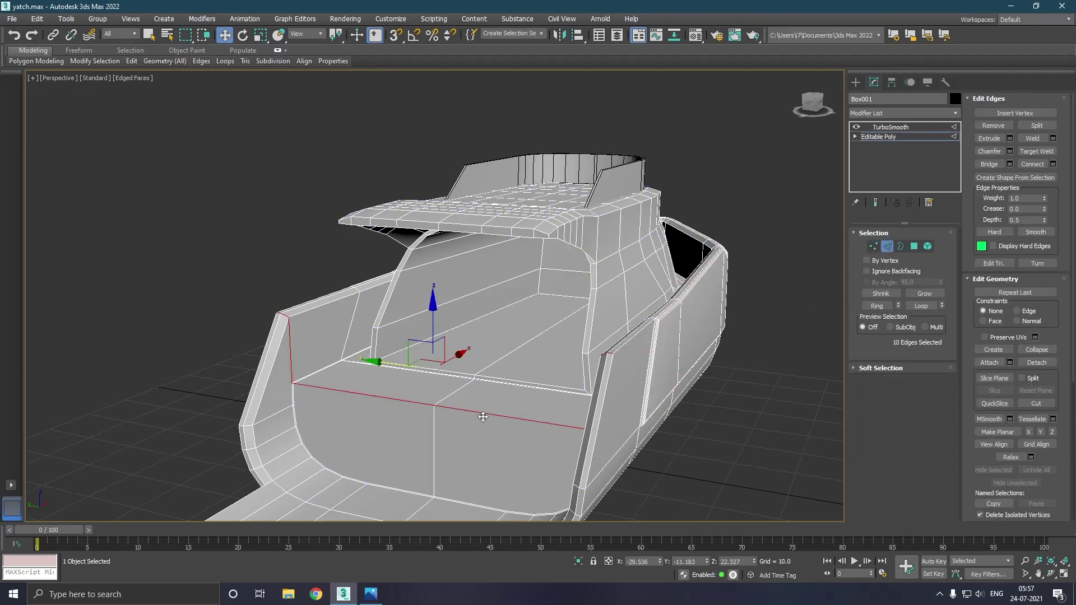
{"action": "middle_click_drag", "start_coordinate": [589, 402], "coordinate": [796, 386], "text": "alt"}
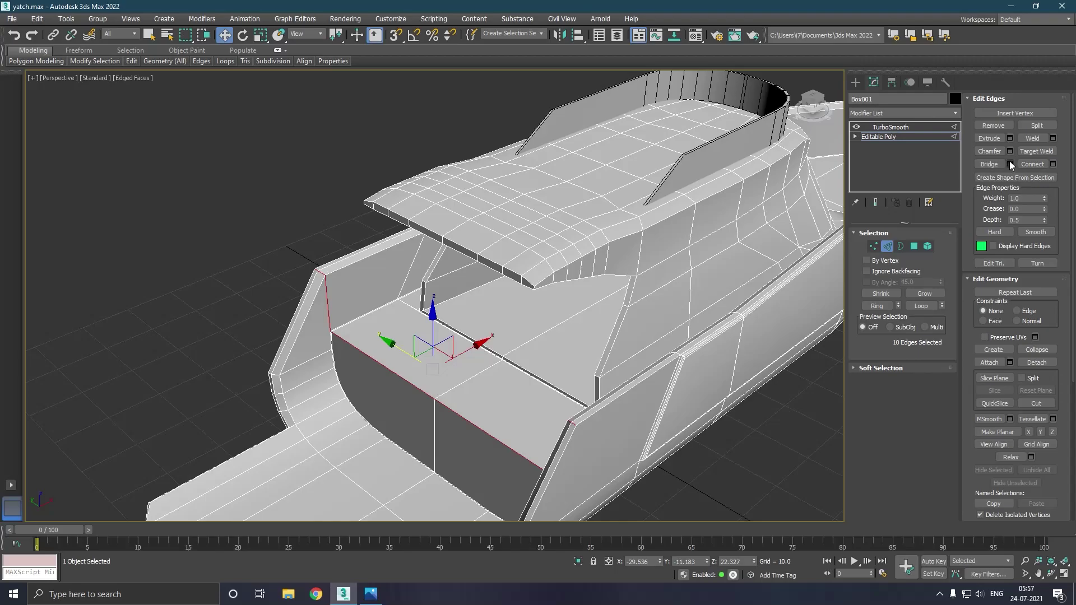
{"action": "left_click", "coordinate": [1010, 152]}
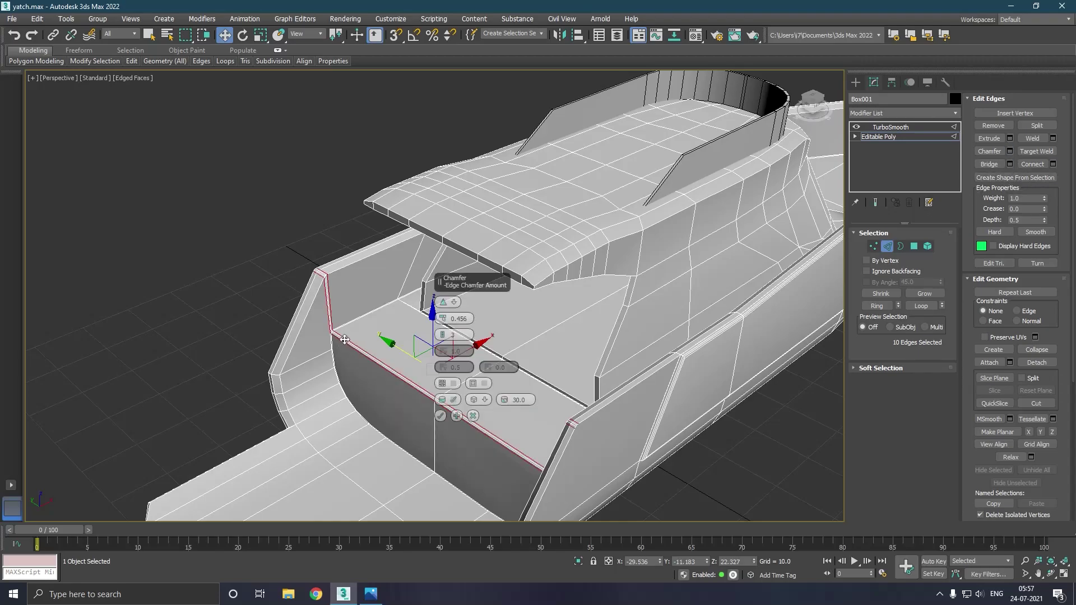
{"action": "scroll", "coordinate": [345, 339], "scroll_direction": "up", "scroll_amount": 2}
{"action": "scroll", "coordinate": [344, 339], "scroll_direction": "up", "scroll_amount": 3}
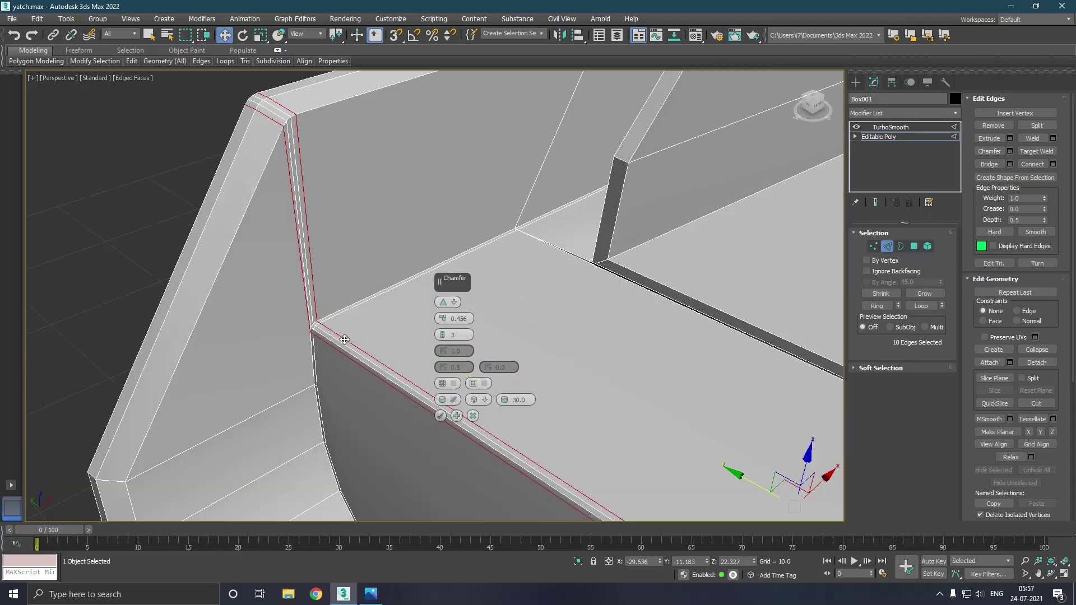
{"action": "left_click", "coordinate": [441, 416]}
Toggle the TurboSmooth preview off and on to check the chamfered stern.
{"action": "left_click", "coordinate": [875, 202]}
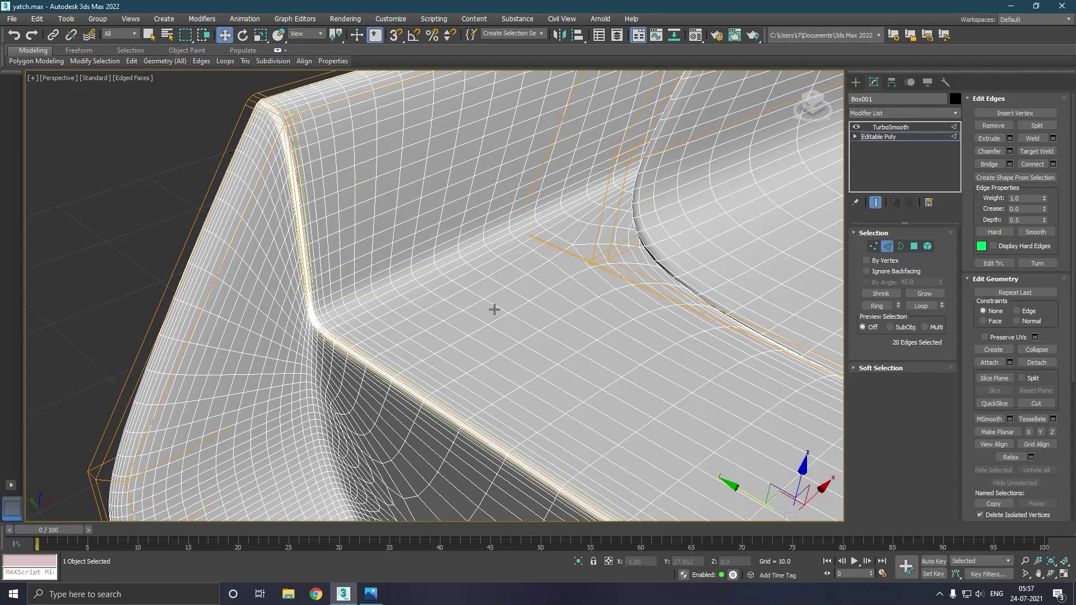
{"action": "scroll", "coordinate": [402, 333], "scroll_direction": "down", "scroll_amount": 2}
{"action": "scroll", "coordinate": [402, 333], "scroll_direction": "down", "scroll_amount": 3}
{"action": "scroll", "coordinate": [402, 333], "scroll_direction": "down", "scroll_amount": 3}
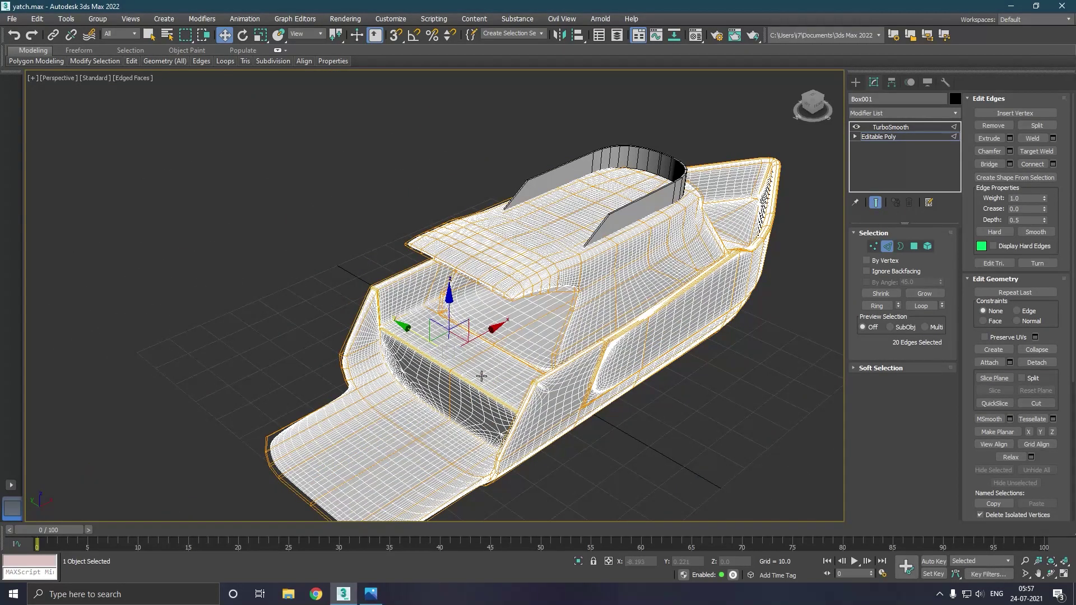
{"action": "left_click", "coordinate": [874, 204]}
{"action": "scroll", "coordinate": [545, 371], "scroll_direction": "up", "scroll_amount": 1}
{"action": "scroll", "coordinate": [544, 371], "scroll_direction": "up", "scroll_amount": 2}
{"action": "left_click", "coordinate": [875, 203]}
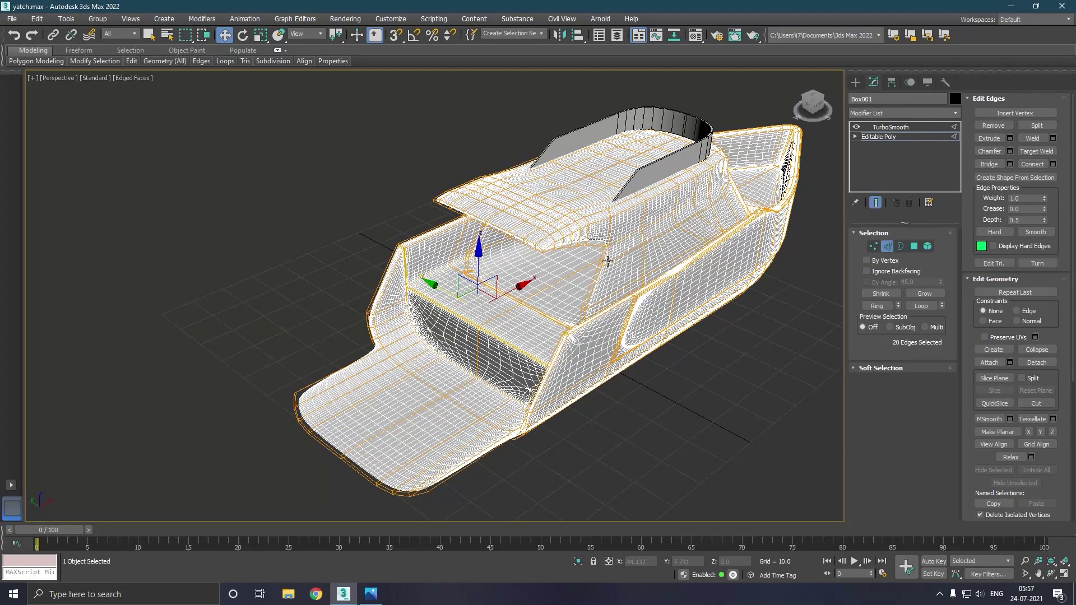
{"action": "scroll", "coordinate": [601, 235], "scroll_direction": "up", "scroll_amount": 2}
{"action": "scroll", "coordinate": [601, 235], "scroll_direction": "up", "scroll_amount": 2}
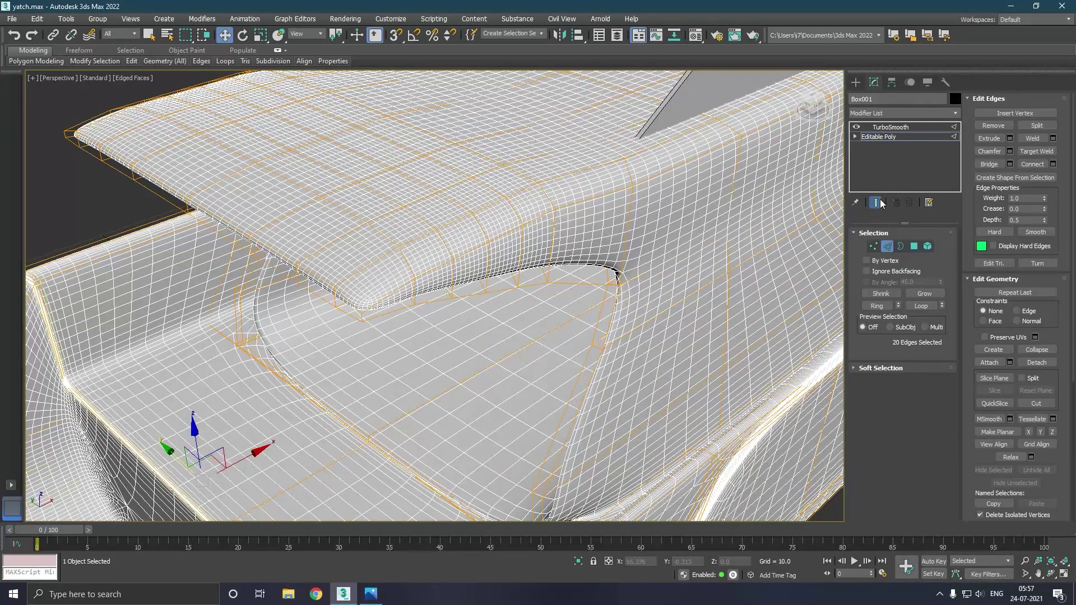
Hide smoothing and select the cabin-base edge loops, undoing the accidental roof-underside loop.
{"action": "left_click", "coordinate": [875, 203]}
{"action": "double_click", "coordinate": [692, 252]}
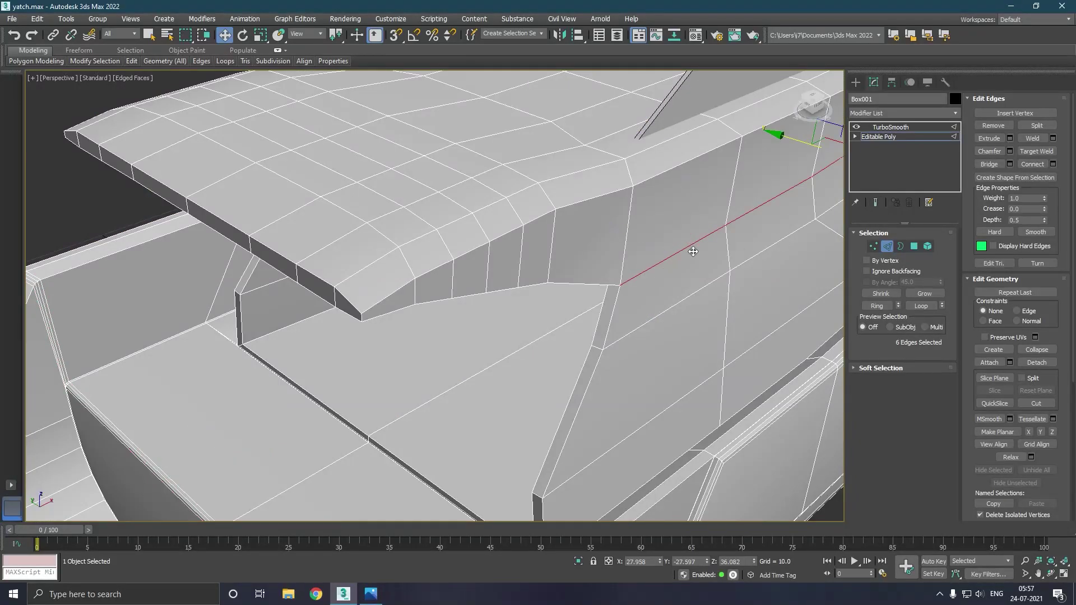
{"action": "scroll", "coordinate": [556, 342], "scroll_direction": "down", "scroll_amount": 5}
{"action": "middle_click_drag", "start_coordinate": [573, 341], "coordinate": [633, 307], "text": "alt"}
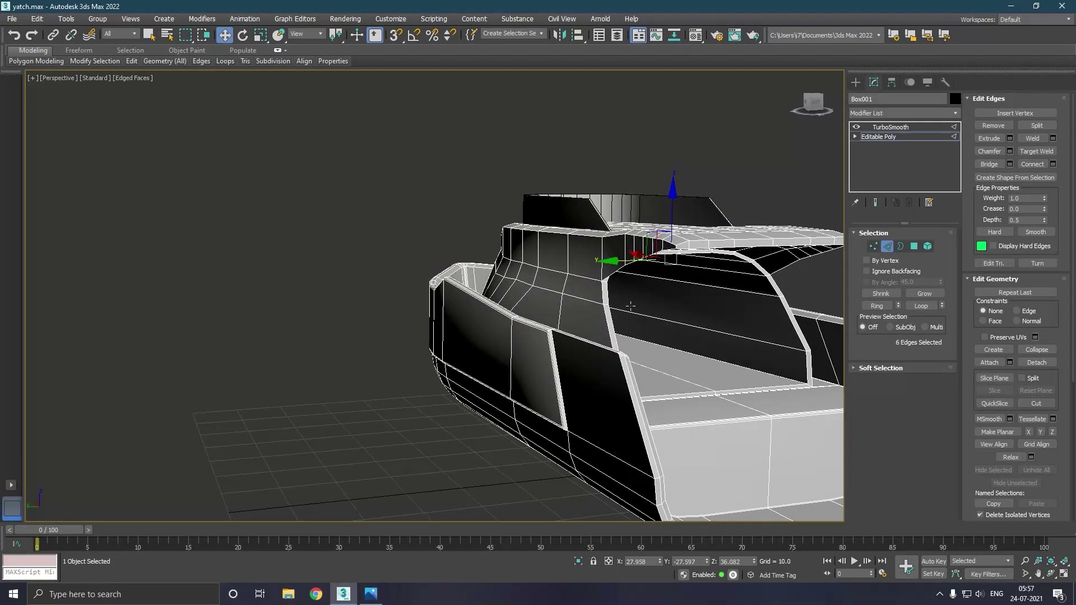
{"action": "double_click", "coordinate": [588, 285], "text": "ctrl"}
{"action": "middle_click_drag", "start_coordinate": [589, 283], "coordinate": [536, 291], "text": "alt"}
{"action": "left_click", "coordinate": [481, 269], "text": "ctrl"}
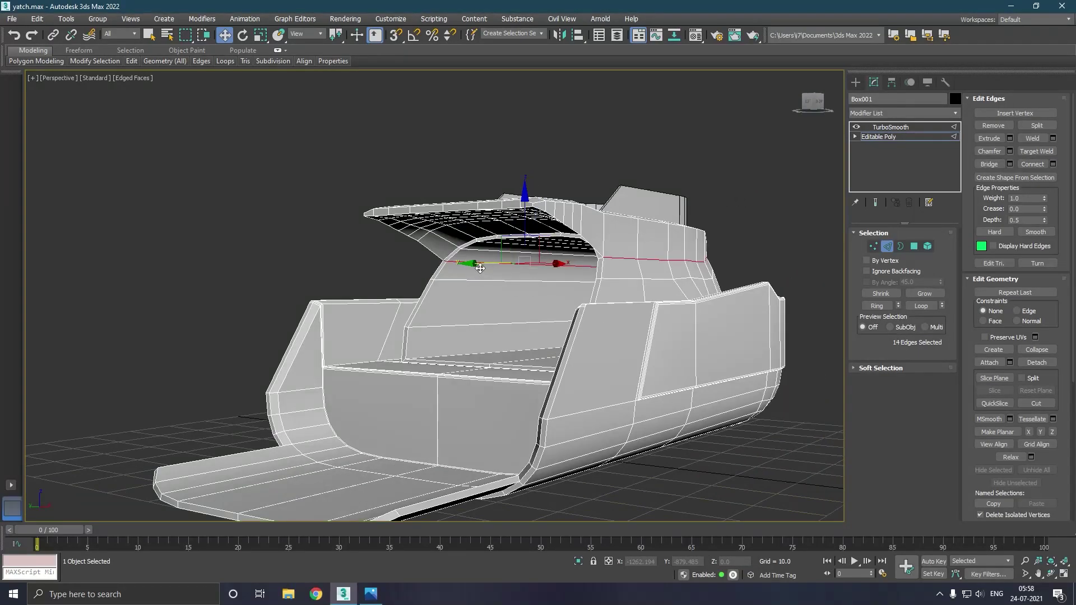
{"action": "middle_click_drag", "start_coordinate": [481, 269], "coordinate": [694, 272], "text": "alt"}
{"action": "left_click", "coordinate": [695, 264], "text": "ctrl"}
{"action": "double_click", "coordinate": [698, 270], "text": "ctrl"}
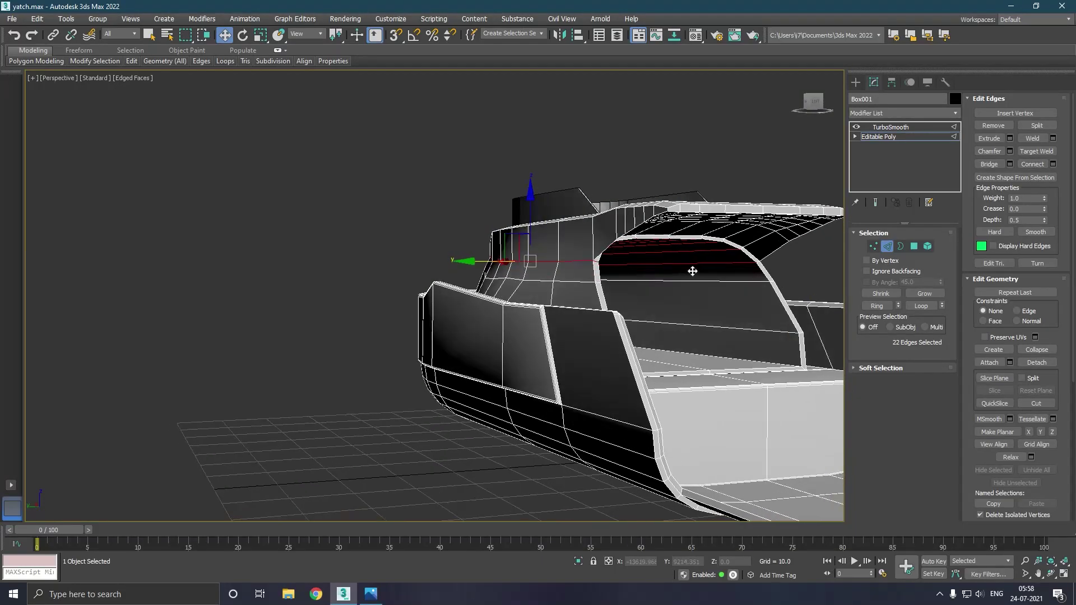
{"action": "middle_click_drag", "start_coordinate": [693, 272], "coordinate": [689, 276], "text": "alt"}
{"action": "left_click", "coordinate": [13, 35]}
{"action": "key", "text": "shift+z"}
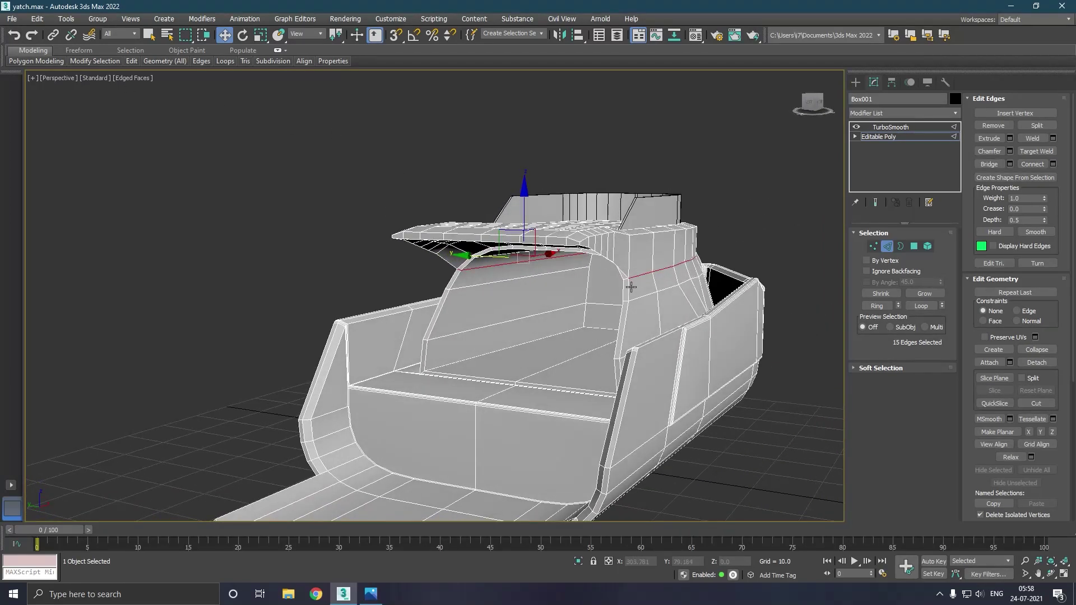
{"action": "scroll", "coordinate": [631, 286], "scroll_direction": "up", "scroll_amount": 2}
{"action": "scroll", "coordinate": [632, 282], "scroll_direction": "up", "scroll_amount": 2}
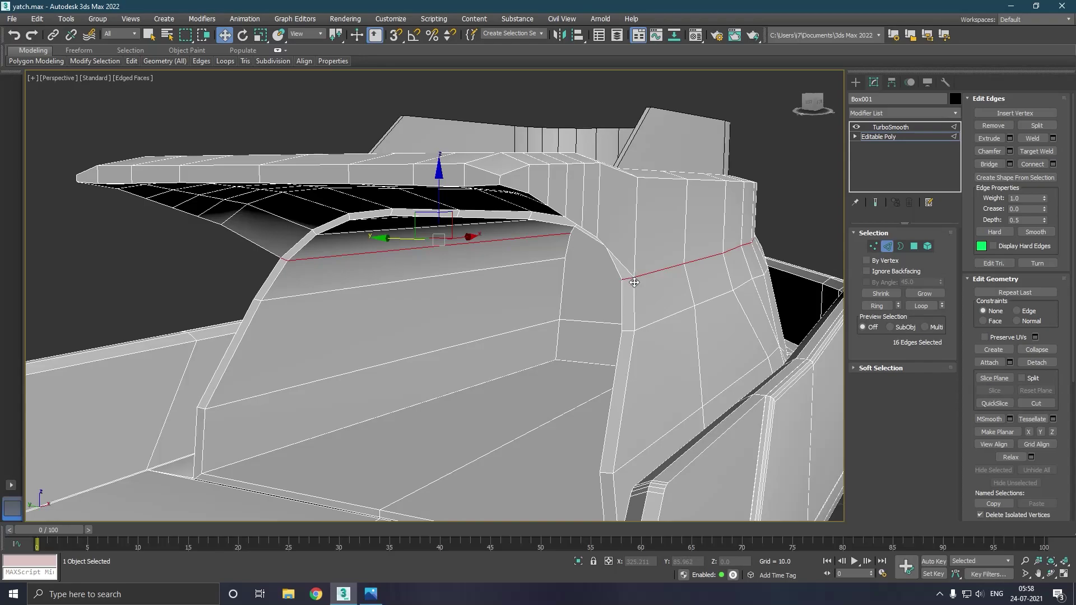
Chamfer the 16 cabin-base edges at 0.202 with Uniform miter and 1 segment.
{"action": "left_click", "coordinate": [1010, 150]}
{"action": "scroll", "coordinate": [628, 289], "scroll_direction": "up", "scroll_amount": 2}
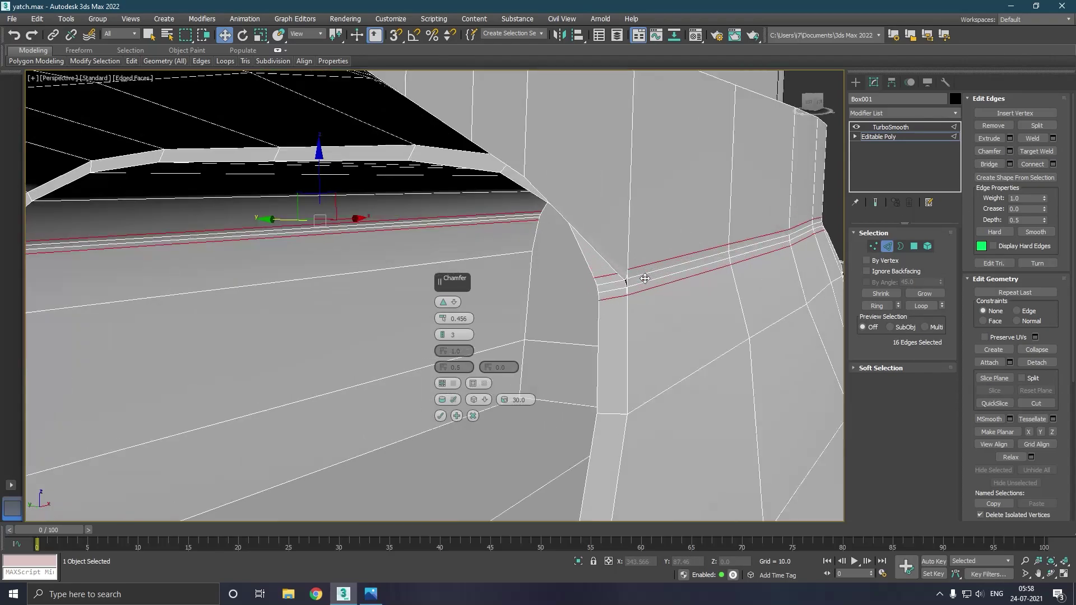
{"action": "scroll", "coordinate": [633, 283], "scroll_direction": "up", "scroll_amount": 2}
{"action": "left_click", "coordinate": [442, 323]}
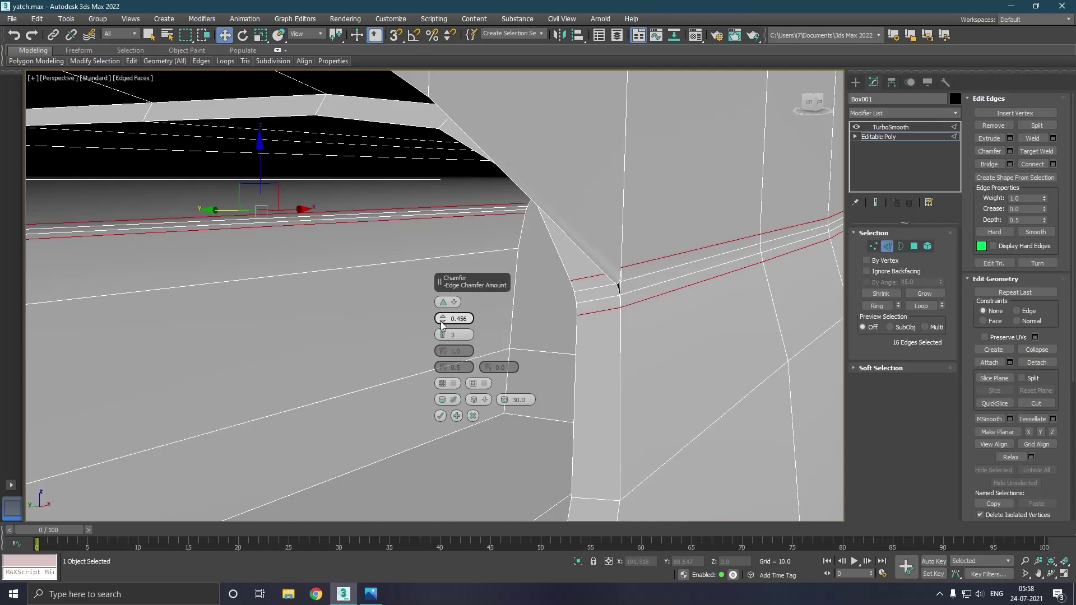
{"action": "right_click", "coordinate": [443, 321]}
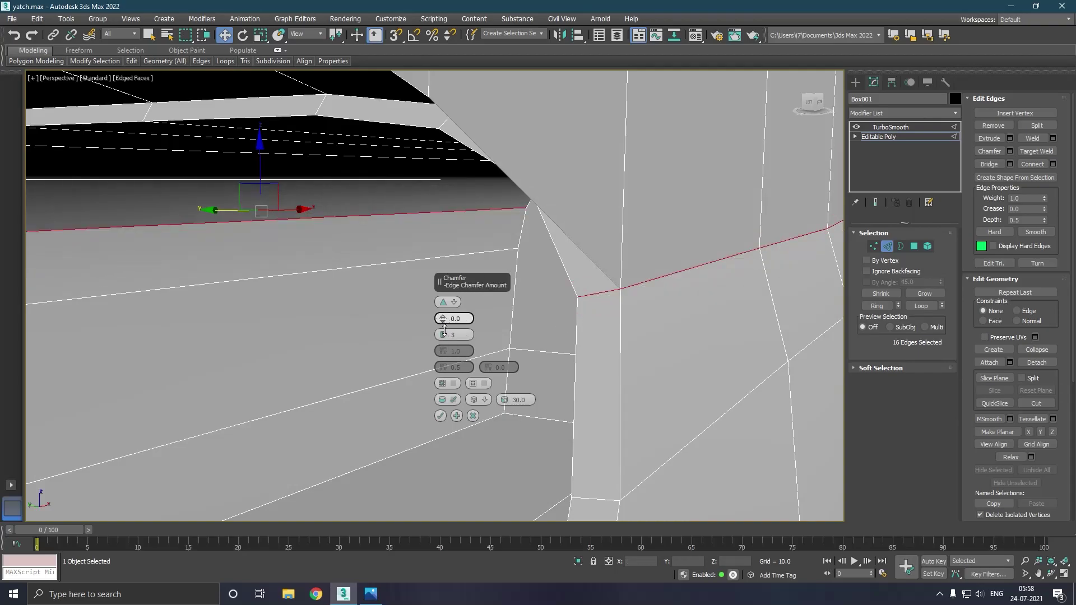
{"action": "left_click_drag", "start_coordinate": [443, 323], "coordinate": [443, 313]}
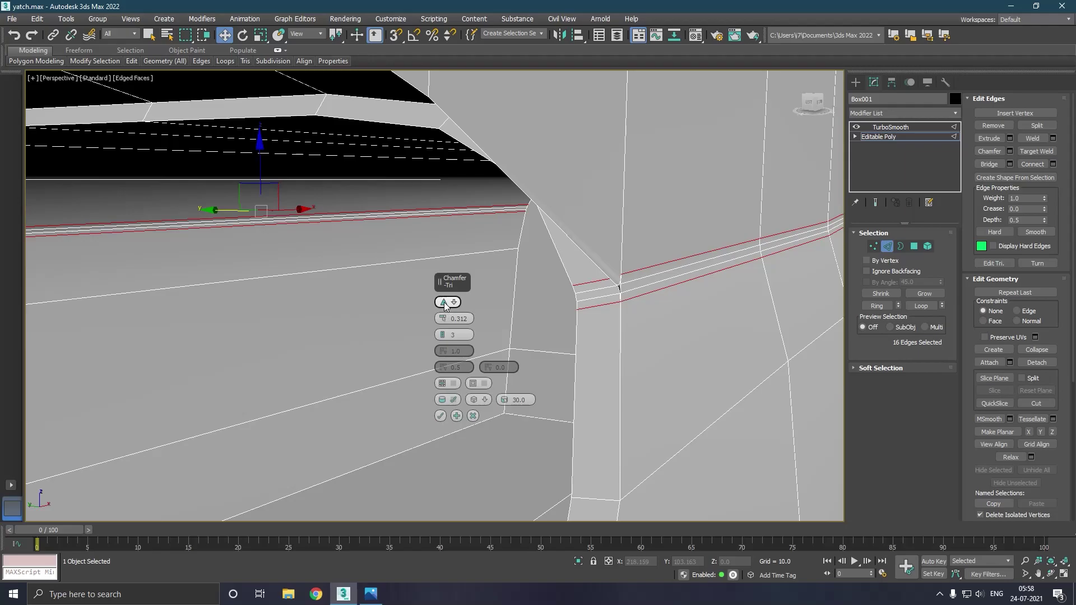
{"action": "left_click", "coordinate": [444, 303]}
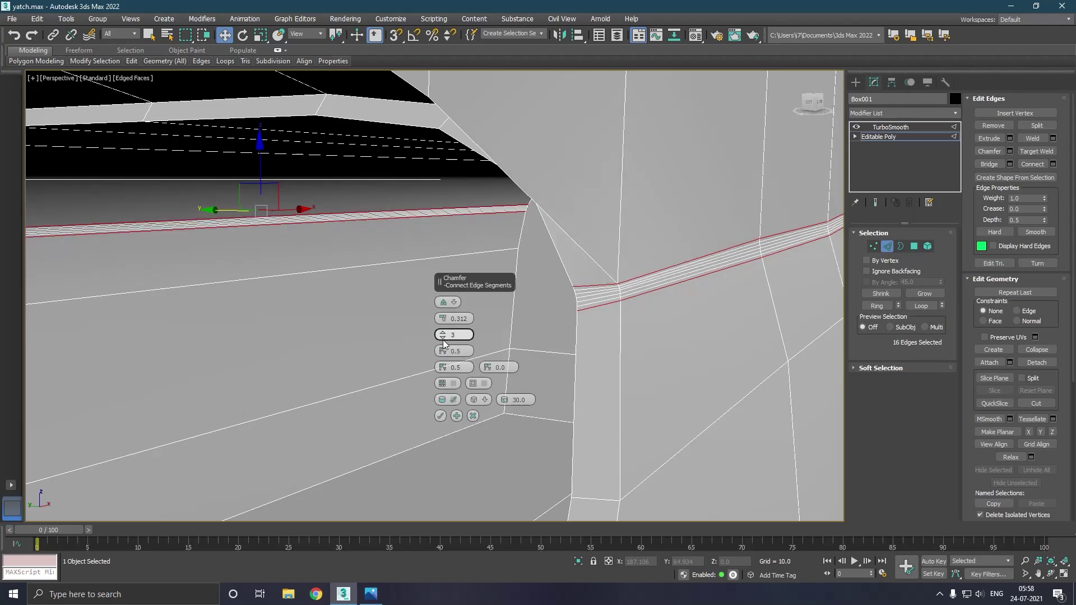
{"action": "left_click_drag", "start_coordinate": [443, 340], "coordinate": [443, 345]}
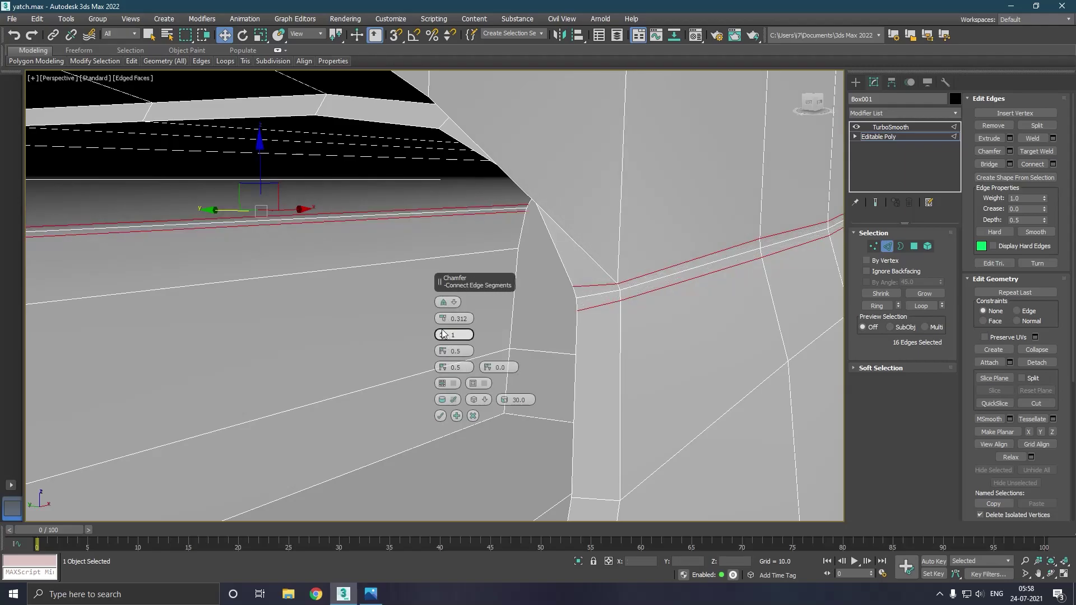
{"action": "left_click_drag", "start_coordinate": [443, 318], "coordinate": [443, 322]}
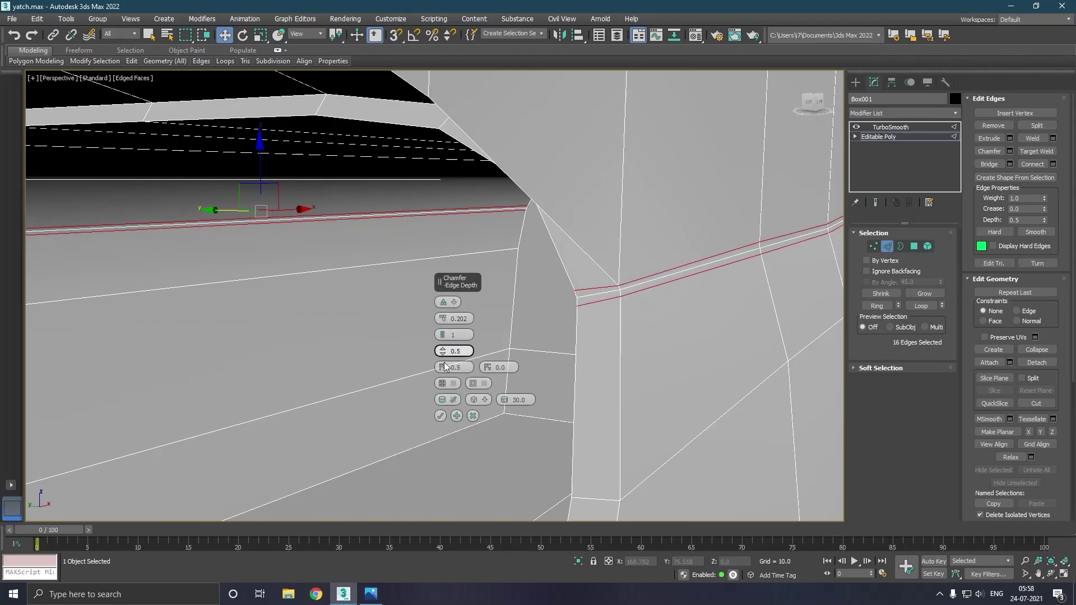
{"action": "left_click", "coordinate": [440, 415]}
{"action": "scroll", "coordinate": [499, 315], "scroll_direction": "down", "scroll_amount": 3}
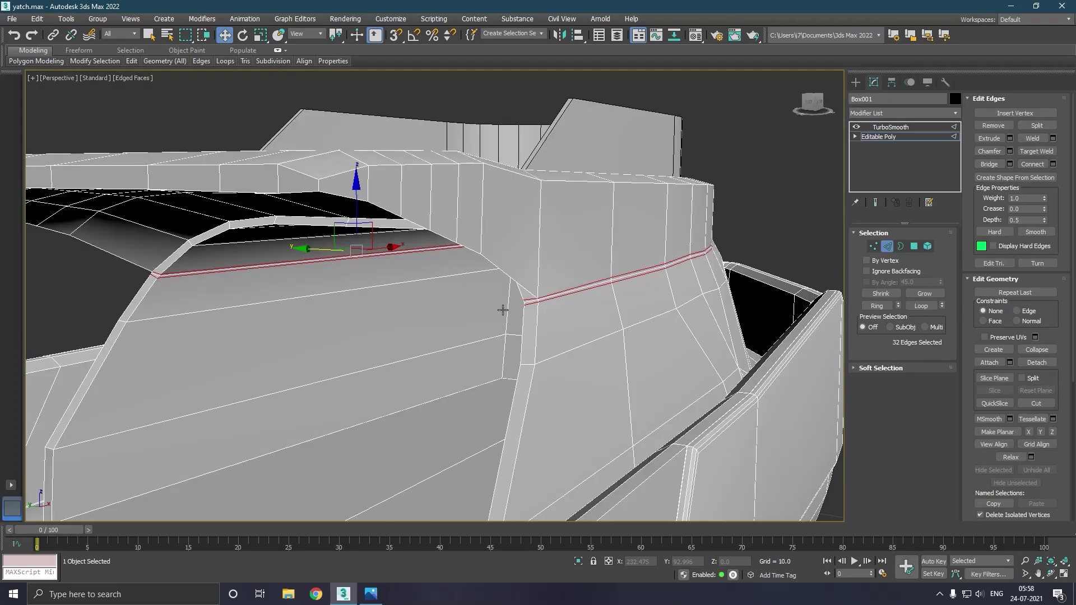
Preview the smoothed cabin-base chamfer, undo it, and add the curved cabin edge loop.
{"action": "middle_click_drag", "start_coordinate": [500, 329], "coordinate": [667, 333], "text": "alt"}
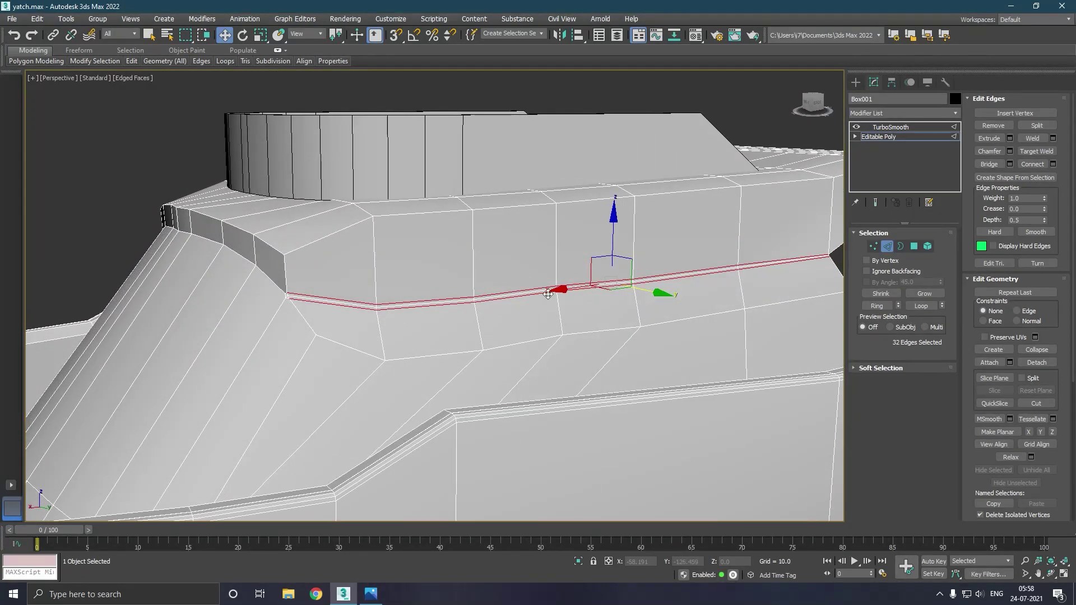
{"action": "left_click", "coordinate": [873, 205]}
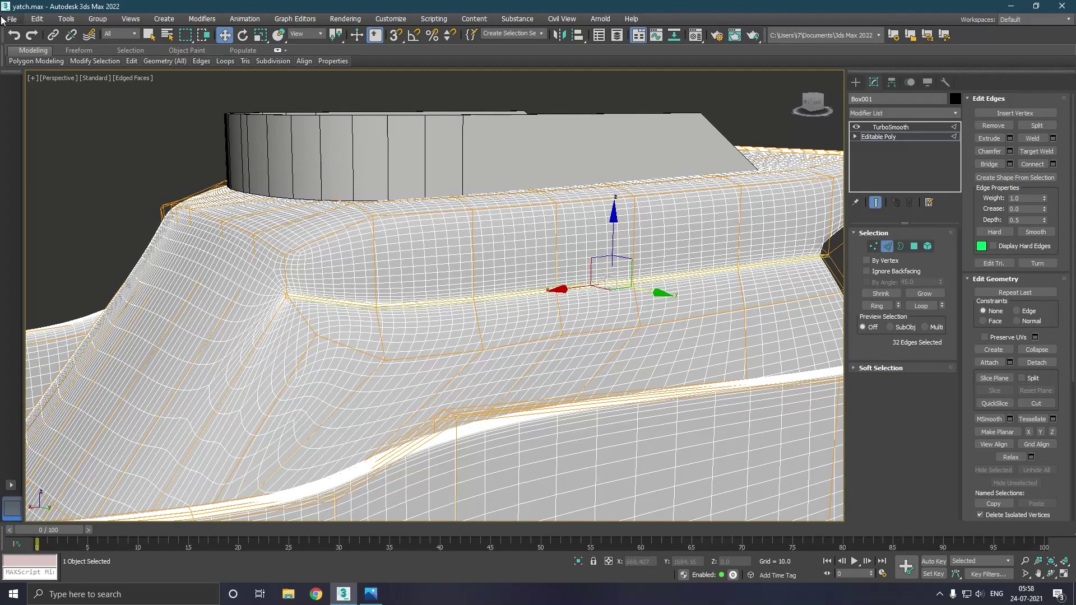
{"action": "left_click", "coordinate": [12, 36]}
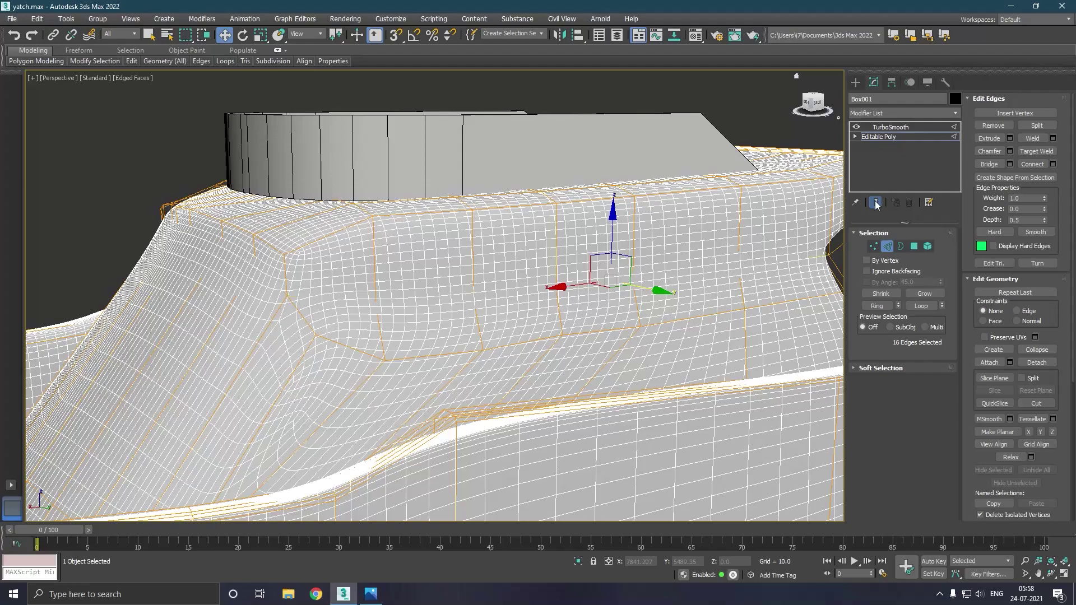
{"action": "left_click", "coordinate": [875, 203]}
{"action": "double_click", "coordinate": [281, 288], "text": "ctrl"}
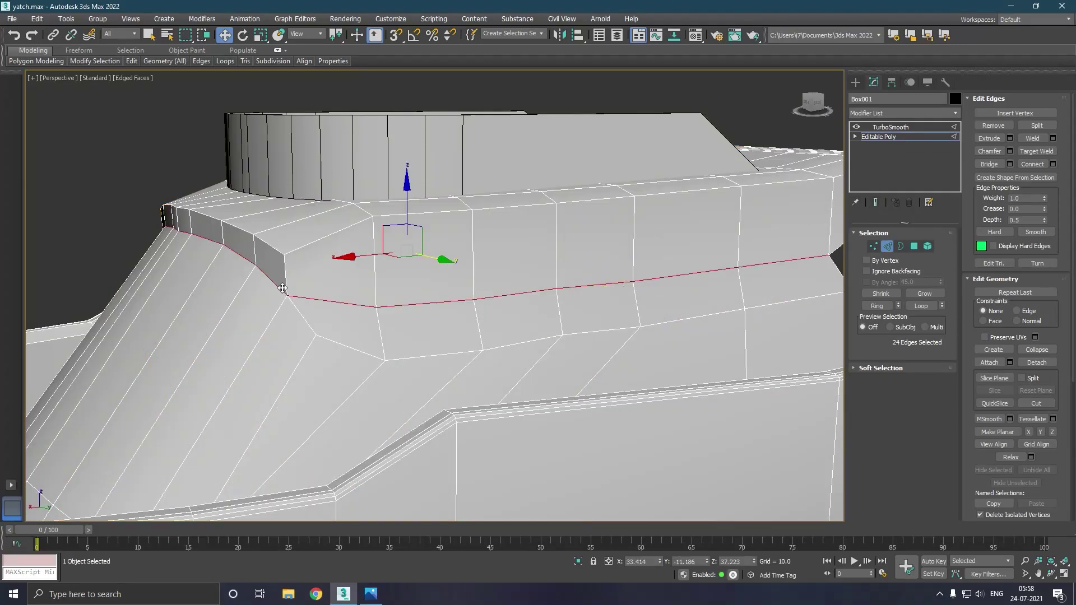
Chamfer the 24-edge cabin-side loop at 0.202 with one segment, giving 48 edges.
{"action": "middle_click_drag", "start_coordinate": [303, 292], "coordinate": [401, 293], "text": "alt"}
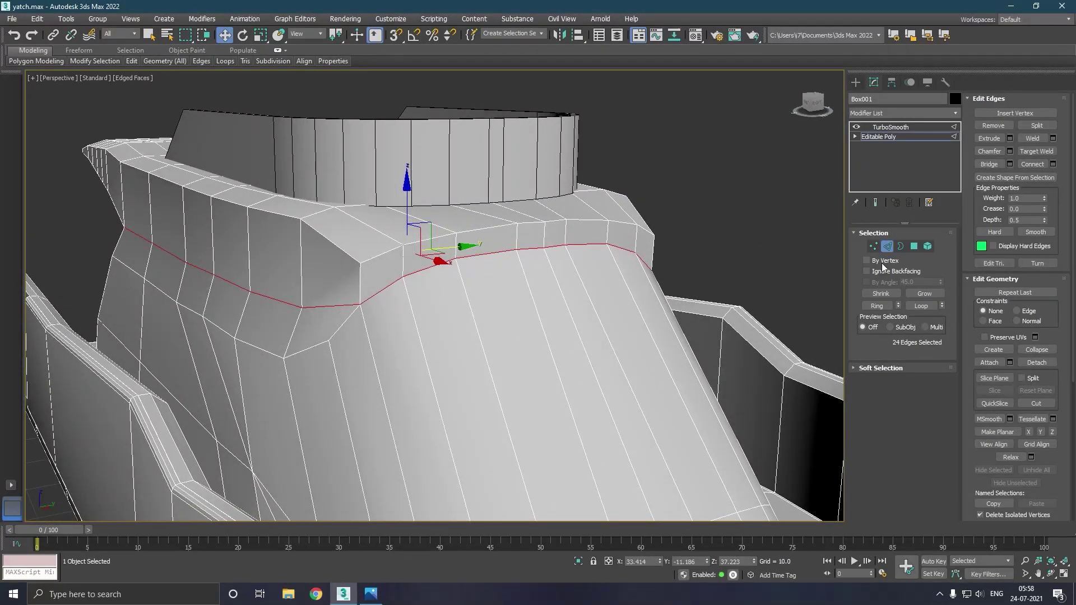
{"action": "left_click", "coordinate": [1009, 152]}
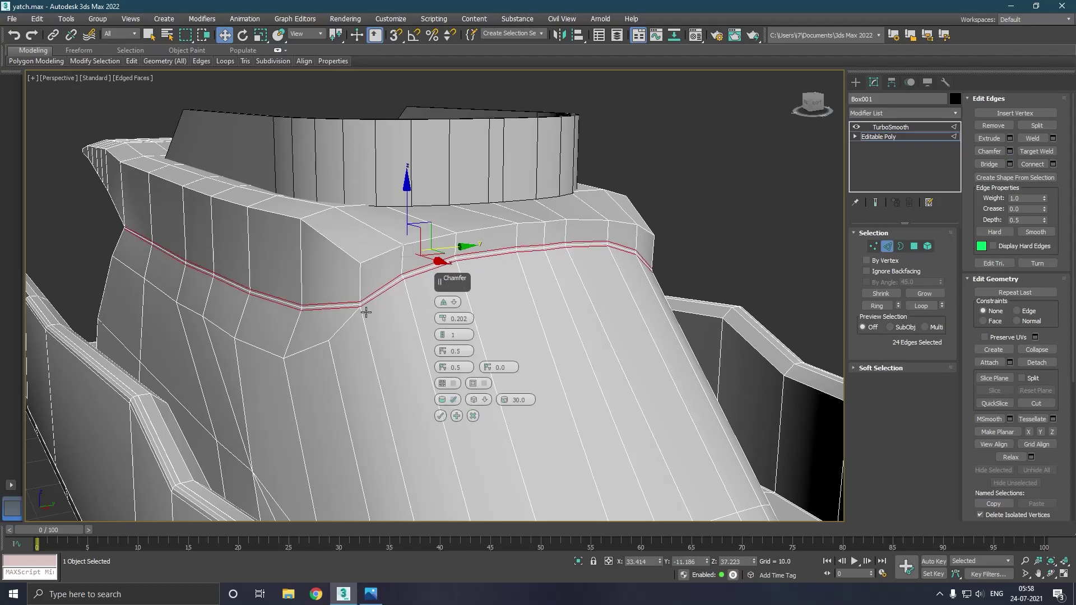
{"action": "scroll", "coordinate": [432, 314], "scroll_direction": "up", "scroll_amount": 3}
{"action": "left_click", "coordinate": [440, 416]}
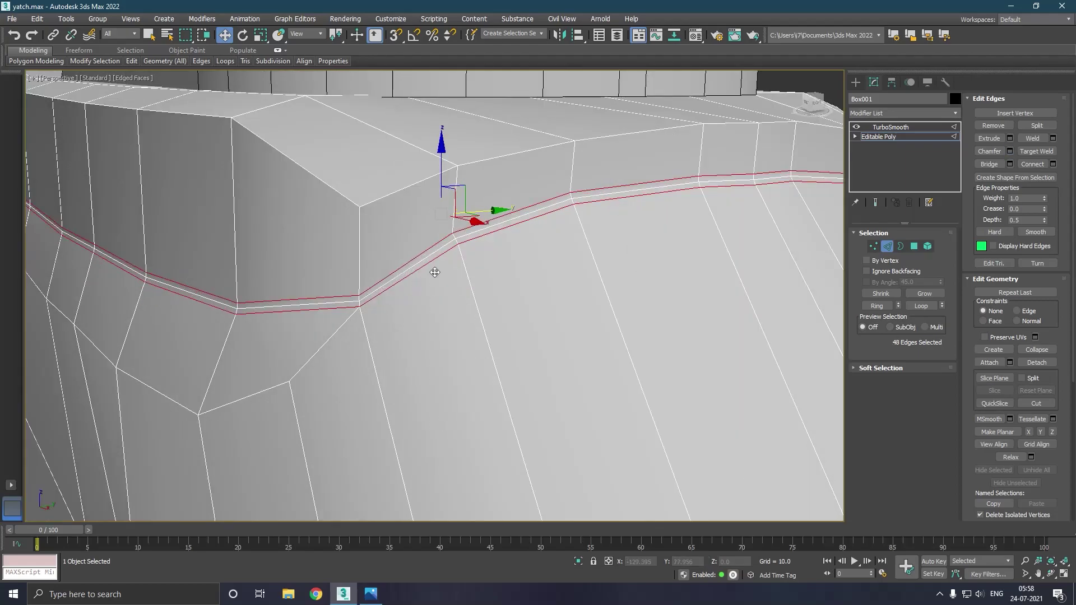
Preview TurboSmooth from the yacht's side, then return to the cage view.
{"action": "scroll", "coordinate": [434, 269], "scroll_direction": "down", "scroll_amount": 3}
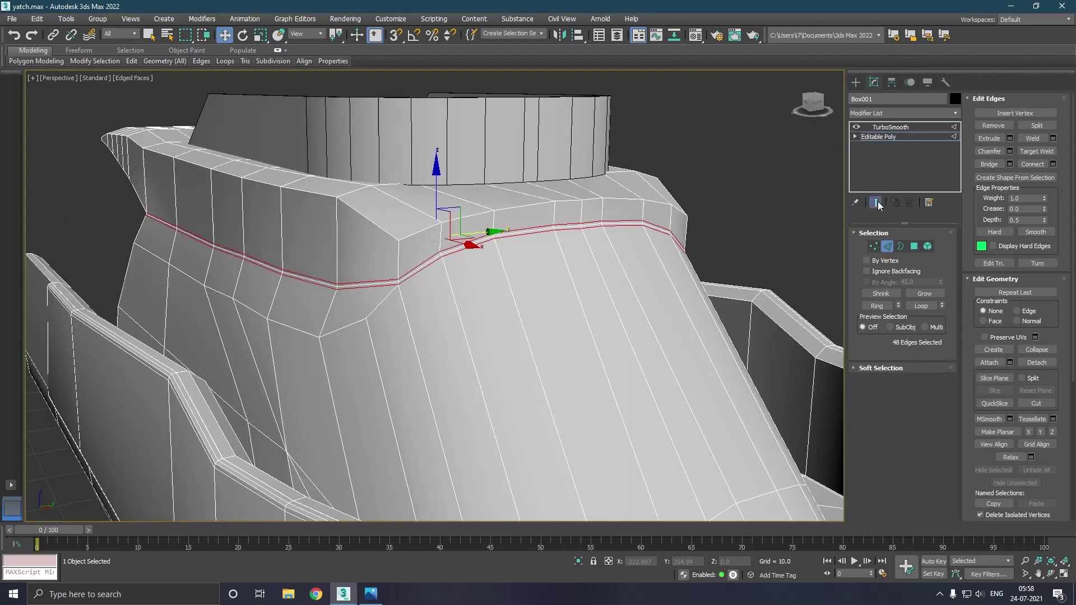
{"action": "left_click", "coordinate": [875, 203]}
{"action": "scroll", "coordinate": [643, 217], "scroll_direction": "down", "scroll_amount": 2}
{"action": "middle_click_drag", "start_coordinate": [649, 220], "coordinate": [743, 227], "text": "alt"}
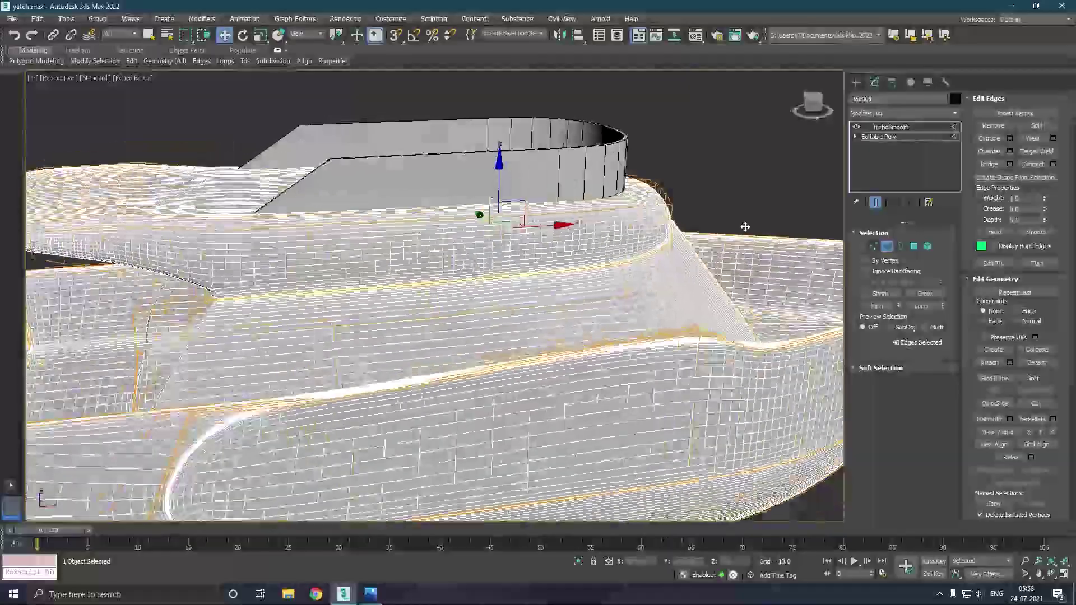
{"action": "scroll", "coordinate": [733, 224], "scroll_direction": "down", "scroll_amount": 4}
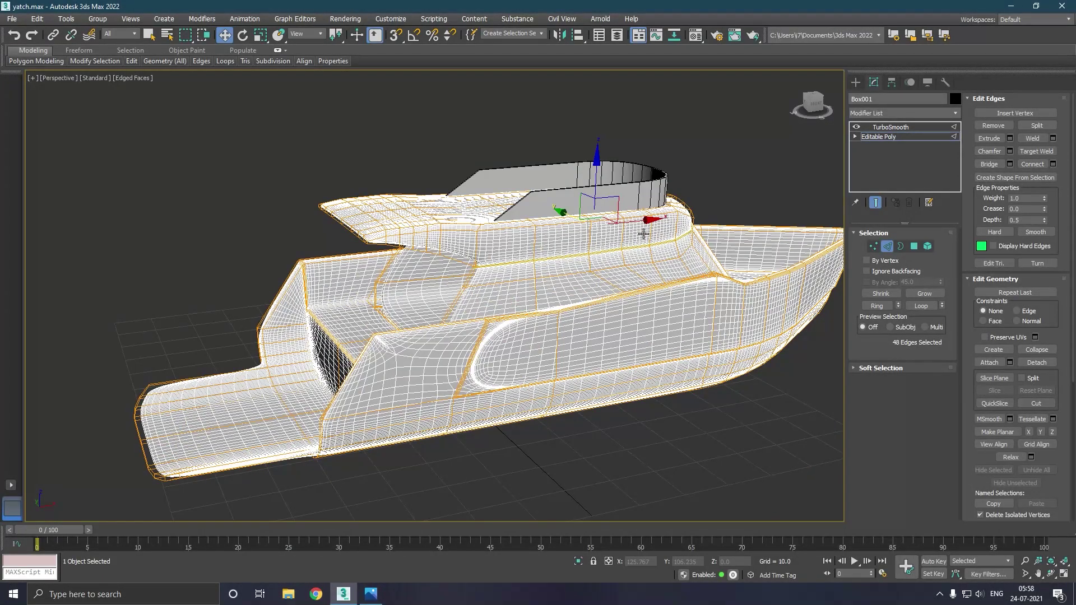
{"action": "scroll", "coordinate": [644, 233], "scroll_direction": "up", "scroll_amount": 2}
{"action": "left_click", "coordinate": [876, 203]}
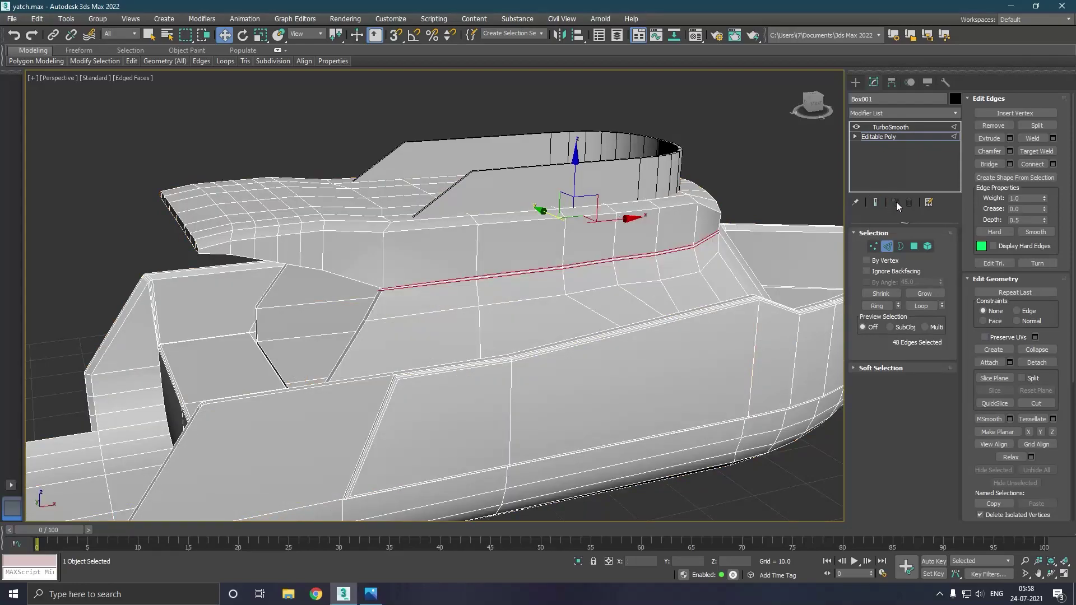
{"action": "scroll", "coordinate": [512, 247], "scroll_direction": "up", "scroll_amount": 3}
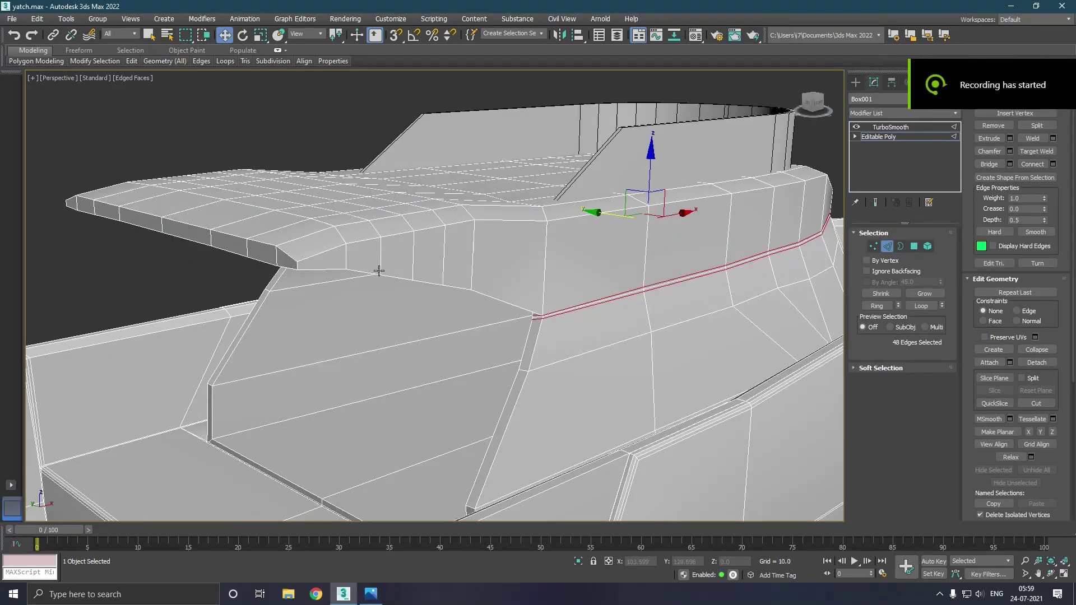
Ring-select the roof overhang's vertical edges and connect them with 3 loops pinched 72.
{"action": "left_click", "coordinate": [347, 261]}
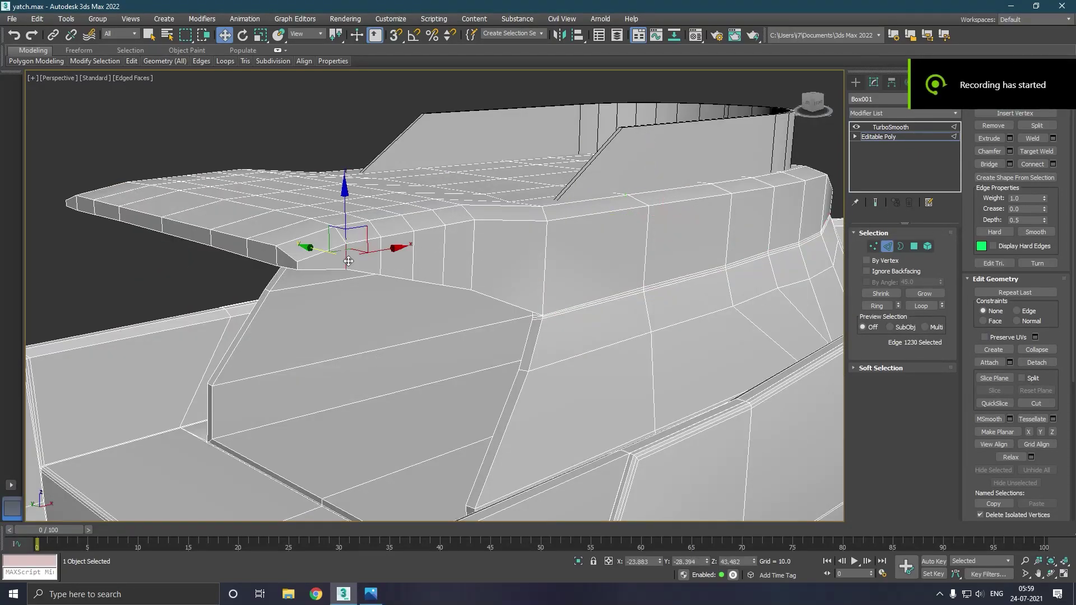
{"action": "left_click", "coordinate": [878, 307]}
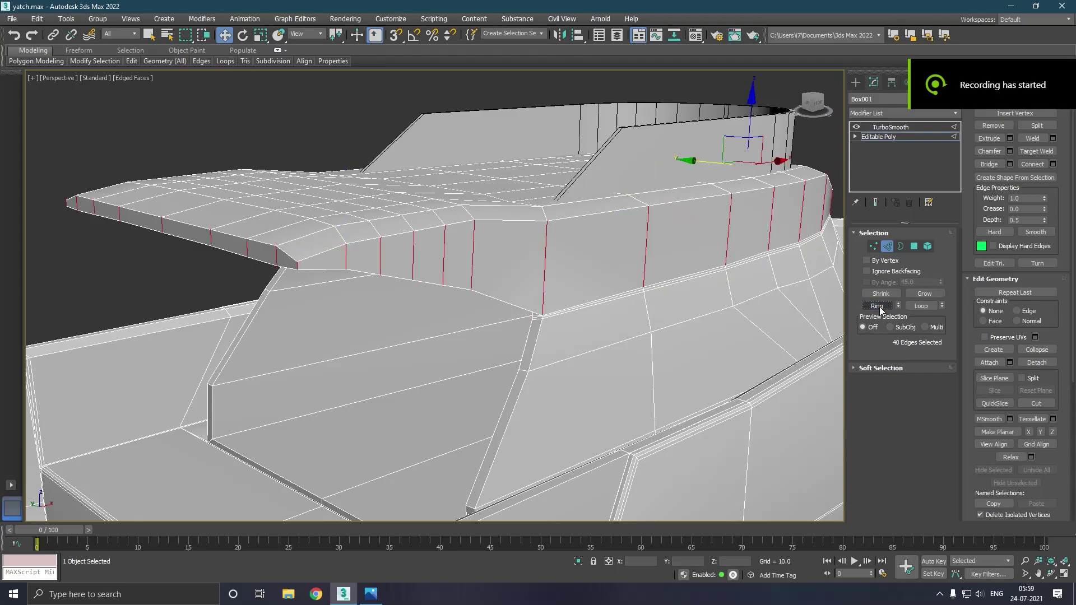
{"action": "left_click", "coordinate": [1053, 164]}
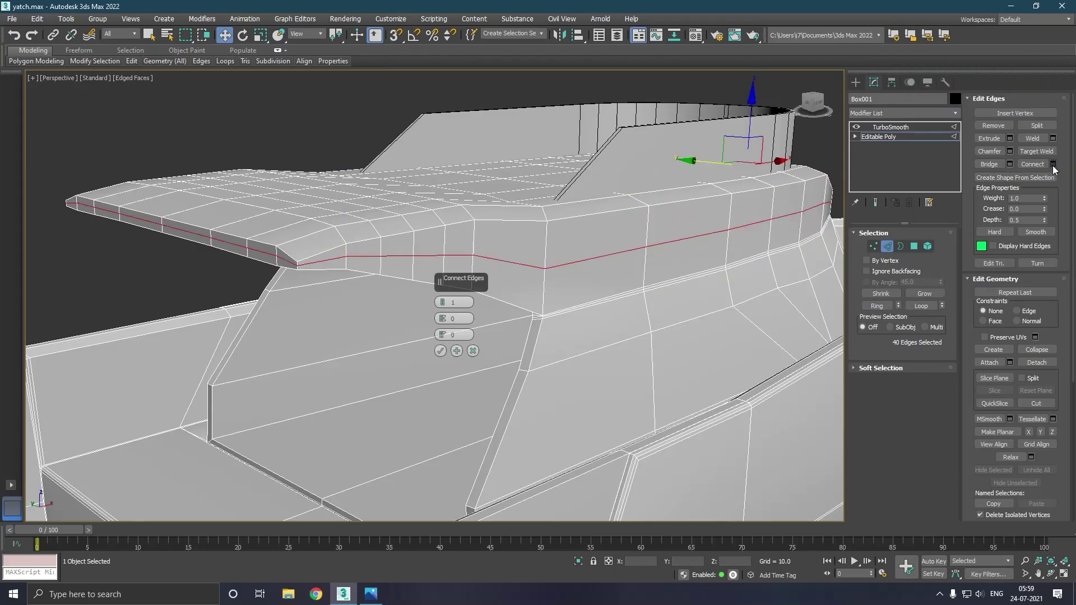
{"action": "type", "text": "2"}
{"action": "key", "text": "Tab"}
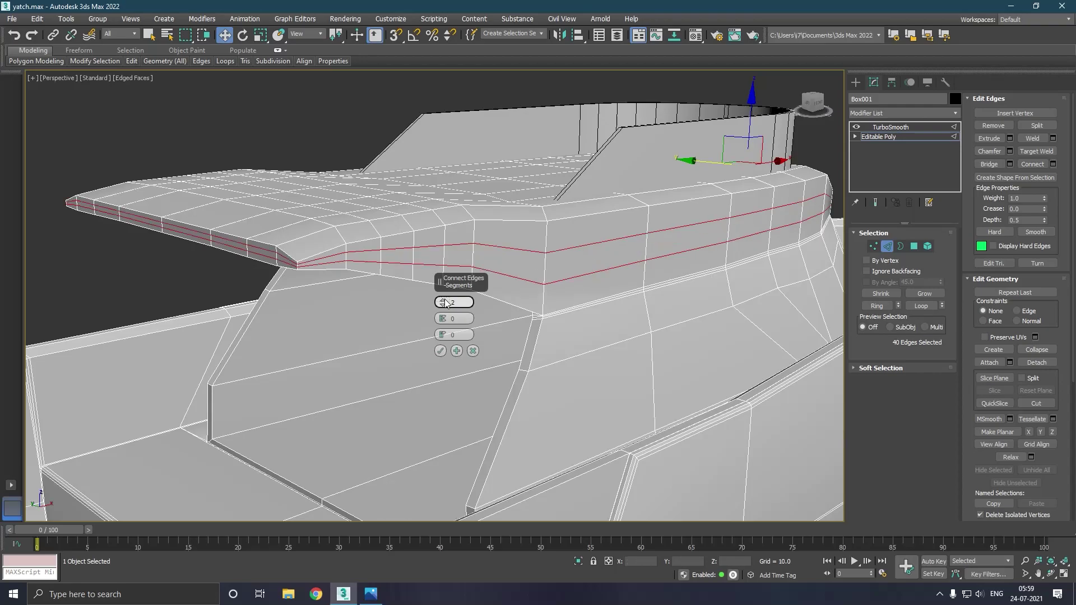
{"action": "left_click_drag", "start_coordinate": [444, 322], "coordinate": [446, 255]}
{"action": "left_click", "coordinate": [441, 302]}
{"action": "left_click_drag", "start_coordinate": [443, 318], "coordinate": [445, 334]}
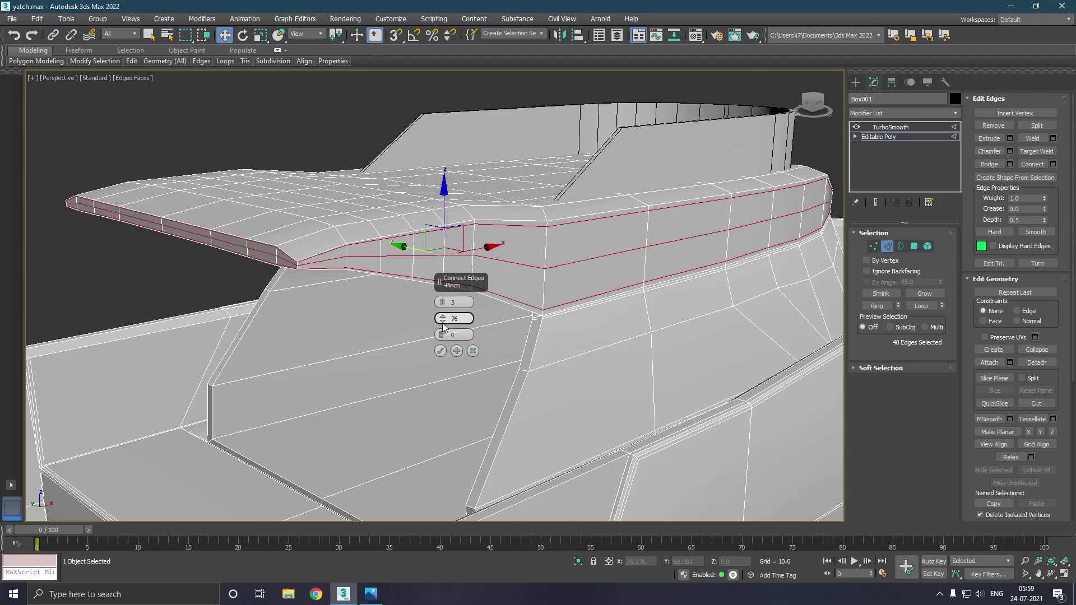
{"action": "left_click", "coordinate": [441, 351]}
{"action": "mouse_move", "coordinate": [442, 355]}
{"action": "middle_mouse_down", "text": "alt"}
{"action": "mouse_move", "coordinate": [411, 329]}
{"action": "mouse_move", "coordinate": [594, 321]}
{"action": "middle_mouse_up", "text": "alt"}
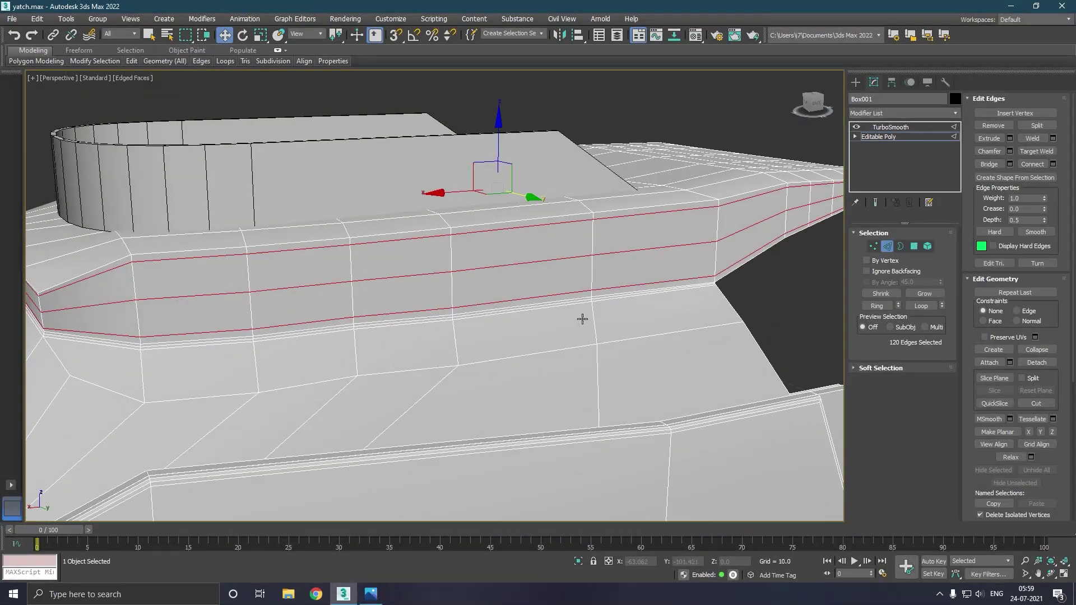
{"action": "scroll", "coordinate": [584, 320], "scroll_direction": "down", "scroll_amount": 5}
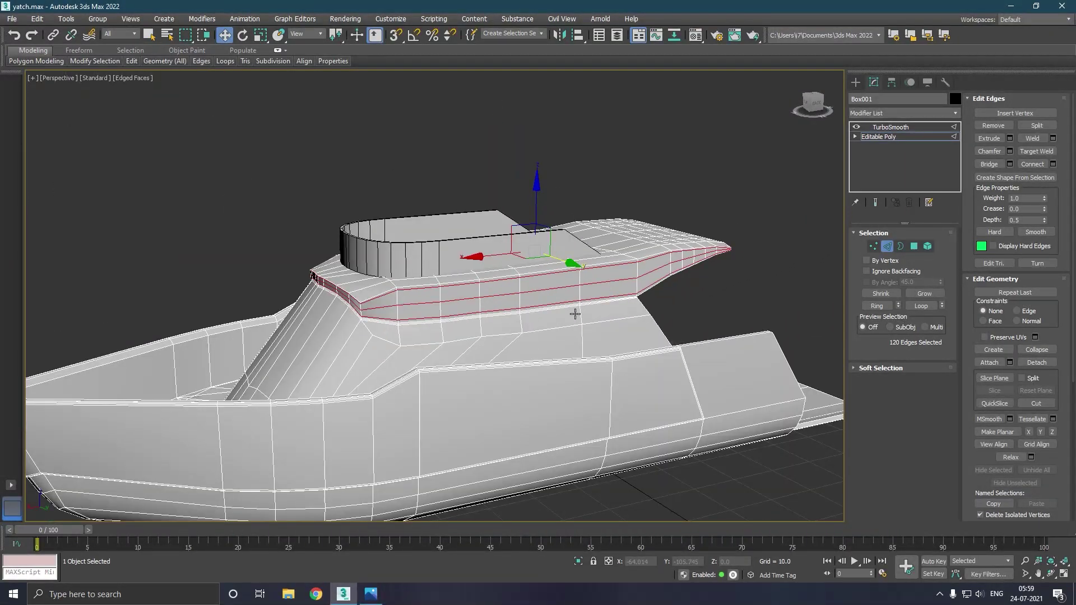
Exit edge editing, deselect and reselect the yacht, and orbit to inspect both sides.
{"action": "left_click", "coordinate": [884, 137]}
{"action": "left_click", "coordinate": [784, 206]}
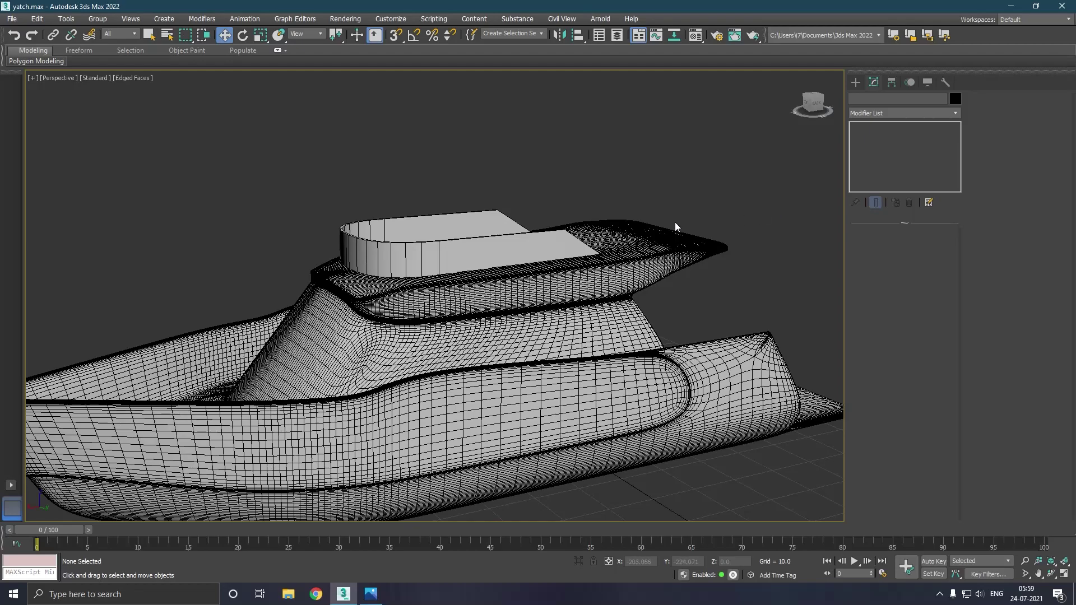
{"action": "left_click", "coordinate": [710, 353]}
{"action": "middle_click_drag", "start_coordinate": [707, 353], "coordinate": [644, 350], "text": "alt"}
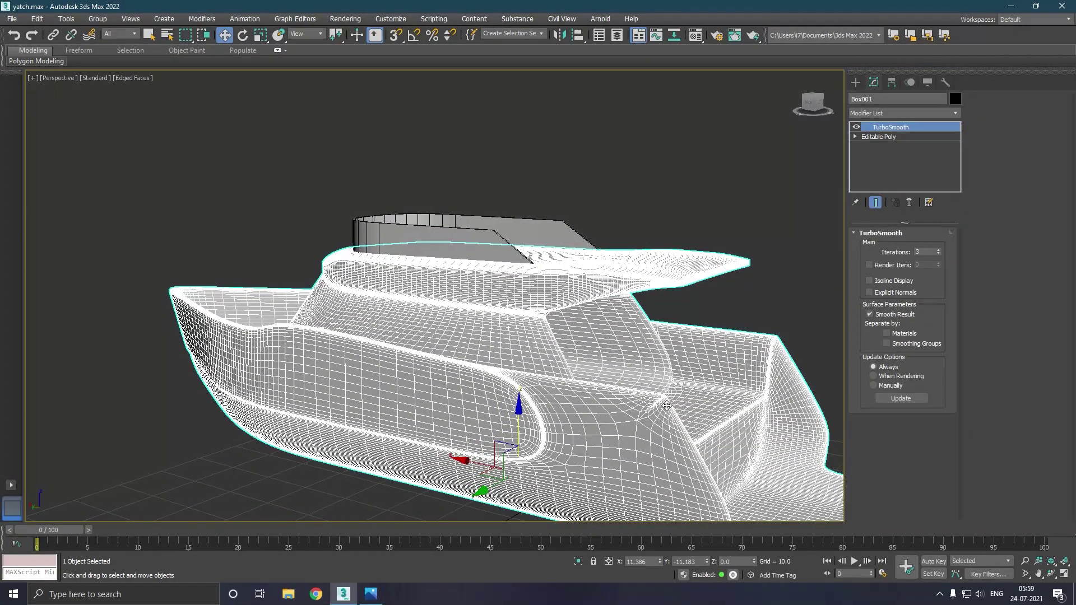
{"action": "middle_click_drag", "start_coordinate": [705, 373], "coordinate": [554, 375], "text": "alt"}
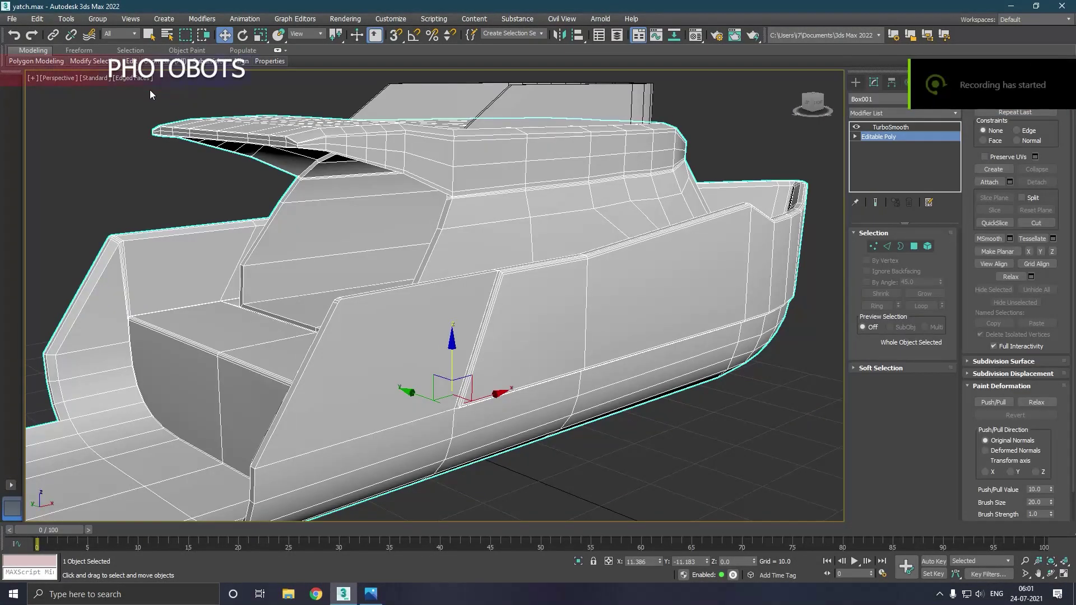
Try placing a new edge loop, then preview the TurboSmoothed yacht from all around.
{"action": "left_click", "coordinate": [222, 99]}
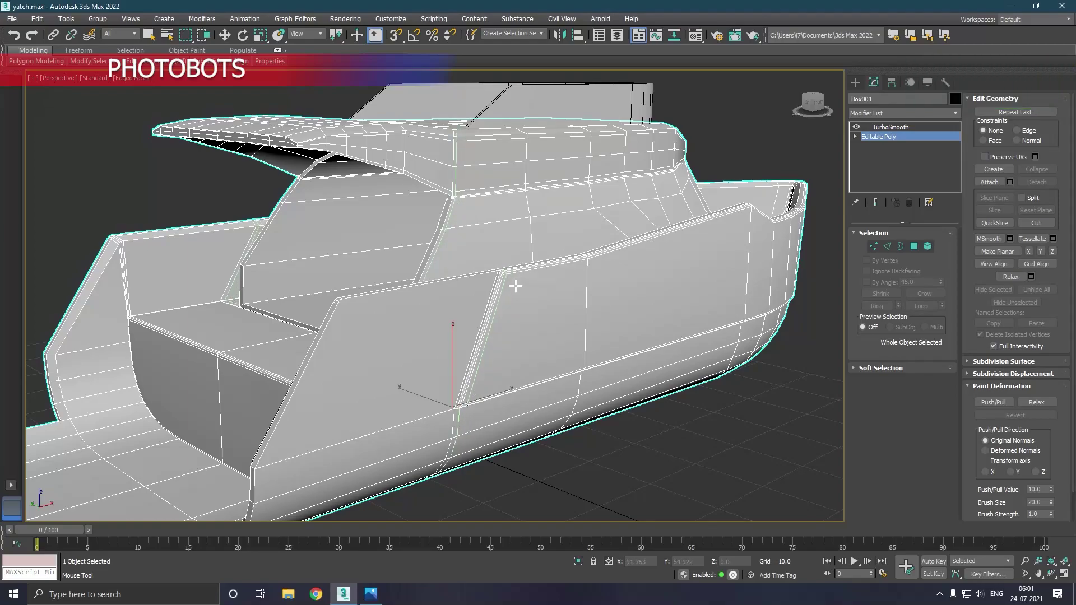
{"action": "right_click", "coordinate": [515, 286]}
{"action": "left_click", "coordinate": [874, 205]}
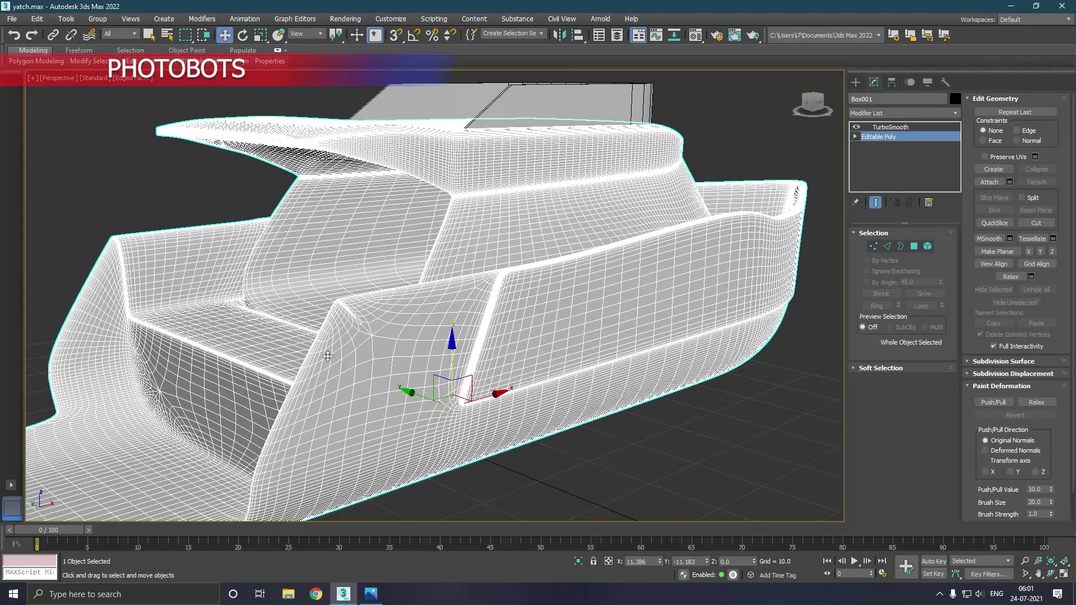
{"action": "scroll", "coordinate": [328, 357], "scroll_direction": "down", "scroll_amount": 5}
{"action": "middle_click_drag", "start_coordinate": [328, 357], "coordinate": [393, 336], "text": "alt"}
{"action": "scroll", "coordinate": [392, 336], "scroll_direction": "up", "scroll_amount": 2}
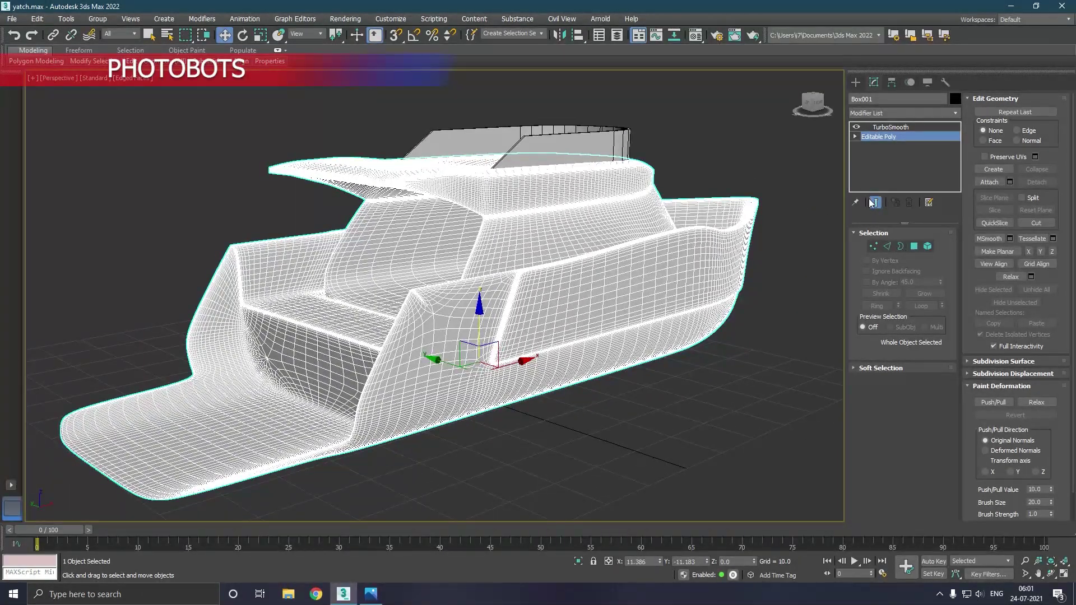
Toggle the smoothing preview off, on and off again, leaving the low-poly cage in Edge mode.
{"action": "left_click", "coordinate": [872, 203]}
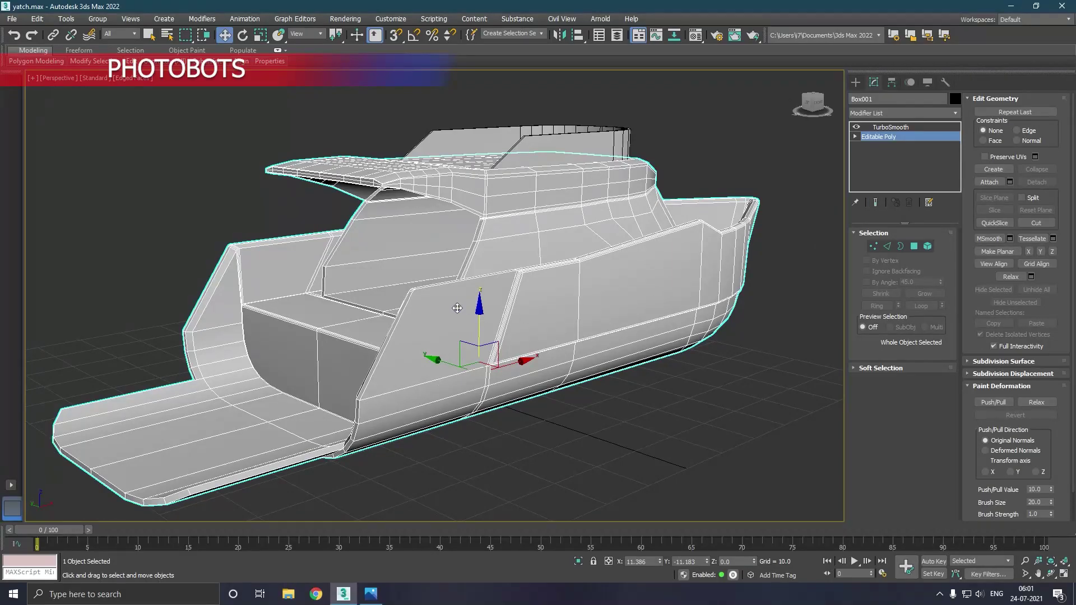
{"action": "left_click", "coordinate": [875, 203]}
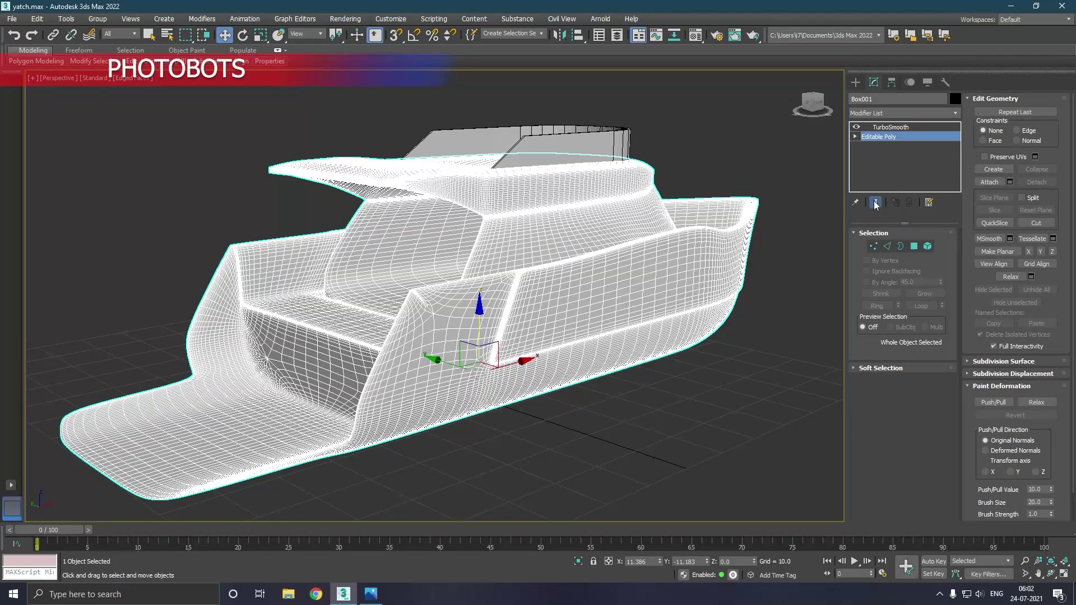
{"action": "left_click", "coordinate": [876, 203]}
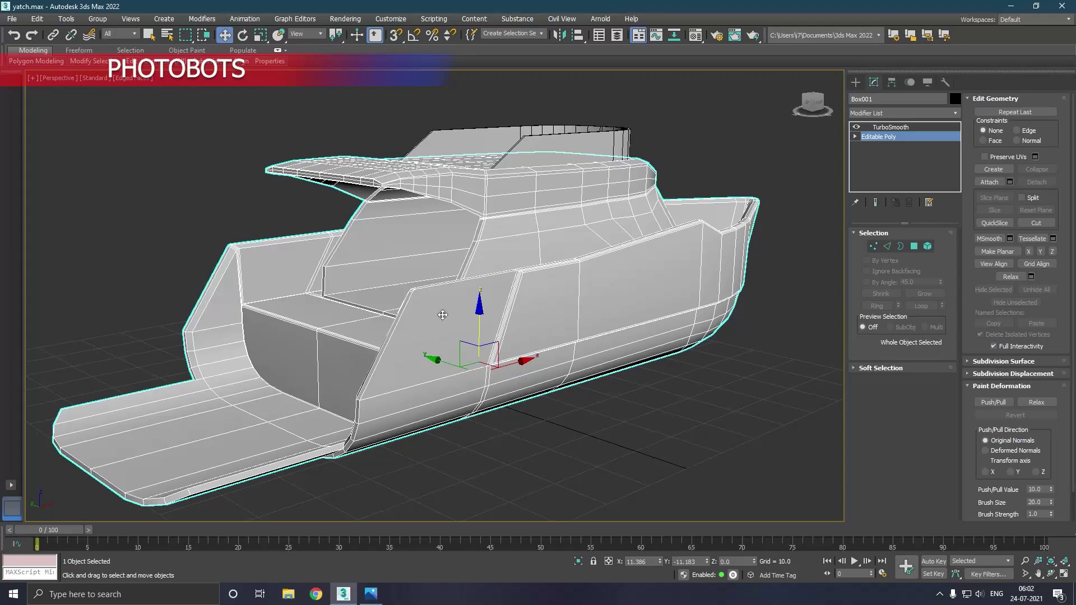
{"action": "left_click", "coordinate": [887, 246]}
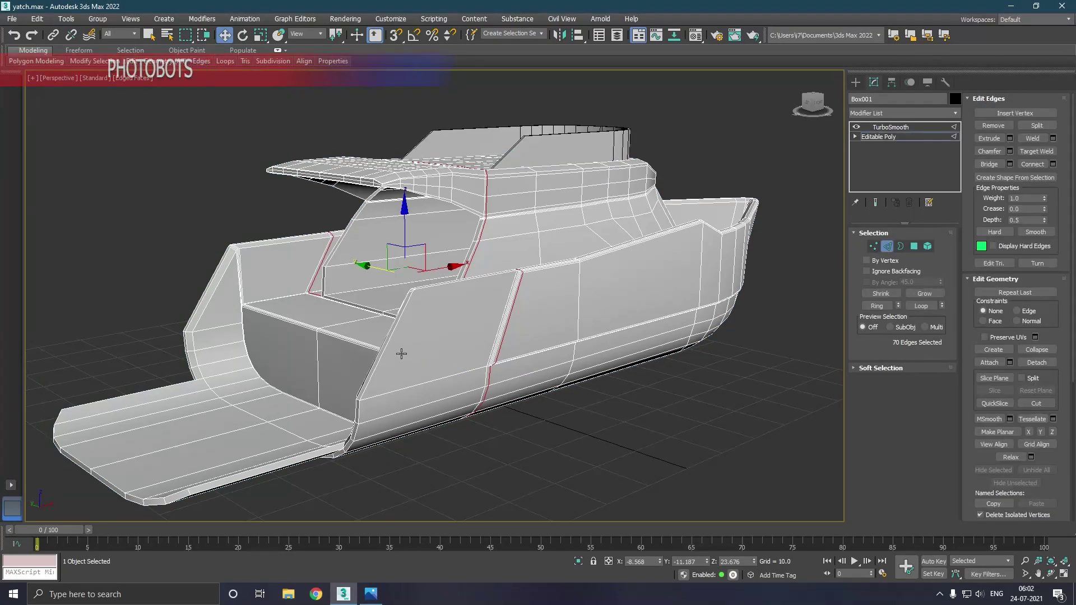
Chamfer the rear floor curve and hull rim edge loops into doubled loops.
{"action": "scroll", "coordinate": [380, 367], "scroll_direction": "up", "scroll_amount": 4}
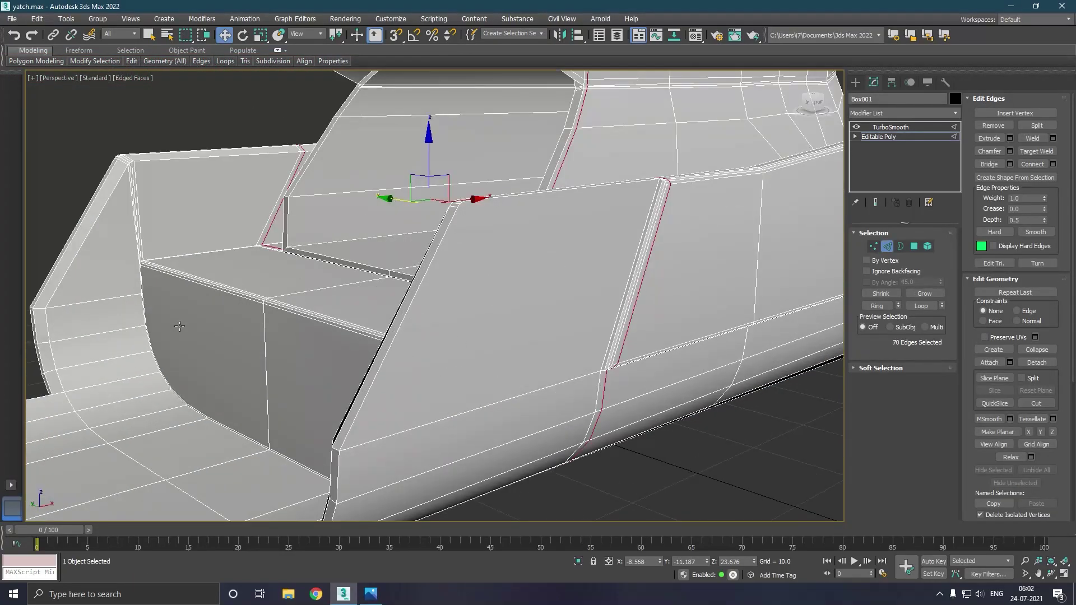
{"action": "double_click", "coordinate": [139, 464]}
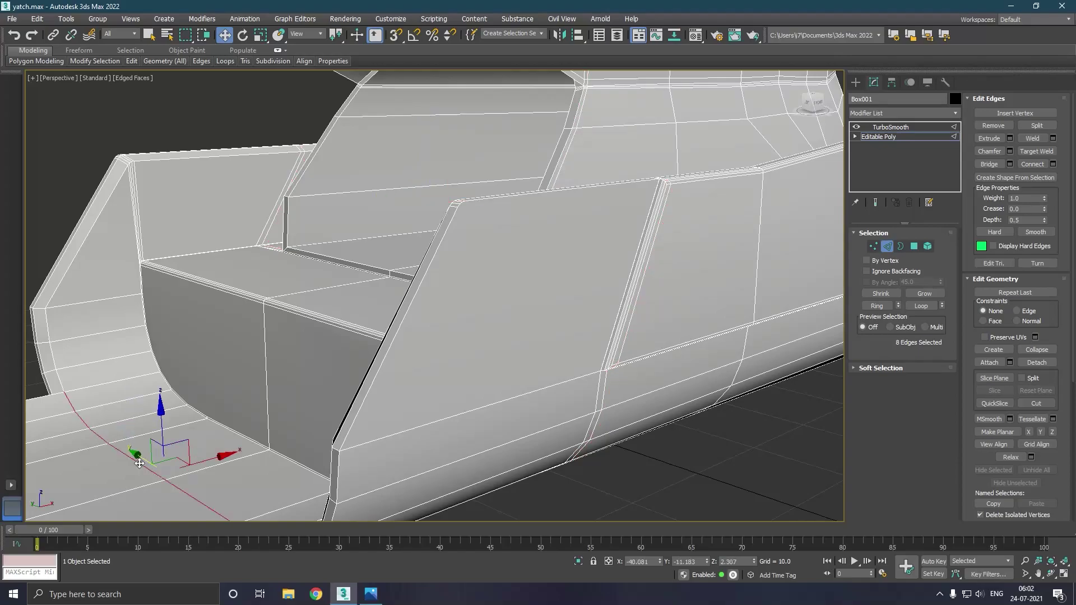
{"action": "double_click", "coordinate": [63, 385], "text": "ctrl"}
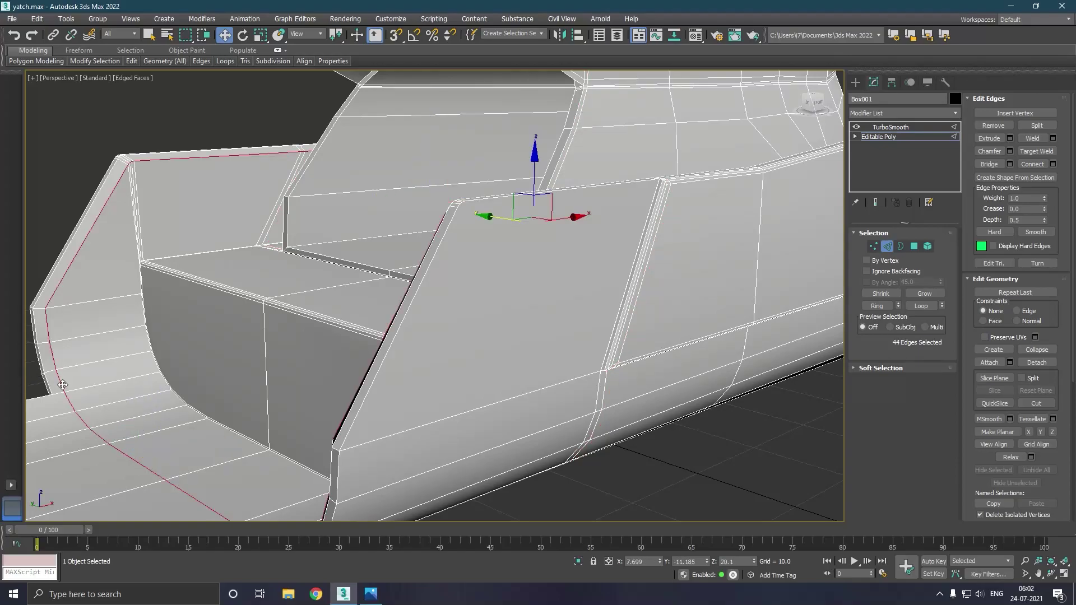
{"action": "mouse_move", "coordinate": [284, 351]}
{"action": "middle_mouse_down", "text": "alt"}
{"action": "mouse_move", "coordinate": [424, 343]}
{"action": "mouse_move", "coordinate": [414, 339]}
{"action": "mouse_move", "coordinate": [405, 354]}
{"action": "middle_mouse_up", "text": "alt"}
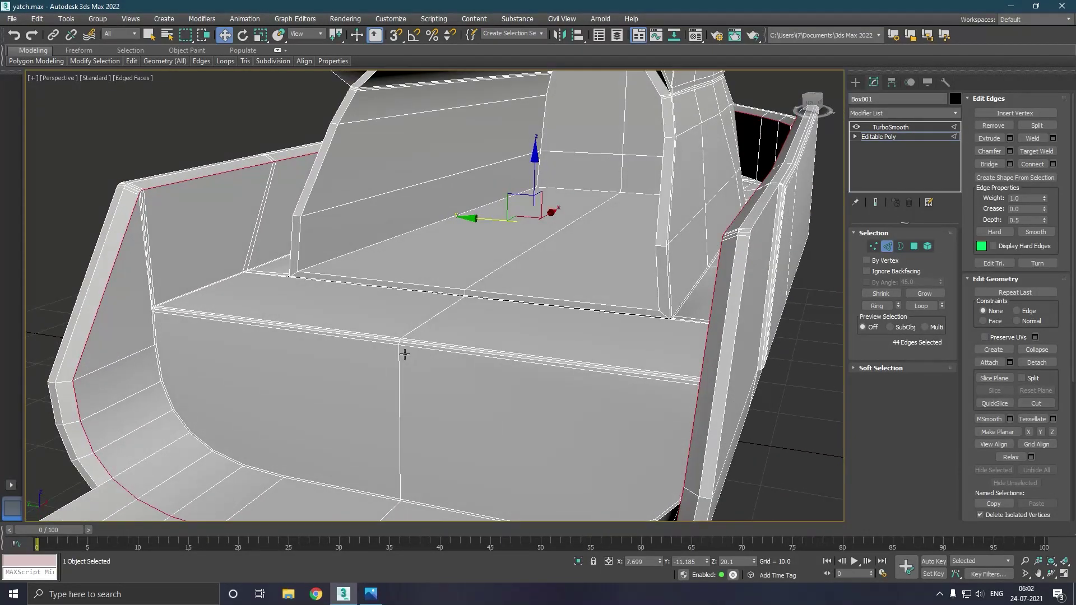
{"action": "left_click", "coordinate": [1010, 151]}
{"action": "scroll", "coordinate": [506, 332], "scroll_direction": "down", "scroll_amount": 3}
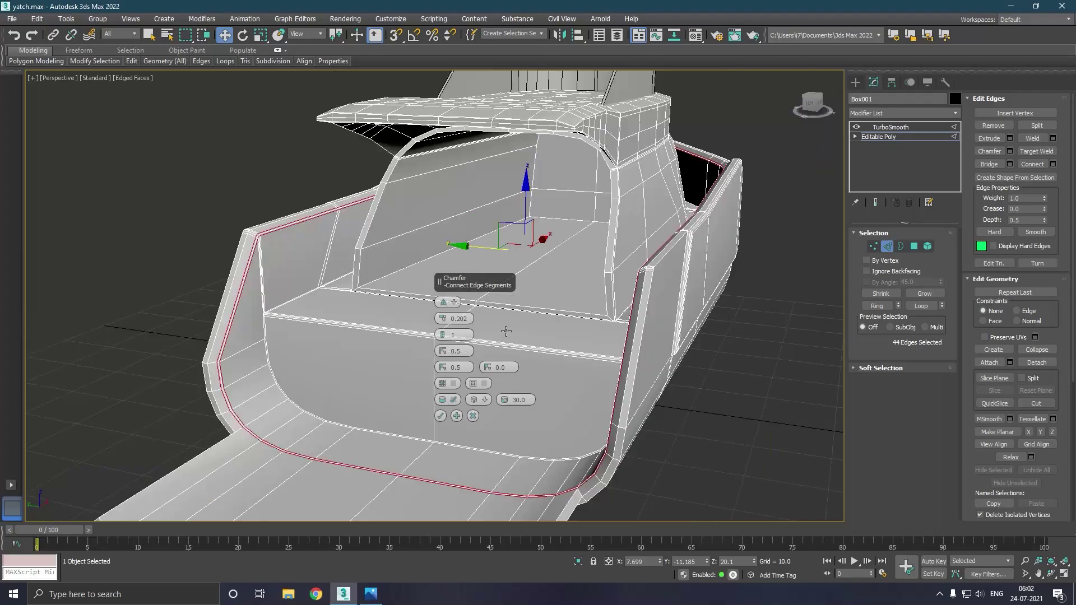
{"action": "scroll", "coordinate": [233, 356], "scroll_direction": "up", "scroll_amount": 3}
{"action": "scroll", "coordinate": [233, 357], "scroll_direction": "up", "scroll_amount": 2}
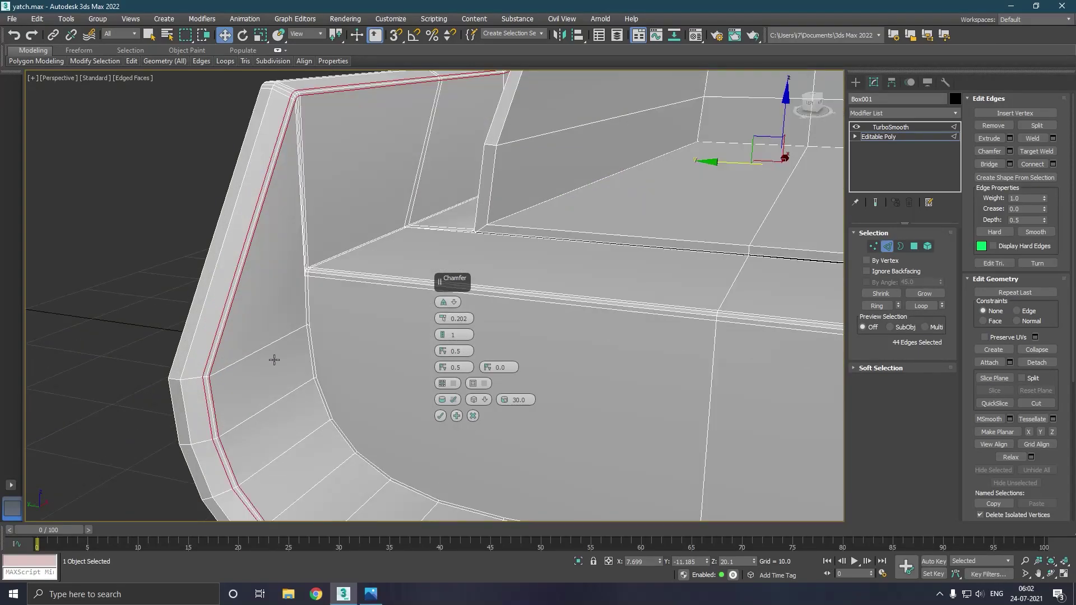
{"action": "left_click", "coordinate": [444, 416]}
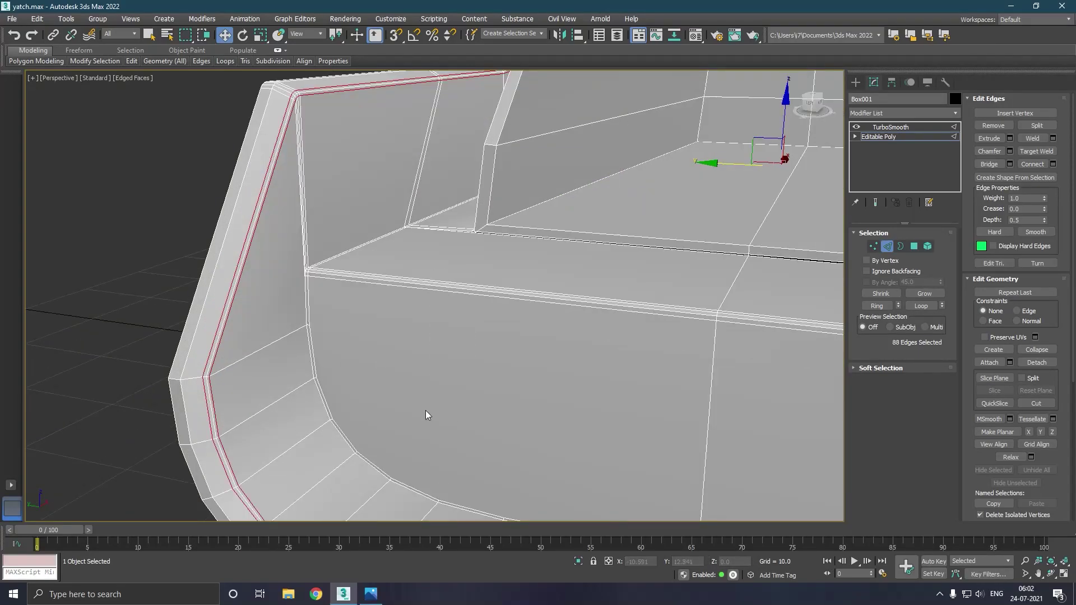
Chamfer the hull rim, extra hull edges and floor outer loop by 0.202, then return to object level.
{"action": "double_click", "coordinate": [198, 408]}
{"action": "scroll", "coordinate": [205, 345], "scroll_direction": "down", "scroll_amount": 2}
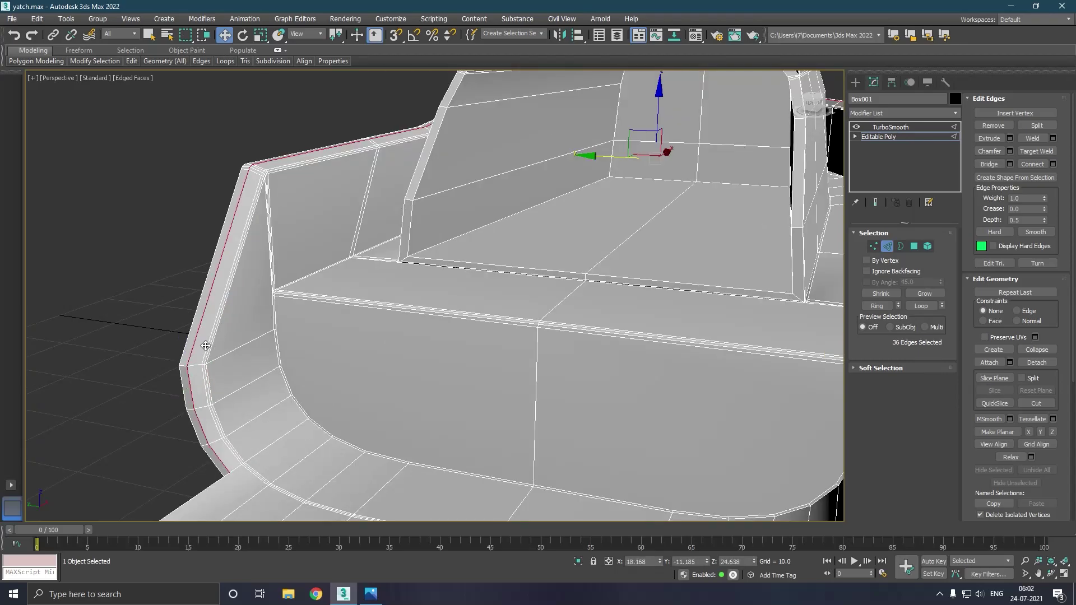
{"action": "scroll", "coordinate": [212, 350], "scroll_direction": "down", "scroll_amount": 2}
{"action": "middle_click_drag", "start_coordinate": [301, 356], "coordinate": [305, 340], "text": "alt"}
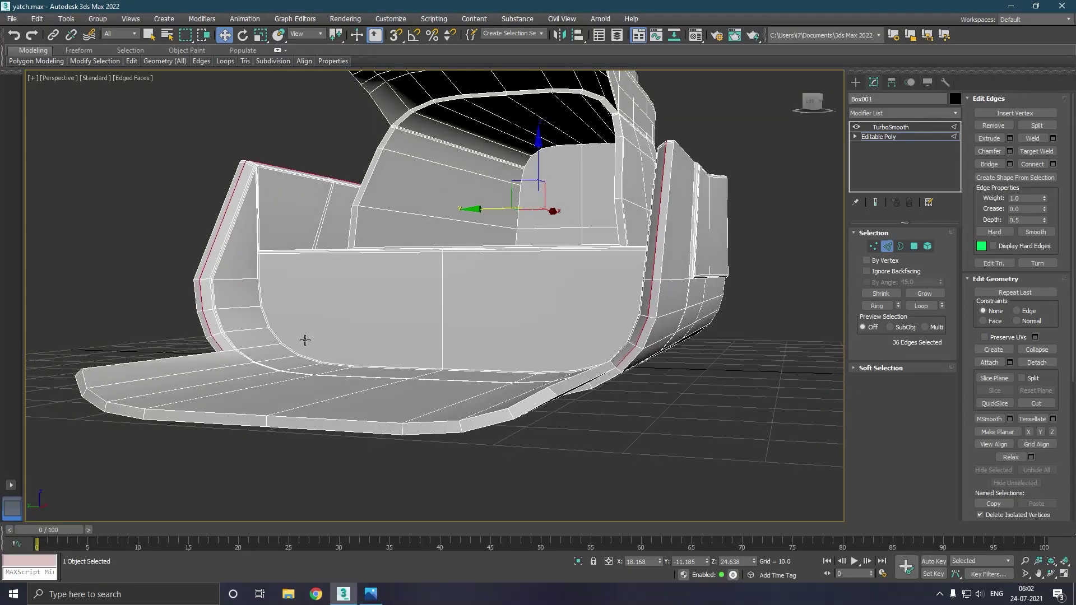
{"action": "left_click", "coordinate": [573, 396], "text": "ctrl"}
{"action": "double_click", "coordinate": [503, 429], "text": "ctrl"}
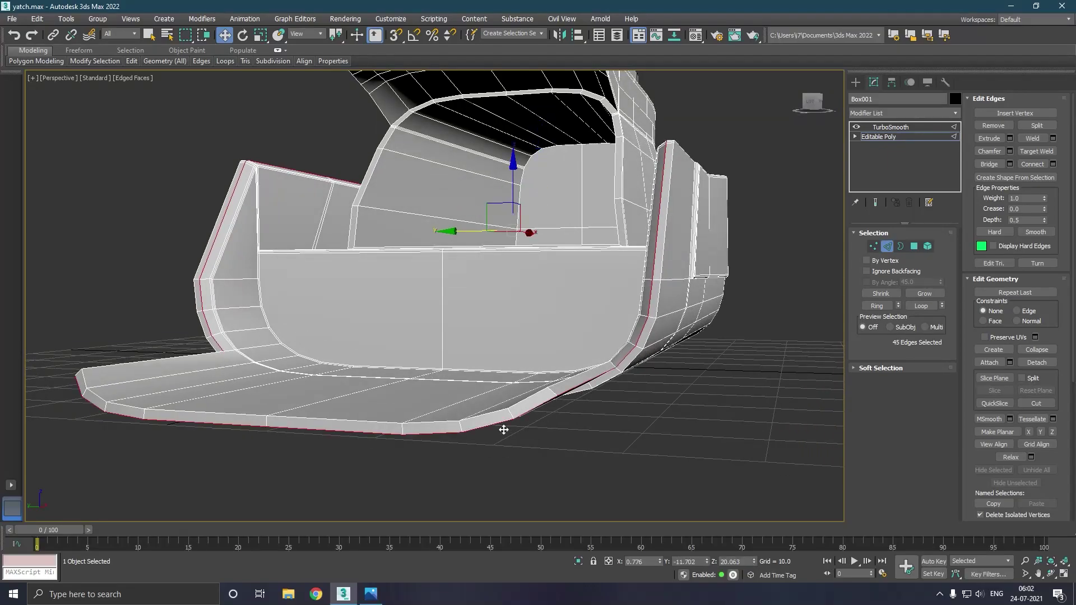
{"action": "middle_click_drag", "start_coordinate": [139, 389], "coordinate": [196, 387], "text": "alt"}
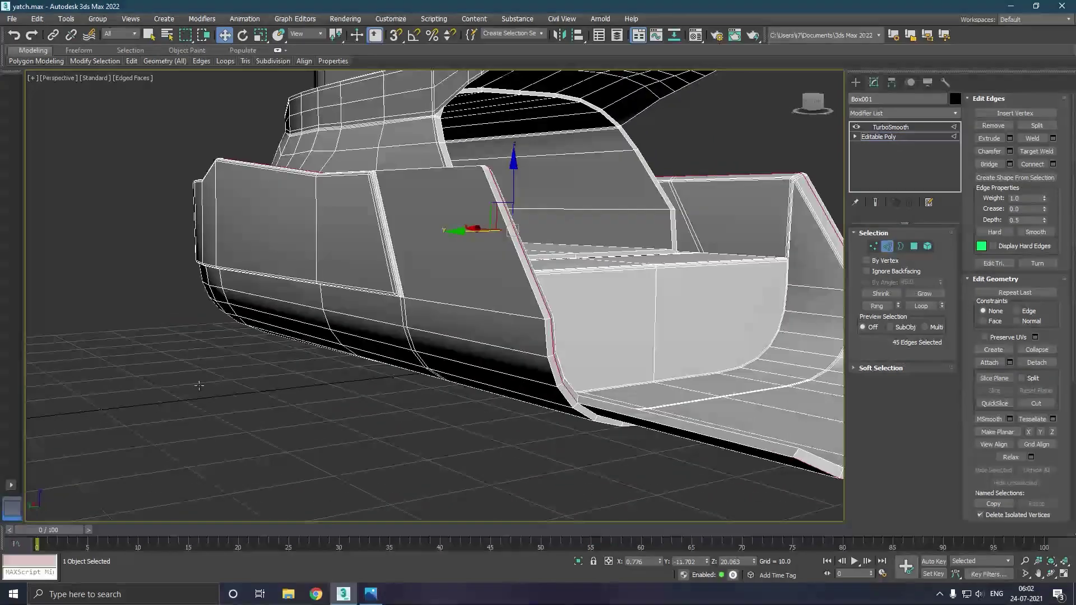
{"action": "left_click", "coordinate": [585, 414], "text": "ctrl"}
{"action": "middle_click_drag", "start_coordinate": [586, 414], "coordinate": [568, 413], "text": "alt"}
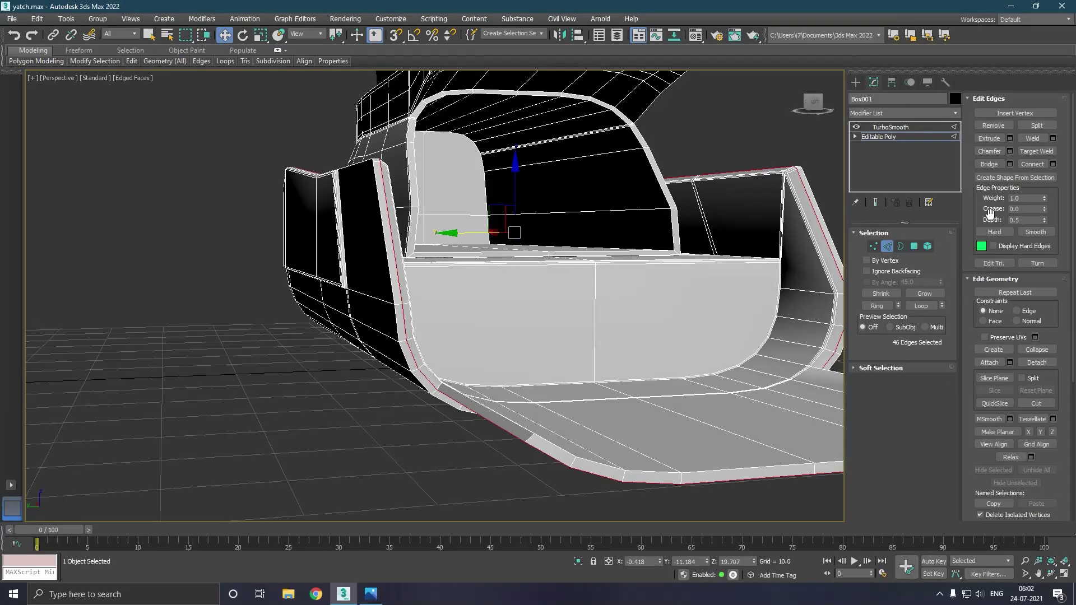
{"action": "left_click", "coordinate": [1011, 151]}
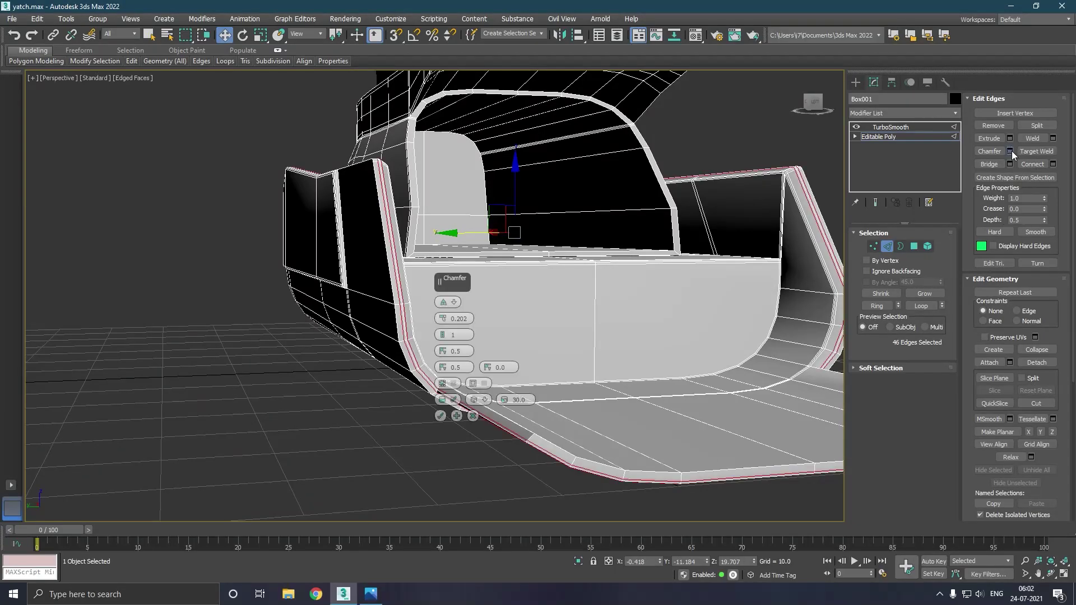
{"action": "left_click", "coordinate": [441, 416]}
{"action": "mouse_move", "coordinate": [547, 391]}
{"action": "middle_mouse_down", "text": "alt"}
{"action": "mouse_move", "coordinate": [516, 409]}
{"action": "mouse_move", "coordinate": [346, 355]}
{"action": "middle_mouse_up", "text": "alt"}
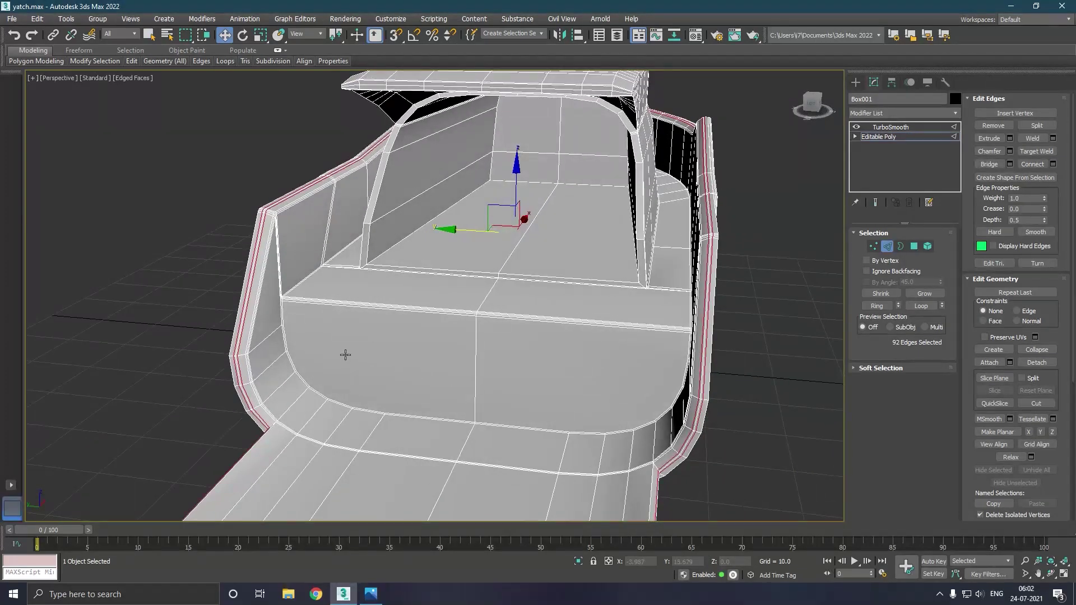
{"action": "left_click", "coordinate": [903, 136]}
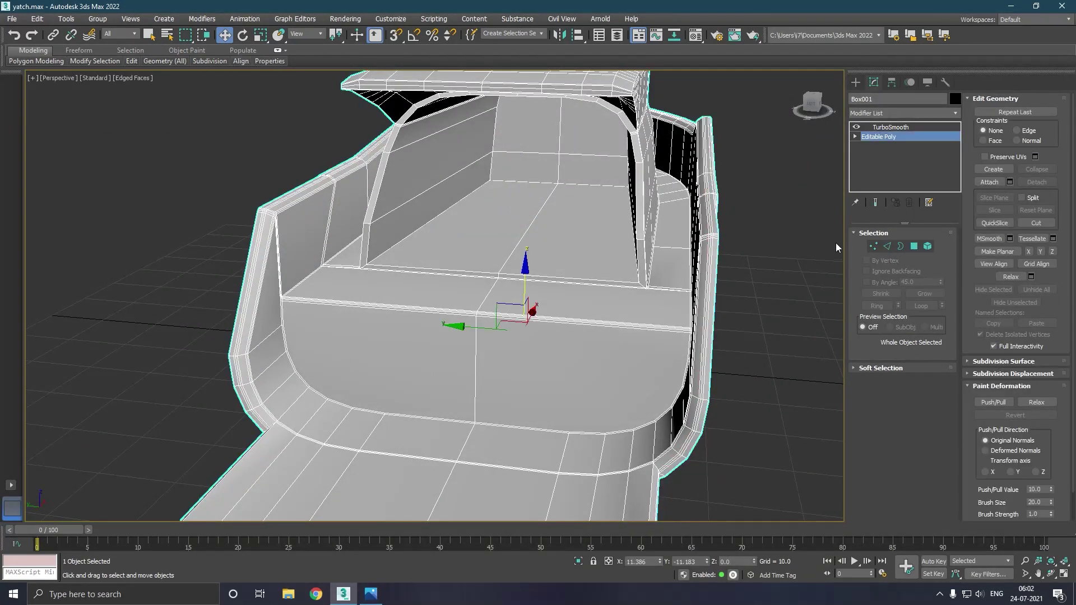
{"action": "left_click", "coordinate": [875, 202]}
{"action": "mouse_move", "coordinate": [729, 268]}
{"action": "middle_mouse_down", "text": "alt"}
{"action": "mouse_move", "coordinate": [736, 259]}
{"action": "mouse_move", "coordinate": [729, 266]}
{"action": "middle_mouse_up", "text": "alt"}
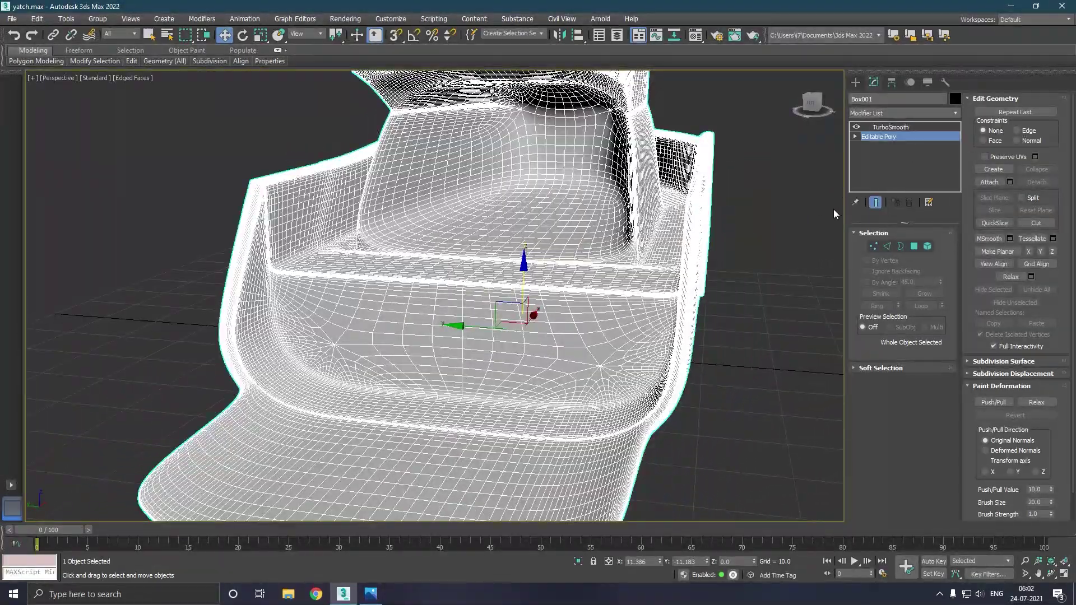
{"action": "left_click", "coordinate": [139, 77]}
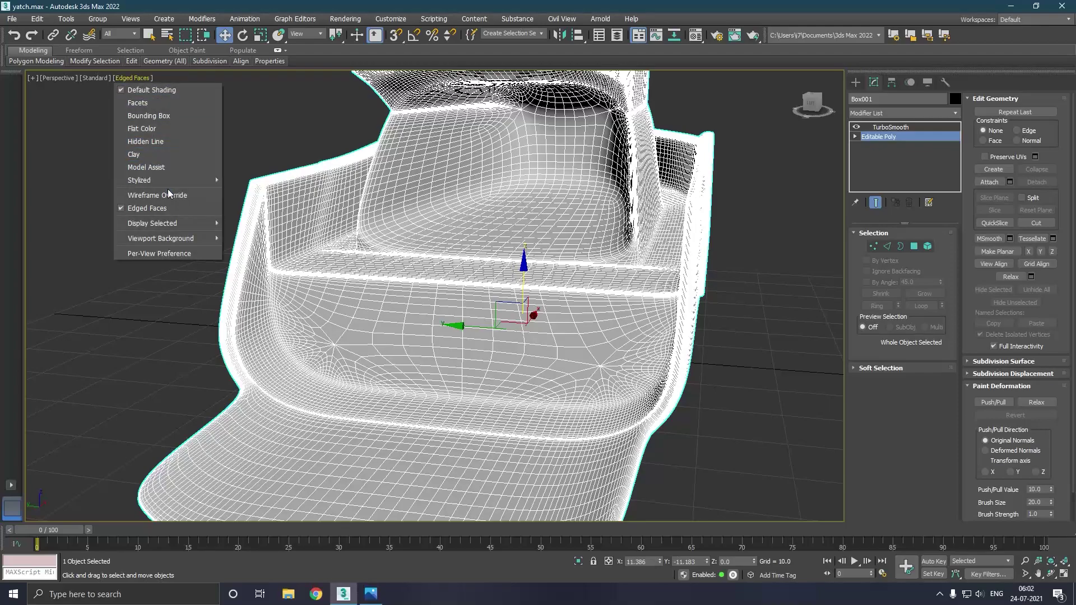
{"action": "left_click", "coordinate": [168, 205]}
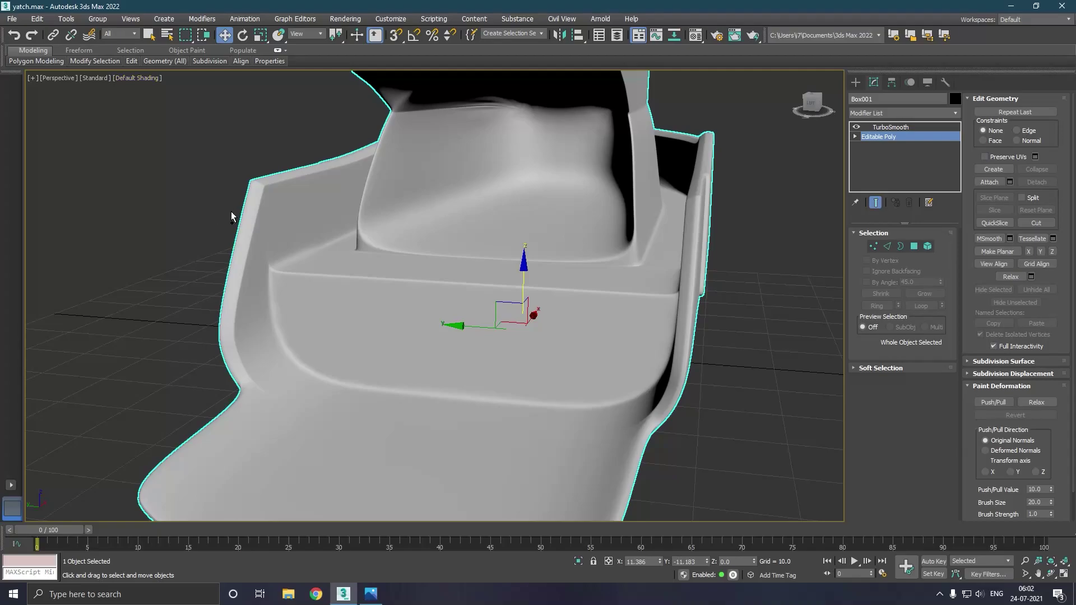
{"action": "scroll", "coordinate": [230, 211], "scroll_direction": "down", "scroll_amount": 2}
{"action": "scroll", "coordinate": [234, 222], "scroll_direction": "down", "scroll_amount": 1}
{"action": "scroll", "coordinate": [230, 225], "scroll_direction": "down", "scroll_amount": 1}
{"action": "scroll", "coordinate": [227, 230], "scroll_direction": "down", "scroll_amount": 2}
{"action": "mouse_move", "coordinate": [225, 232]}
{"action": "middle_mouse_down", "text": "alt"}
{"action": "mouse_move", "coordinate": [187, 240]}
{"action": "mouse_move", "coordinate": [206, 224]}
{"action": "mouse_move", "coordinate": [253, 220]}
{"action": "mouse_move", "coordinate": [307, 242]}
{"action": "mouse_move", "coordinate": [379, 214]}
{"action": "middle_mouse_up", "text": "alt"}
{"action": "scroll", "coordinate": [255, 220], "scroll_direction": "down", "scroll_amount": 2}
{"action": "scroll", "coordinate": [307, 245], "scroll_direction": "down", "scroll_amount": 3}
{"action": "mouse_move", "coordinate": [307, 247]}
{"action": "middle_mouse_down", "text": "alt"}
{"action": "mouse_move", "coordinate": [407, 259]}
{"action": "mouse_move", "coordinate": [298, 272]}
{"action": "mouse_move", "coordinate": [321, 278]}
{"action": "mouse_move", "coordinate": [493, 274]}
{"action": "middle_mouse_up", "text": "alt"}
{"action": "scroll", "coordinate": [407, 259], "scroll_direction": "up", "scroll_amount": 3}
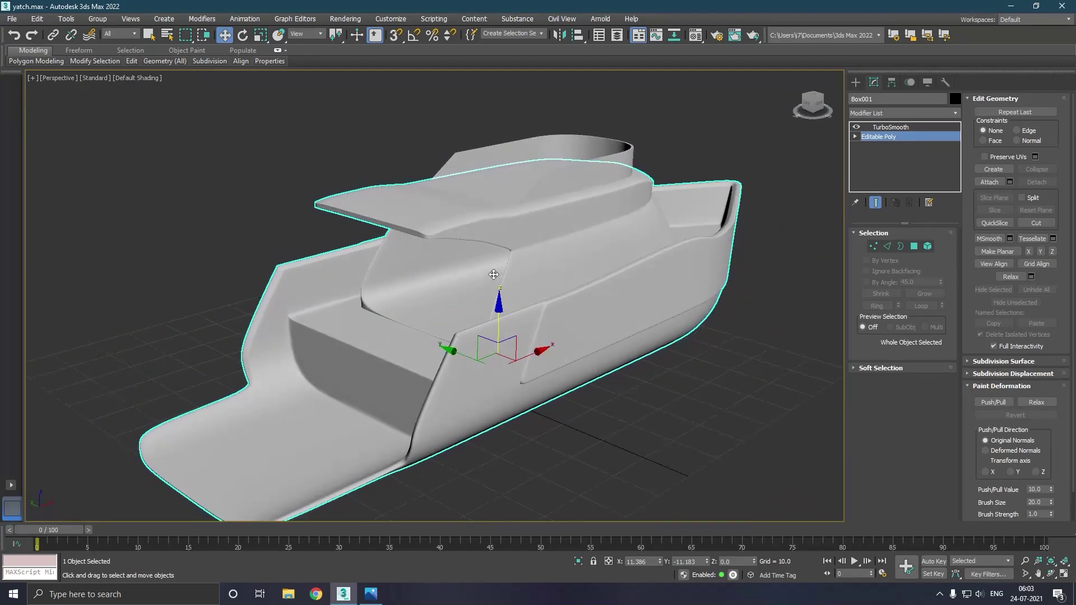
{"action": "left_click", "coordinate": [876, 203]}
{"action": "left_click", "coordinate": [146, 79]}
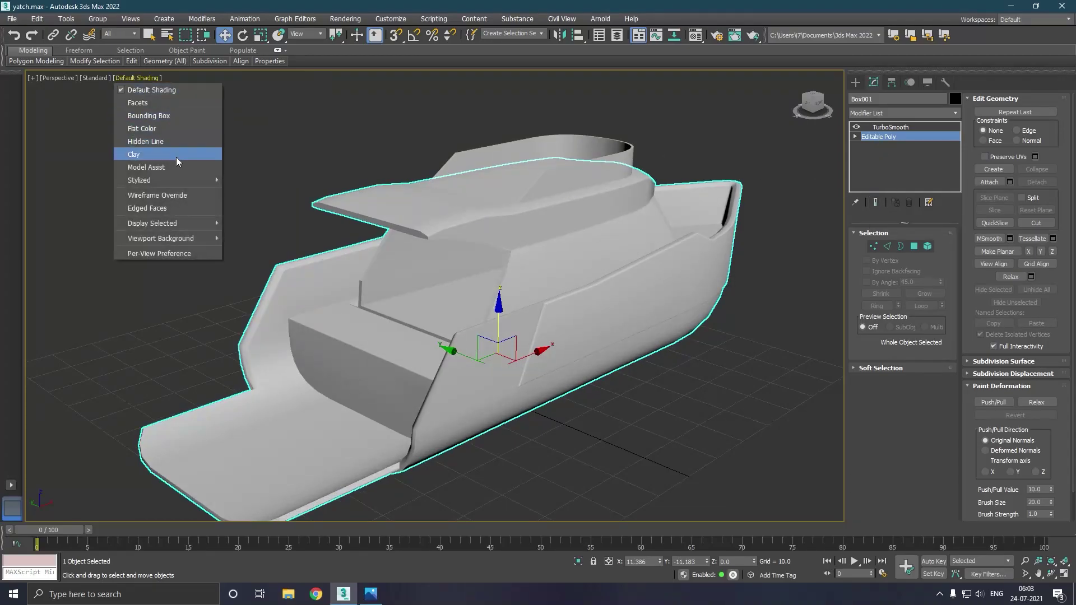
{"action": "left_click", "coordinate": [208, 208]}
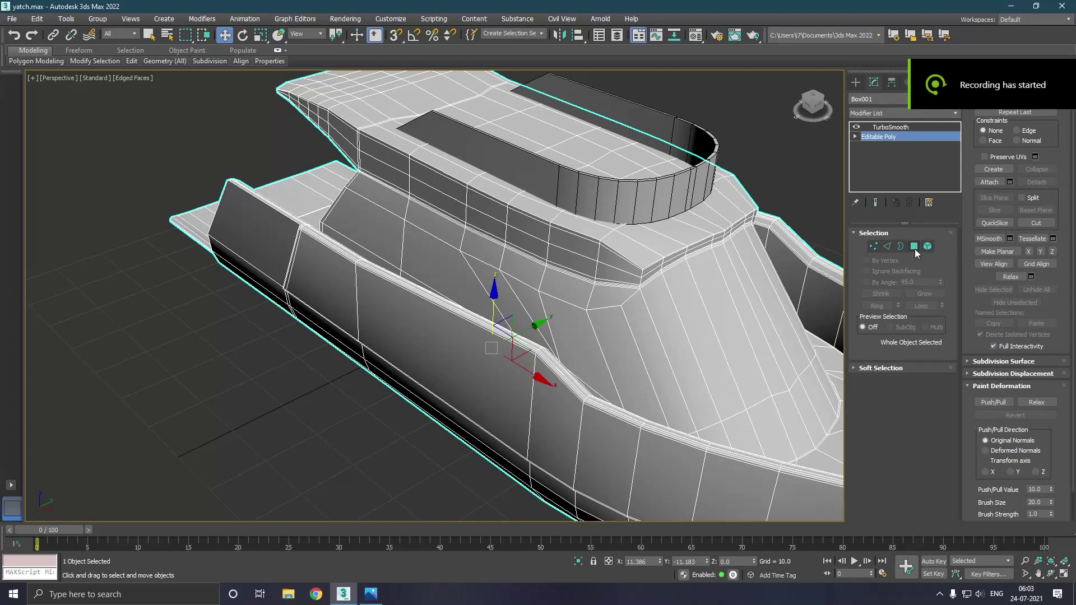
In Polygon mode, select the first strips of the sloped deck panel ahead of the cabin.
{"action": "left_click", "coordinate": [914, 247]}
{"action": "left_click", "coordinate": [720, 359]}
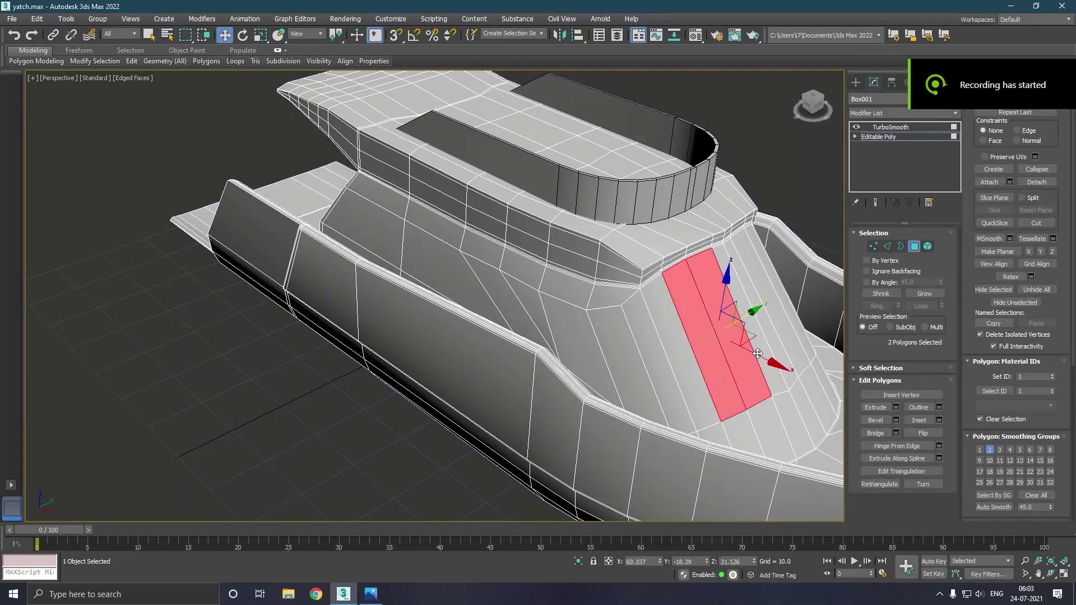
{"action": "left_click", "coordinate": [762, 349], "text": "ctrl"}
{"action": "middle_click_drag", "start_coordinate": [768, 345], "coordinate": [626, 371], "text": "alt"}
{"action": "scroll", "coordinate": [736, 405], "scroll_direction": "up", "scroll_amount": 2}
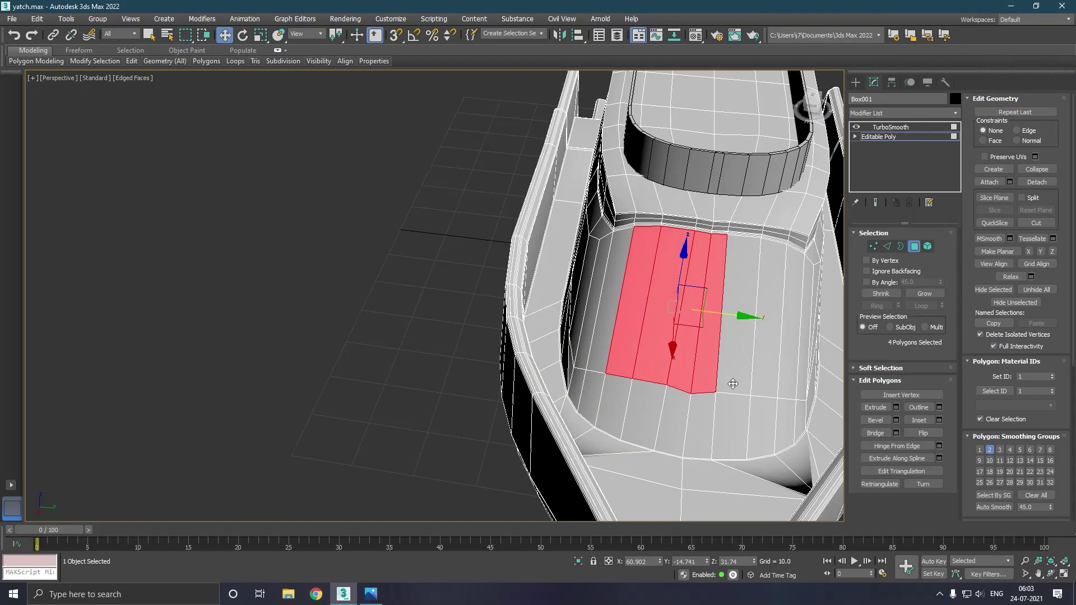
{"action": "left_click", "coordinate": [733, 383], "text": "ctrl"}
{"action": "left_click", "coordinate": [792, 391], "text": "ctrl"}
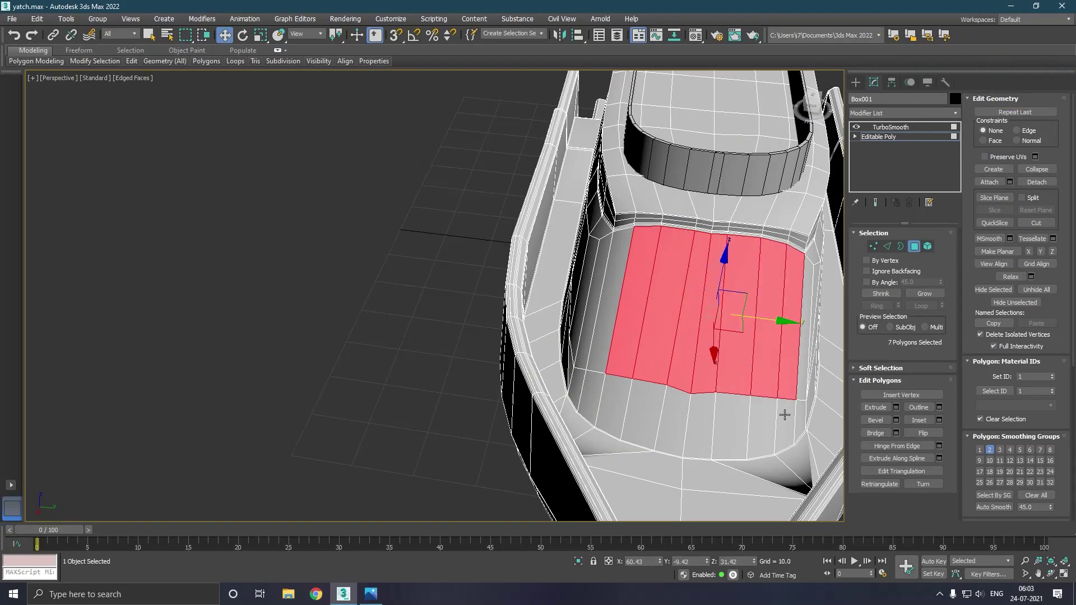
{"action": "left_click", "coordinate": [785, 415], "text": "ctrl"}
{"action": "left_click", "coordinate": [767, 419], "text": "ctrl"}
Extend the selection across the lower-left, left and right edge polygons to 20 panel polygons.
{"action": "left_click", "coordinate": [698, 429], "text": "ctrl"}
{"action": "left_click", "coordinate": [675, 425], "text": "ctrl"}
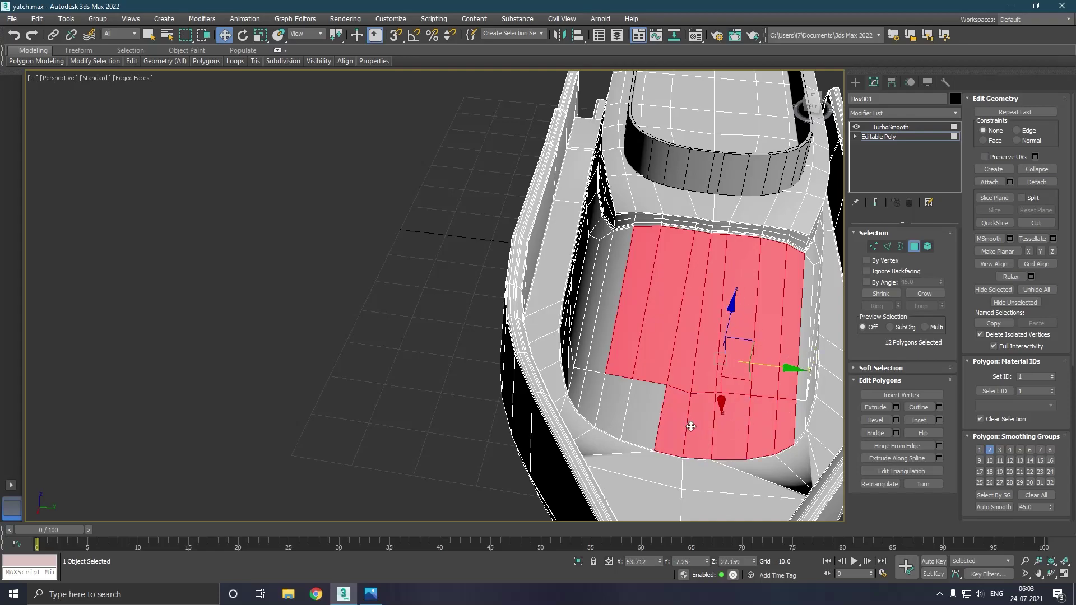
{"action": "left_click", "coordinate": [653, 417], "text": "ctrl"}
{"action": "left_click", "coordinate": [623, 404], "text": "ctrl"}
{"action": "left_click", "coordinate": [593, 388], "text": "ctrl"}
{"action": "left_click", "coordinate": [586, 384], "text": "ctrl"}
{"action": "left_click", "coordinate": [586, 365], "text": "ctrl"}
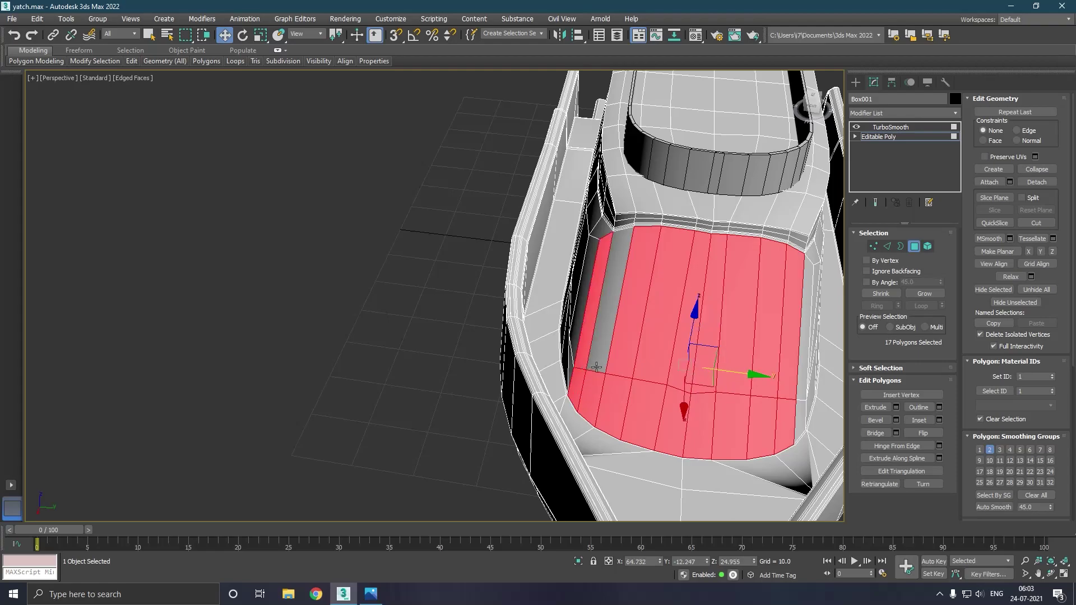
{"action": "left_click", "coordinate": [810, 378], "text": "ctrl"}
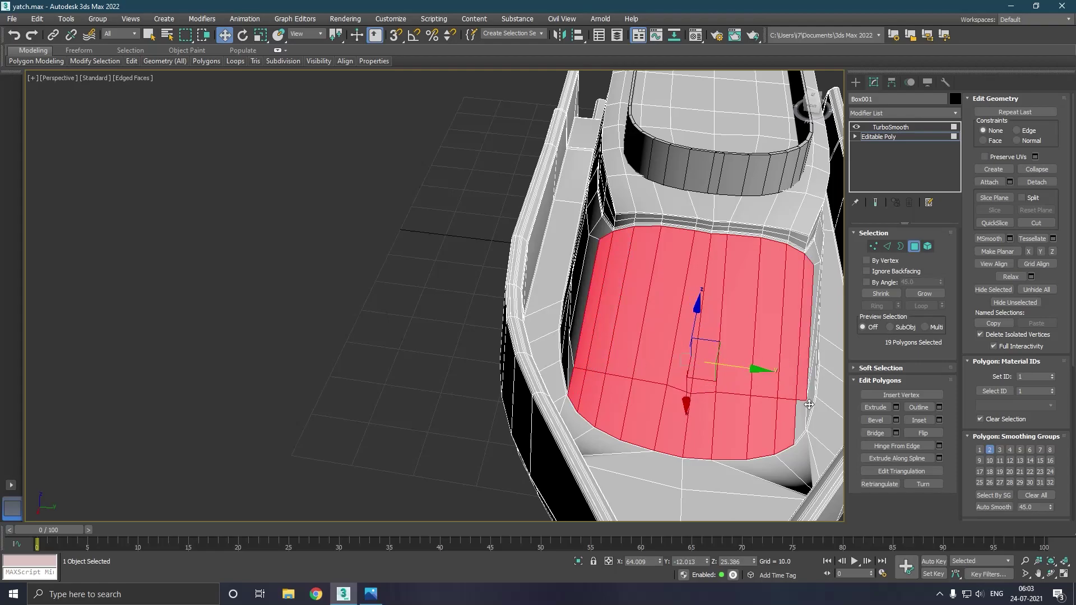
{"action": "left_click", "coordinate": [807, 405], "text": "ctrl"}
{"action": "mouse_move", "coordinate": [795, 398]}
{"action": "middle_mouse_down", "text": "alt"}
{"action": "mouse_move", "coordinate": [723, 404]}
{"action": "mouse_move", "coordinate": [692, 439]}
{"action": "mouse_move", "coordinate": [774, 432]}
{"action": "mouse_move", "coordinate": [572, 433]}
{"action": "middle_mouse_up", "text": "alt"}
{"action": "middle_click_drag", "start_coordinate": [653, 415], "coordinate": [715, 410], "text": "alt"}
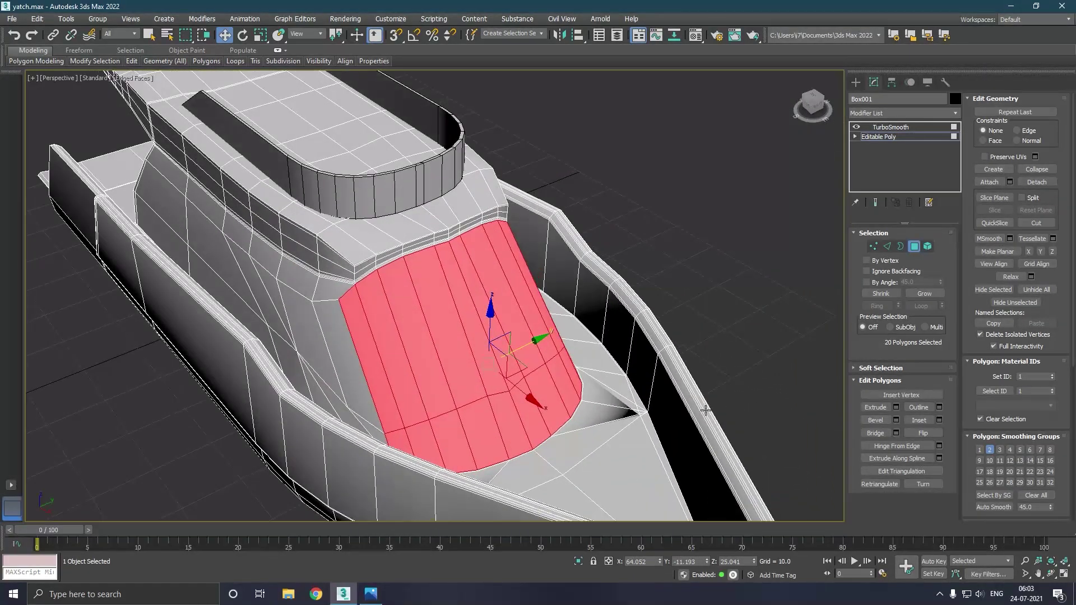
{"action": "left_click", "coordinate": [940, 421]}
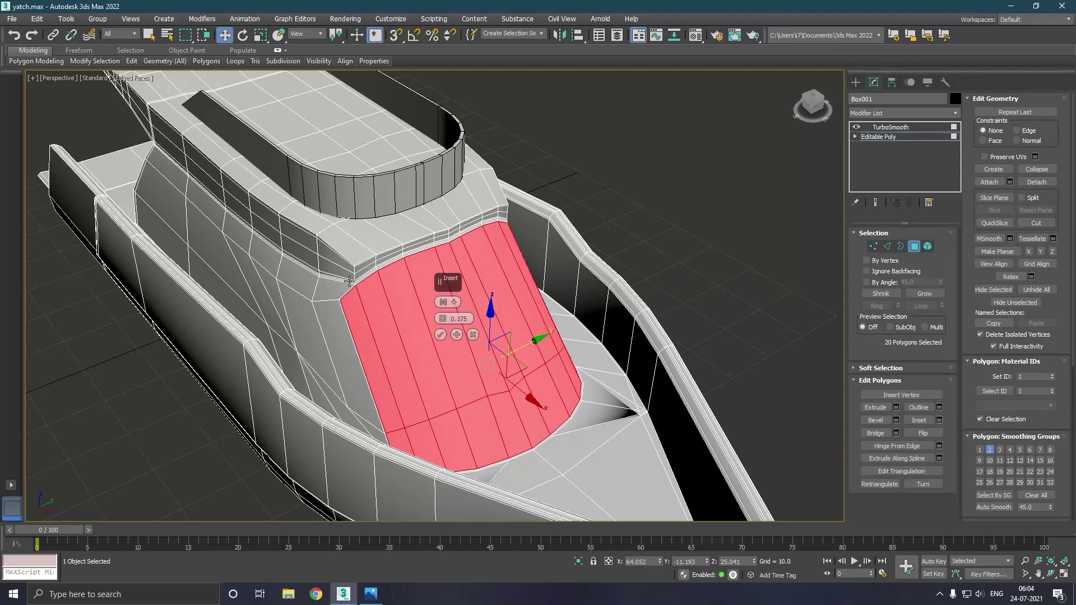
Inset the 20 cabin-front polygons by 0.335 and extrude them to -1.162 as a recess.
{"action": "scroll", "coordinate": [350, 281], "scroll_direction": "up", "scroll_amount": 3}
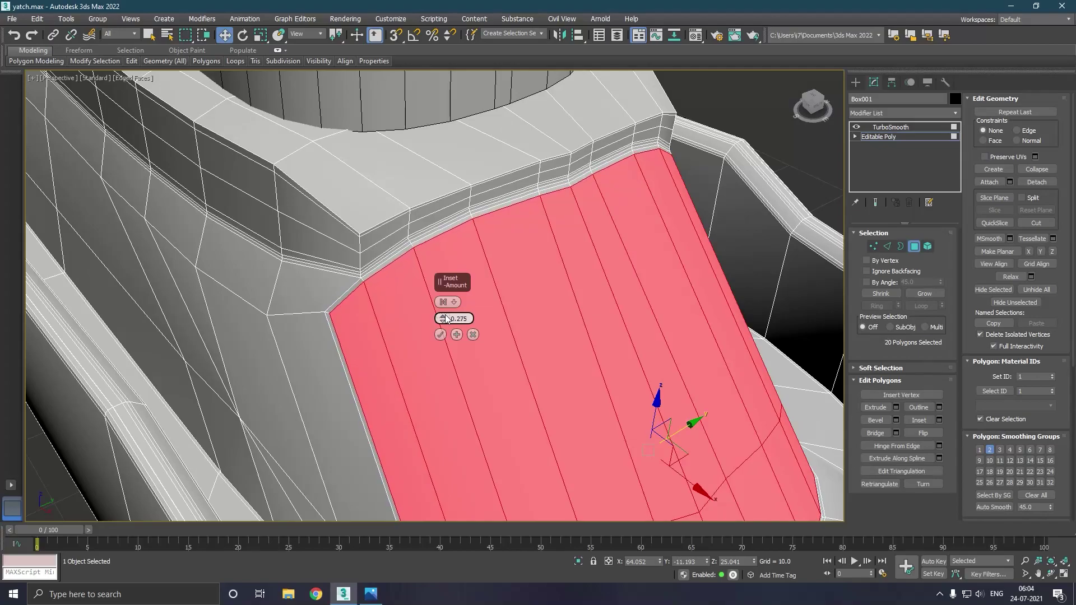
{"action": "left_click", "coordinate": [441, 335]}
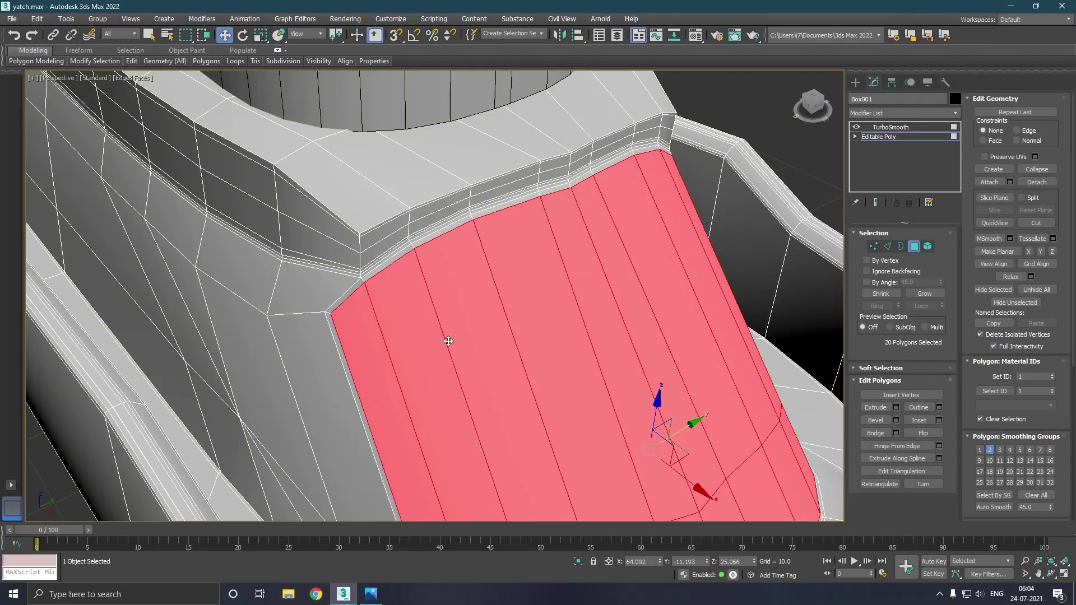
{"action": "left_click", "coordinate": [897, 407]}
{"action": "left_click_drag", "start_coordinate": [442, 318], "coordinate": [444, 358]}
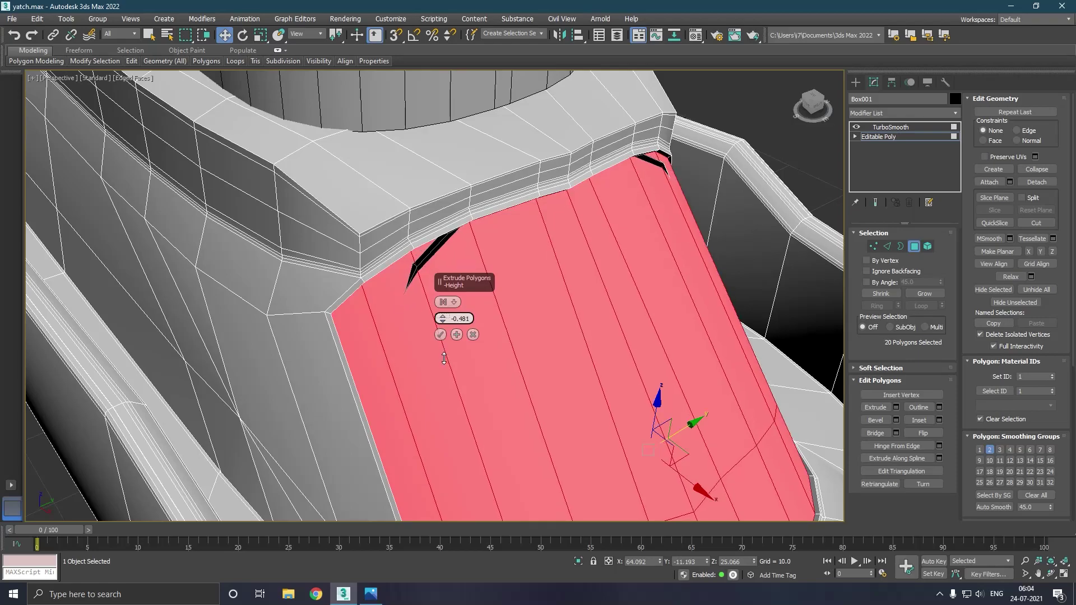
{"action": "middle_click_drag", "start_coordinate": [444, 359], "coordinate": [464, 421], "text": "alt"}
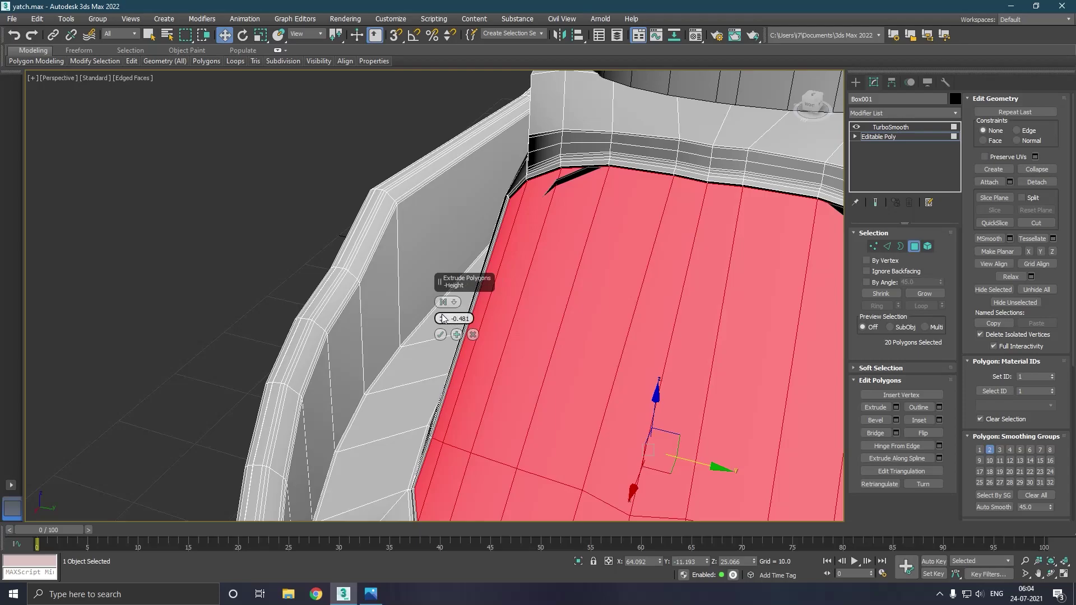
{"action": "left_click_drag", "start_coordinate": [442, 320], "coordinate": [444, 330]}
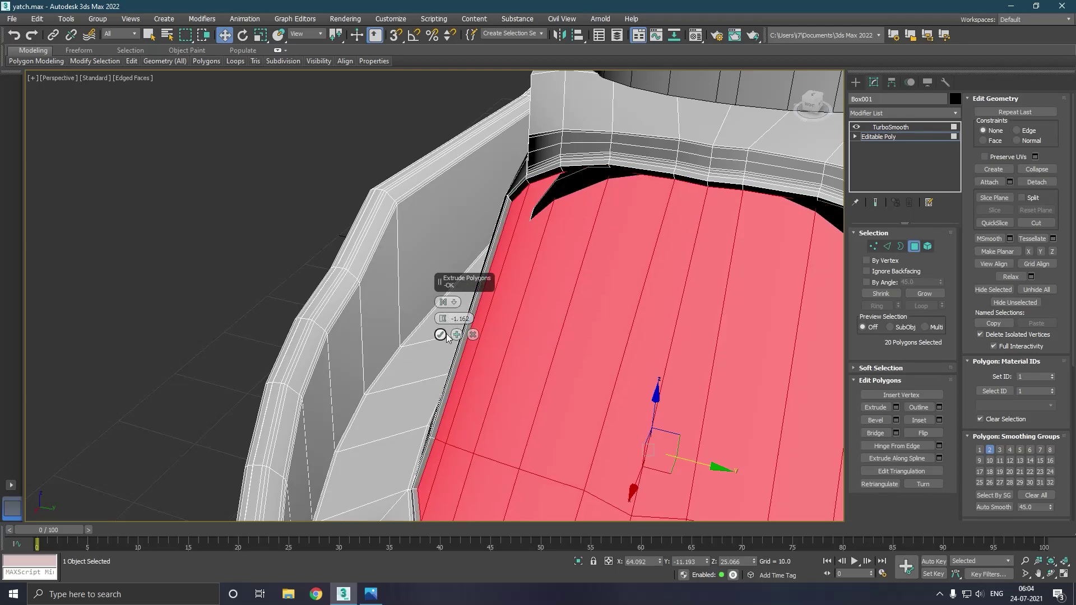
{"action": "left_click", "coordinate": [440, 335]}
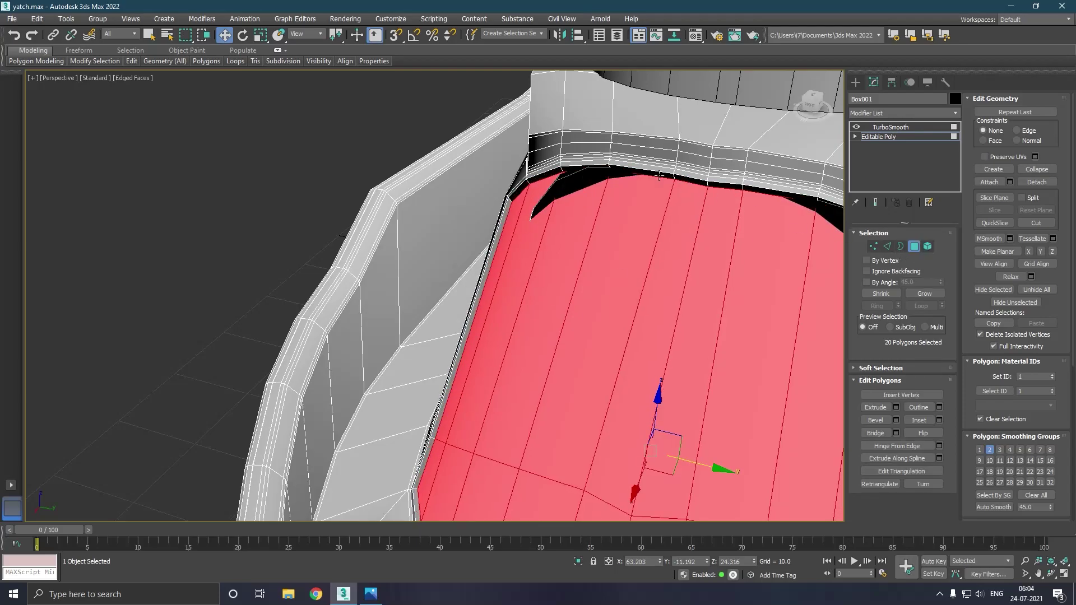
{"action": "left_click", "coordinate": [594, 186]}
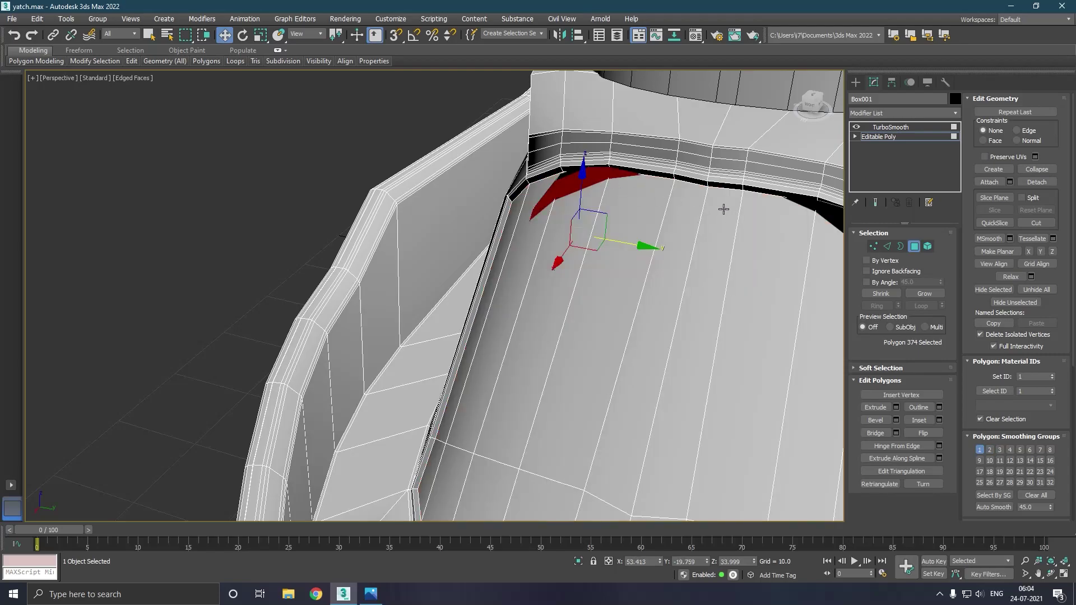
Add three cockpit wall polygons to the polygon selection.
{"action": "mouse_move", "coordinate": [730, 210]}
{"action": "middle_mouse_down", "text": "alt"}
{"action": "mouse_move", "coordinate": [690, 168]}
{"action": "mouse_move", "coordinate": [714, 194]}
{"action": "middle_mouse_up", "text": "alt"}
{"action": "scroll", "coordinate": [690, 168], "scroll_direction": "down", "scroll_amount": 5}
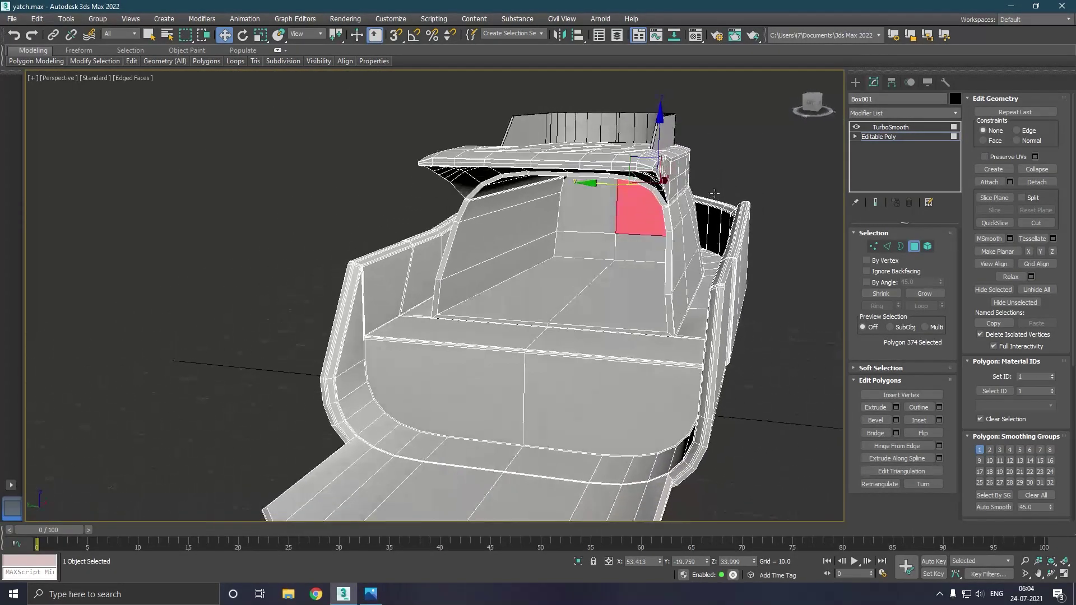
{"action": "left_click", "coordinate": [641, 242], "text": "ctrl"}
{"action": "left_click", "coordinate": [600, 246], "text": "ctrl"}
{"action": "left_click", "coordinate": [605, 218], "text": "ctrl"}
{"action": "mouse_move", "coordinate": [638, 205]}
{"action": "middle_mouse_down", "text": "alt"}
{"action": "mouse_move", "coordinate": [622, 185]}
{"action": "mouse_move", "coordinate": [632, 202]}
{"action": "middle_mouse_up", "text": "alt"}
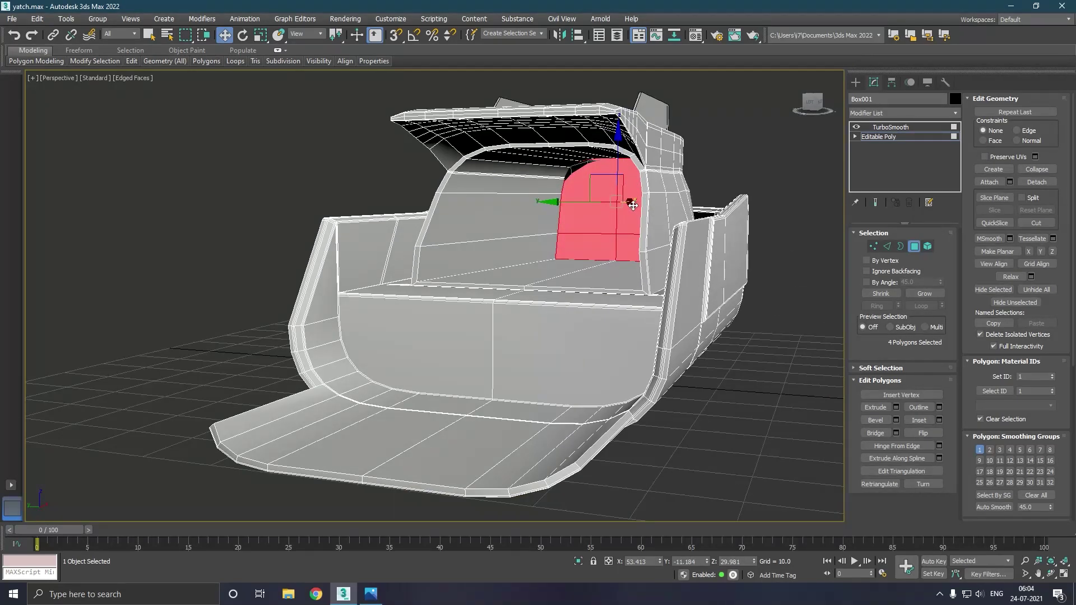
{"action": "middle_click_drag", "start_coordinate": [622, 203], "coordinate": [760, 127], "text": "alt"}
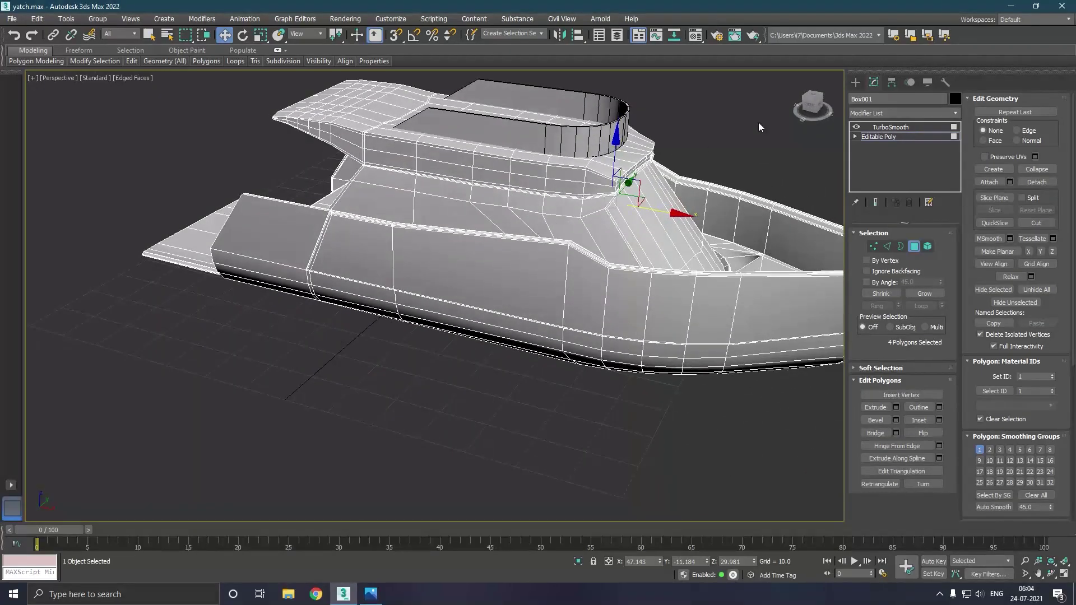
Preview the TurboSmoothed bow and cabin, then return to the unsmoothed cage in Edge mode.
{"action": "left_click", "coordinate": [894, 139]}
{"action": "left_click", "coordinate": [875, 202]}
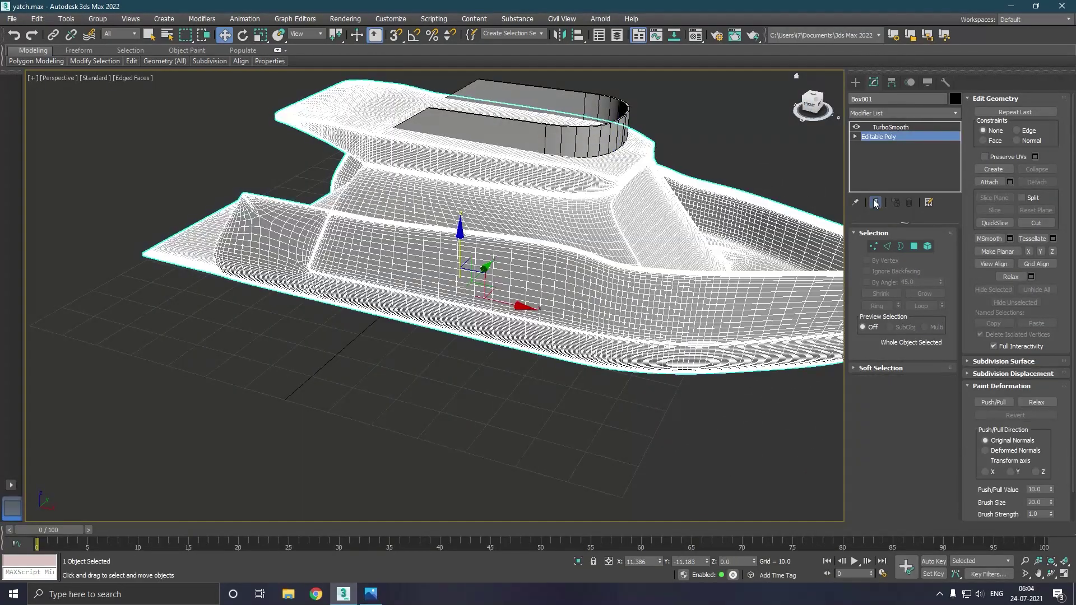
{"action": "middle_click_drag", "start_coordinate": [690, 227], "coordinate": [659, 232], "text": "alt"}
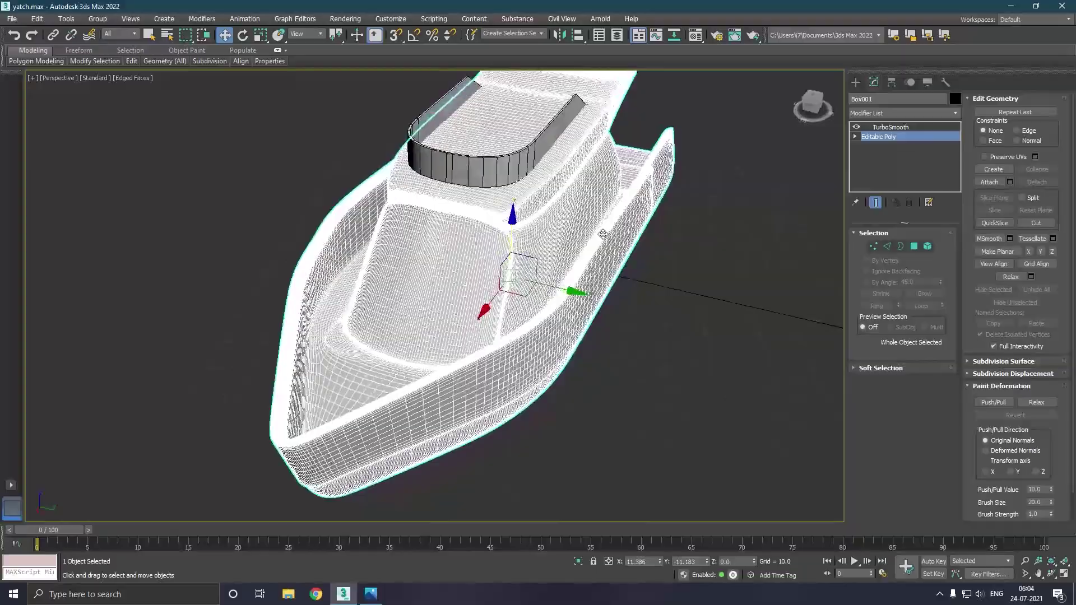
{"action": "scroll", "coordinate": [477, 217], "scroll_direction": "up", "scroll_amount": 2}
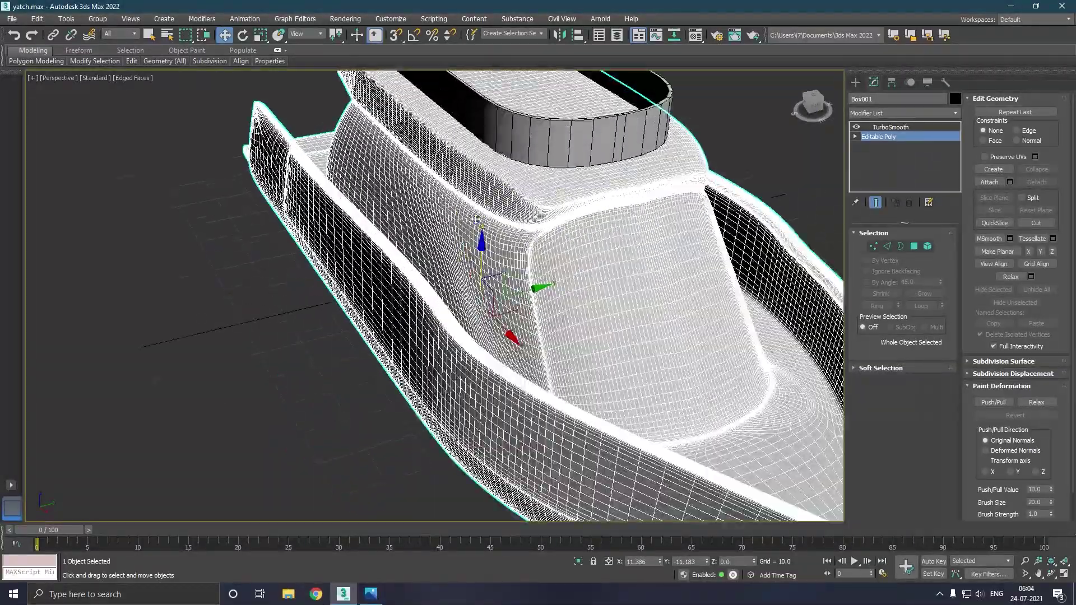
{"action": "scroll", "coordinate": [477, 217], "scroll_direction": "up", "scroll_amount": 2}
{"action": "scroll", "coordinate": [476, 236], "scroll_direction": "up", "scroll_amount": 2}
{"action": "scroll", "coordinate": [476, 236], "scroll_direction": "up", "scroll_amount": 2}
{"action": "middle_click_drag", "start_coordinate": [476, 236], "coordinate": [663, 209], "text": "alt"}
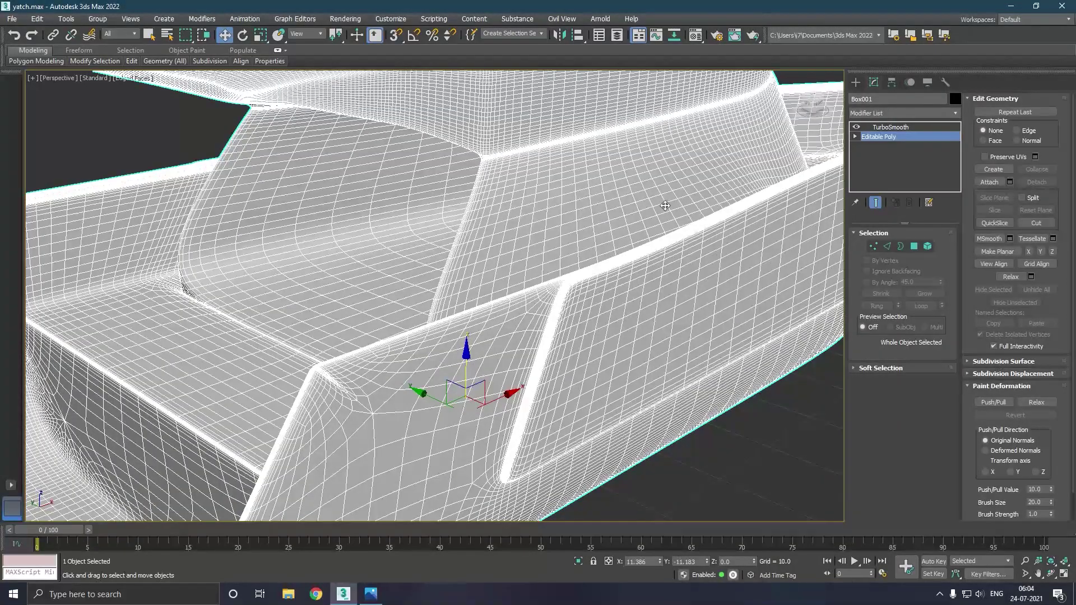
{"action": "left_click", "coordinate": [879, 202]}
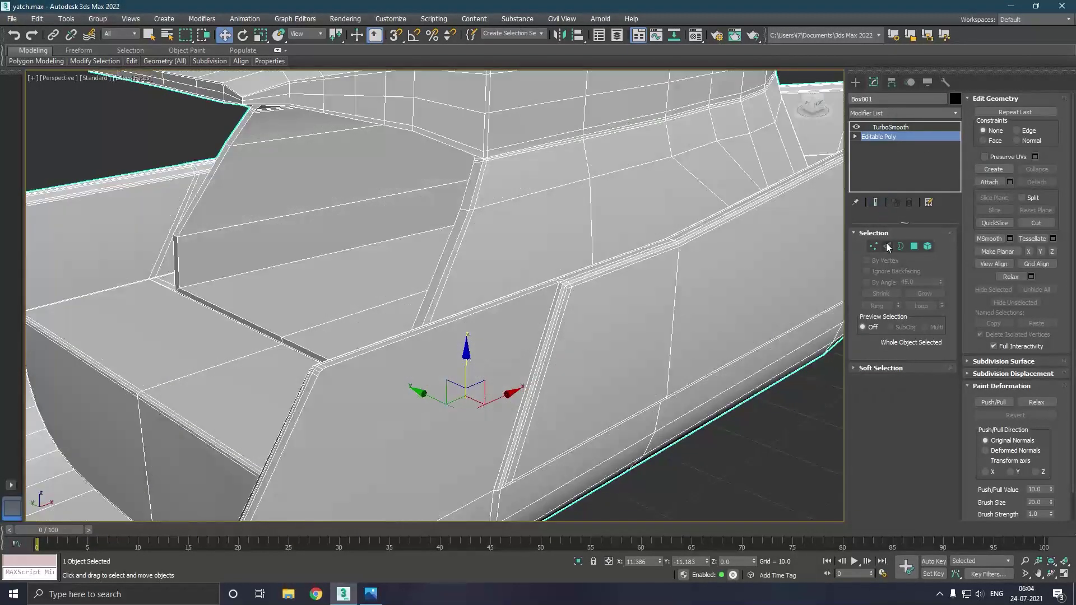
{"action": "left_click", "coordinate": [887, 246]}
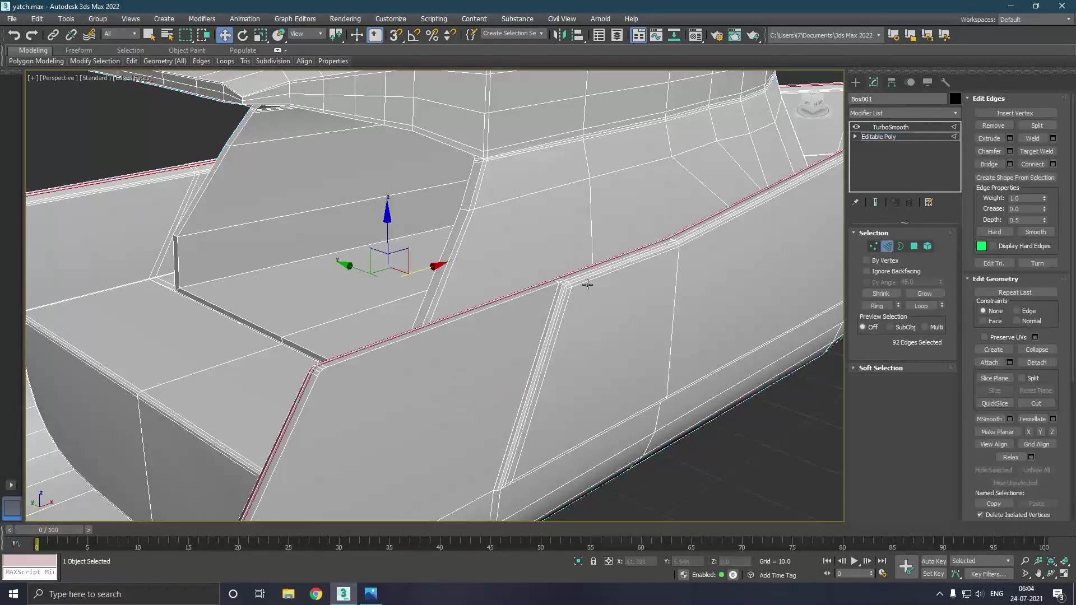
Chamfer the cabin side panel's border loop by 0.202, doubling 20 edges to 40, and check it smoothed.
{"action": "double_click", "coordinate": [234, 319]}
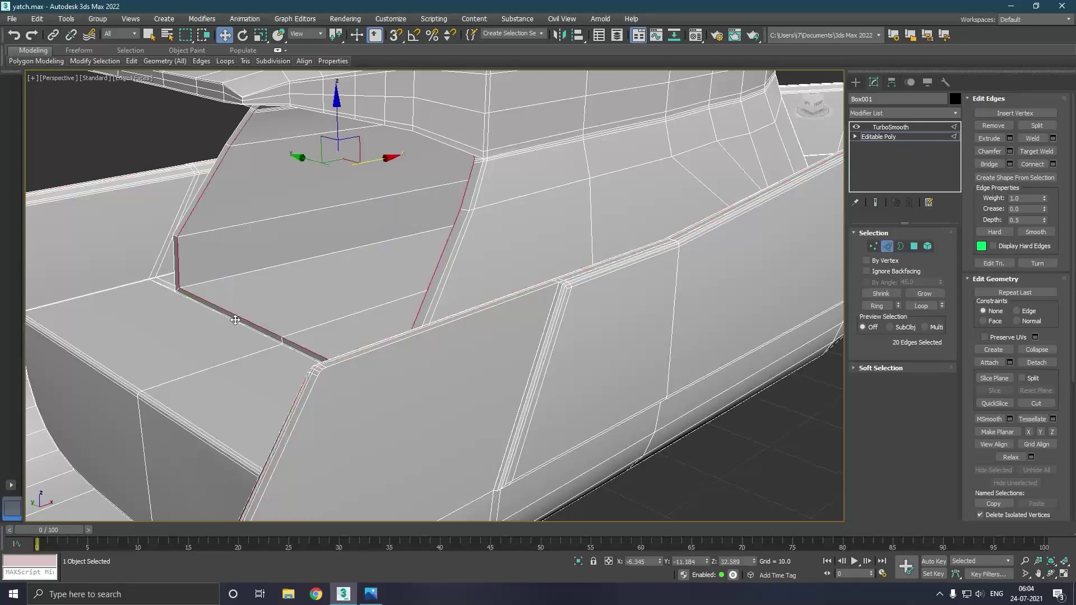
{"action": "left_click", "coordinate": [1010, 152]}
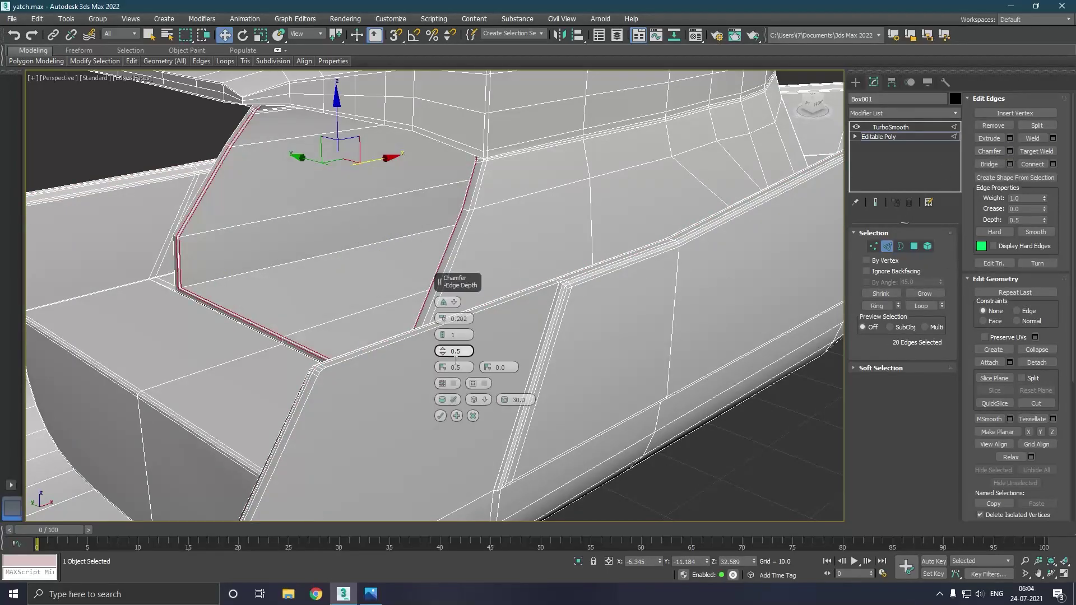
{"action": "left_click", "coordinate": [441, 418]}
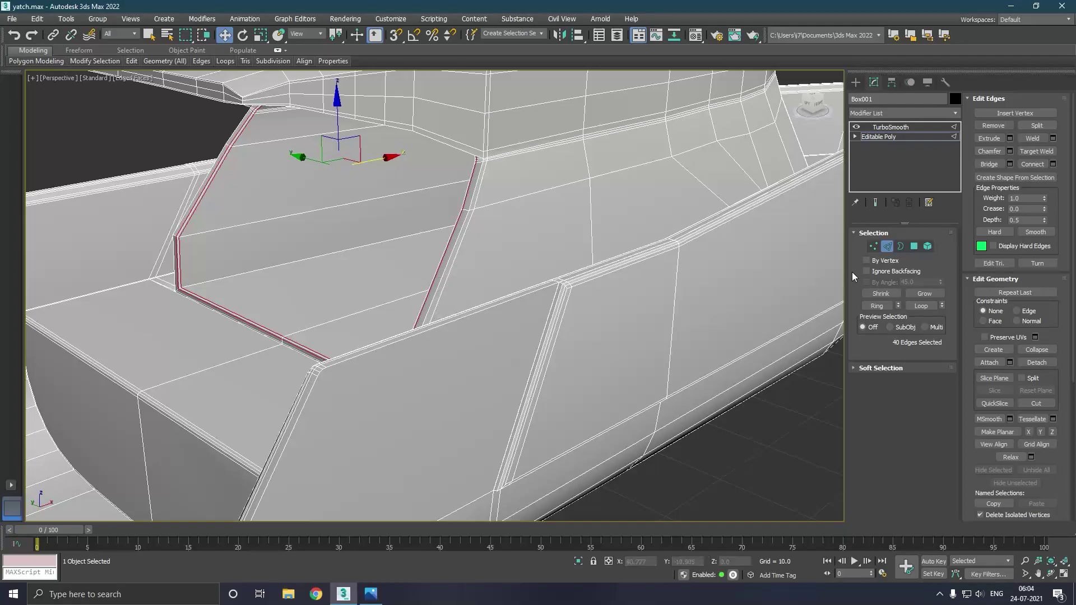
{"action": "left_click", "coordinate": [874, 203]}
{"action": "left_click", "coordinate": [876, 203]}
{"action": "left_click", "coordinate": [914, 246]}
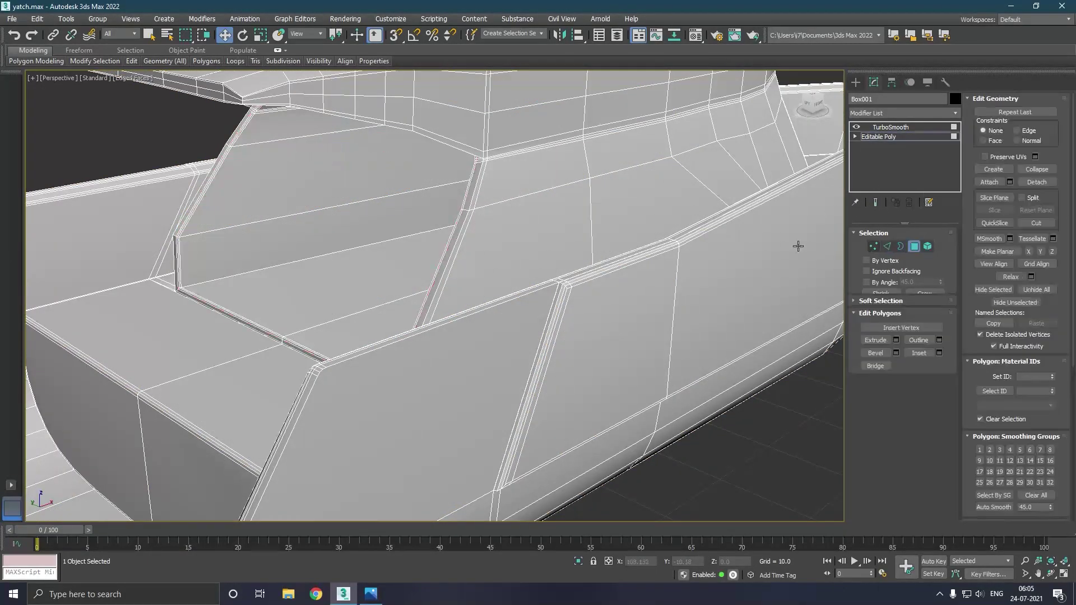
Select the side-deck polygon beside the cabin plus two adjacent triangular polygons.
{"action": "left_click", "coordinate": [586, 212]}
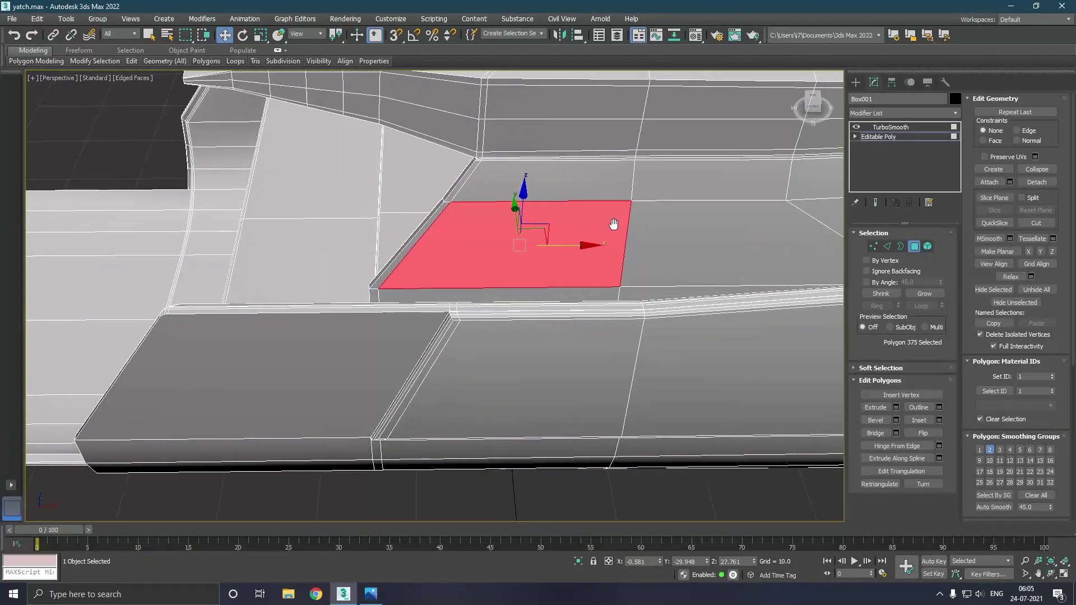
{"action": "middle_click_drag", "start_coordinate": [616, 223], "coordinate": [393, 257], "text": "alt"}
{"action": "scroll", "coordinate": [493, 246], "scroll_direction": "down", "scroll_amount": 3}
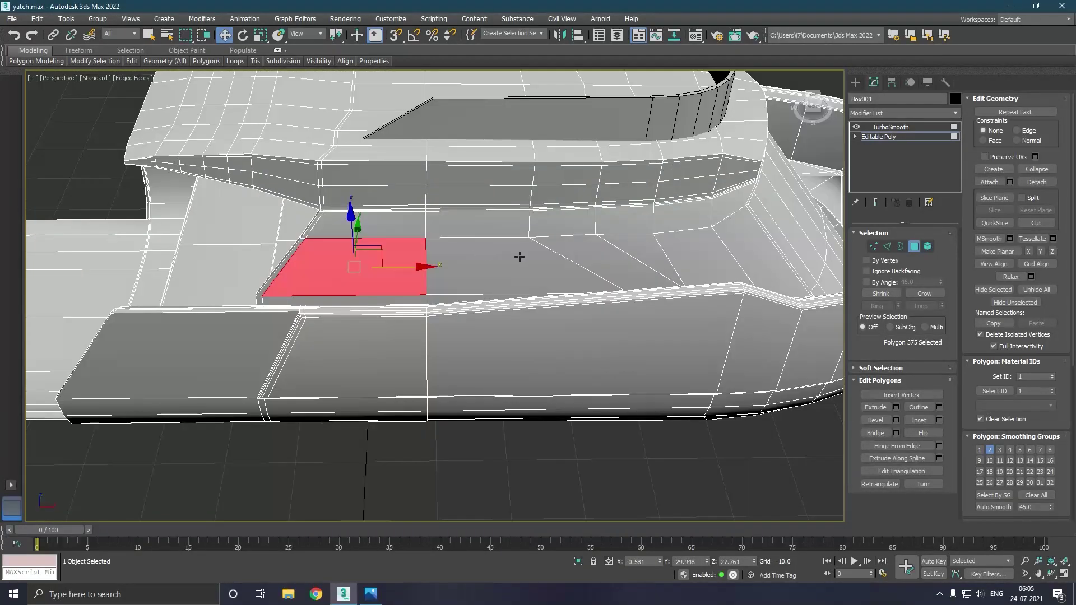
{"action": "middle_click_drag", "start_coordinate": [517, 255], "coordinate": [504, 288], "text": "alt"}
{"action": "left_click", "coordinate": [504, 288], "text": "ctrl"}
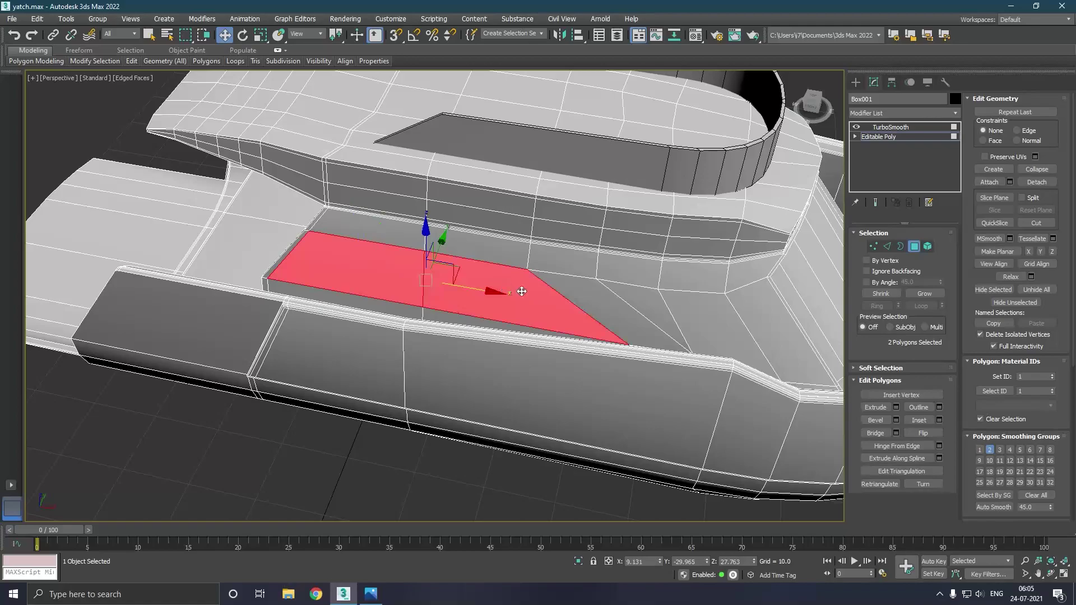
{"action": "left_click", "coordinate": [605, 312], "text": "ctrl"}
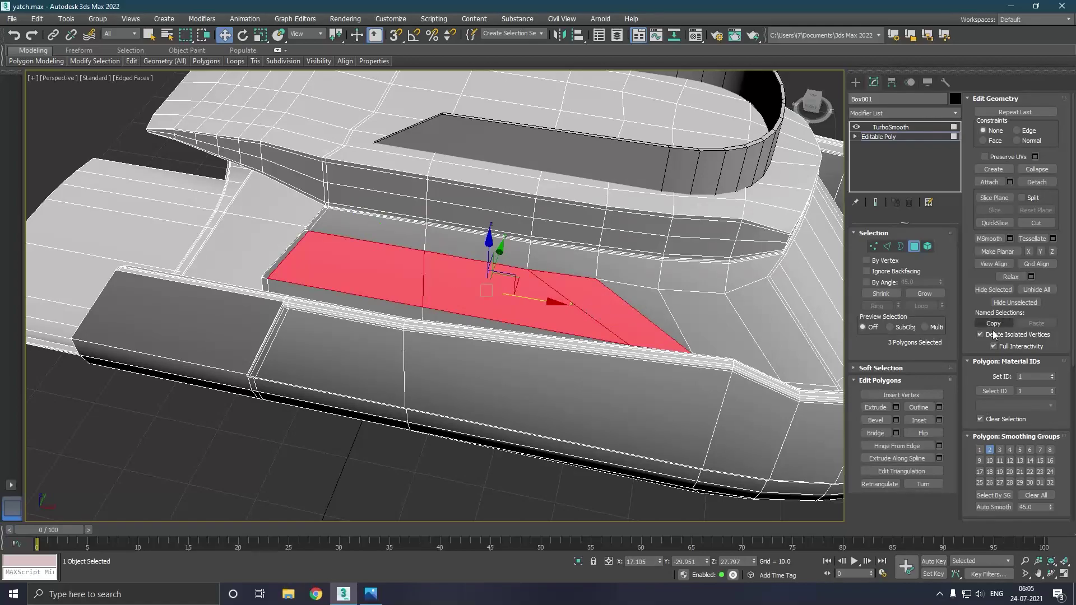
Inset the three side-deck polygons by 0.335 and preview a -1.162 extrusion.
{"action": "left_click", "coordinate": [940, 420]}
{"action": "middle_click_drag", "start_coordinate": [528, 338], "coordinate": [440, 336], "text": "alt"}
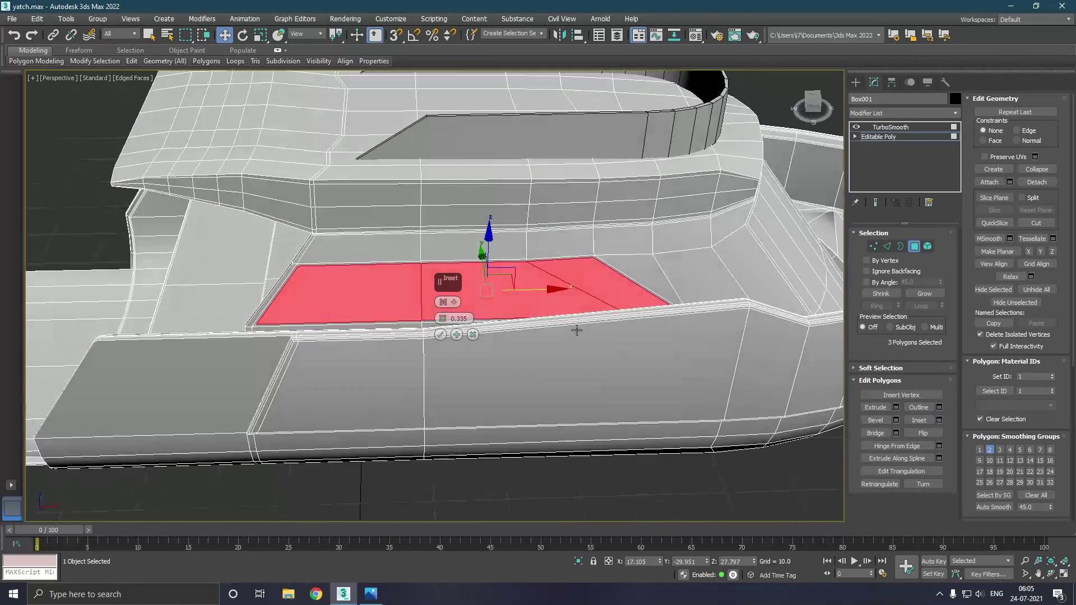
{"action": "left_click", "coordinate": [441, 336]}
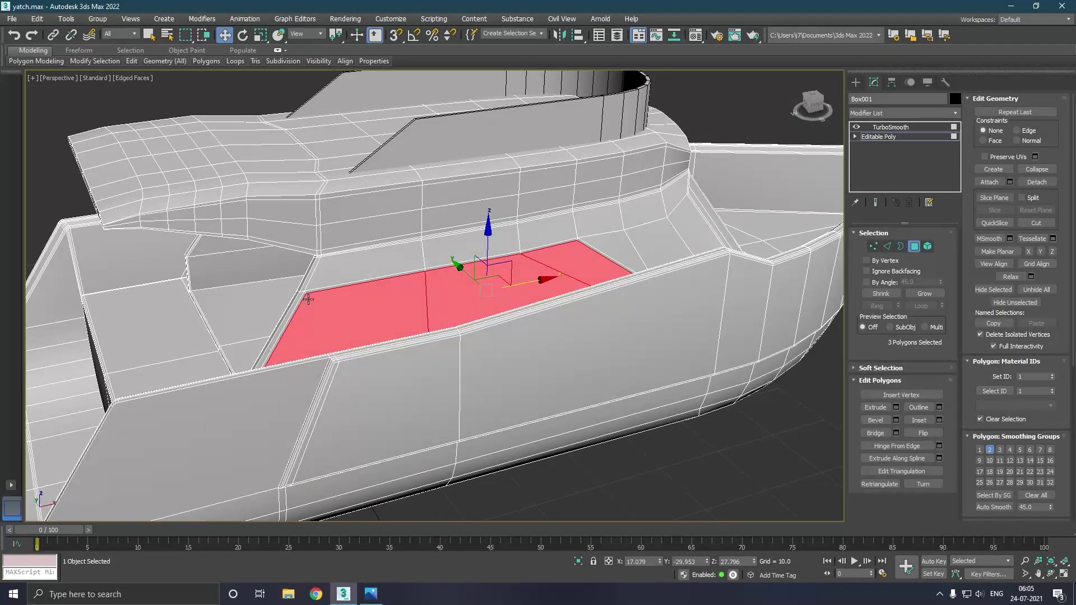
{"action": "scroll", "coordinate": [305, 311], "scroll_direction": "up", "scroll_amount": 3}
{"action": "left_click", "coordinate": [895, 407]}
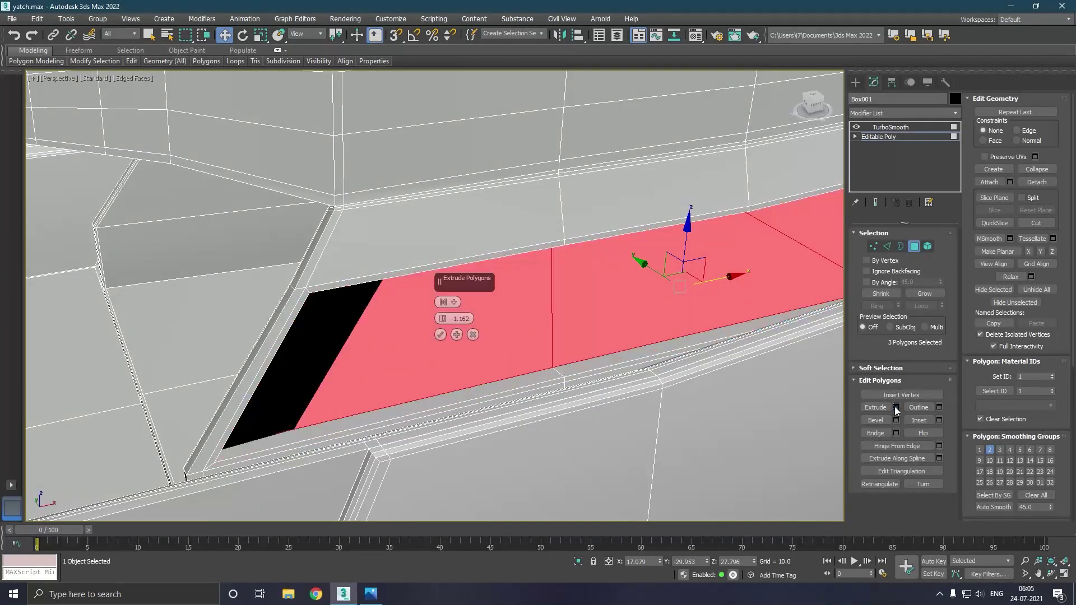
Try the Local Normal and By Polygon extrusion types, then extrude the side panel to -0.441.
{"action": "left_click", "coordinate": [444, 303]}
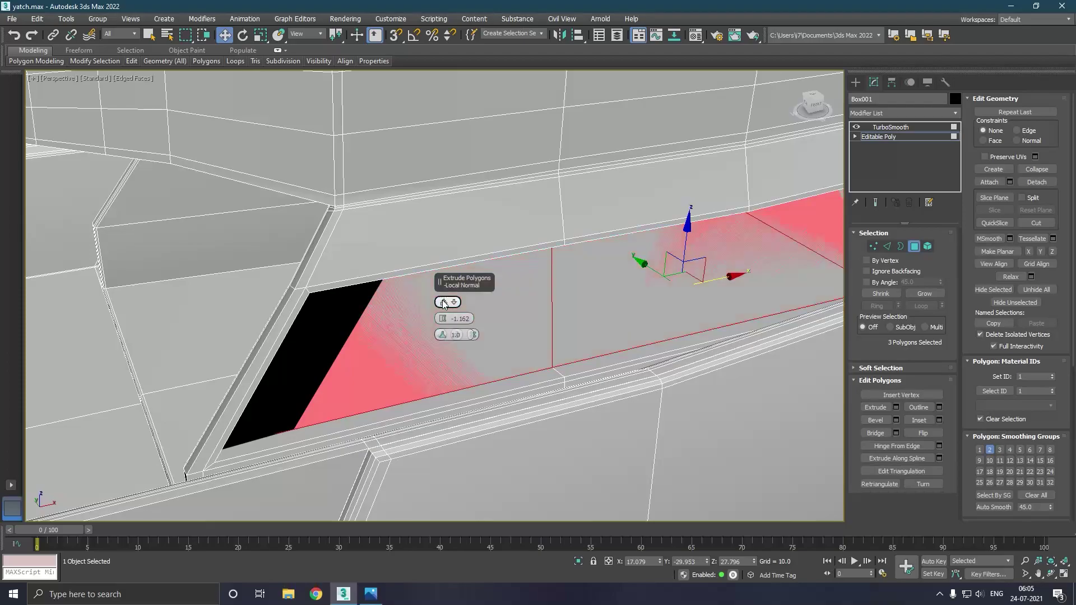
{"action": "left_click", "coordinate": [444, 304]}
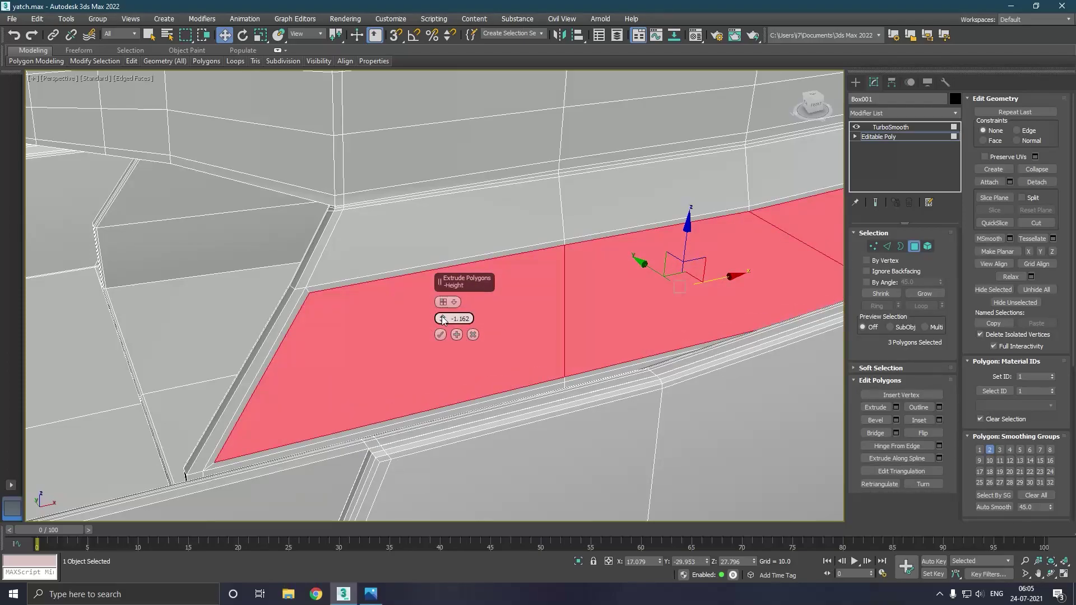
{"action": "left_click_drag", "start_coordinate": [447, 327], "coordinate": [443, 335]}
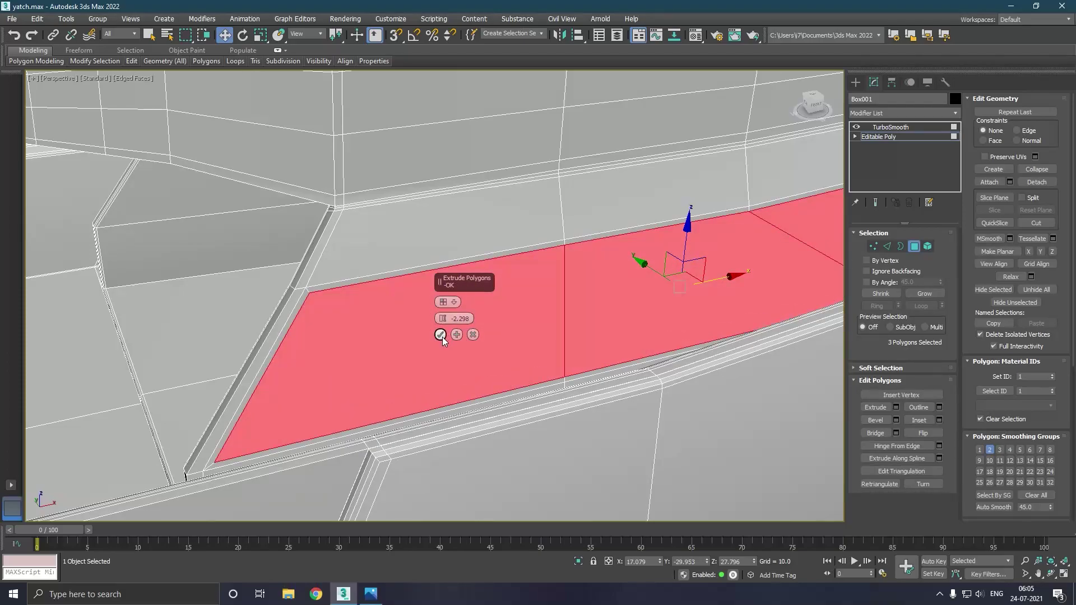
{"action": "middle_click_drag", "start_coordinate": [409, 335], "coordinate": [448, 320], "text": "alt"}
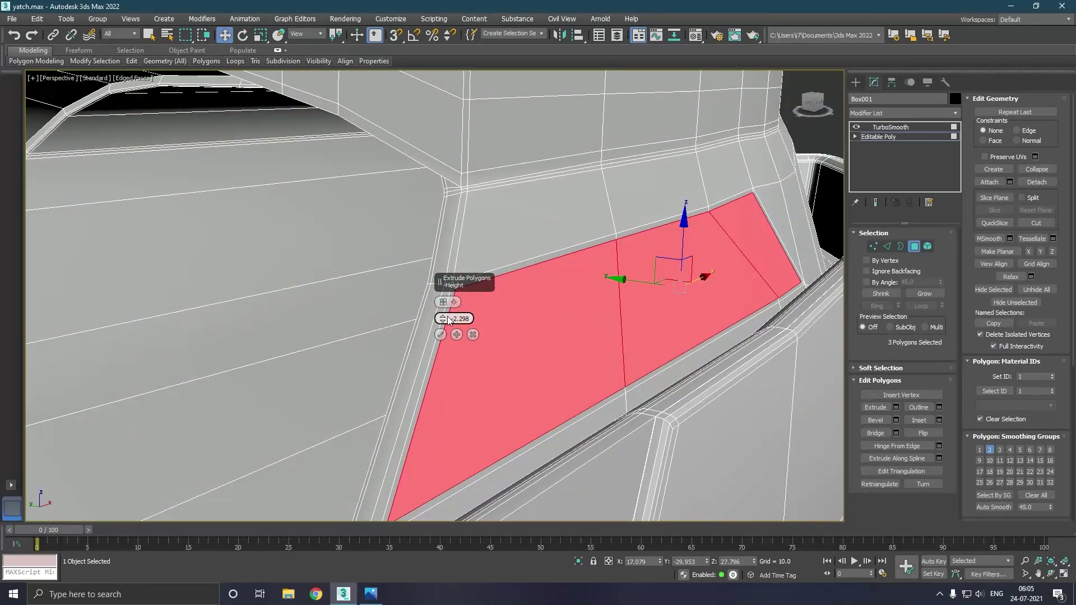
{"action": "left_click", "coordinate": [443, 302]}
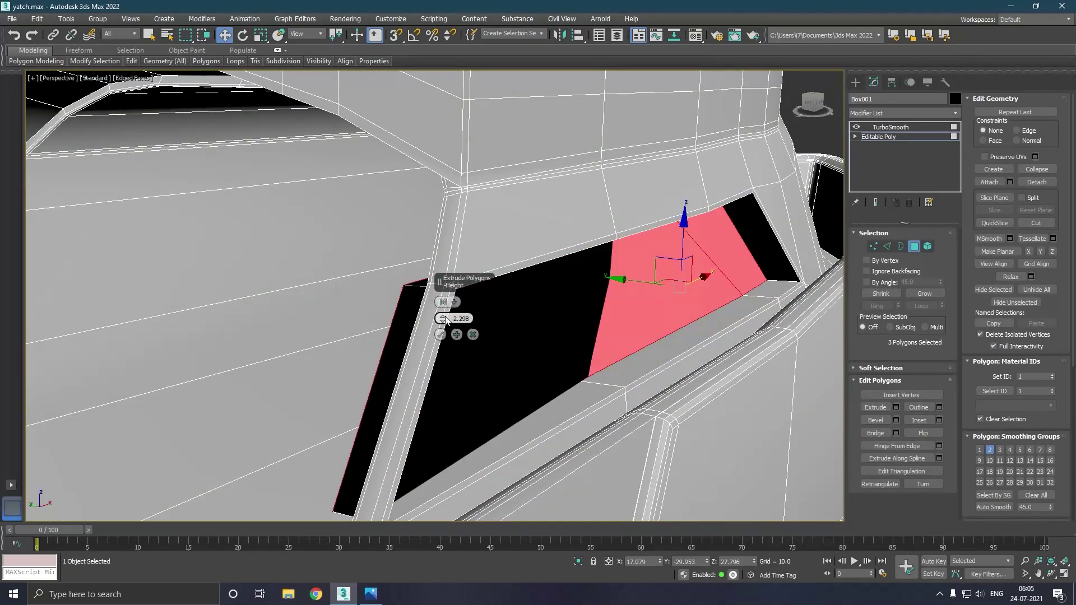
{"action": "left_click_drag", "start_coordinate": [443, 319], "coordinate": [449, 312]}
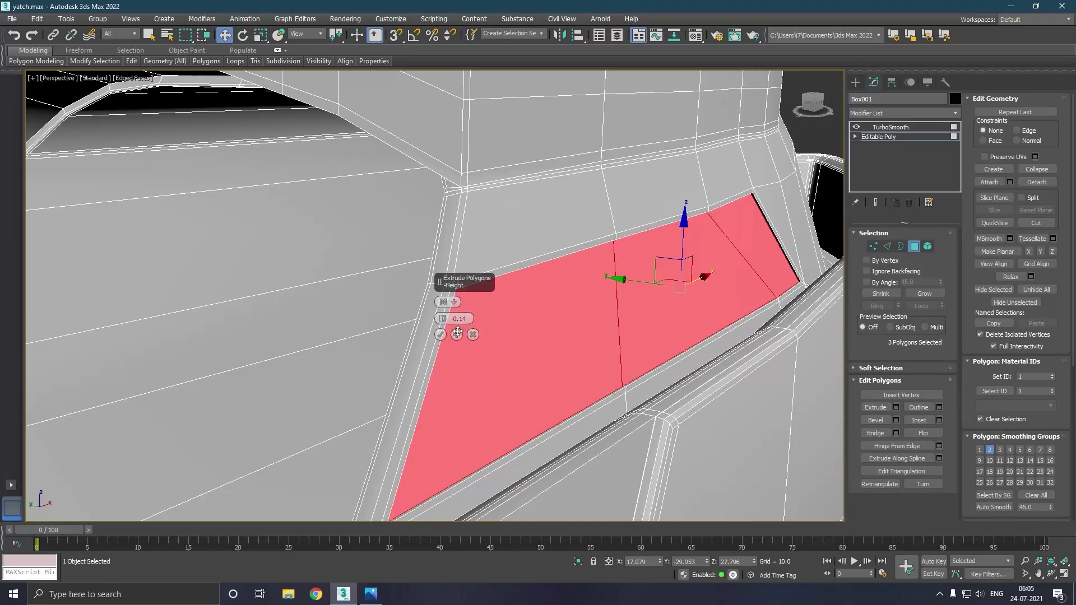
{"action": "left_click_drag", "start_coordinate": [444, 319], "coordinate": [448, 322]}
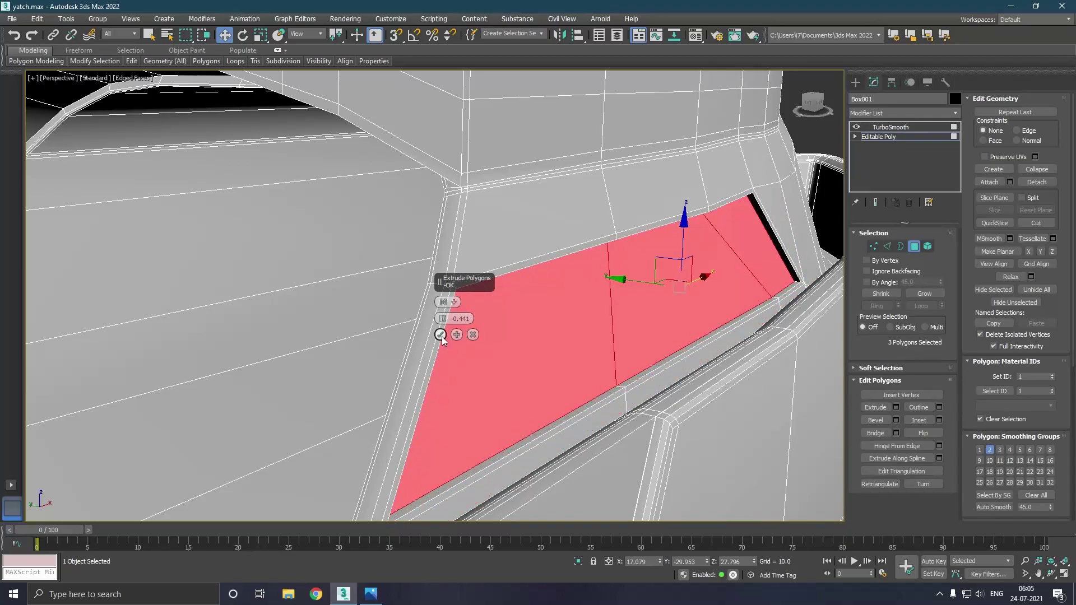
{"action": "left_click", "coordinate": [440, 334]}
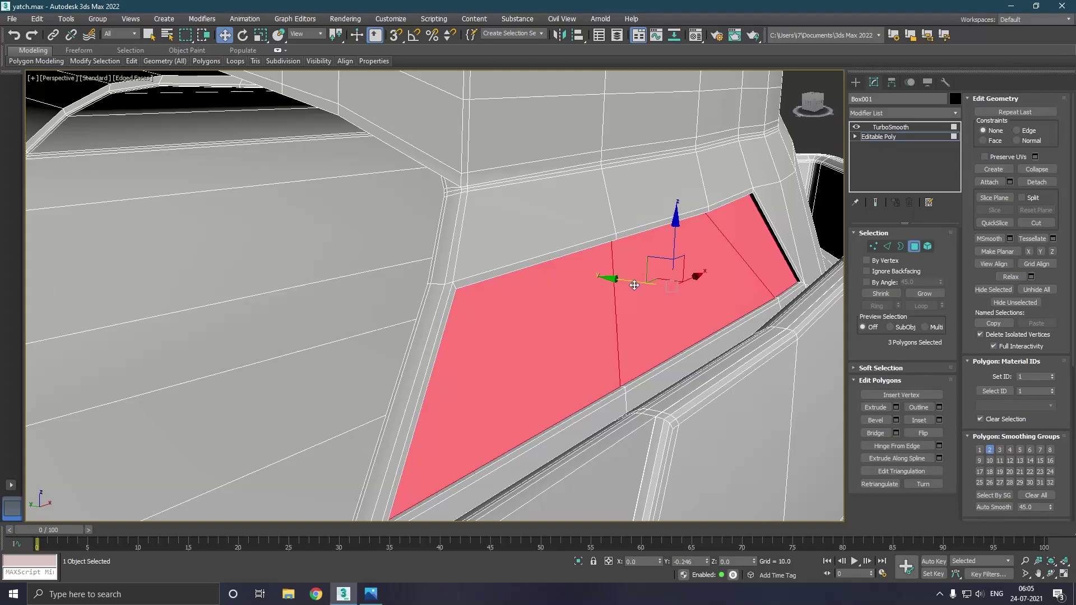
{"action": "left_click_drag", "start_coordinate": [630, 286], "coordinate": [729, 288]}
{"action": "scroll", "coordinate": [729, 288], "scroll_direction": "down", "scroll_amount": 5}
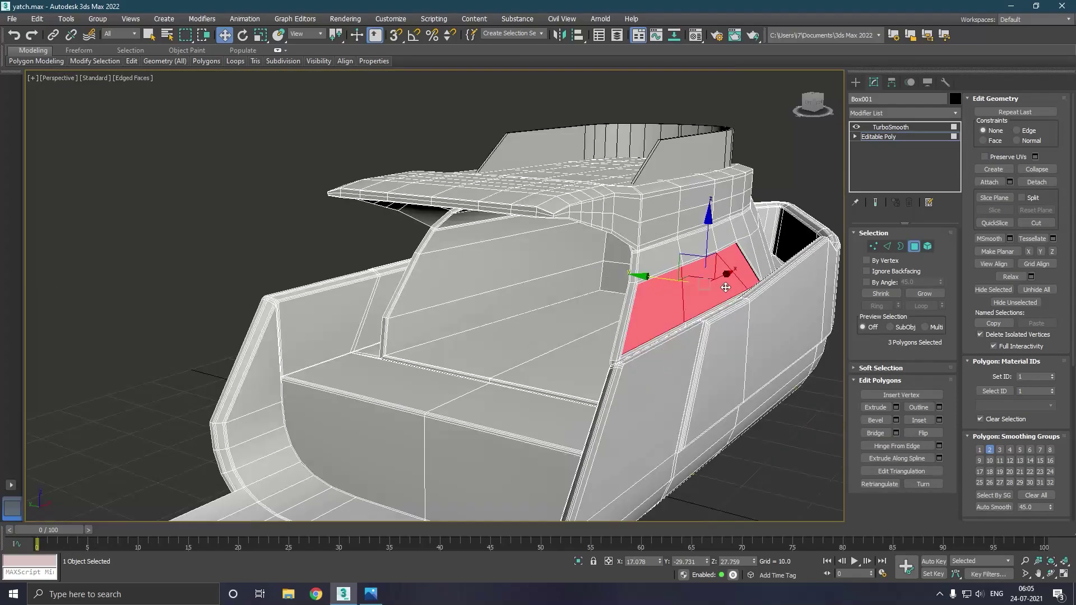
Select the opposite deck panel, inset it by 0.335 and extrude it to -0.441.
{"action": "middle_click_drag", "start_coordinate": [728, 288], "coordinate": [788, 303], "text": "alt"}
{"action": "left_click_drag", "start_coordinate": [673, 364], "coordinate": [581, 326]}
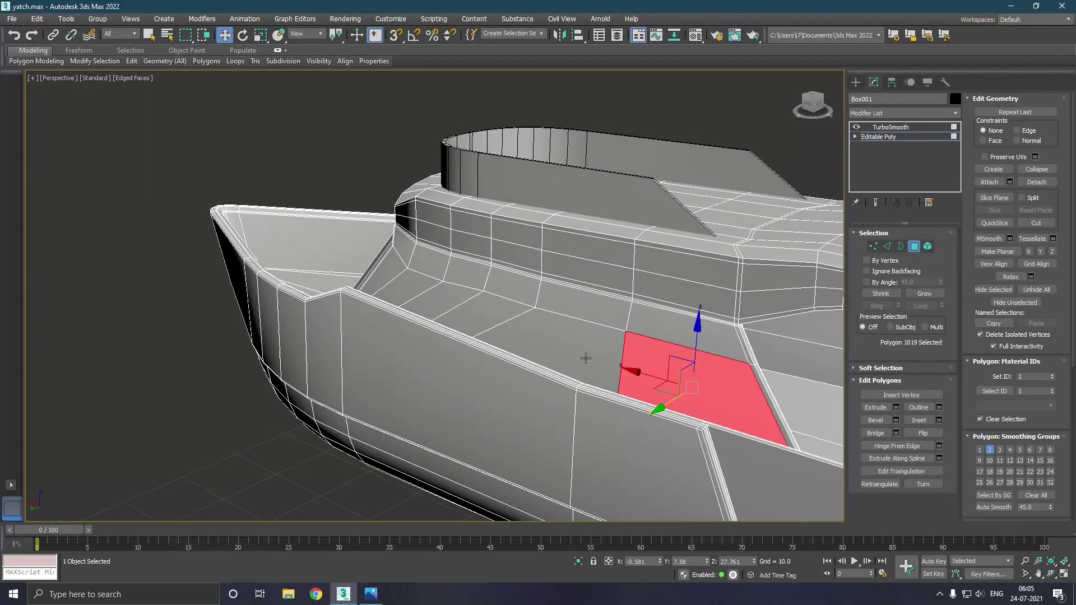
{"action": "middle_click_drag", "start_coordinate": [581, 326], "coordinate": [586, 335], "text": "alt"}
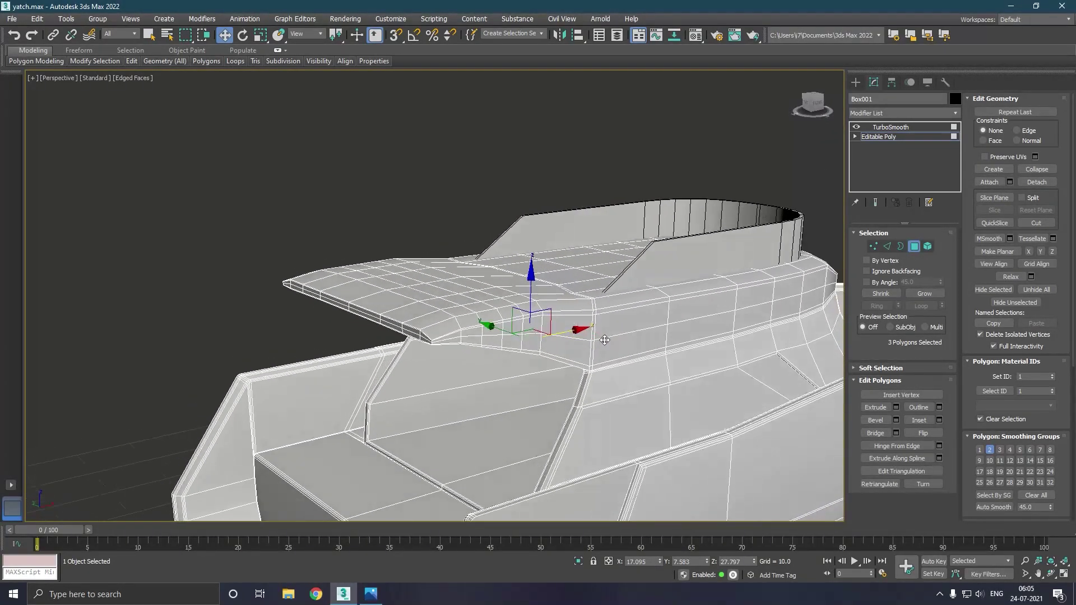
{"action": "middle_click_drag", "start_coordinate": [586, 335], "coordinate": [843, 395], "text": "alt"}
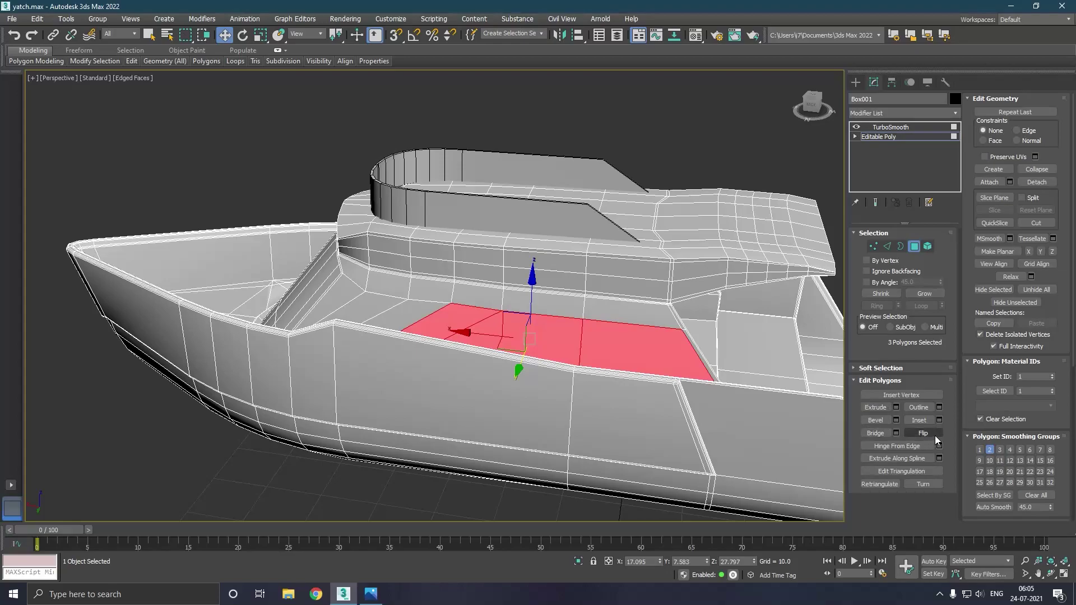
{"action": "left_click", "coordinate": [939, 421]}
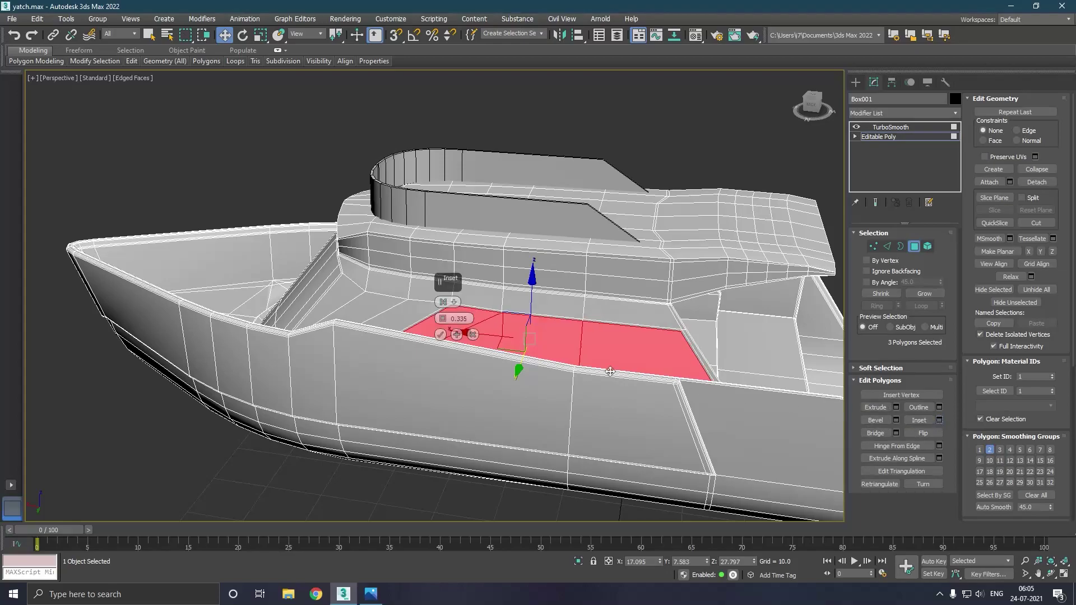
{"action": "left_click", "coordinate": [440, 335]}
{"action": "left_click", "coordinate": [897, 407]}
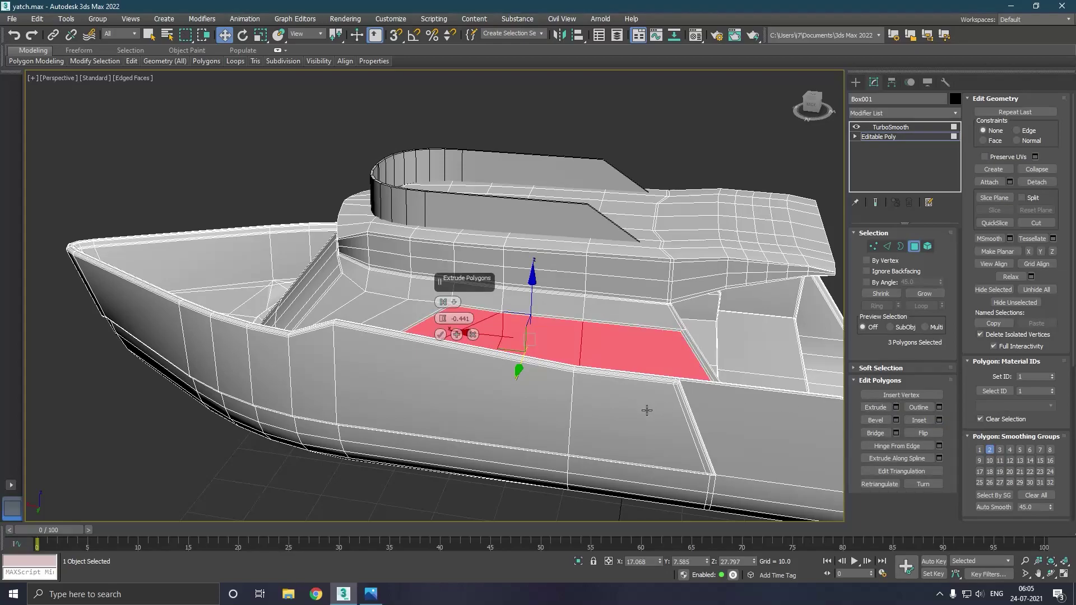
{"action": "middle_click_drag", "start_coordinate": [647, 410], "coordinate": [632, 401], "text": "alt"}
{"action": "scroll", "coordinate": [642, 400], "scroll_direction": "up", "scroll_amount": 4}
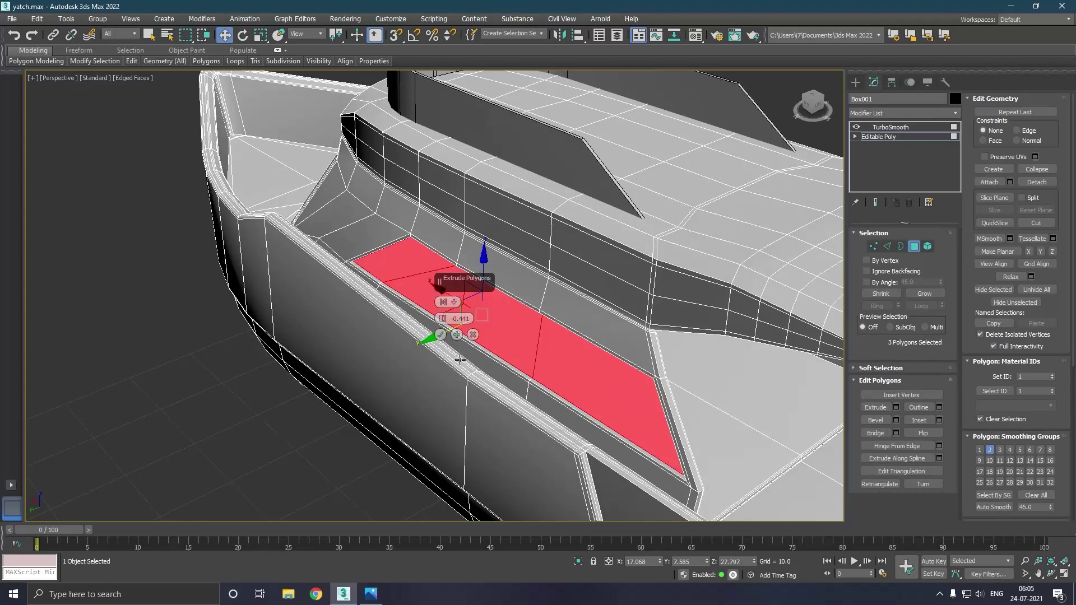
{"action": "left_click", "coordinate": [441, 335]}
Add a thin 0.215 inset border to the recessed panel.
{"action": "scroll", "coordinate": [490, 357], "scroll_direction": "up", "scroll_amount": 2}
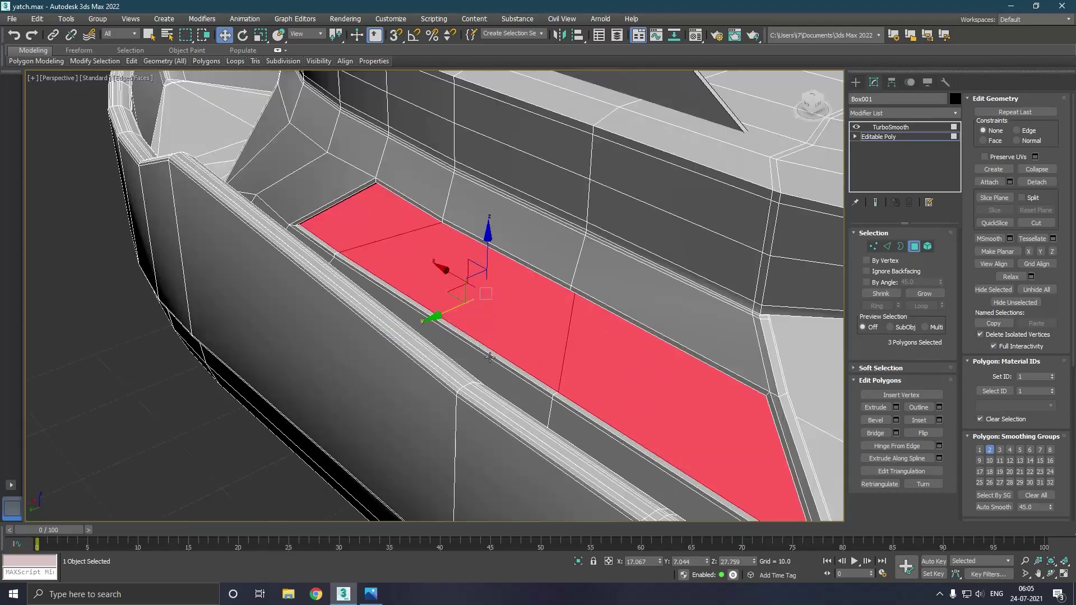
{"action": "scroll", "coordinate": [490, 357], "scroll_direction": "up", "scroll_amount": 2}
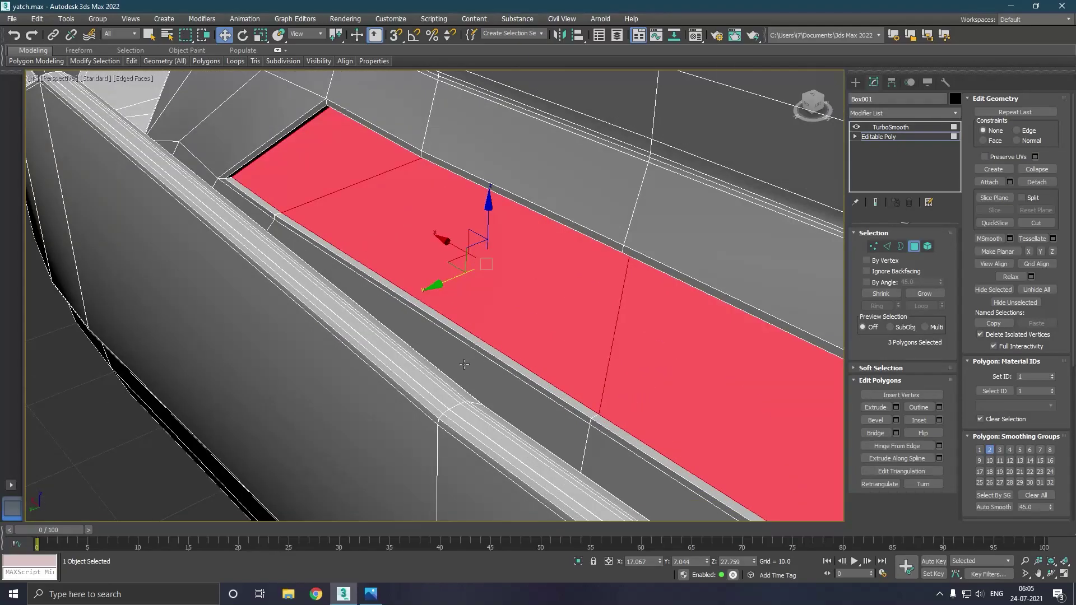
{"action": "left_click", "coordinate": [938, 419]}
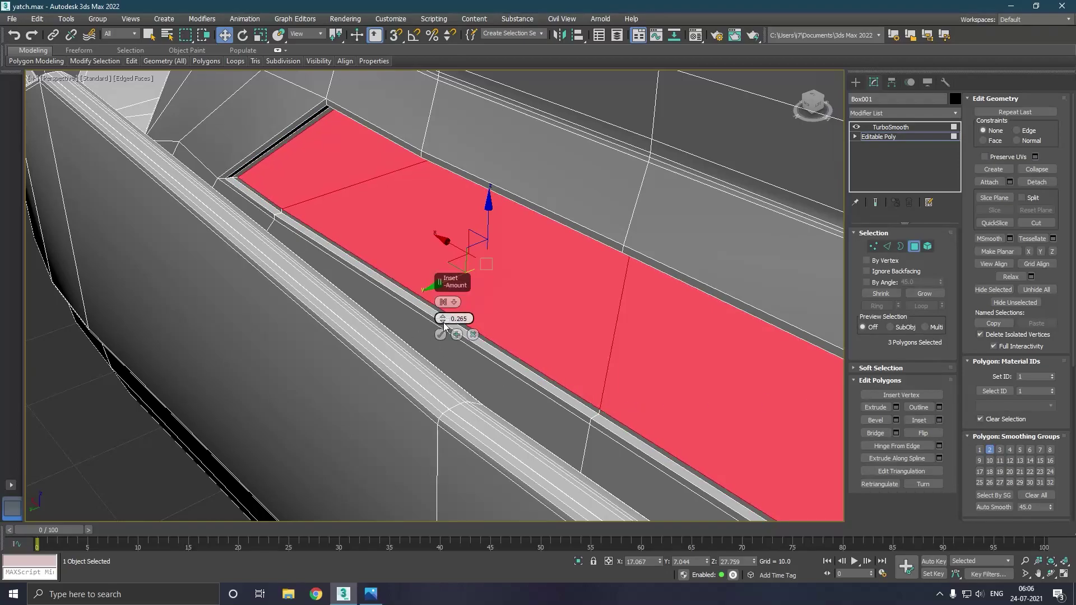
{"action": "left_click_drag", "start_coordinate": [444, 325], "coordinate": [443, 336]}
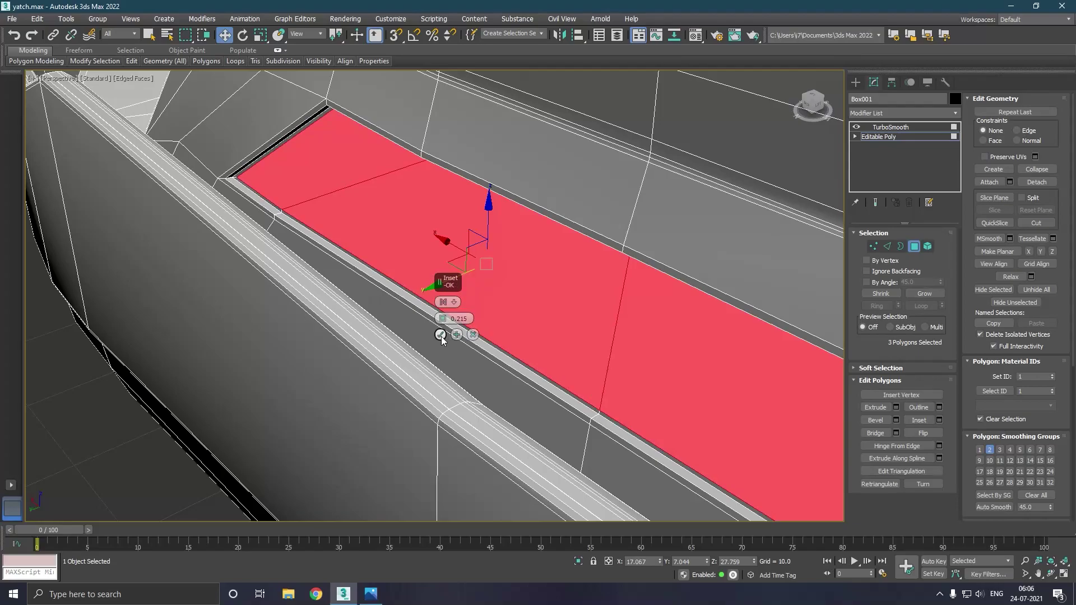
{"action": "left_click", "coordinate": [441, 335]}
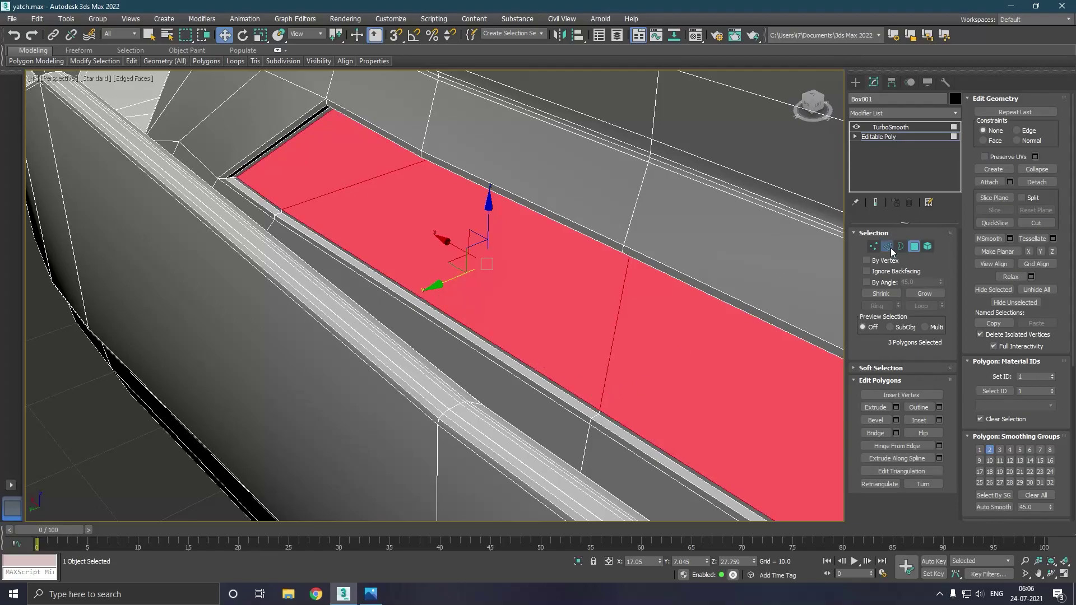
{"action": "left_click", "coordinate": [887, 246]}
Ring-select the recess rim edges, connect them into supporting loops, and preview TurboSmooth.
{"action": "left_click", "coordinate": [601, 417]}
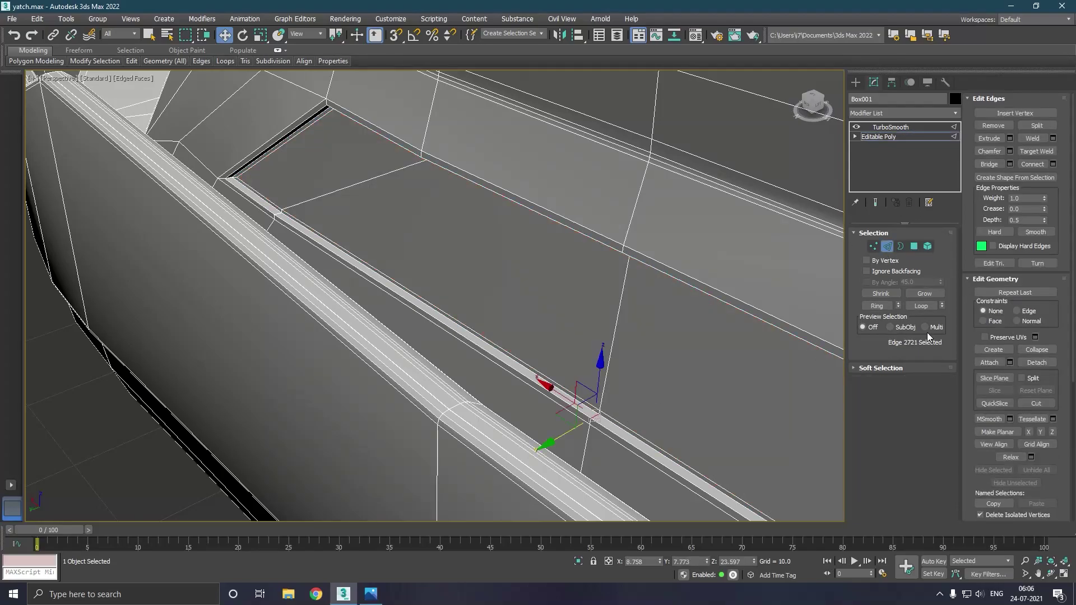
{"action": "left_click", "coordinate": [889, 305]}
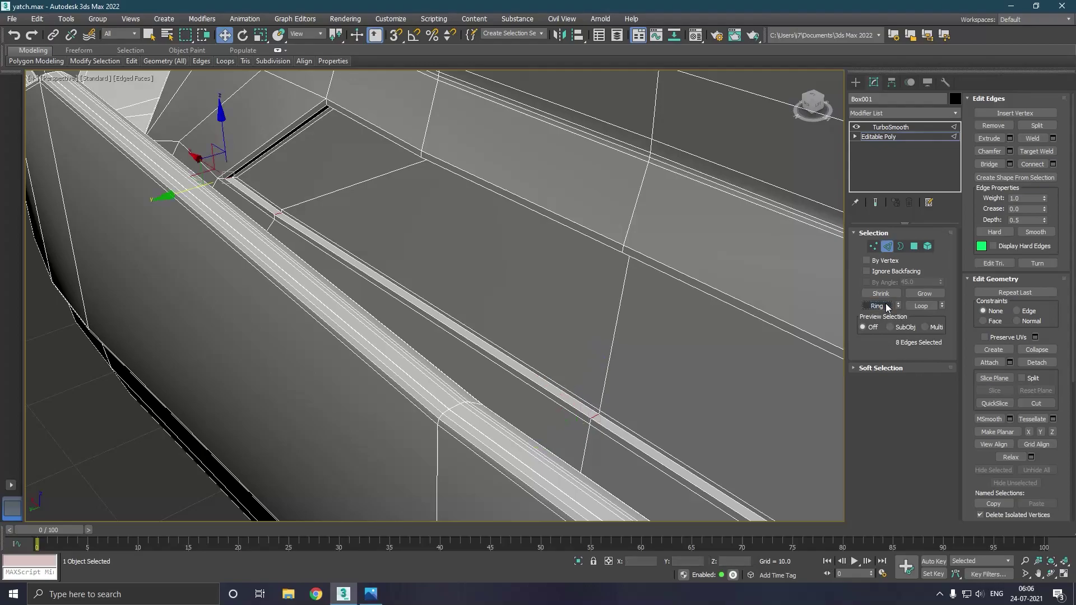
{"action": "left_click", "coordinate": [1053, 164]}
{"action": "scroll", "coordinate": [501, 324], "scroll_direction": "up", "scroll_amount": 3}
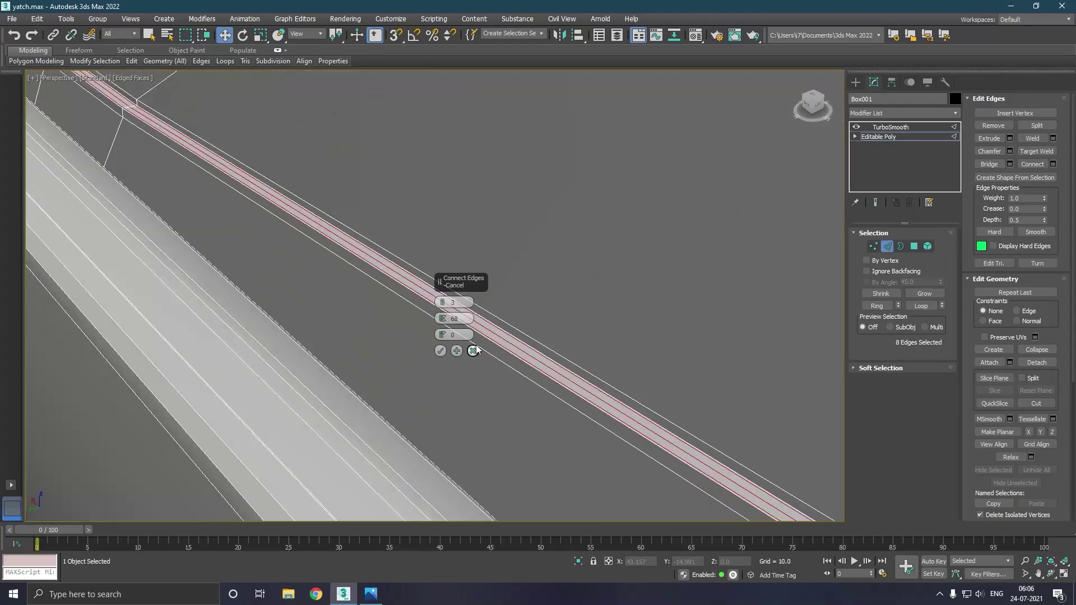
{"action": "left_click", "coordinate": [440, 351]}
{"action": "scroll", "coordinate": [439, 354], "scroll_direction": "down", "scroll_amount": 5}
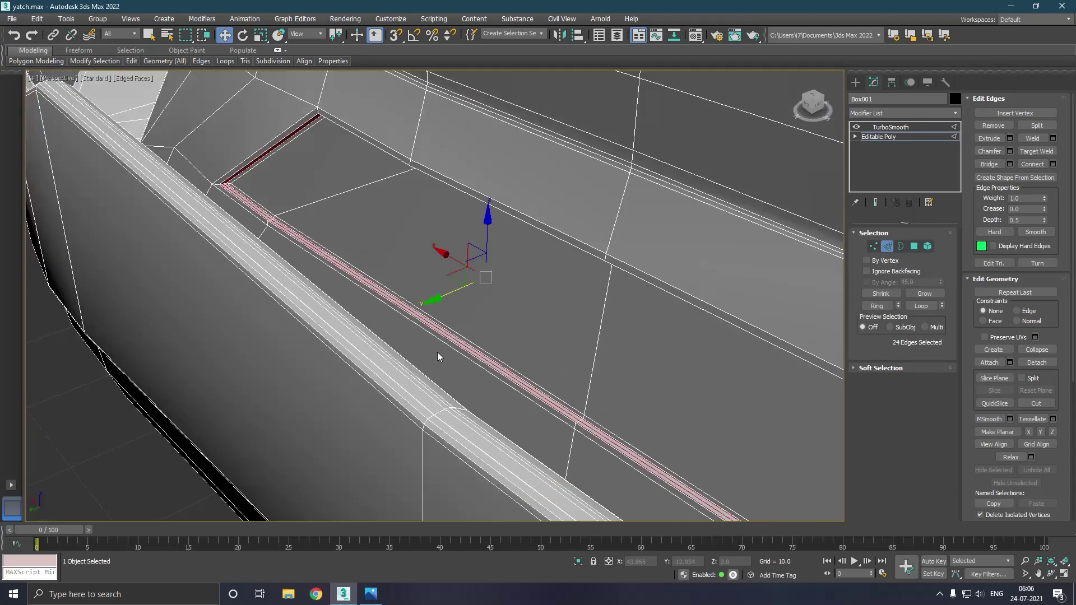
{"action": "scroll", "coordinate": [438, 355], "scroll_direction": "down", "scroll_amount": 3}
{"action": "middle_click_drag", "start_coordinate": [579, 350], "coordinate": [571, 349], "text": "alt"}
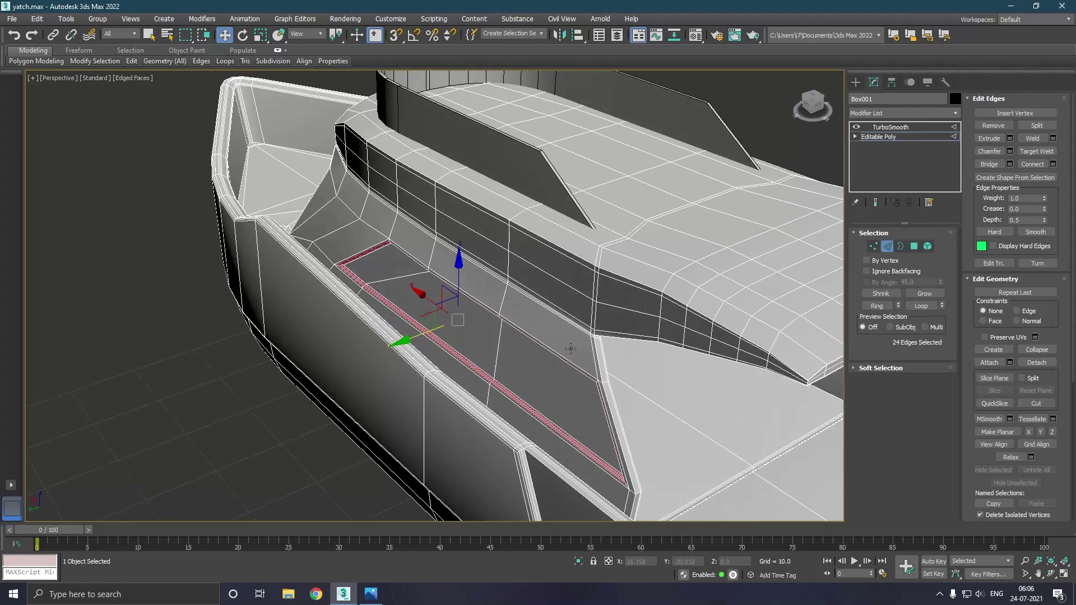
{"action": "left_click", "coordinate": [875, 204]}
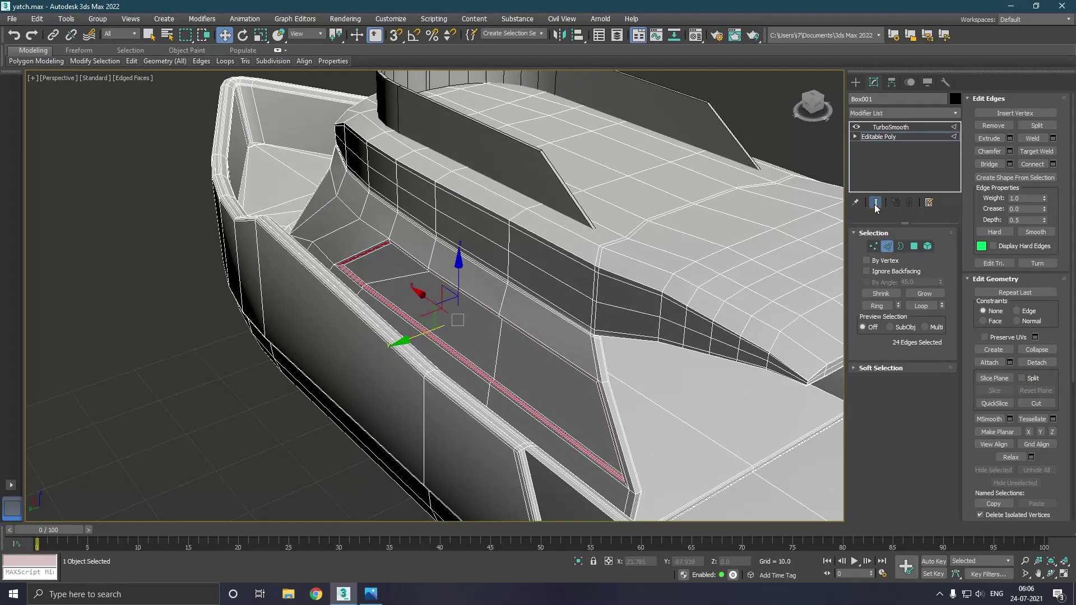
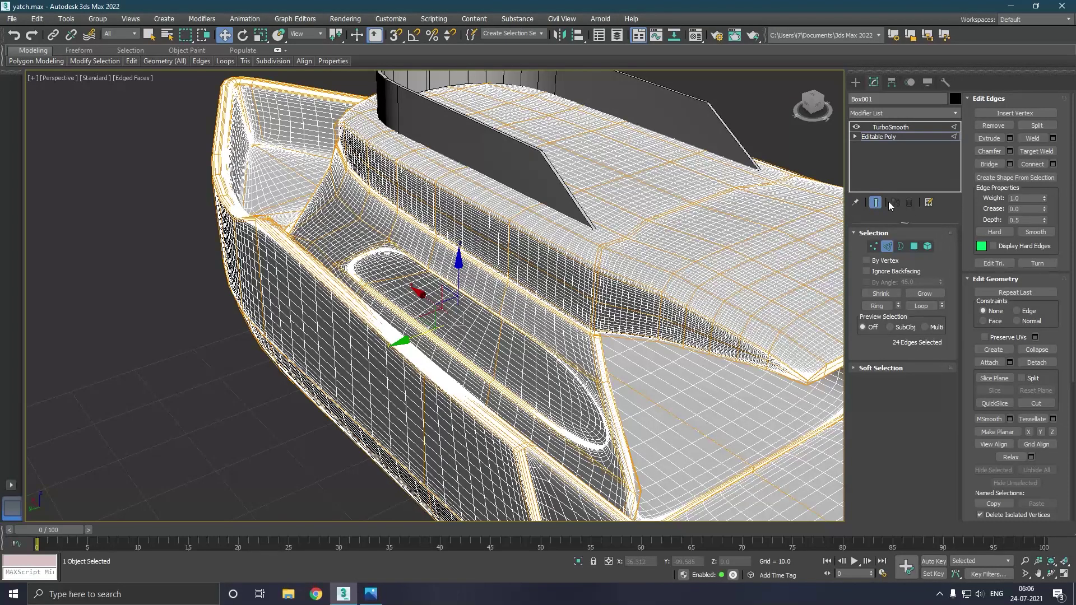
Insert a vertical SwiftLoop edge loop beside the deck recess and preview the smoothed result.
{"action": "left_click", "coordinate": [874, 203]}
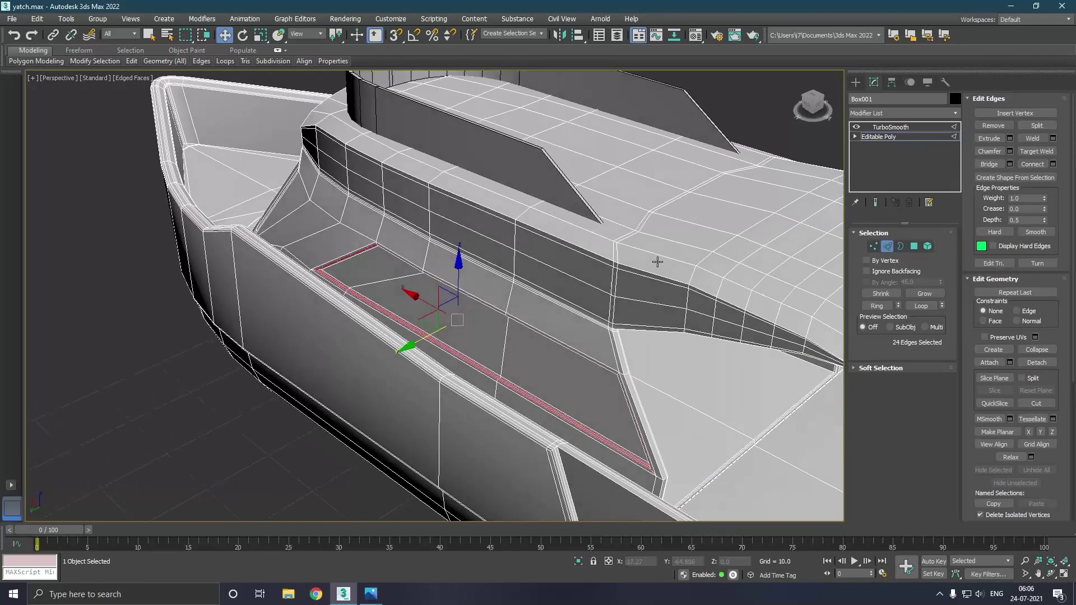
{"action": "middle_click_drag", "start_coordinate": [658, 259], "coordinate": [717, 290], "text": "alt"}
{"action": "scroll", "coordinate": [717, 291], "scroll_direction": "up", "scroll_amount": 3}
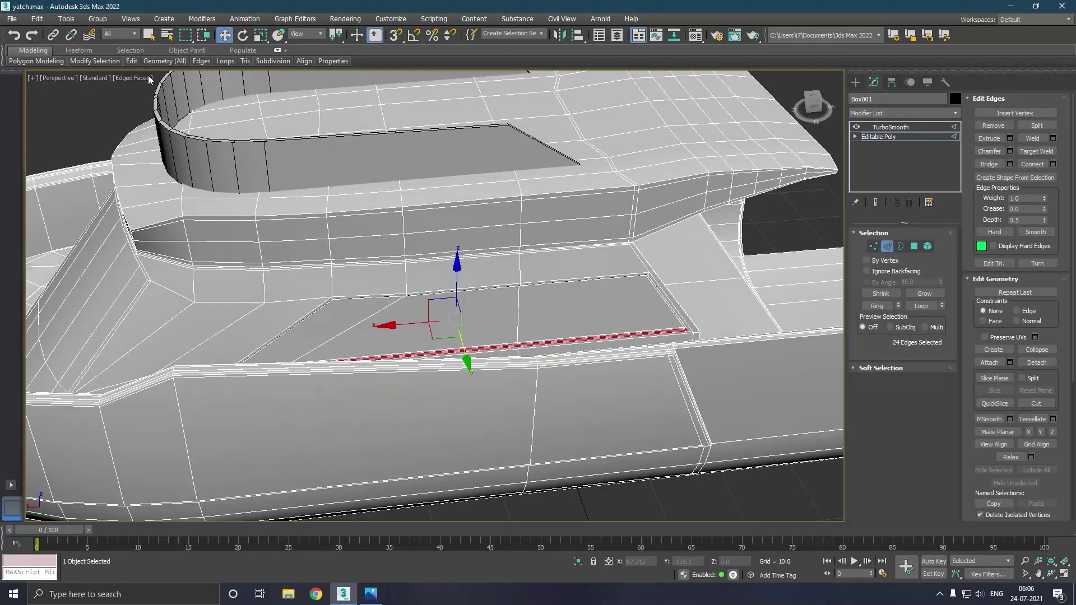
{"action": "left_click", "coordinate": [222, 92]}
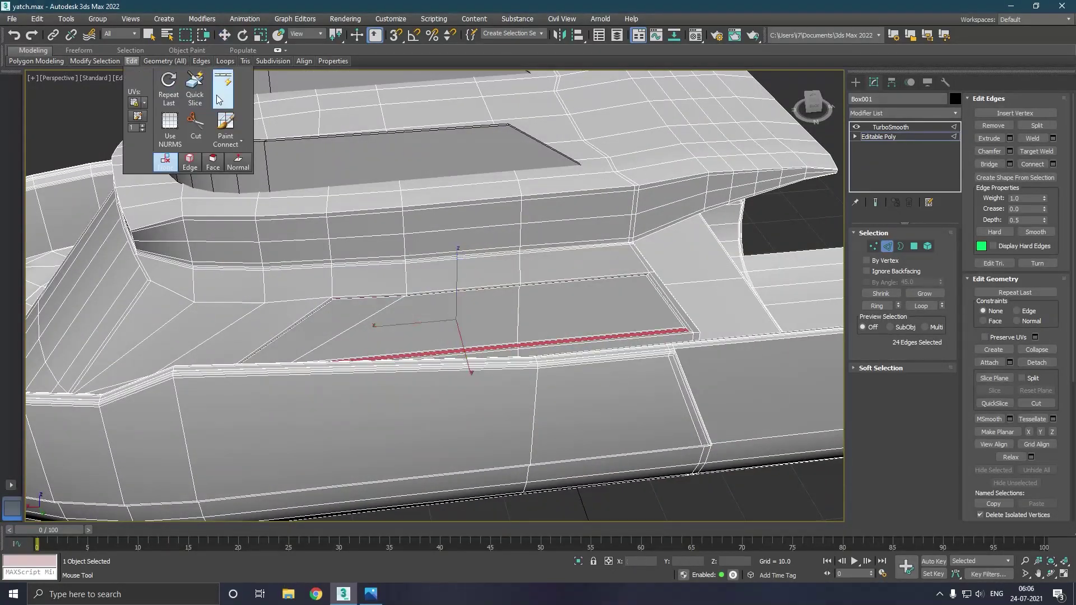
{"action": "left_click", "coordinate": [341, 301]}
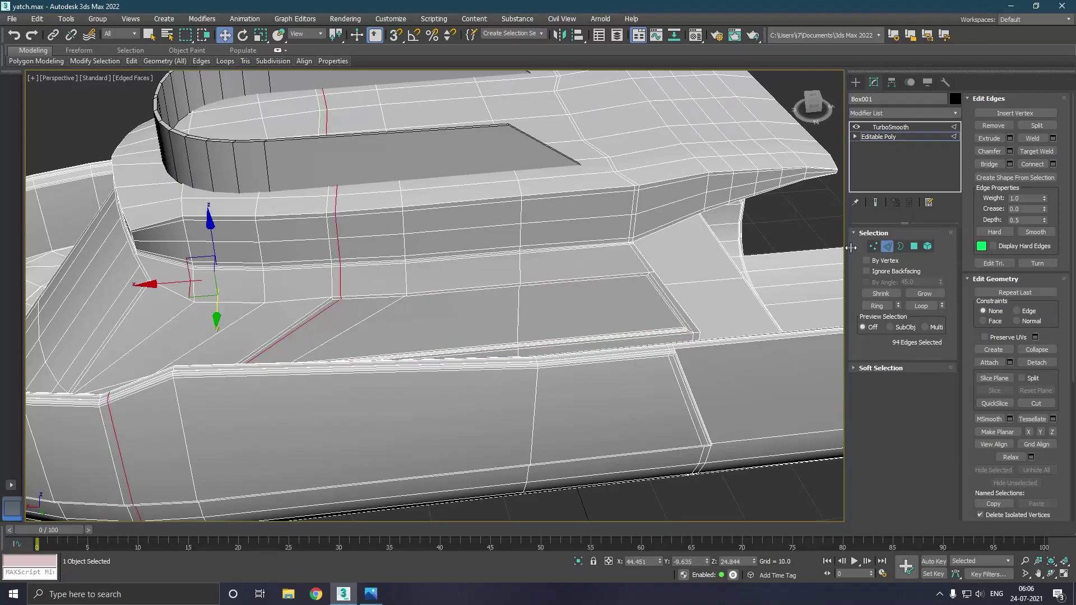
{"action": "left_click", "coordinate": [876, 203]}
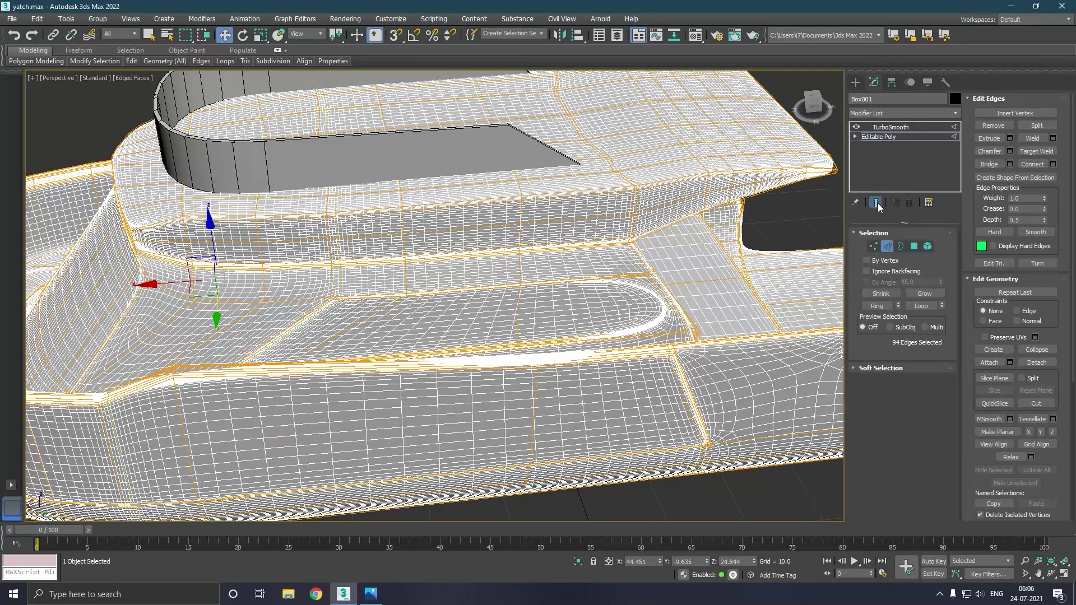
{"action": "left_click", "coordinate": [877, 203]}
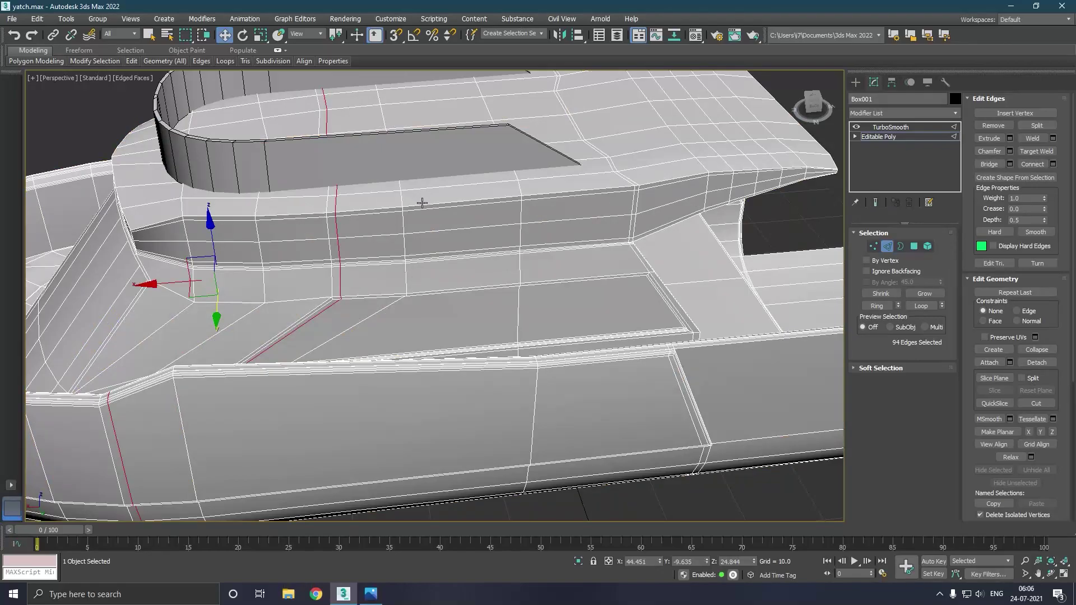
Insert a second vertical edge loop at the recess's far end and check the smoothed deck.
{"action": "mouse_move", "coordinate": [131, 61]}
{"action": "left_click", "coordinate": [217, 105]}
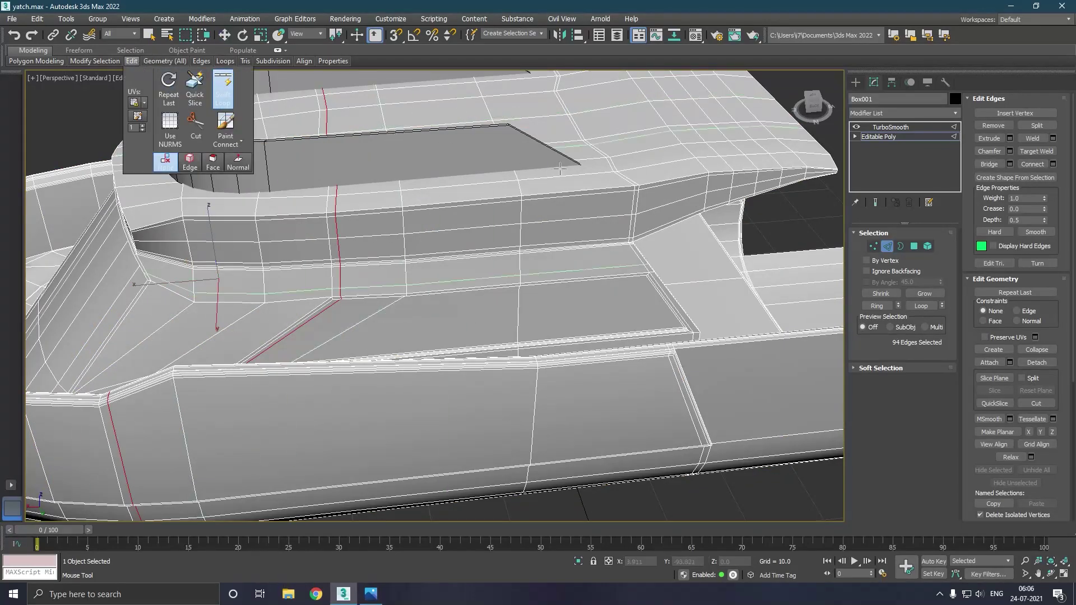
{"action": "left_click", "coordinate": [652, 283]}
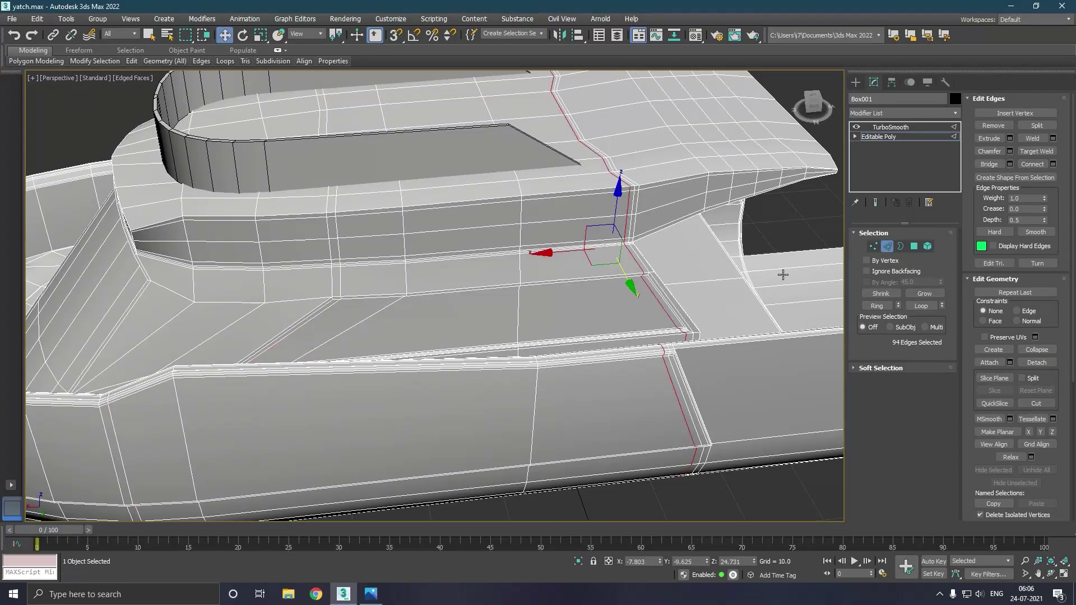
{"action": "left_click", "coordinate": [871, 205]}
{"action": "mouse_move", "coordinate": [785, 233]}
{"action": "middle_mouse_down", "text": "alt"}
{"action": "mouse_move", "coordinate": [716, 261]}
{"action": "mouse_move", "coordinate": [727, 237]}
{"action": "mouse_move", "coordinate": [627, 234]}
{"action": "mouse_move", "coordinate": [622, 252]}
{"action": "middle_mouse_up", "text": "alt"}
{"action": "scroll", "coordinate": [715, 261], "scroll_direction": "down", "scroll_amount": 5}
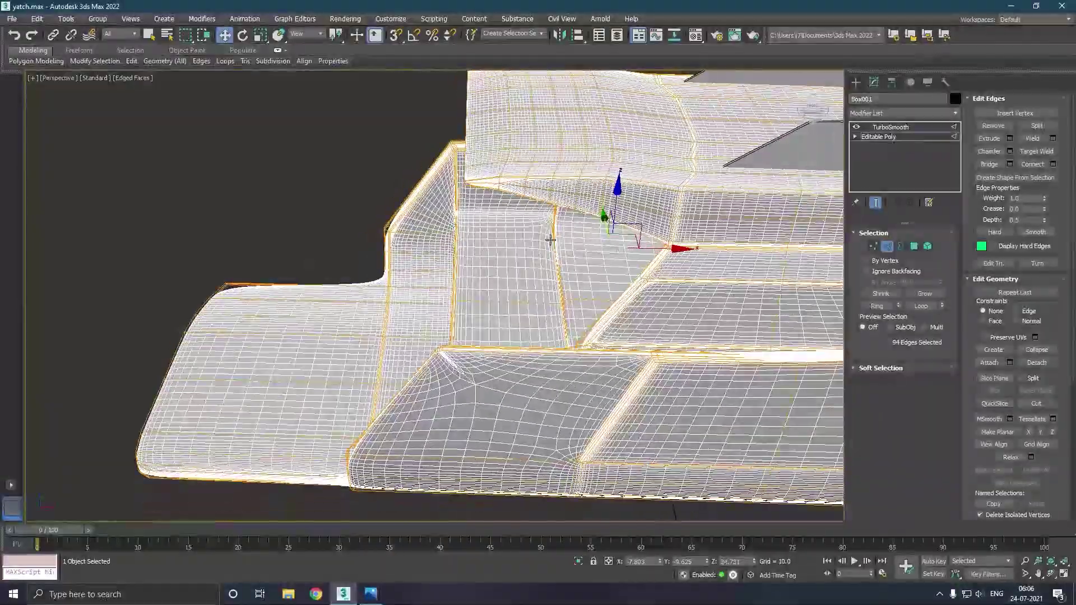
{"action": "mouse_move", "coordinate": [765, 262]}
{"action": "middle_mouse_down"}
{"action": "mouse_move", "coordinate": [616, 311]}
{"action": "mouse_move", "coordinate": [612, 325]}
{"action": "mouse_move", "coordinate": [666, 324]}
{"action": "mouse_move", "coordinate": [644, 348]}
{"action": "mouse_move", "coordinate": [670, 353]}
{"action": "mouse_move", "coordinate": [744, 350]}
{"action": "middle_mouse_up"}
{"action": "scroll", "coordinate": [666, 324], "scroll_direction": "down", "scroll_amount": 5}
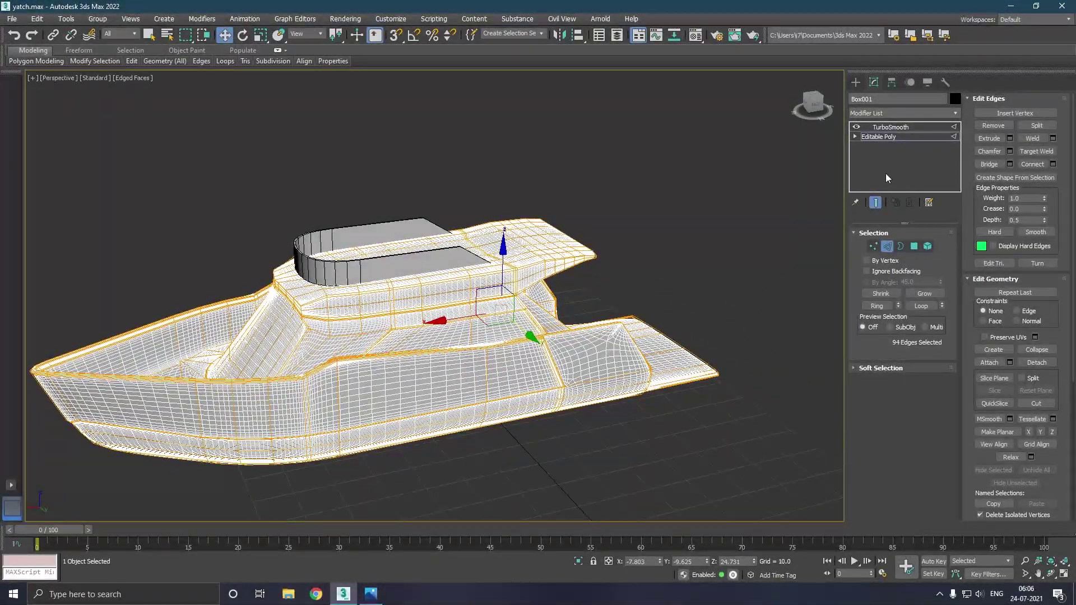
{"action": "left_click", "coordinate": [876, 203]}
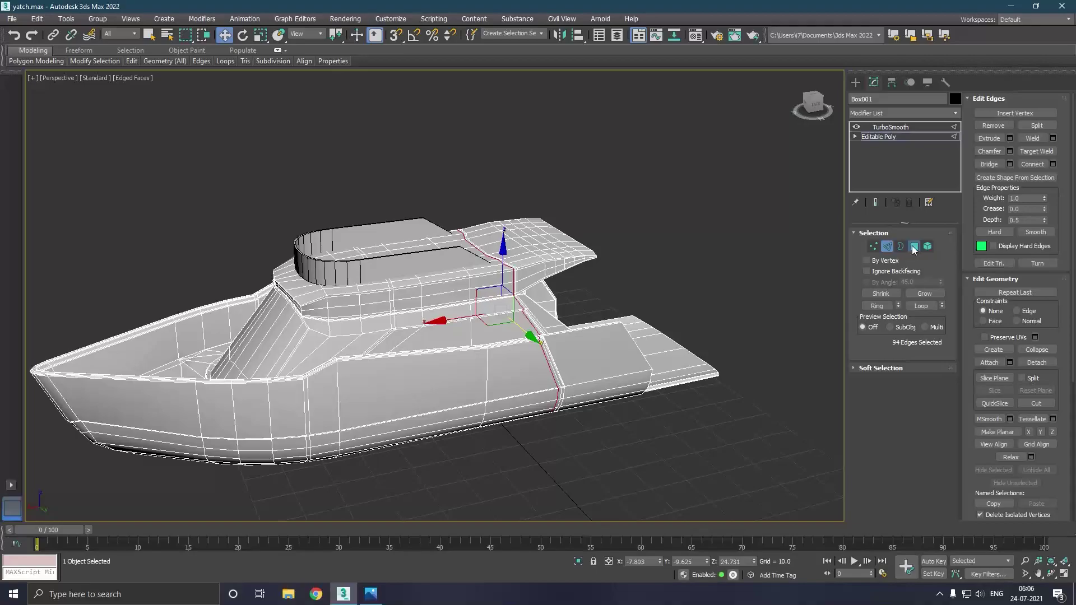
Create a Standard Blinn material named f and assign it to the selected deck-recess polygons.
{"action": "left_click", "coordinate": [914, 246]}
{"action": "left_click", "coordinate": [696, 35]}
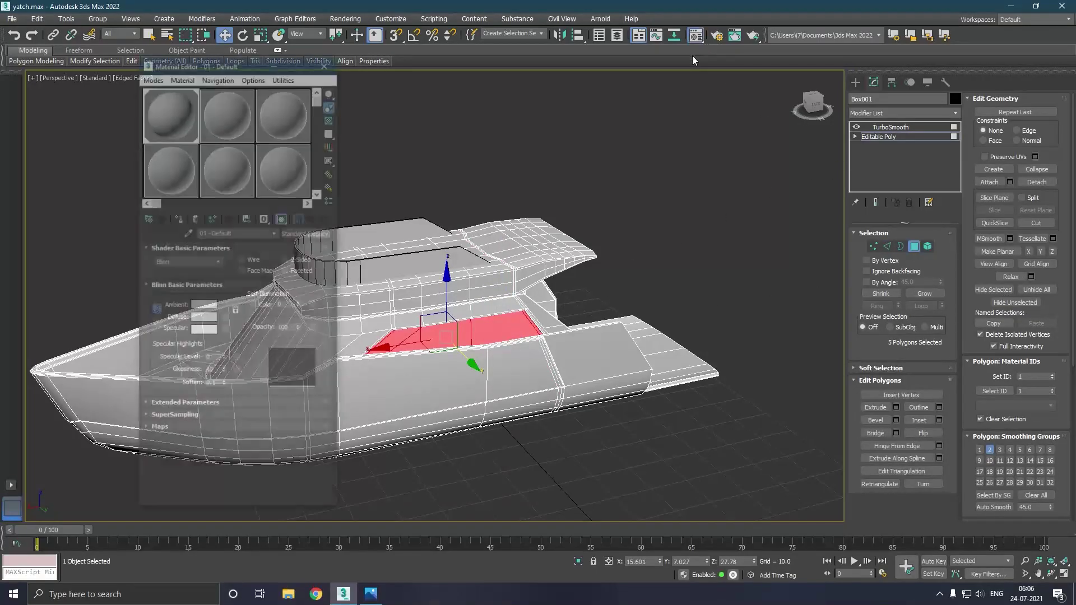
{"action": "left_click", "coordinate": [227, 132]}
{"action": "left_click", "coordinate": [197, 134]}
{"action": "type", "text": "f"}
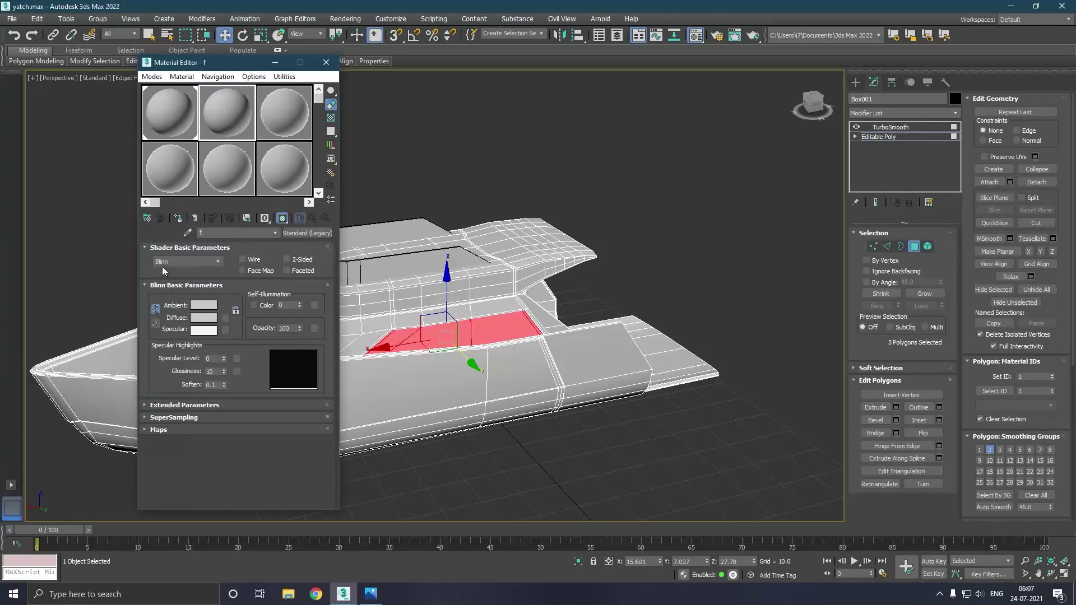
{"action": "left_click", "coordinate": [177, 218]}
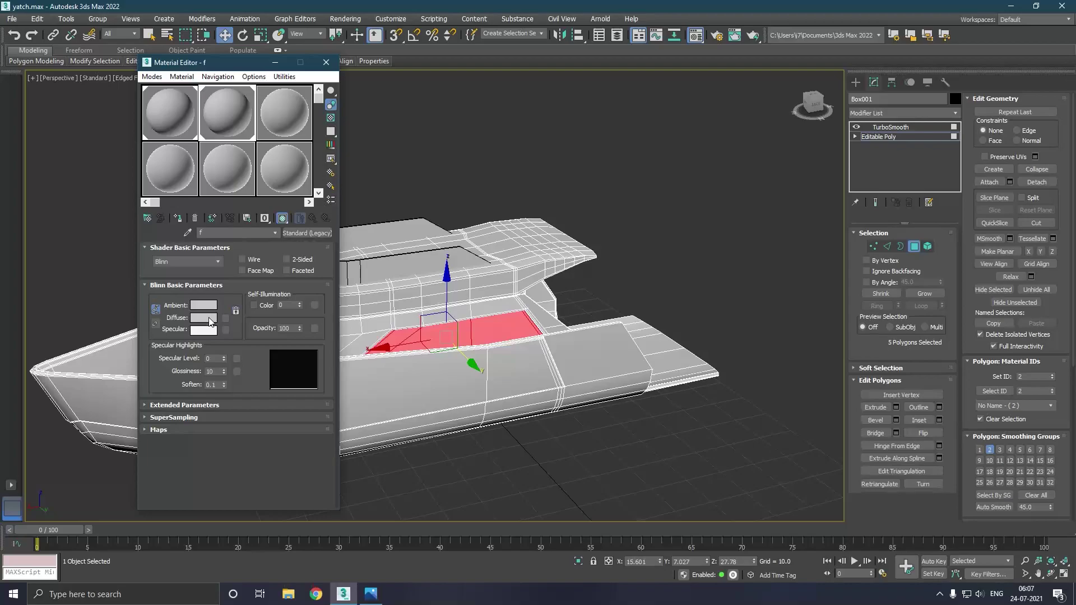
Give material f a black Diffuse, Specular Level 68 and Glossiness 56.
{"action": "left_click", "coordinate": [204, 317]}
{"action": "left_click_drag", "start_coordinate": [327, 84], "coordinate": [323, 158]}
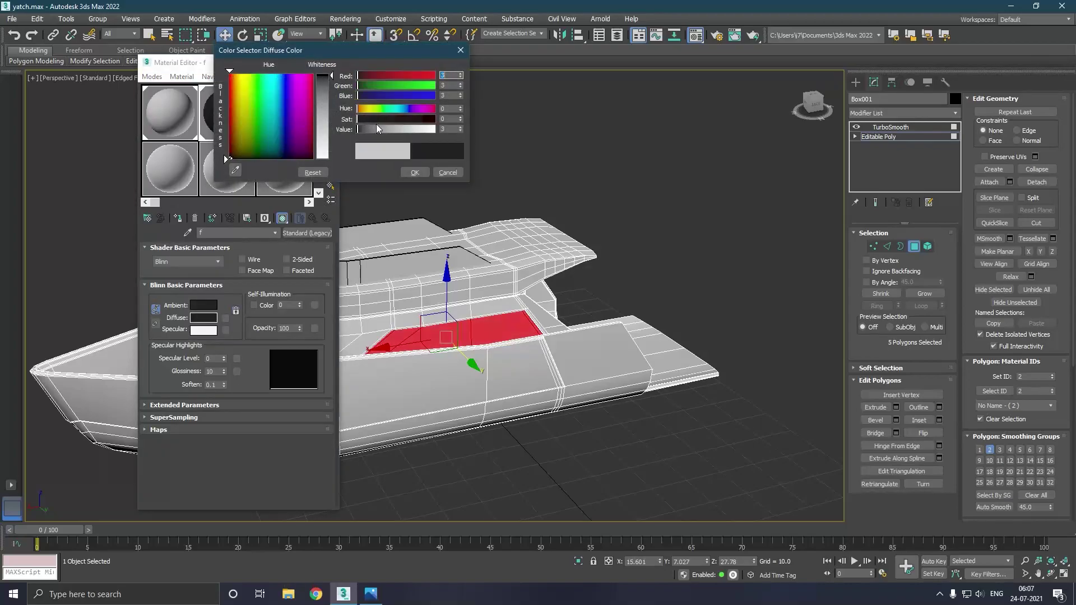
{"action": "left_click", "coordinate": [415, 172]}
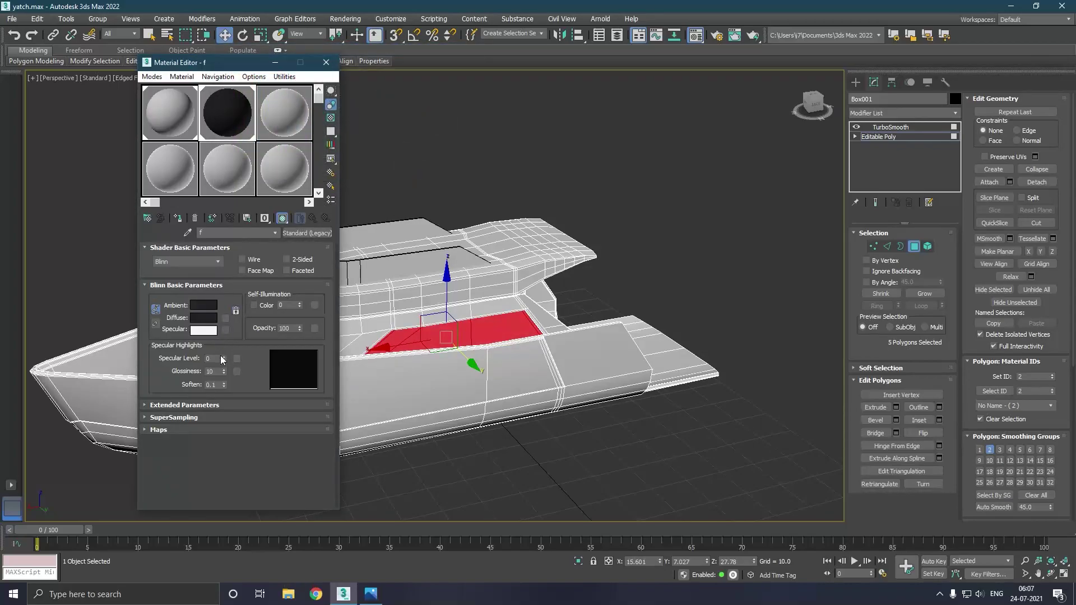
{"action": "left_click_drag", "start_coordinate": [224, 358], "coordinate": [224, 320]}
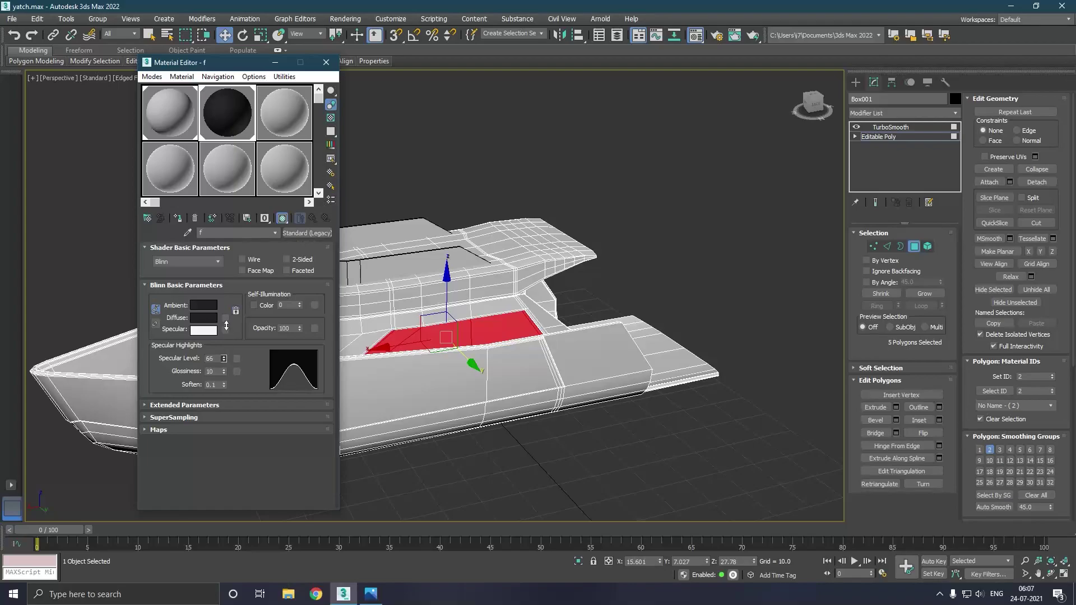
{"action": "left_click_drag", "start_coordinate": [227, 371], "coordinate": [227, 344]}
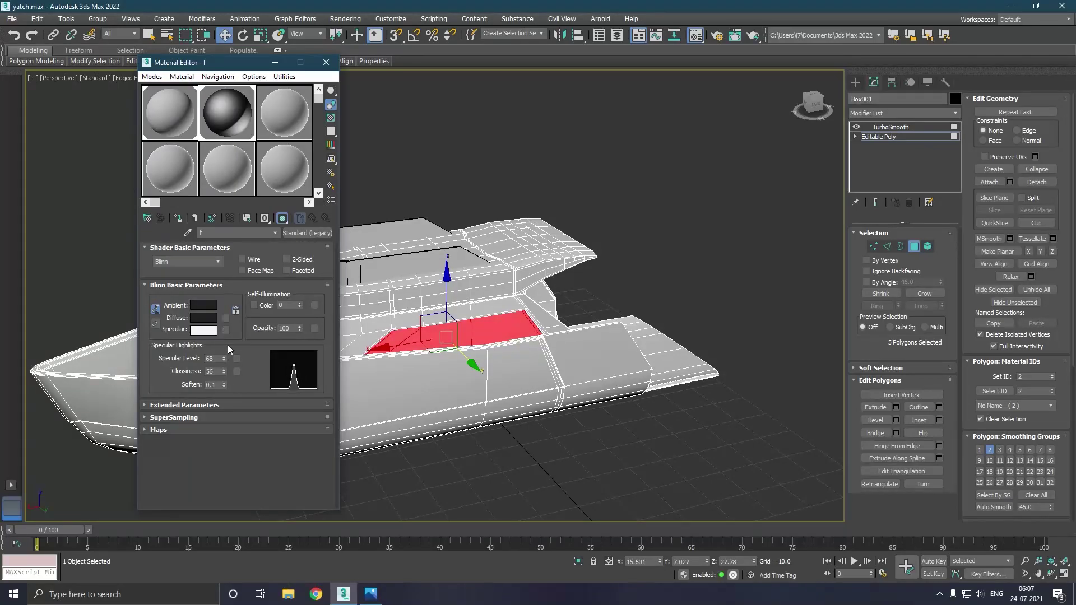
{"action": "mouse_move", "coordinate": [607, 221]}
{"action": "middle_mouse_down", "text": "alt"}
{"action": "mouse_move", "coordinate": [439, 224]}
{"action": "mouse_move", "coordinate": [519, 365]}
{"action": "middle_mouse_up", "text": "alt"}
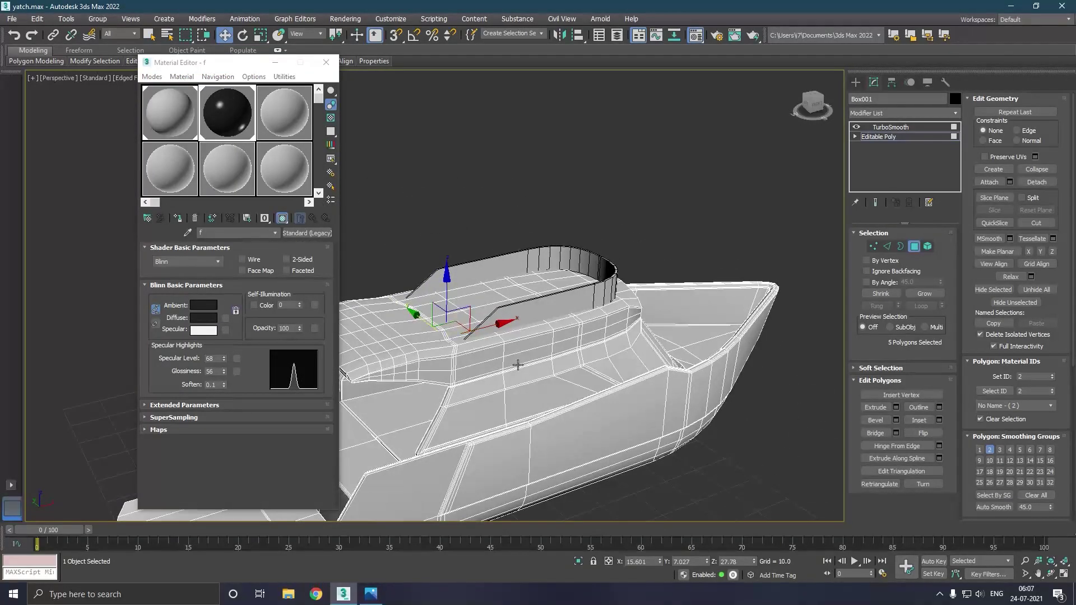
{"action": "left_click", "coordinate": [494, 415]}
Select the remaining deck recess floor polygons and assign material f to them.
{"action": "left_click", "coordinate": [584, 393], "text": "ctrl"}
{"action": "left_click", "coordinate": [586, 386], "text": "ctrl"}
{"action": "scroll", "coordinate": [591, 384], "scroll_direction": "up", "scroll_amount": 3}
{"action": "scroll", "coordinate": [597, 380], "scroll_direction": "up", "scroll_amount": 2}
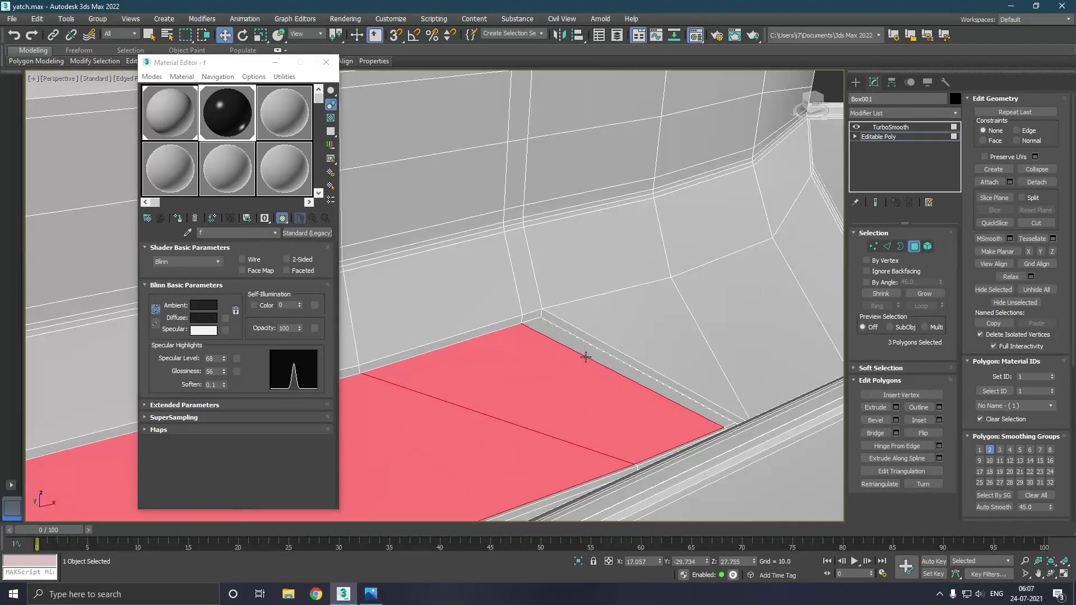
{"action": "left_click", "coordinate": [584, 351], "text": "ctrl"}
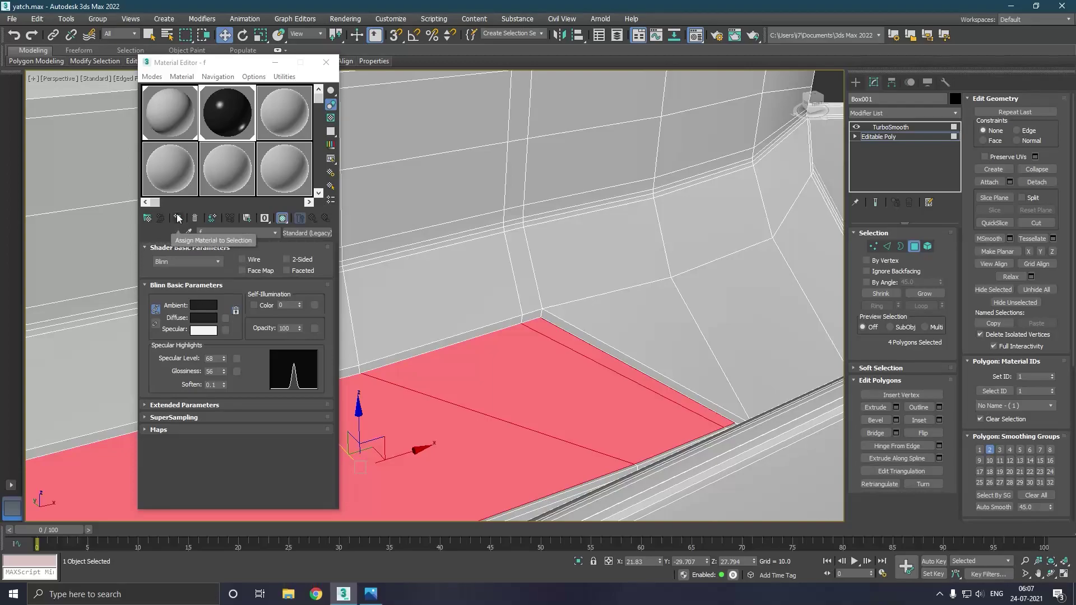
{"action": "left_click", "coordinate": [178, 218]}
{"action": "left_click", "coordinate": [879, 139]}
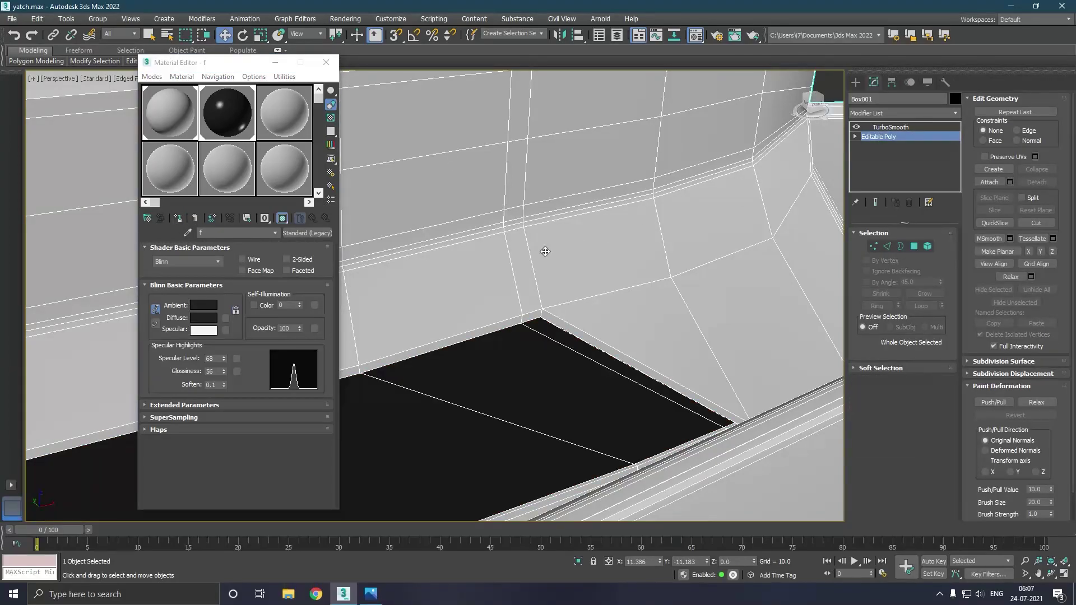
{"action": "scroll", "coordinate": [544, 247], "scroll_direction": "down", "scroll_amount": 3}
{"action": "scroll", "coordinate": [543, 247], "scroll_direction": "down", "scroll_amount": 2}
Begin selecting the cabin's front window strip polygons in Polygon mode.
{"action": "middle_click_drag", "start_coordinate": [605, 253], "coordinate": [567, 260], "text": "alt"}
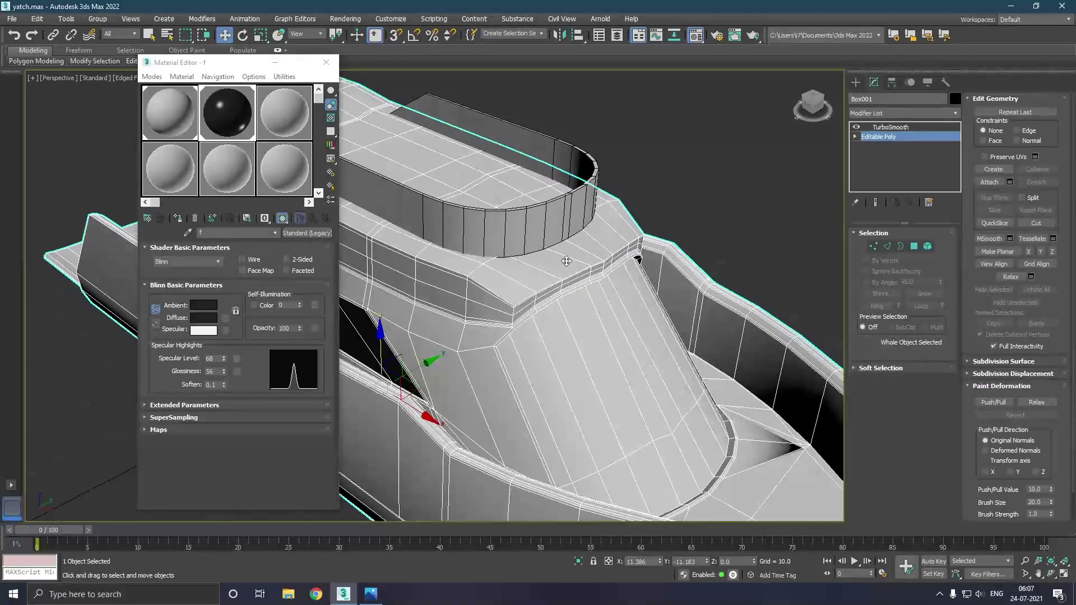
{"action": "left_click", "coordinate": [914, 246]}
{"action": "left_click", "coordinate": [554, 406]}
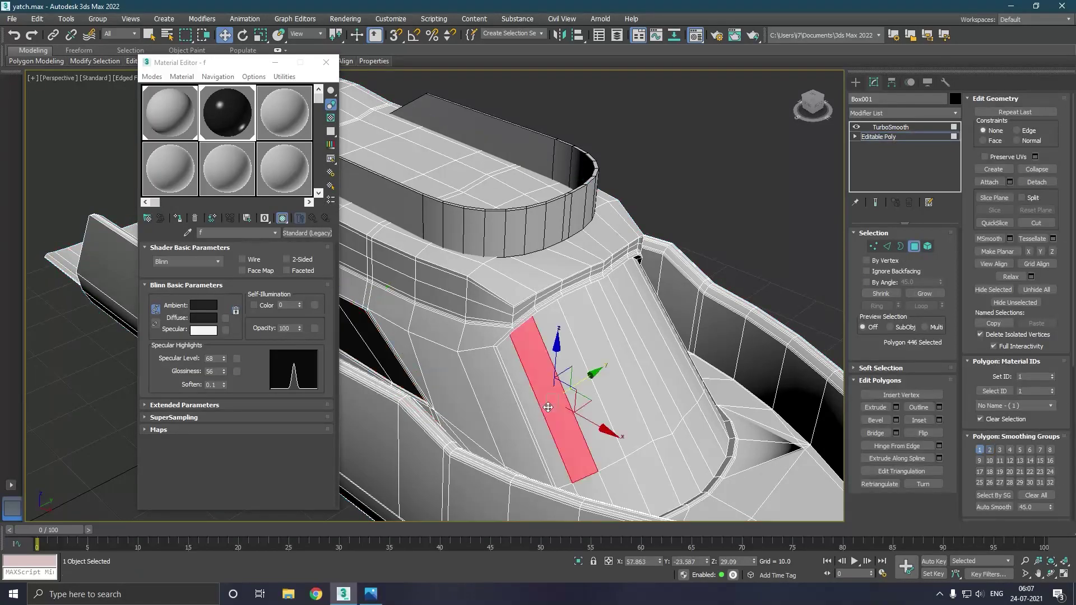
{"action": "left_click", "coordinate": [605, 408], "text": "ctrl"}
{"action": "middle_click_drag", "start_coordinate": [653, 407], "coordinate": [606, 373], "text": "alt"}
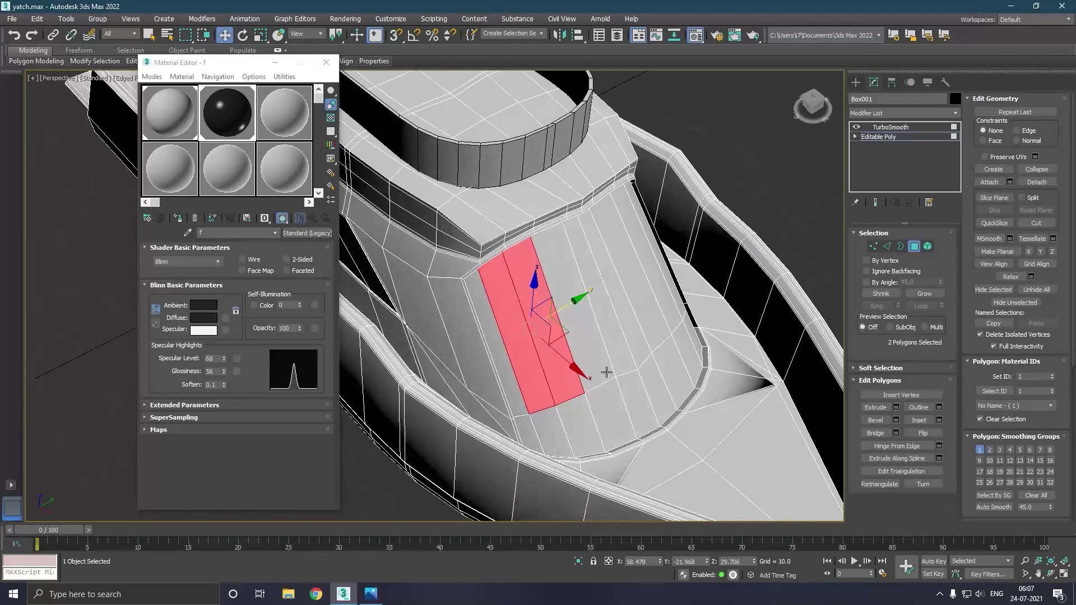
{"action": "left_click", "coordinate": [607, 373], "text": "ctrl"}
{"action": "left_click", "coordinate": [609, 404], "text": "ctrl"}
{"action": "left_click", "coordinate": [585, 419], "text": "ctrl"}
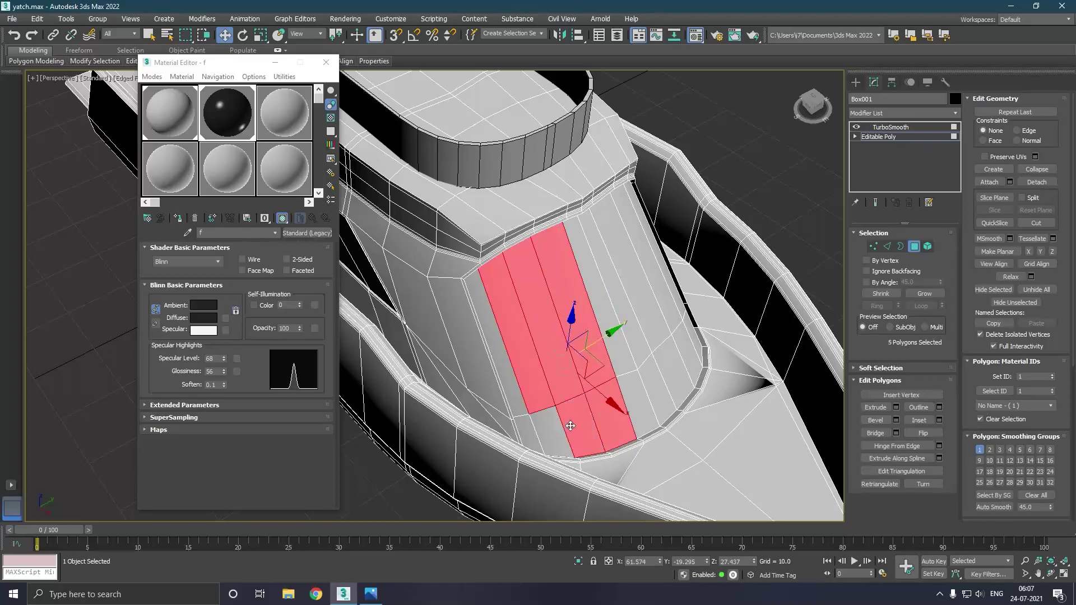
Add the remaining window panel polygons along the right edge, eighteen in total.
{"action": "left_click", "coordinate": [559, 426], "text": "ctrl"}
{"action": "left_click", "coordinate": [529, 407], "text": "ctrl"}
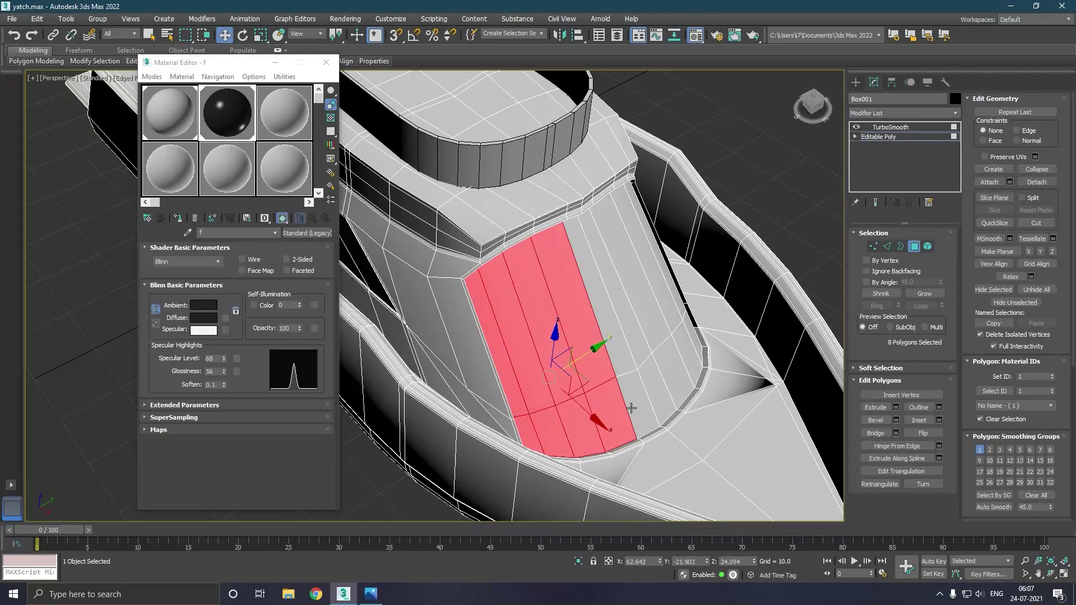
{"action": "left_click", "coordinate": [639, 403], "text": "ctrl"}
{"action": "left_click", "coordinate": [643, 375], "text": "ctrl"}
{"action": "left_click", "coordinate": [648, 352], "text": "ctrl"}
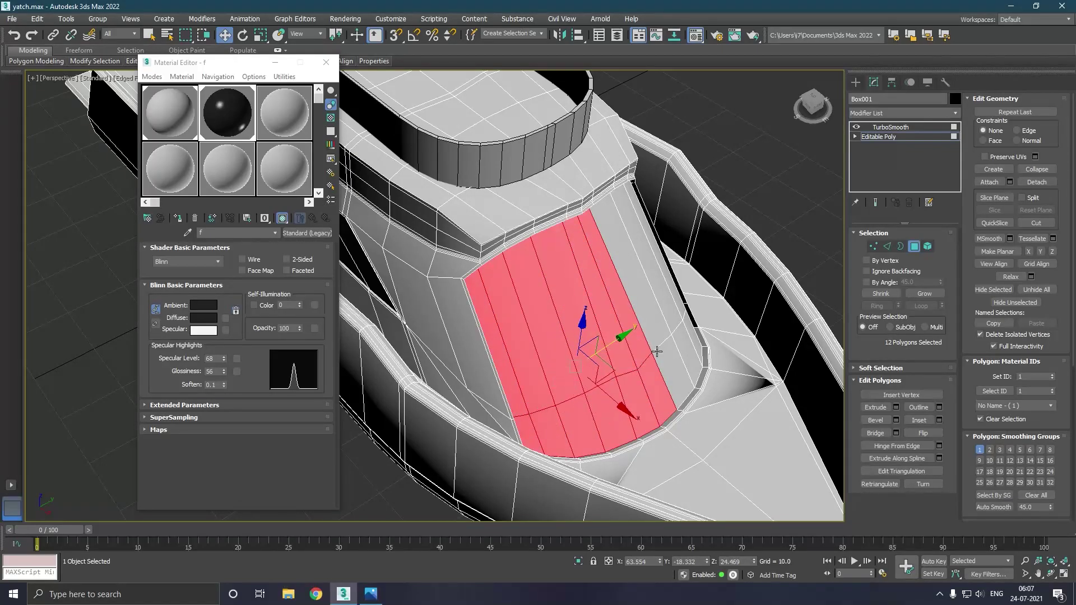
{"action": "left_click", "coordinate": [664, 358], "text": "ctrl"}
{"action": "left_click", "coordinate": [675, 329], "text": "ctrl"}
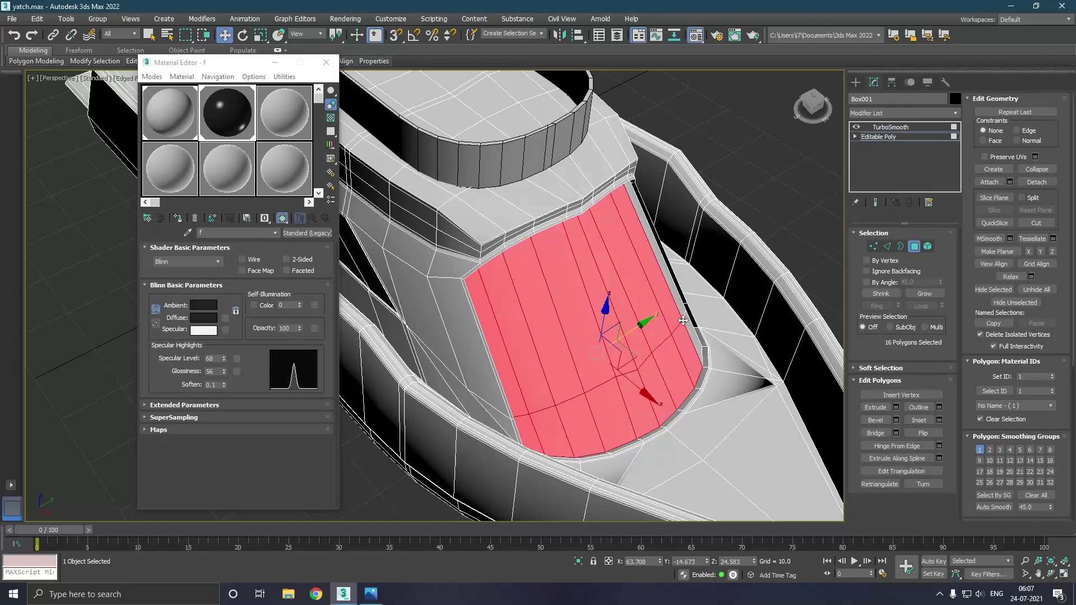
{"action": "left_click", "coordinate": [694, 324], "text": "ctrl"}
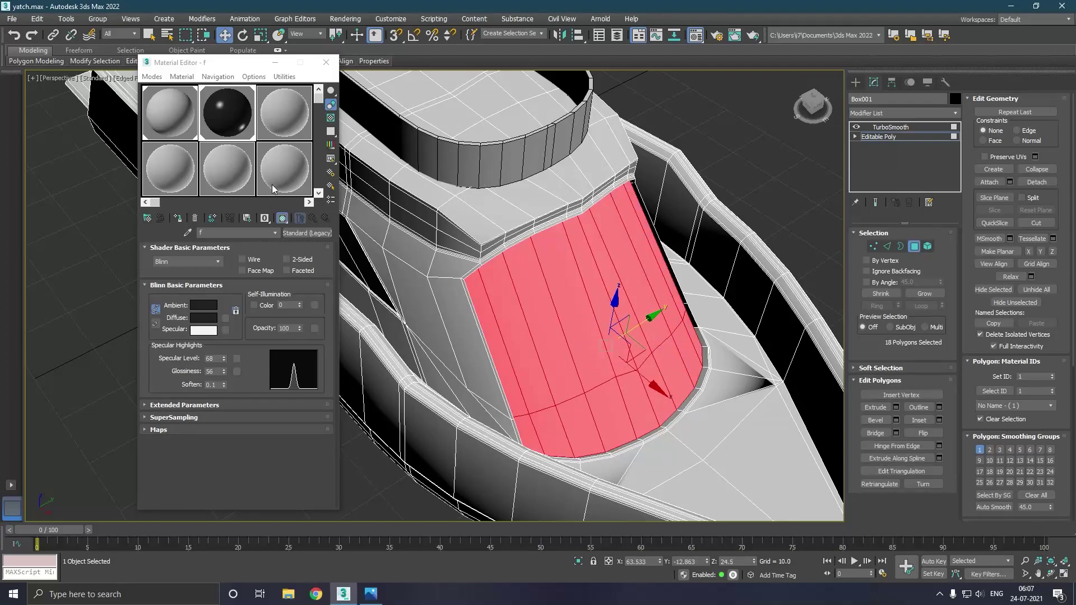
Assign material f to the window polygons and inset them by 0.215.
{"action": "left_click", "coordinate": [178, 219]}
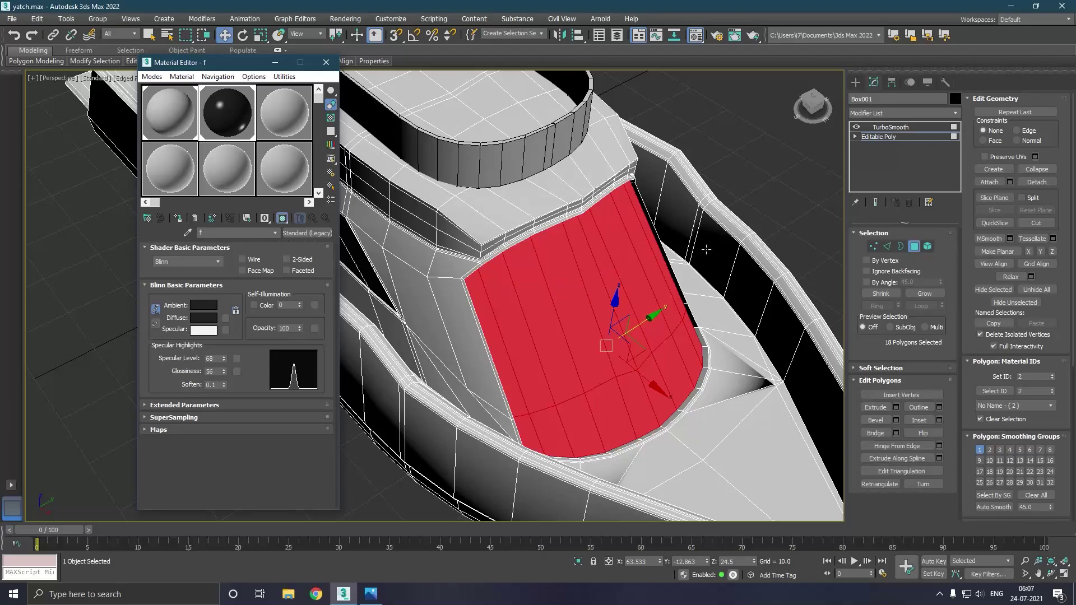
{"action": "scroll", "coordinate": [695, 398], "scroll_direction": "up", "scroll_amount": 5}
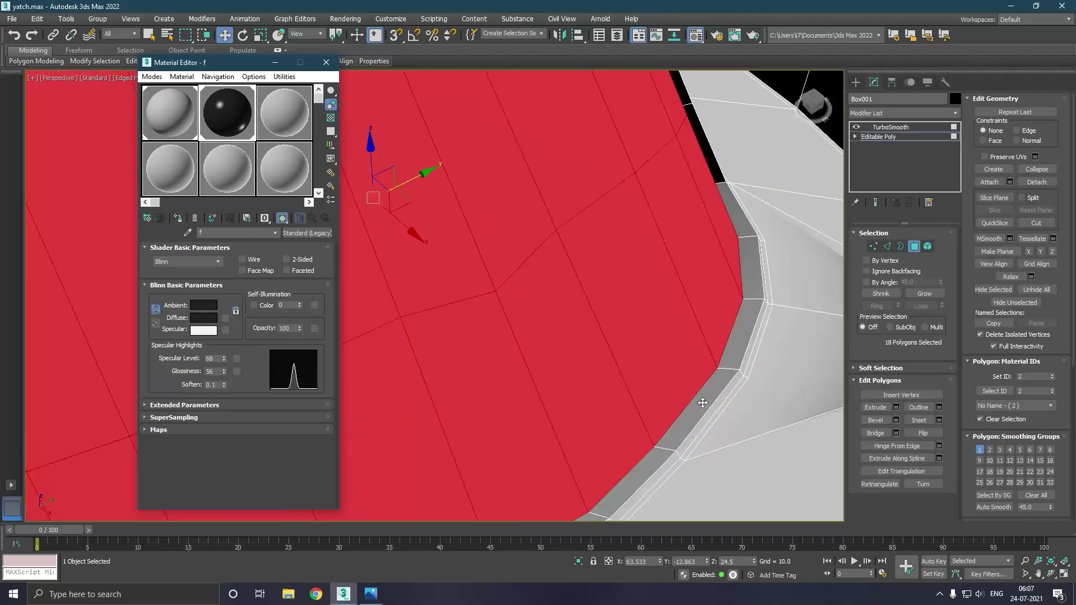
{"action": "left_click", "coordinate": [939, 420]}
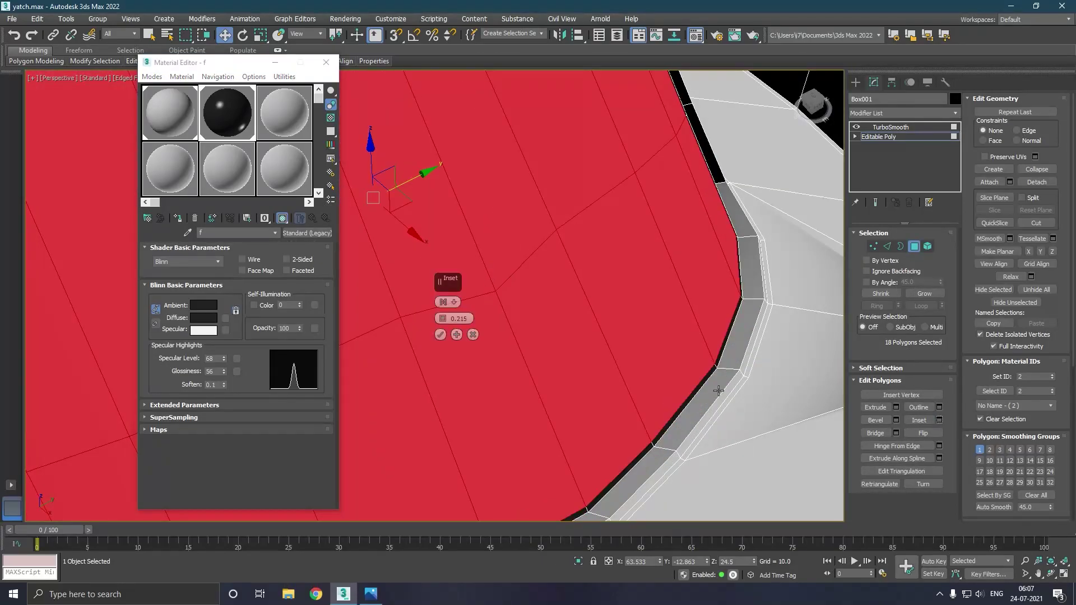
{"action": "left_click", "coordinate": [440, 335]}
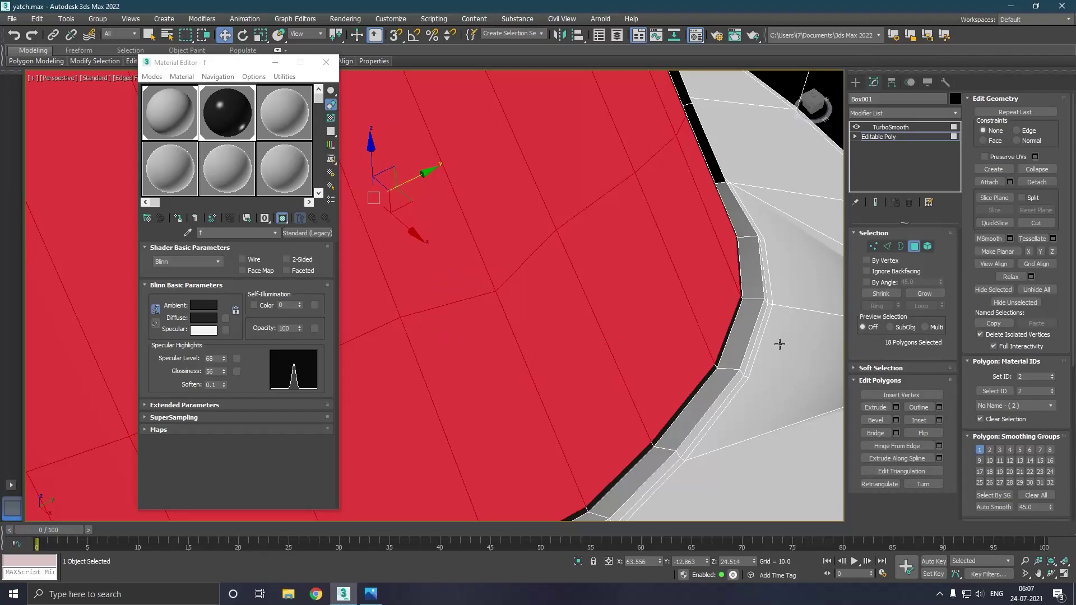
Select the inset border edge ring, connect it with a new edge loop, and exit sub-object mode.
{"action": "left_click", "coordinate": [886, 248]}
{"action": "left_click", "coordinate": [730, 372]}
{"action": "left_click", "coordinate": [877, 306]}
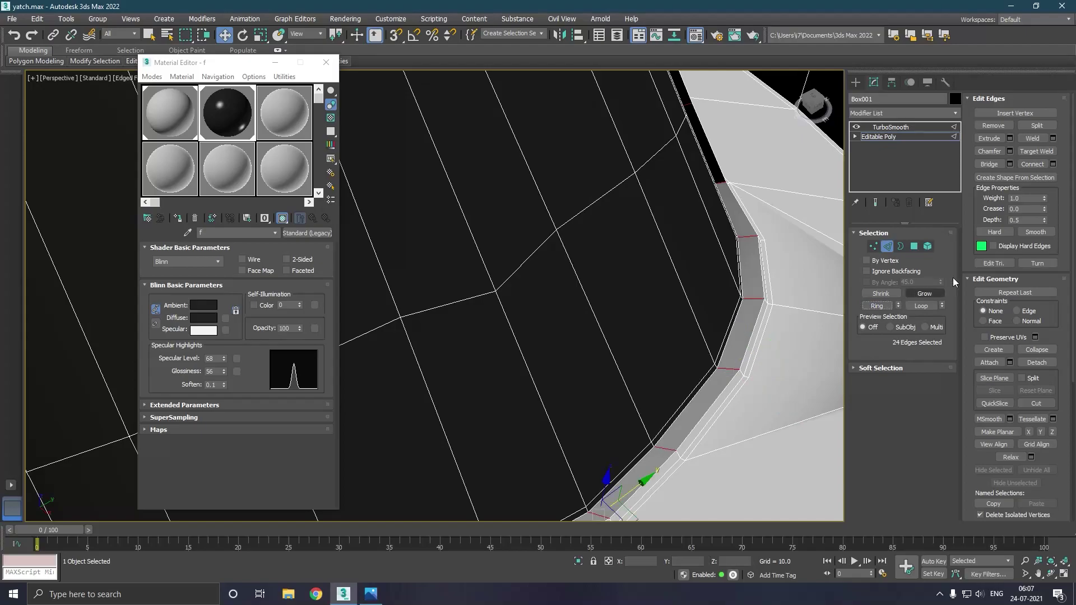
{"action": "left_click", "coordinate": [1053, 164]}
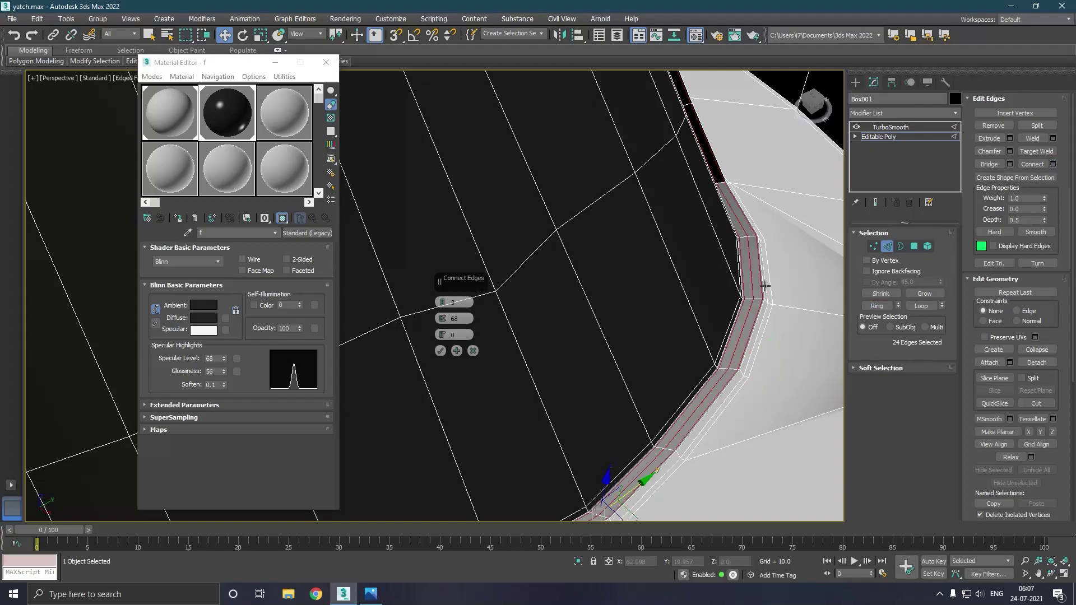
{"action": "left_click", "coordinate": [441, 350]}
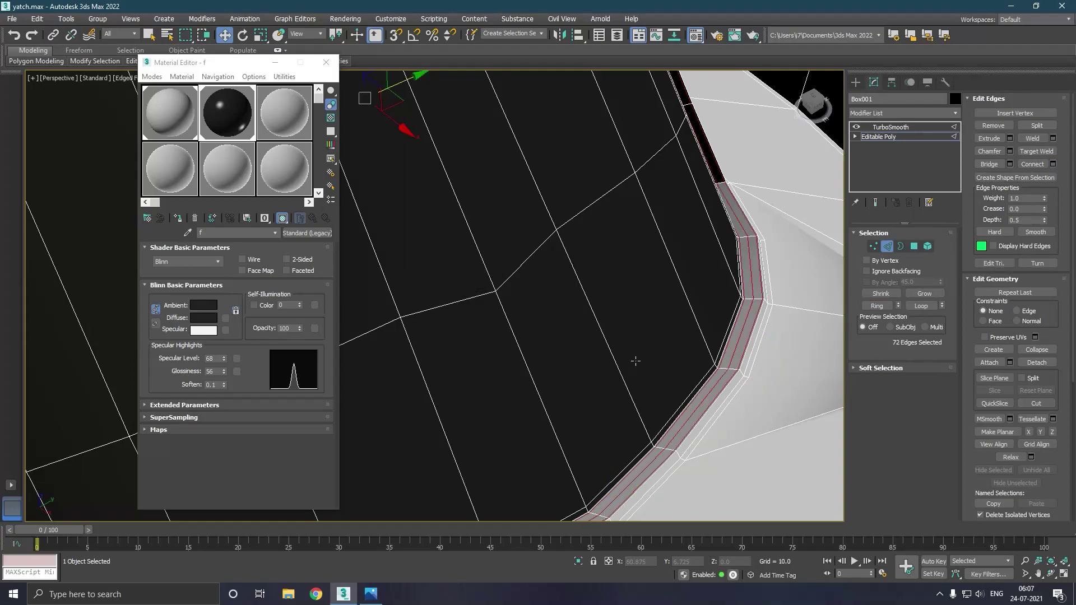
{"action": "scroll", "coordinate": [635, 361], "scroll_direction": "down", "scroll_amount": 5}
{"action": "scroll", "coordinate": [635, 361], "scroll_direction": "down", "scroll_amount": 2}
{"action": "left_click", "coordinate": [898, 138]}
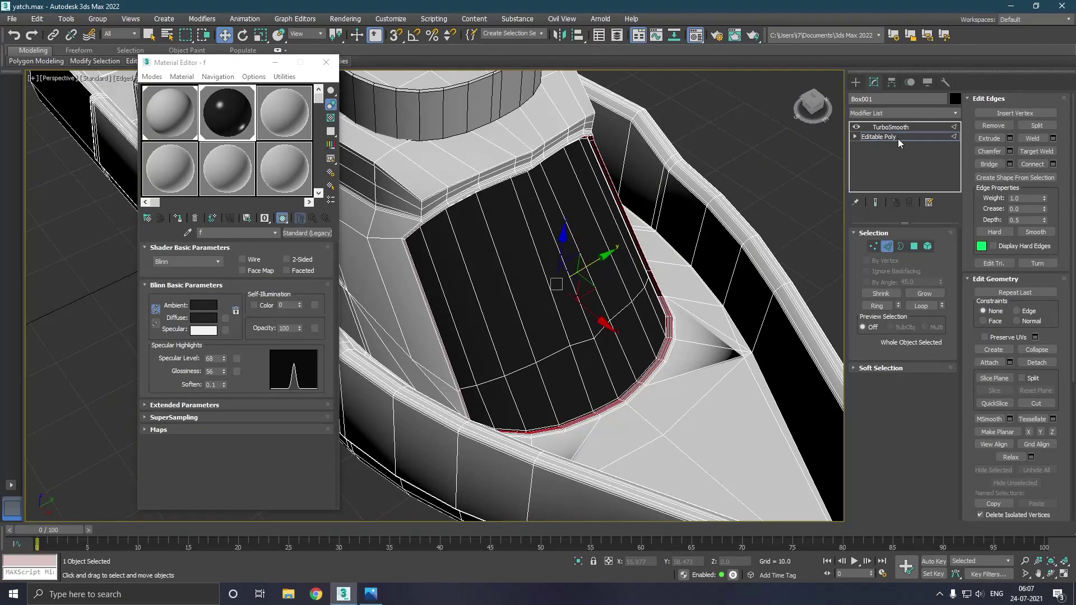
{"action": "scroll", "coordinate": [747, 239], "scroll_direction": "down", "scroll_amount": 5}
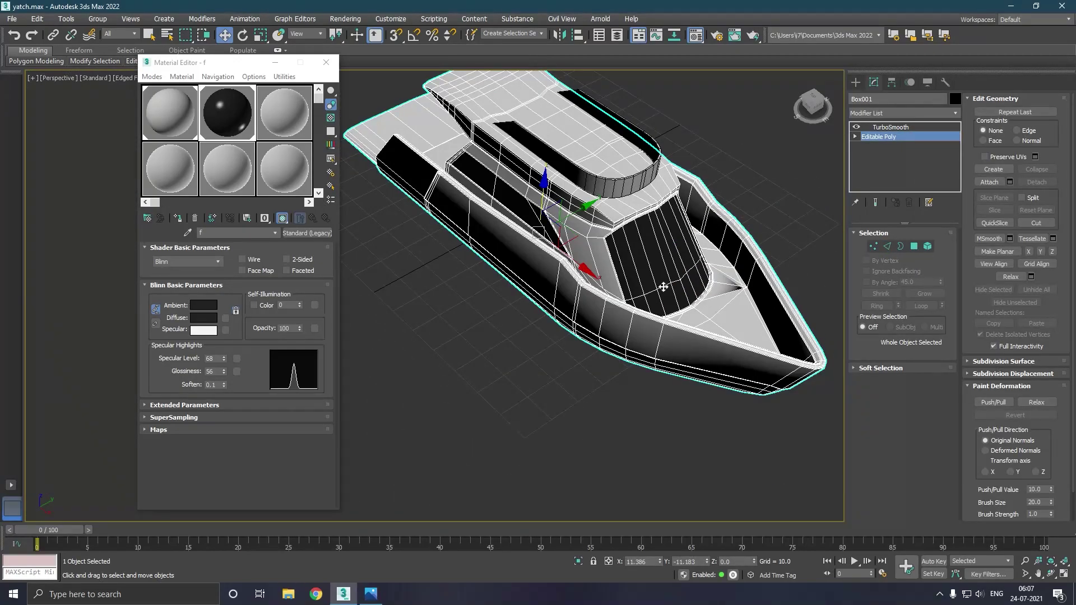
Lighten the black material's Diffuse colour slightly to 13.
{"action": "middle_click_drag", "start_coordinate": [663, 286], "coordinate": [672, 363], "text": "alt"}
{"action": "left_click", "coordinate": [672, 361]}
{"action": "mouse_move", "coordinate": [613, 304]}
{"action": "middle_mouse_down", "text": "alt"}
{"action": "mouse_move", "coordinate": [624, 291]}
{"action": "mouse_move", "coordinate": [600, 310]}
{"action": "mouse_move", "coordinate": [565, 307]}
{"action": "middle_mouse_up", "text": "alt"}
{"action": "left_click", "coordinate": [624, 312]}
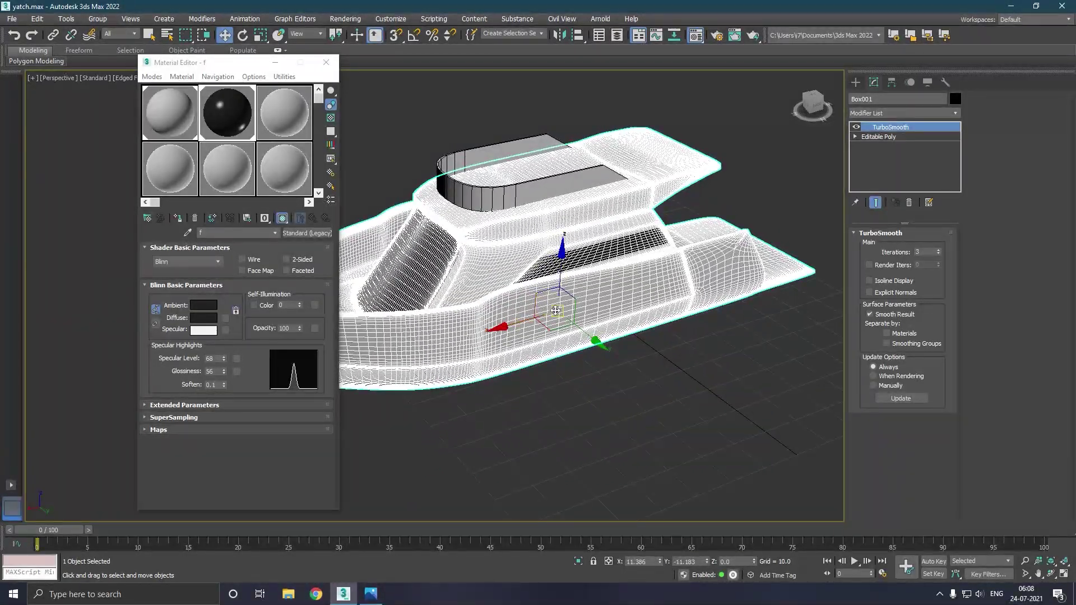
{"action": "middle_click_drag", "start_coordinate": [540, 307], "coordinate": [485, 316], "text": "alt"}
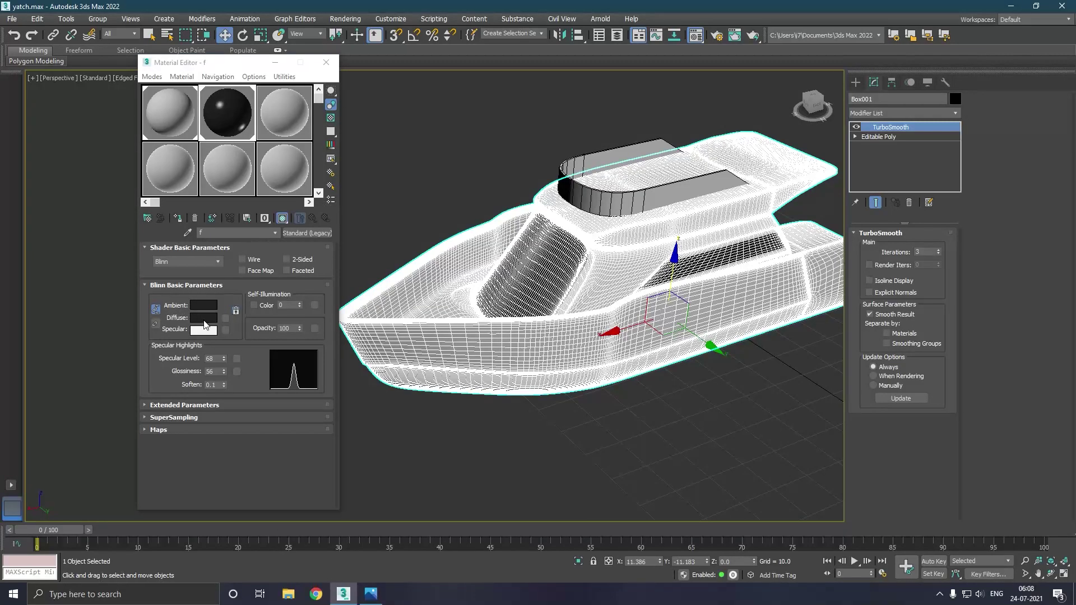
{"action": "left_click", "coordinate": [204, 319]}
{"action": "left_click_drag", "start_coordinate": [326, 82], "coordinate": [348, 84]}
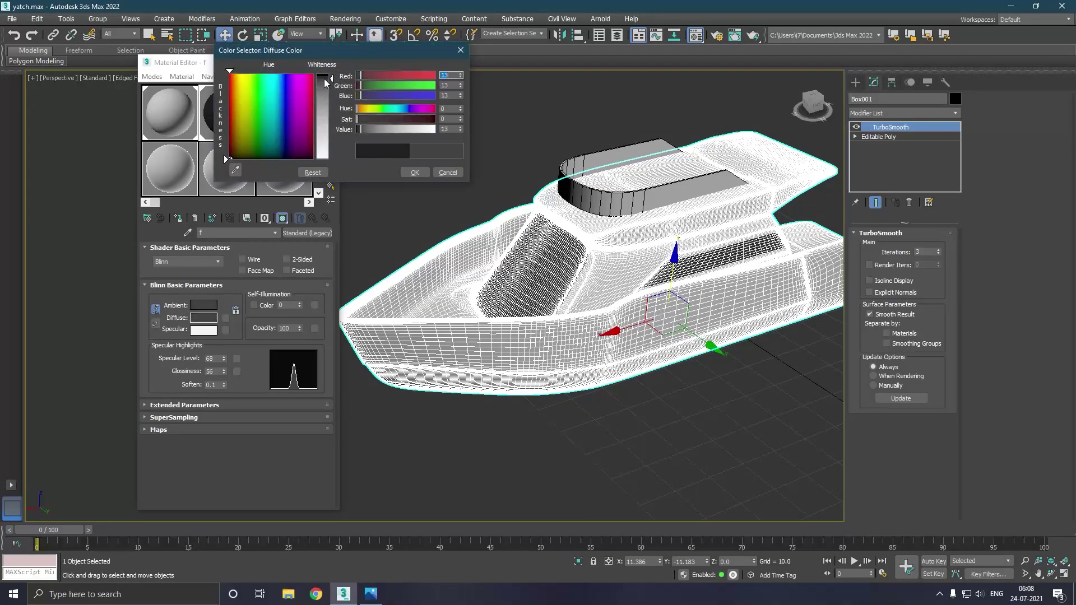
{"action": "left_click", "coordinate": [668, 113]}
{"action": "mouse_move", "coordinate": [669, 113]}
{"action": "middle_mouse_down", "text": "alt"}
{"action": "mouse_move", "coordinate": [730, 183]}
{"action": "mouse_move", "coordinate": [695, 213]}
{"action": "middle_mouse_up", "text": "alt"}
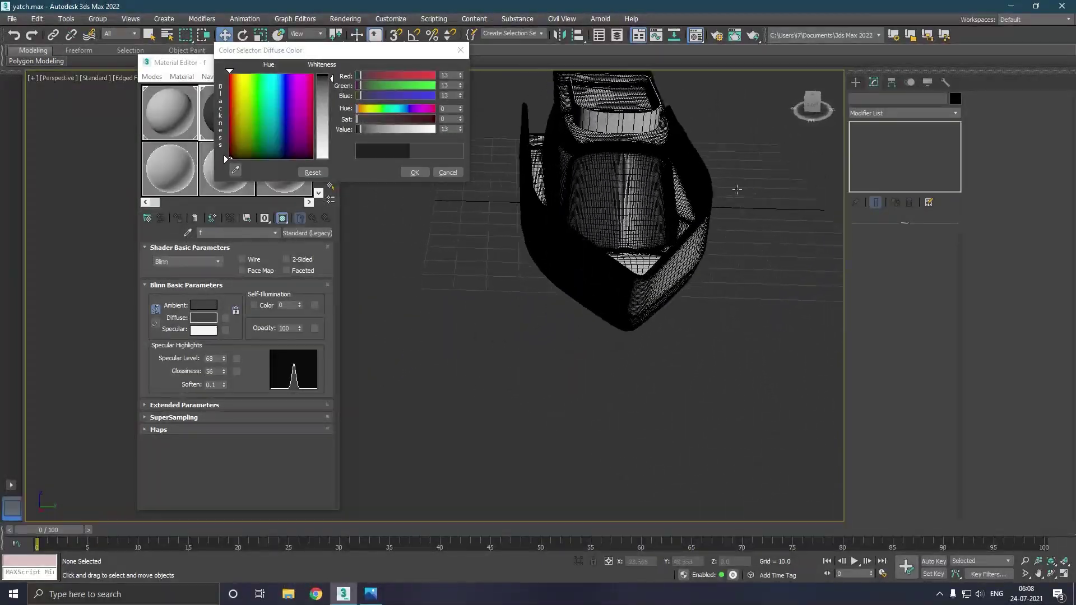
{"action": "scroll", "coordinate": [588, 280], "scroll_direction": "up", "scroll_amount": 5}
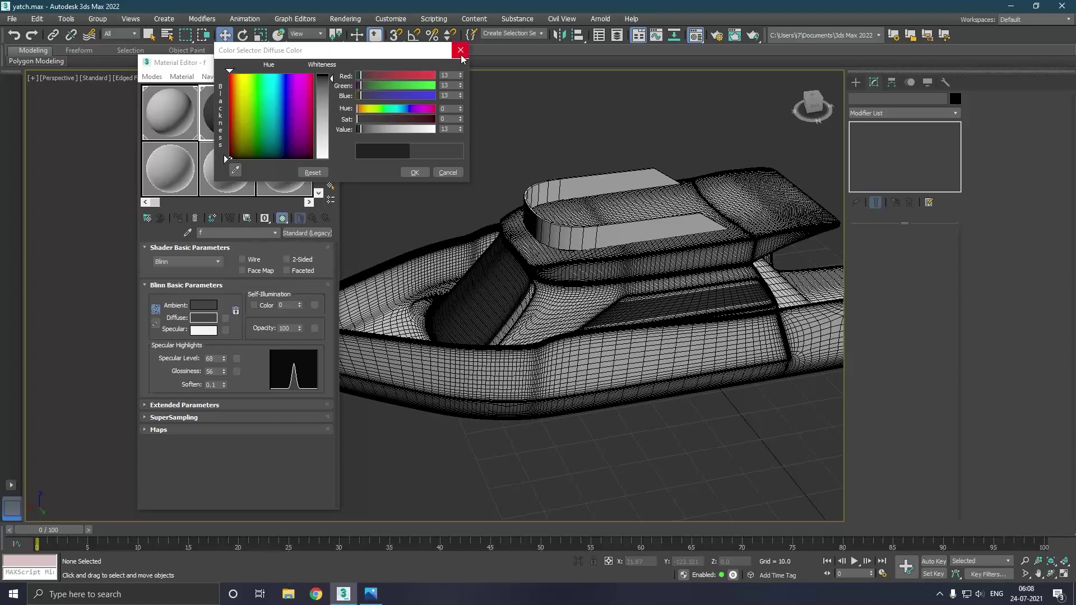
{"action": "left_click", "coordinate": [416, 172]}
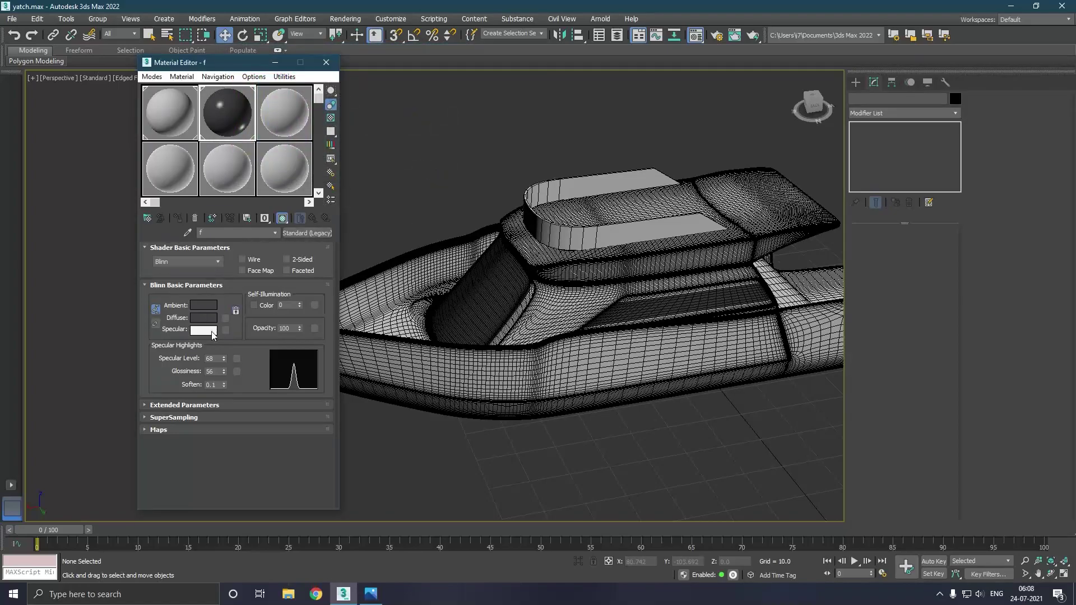
Set Specular Level to 85 and Glossiness to 67, then close the Material Editor.
{"action": "left_click", "coordinate": [224, 357]}
{"action": "left_click_drag", "start_coordinate": [224, 372], "coordinate": [223, 366]}
{"action": "left_click", "coordinate": [326, 62]}
{"action": "mouse_move", "coordinate": [408, 224]}
{"action": "middle_mouse_down"}
{"action": "mouse_move", "coordinate": [320, 259]}
{"action": "mouse_move", "coordinate": [388, 227]}
{"action": "mouse_move", "coordinate": [407, 252]}
{"action": "middle_mouse_up"}
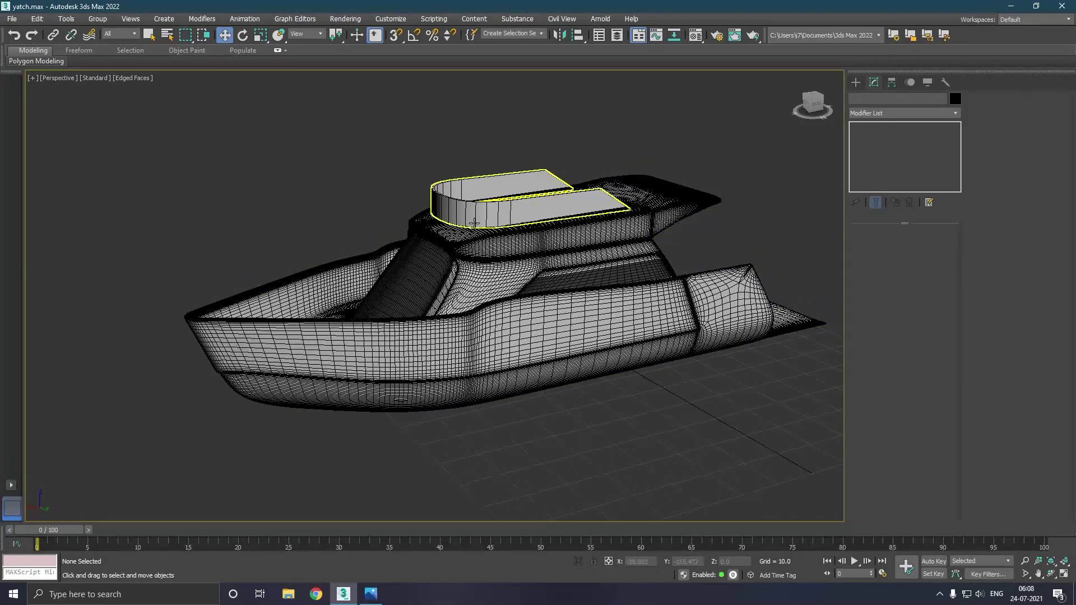
Assign material f to the cabin-top roof piece Line001.
{"action": "left_click", "coordinate": [475, 223]}
{"action": "scroll", "coordinate": [465, 203], "scroll_direction": "up", "scroll_amount": 5}
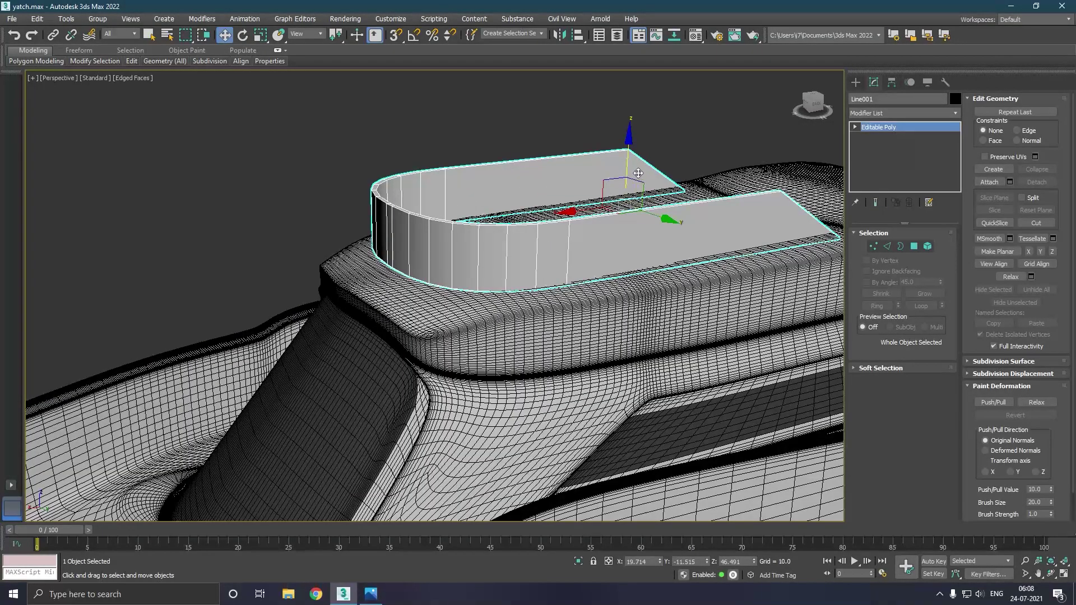
{"action": "left_click_drag", "start_coordinate": [637, 166], "coordinate": [638, 171]}
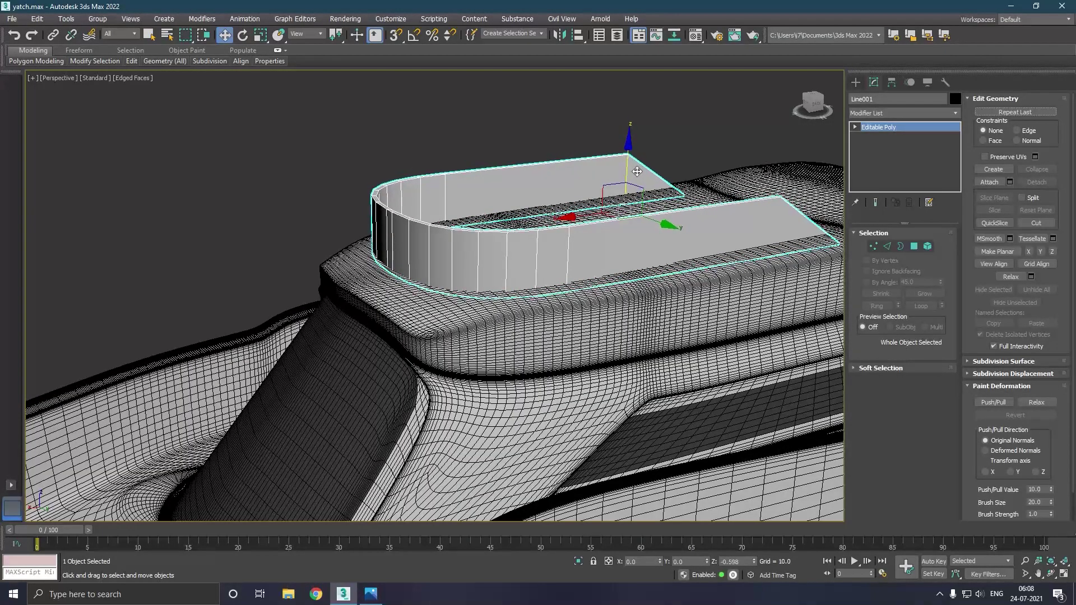
{"action": "key", "text": "m"}
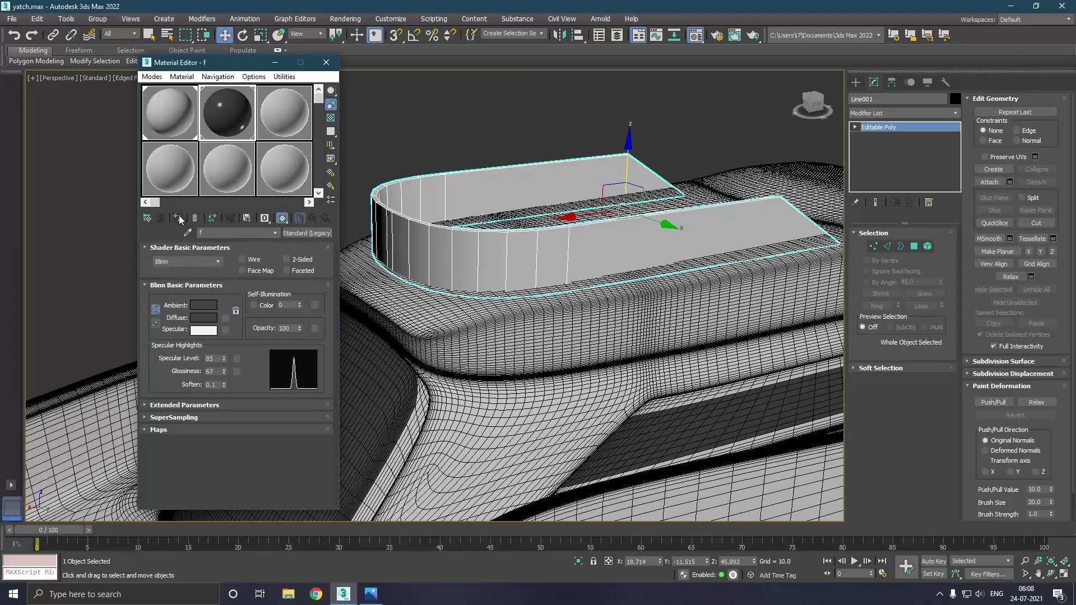
{"action": "left_click", "coordinate": [179, 218]}
{"action": "key", "text": "m"}
{"action": "left_click", "coordinate": [190, 201]}
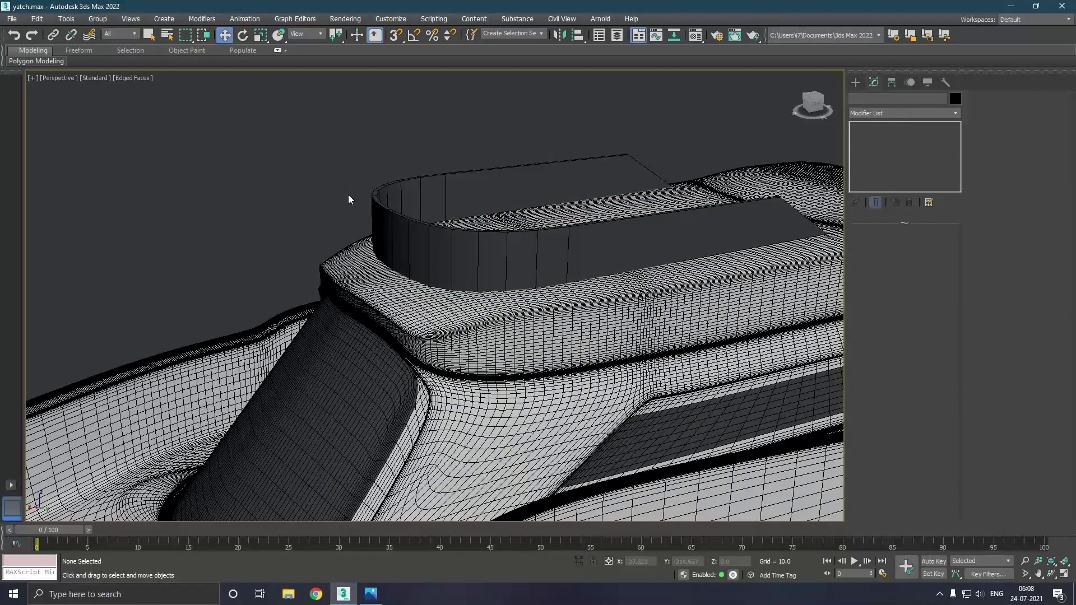
{"action": "scroll", "coordinate": [349, 195], "scroll_direction": "down", "scroll_amount": 5}
{"action": "scroll", "coordinate": [349, 195], "scroll_direction": "down", "scroll_amount": 3}
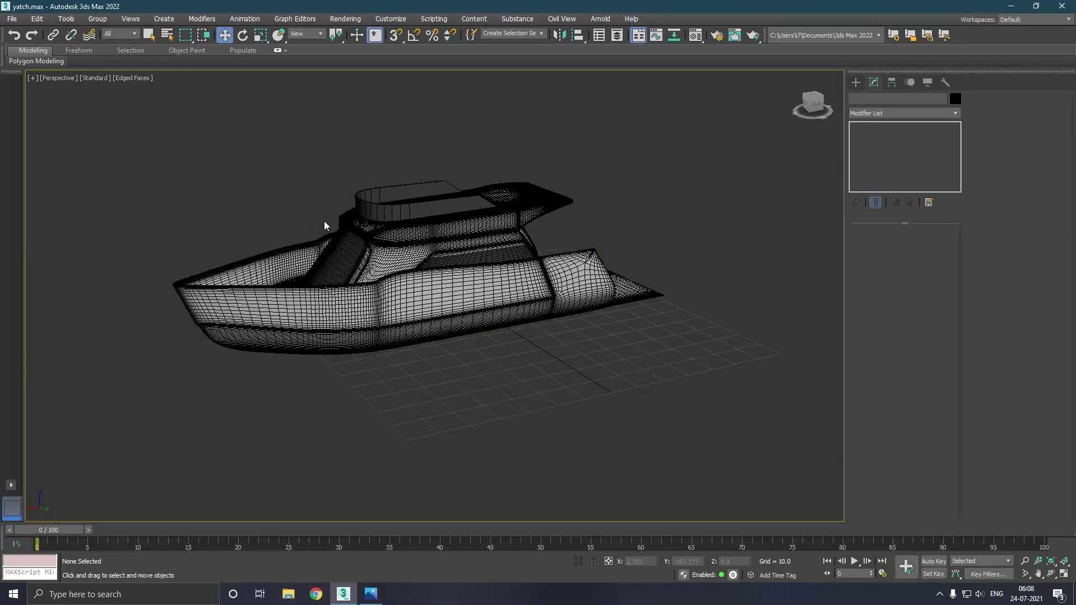
Switch the viewport shading to High Quality and inspect the yacht.
{"action": "left_click", "coordinate": [93, 78]}
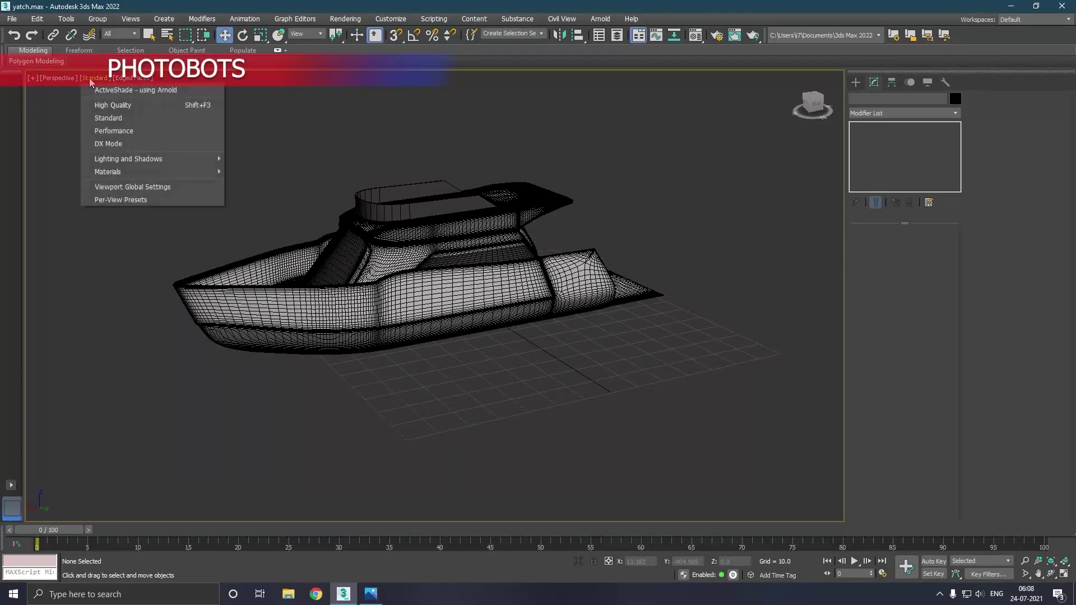
{"action": "left_click", "coordinate": [107, 104]}
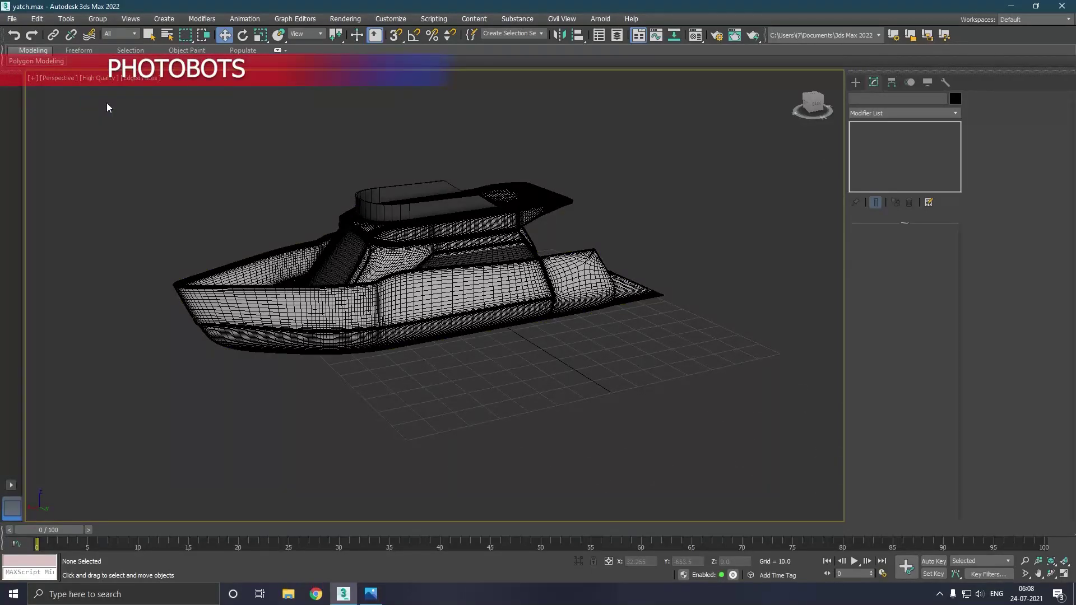
{"action": "left_click", "coordinate": [234, 306]}
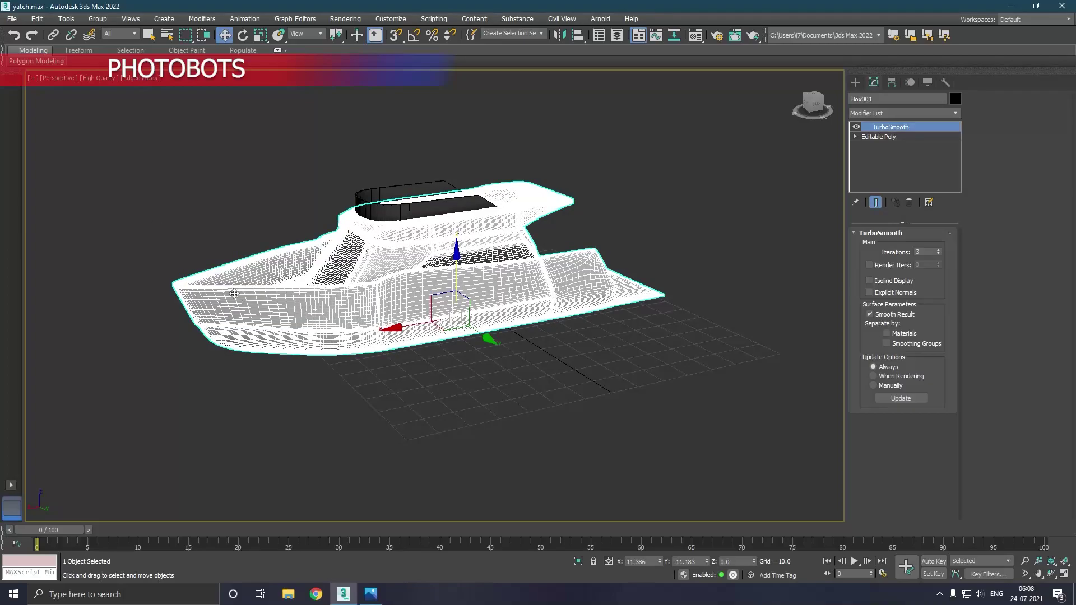
{"action": "mouse_move", "coordinate": [203, 287]}
{"action": "middle_mouse_down", "text": "alt"}
{"action": "mouse_move", "coordinate": [373, 294]}
{"action": "mouse_move", "coordinate": [469, 353]}
{"action": "middle_mouse_up", "text": "alt"}
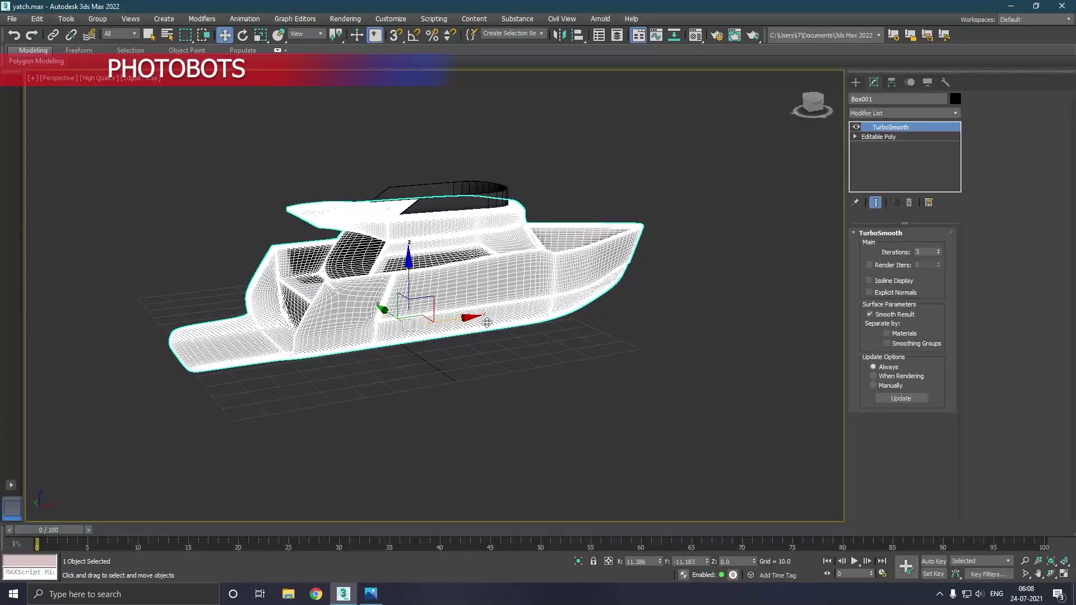
{"action": "left_click", "coordinate": [468, 354]}
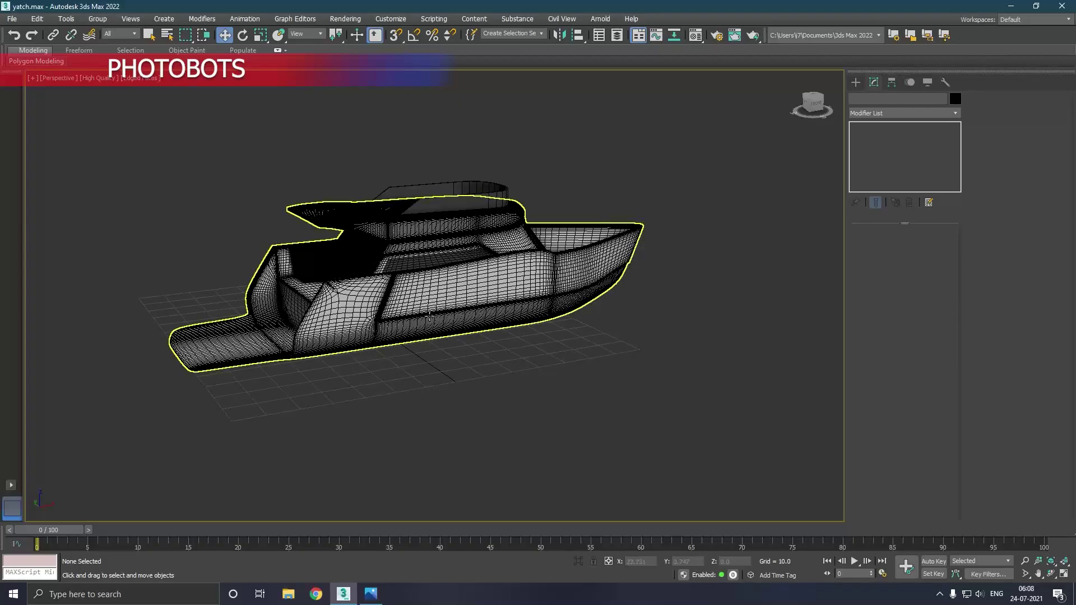
{"action": "scroll", "coordinate": [456, 274], "scroll_direction": "up", "scroll_amount": 3}
{"action": "mouse_move", "coordinate": [456, 274]}
{"action": "middle_mouse_down", "text": "alt"}
{"action": "mouse_move", "coordinate": [442, 315]}
{"action": "mouse_move", "coordinate": [314, 241]}
{"action": "middle_mouse_up", "text": "alt"}
{"action": "scroll", "coordinate": [442, 314], "scroll_direction": "down", "scroll_amount": 3}
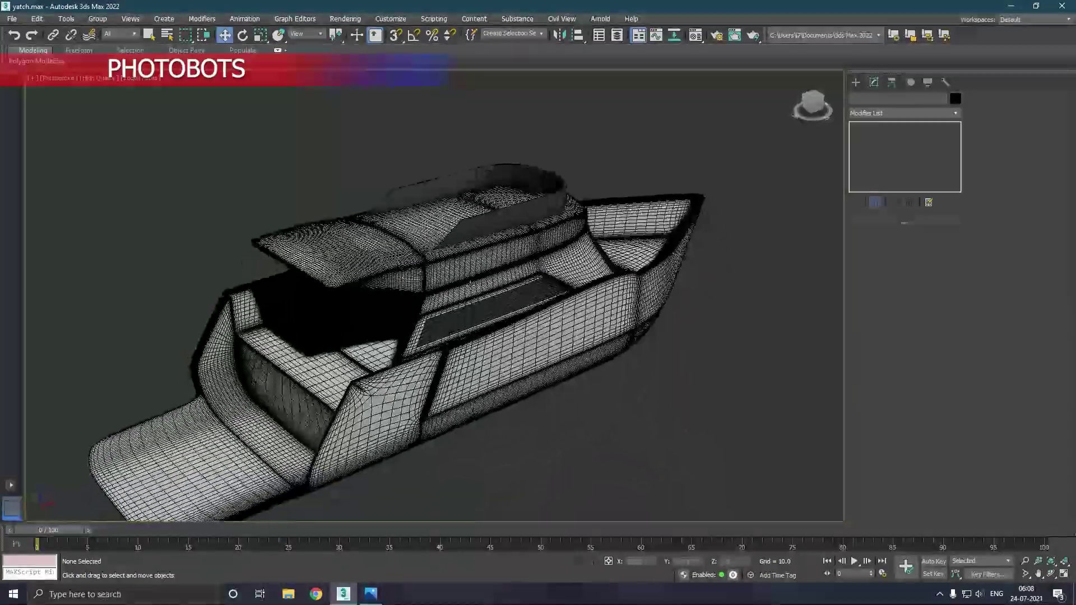
Turn off Edged Faces to show the yacht smoothly shaded.
{"action": "left_click", "coordinate": [160, 78]}
{"action": "left_click", "coordinate": [168, 208]}
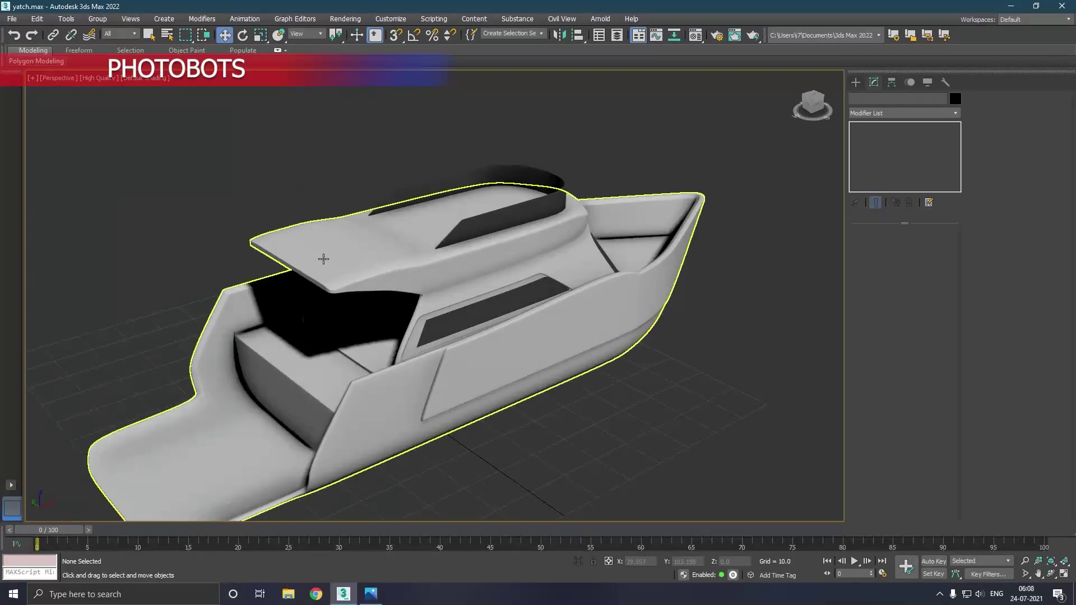
{"action": "left_click", "coordinate": [440, 289]}
{"action": "middle_click_drag", "start_coordinate": [440, 289], "coordinate": [502, 270], "text": "alt"}
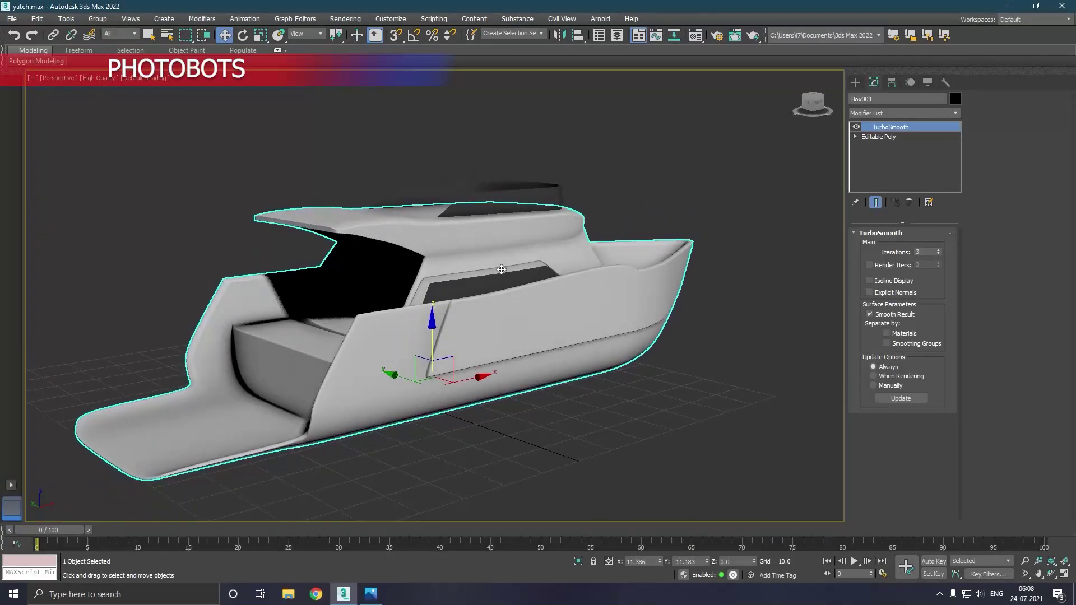